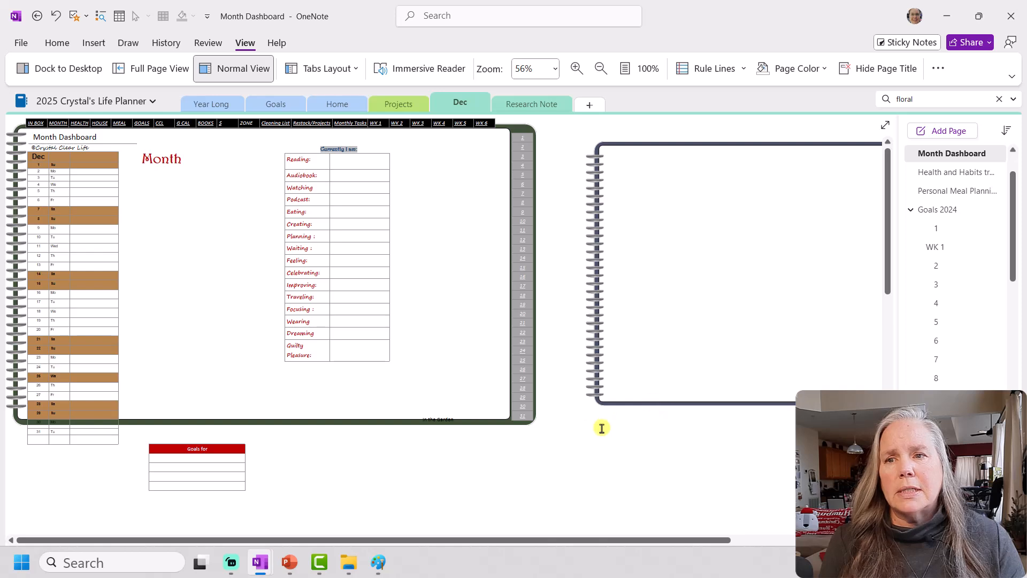
Enlarge the navy spiral notebook picture and position it against the green notebook's outer edge
click(626, 378)
drag(585, 406, 543, 457)
mouse_move(591, 412)
mouse_down()
mouse_move(614, 385)
mouse_move(599, 410)
mouse_up()
drag(527, 439, 530, 442)
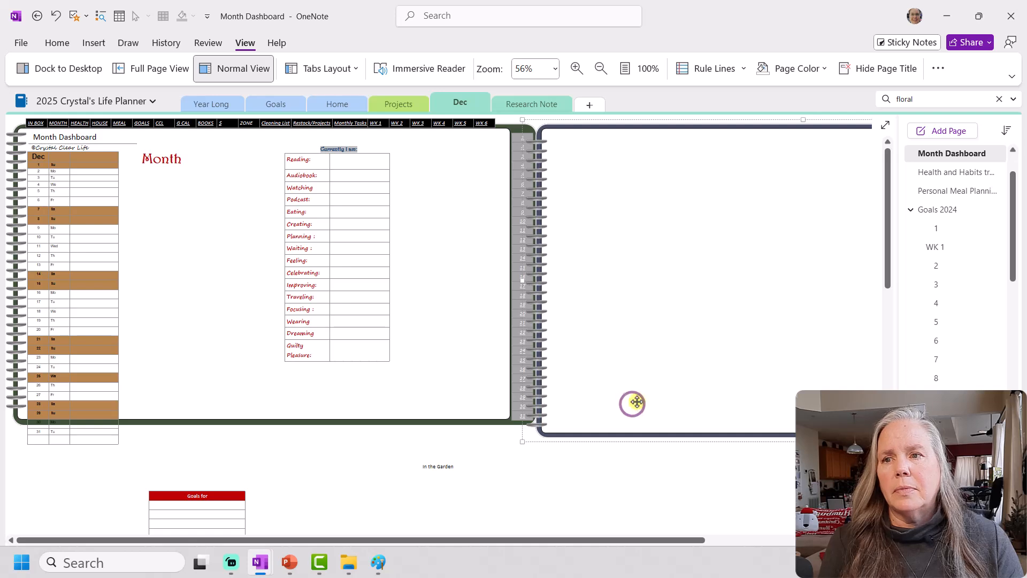
click(493, 427)
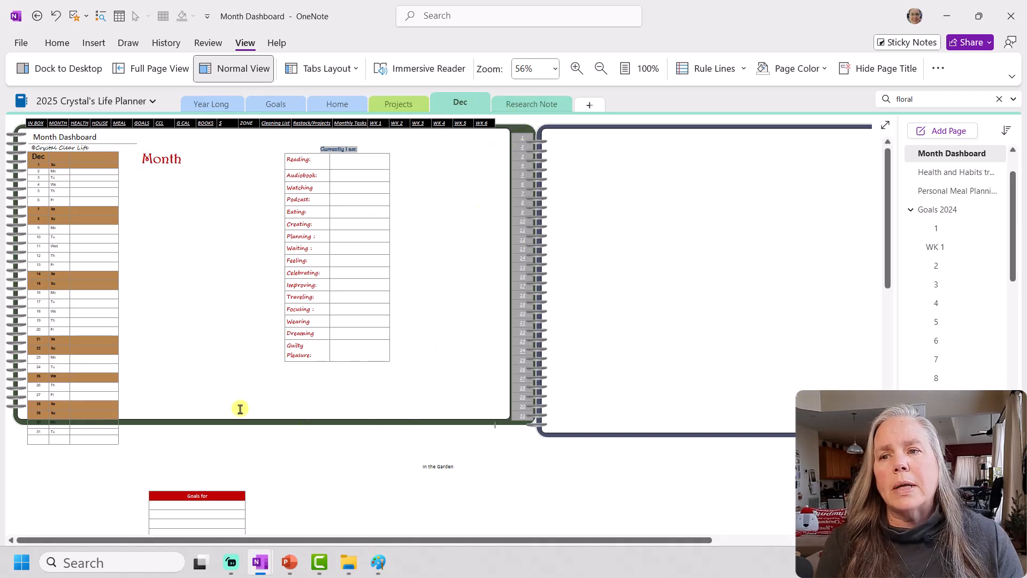
Turn off the background setting of the green notebook picture behind the Month Dashboard content
right_click(315, 401)
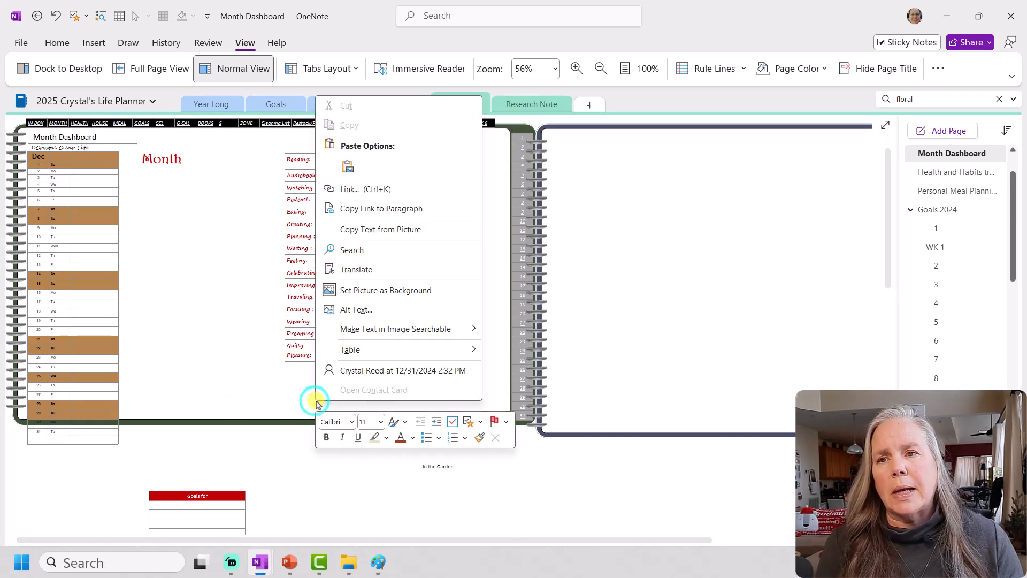
right_click(289, 390)
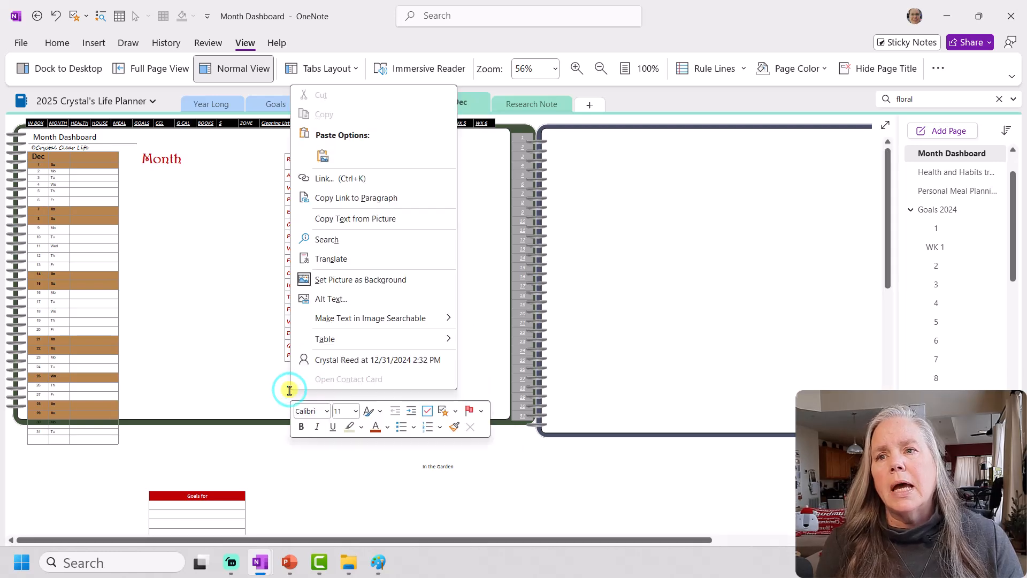
click(350, 280)
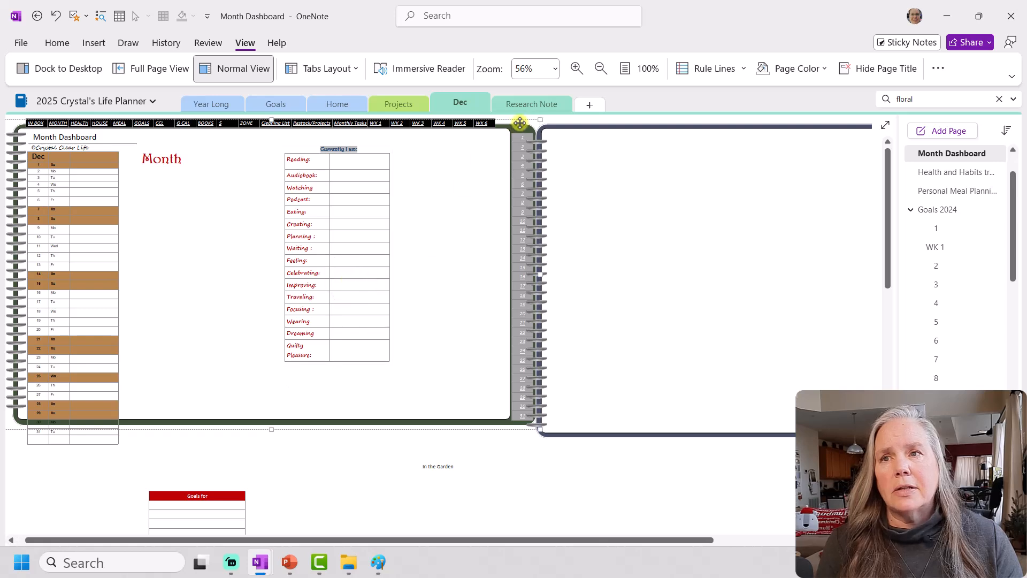
Move the navy notebook picture clear of the green one and cut the green notebook picture from the page
click(610, 174)
click(687, 237)
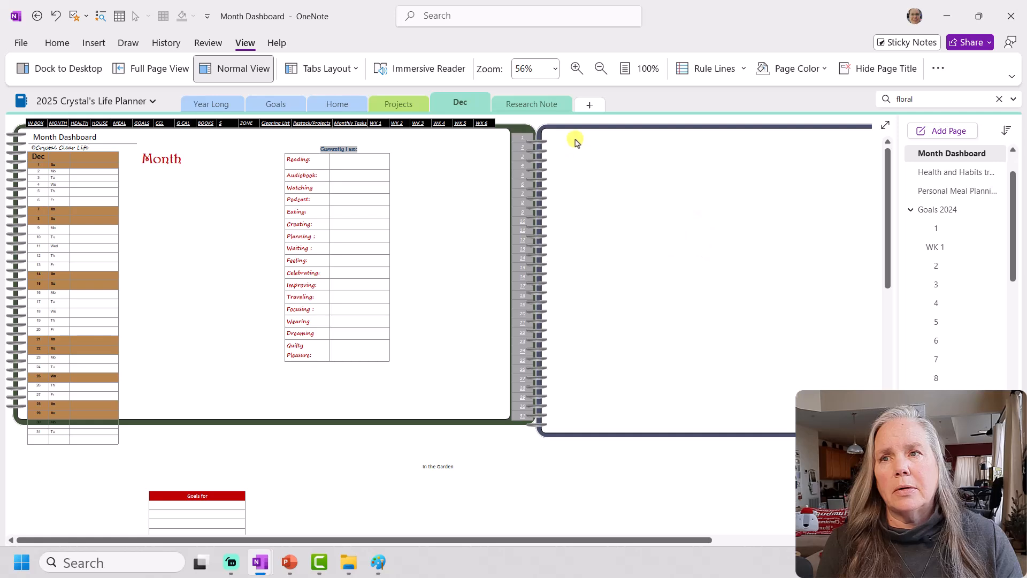
drag(591, 165, 663, 176)
click(456, 212)
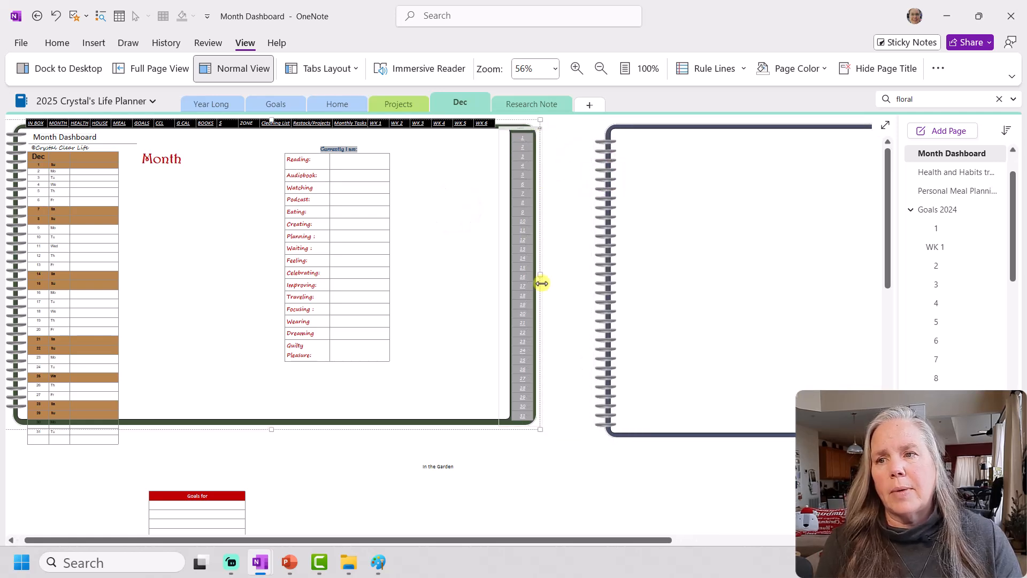
right_click(454, 384)
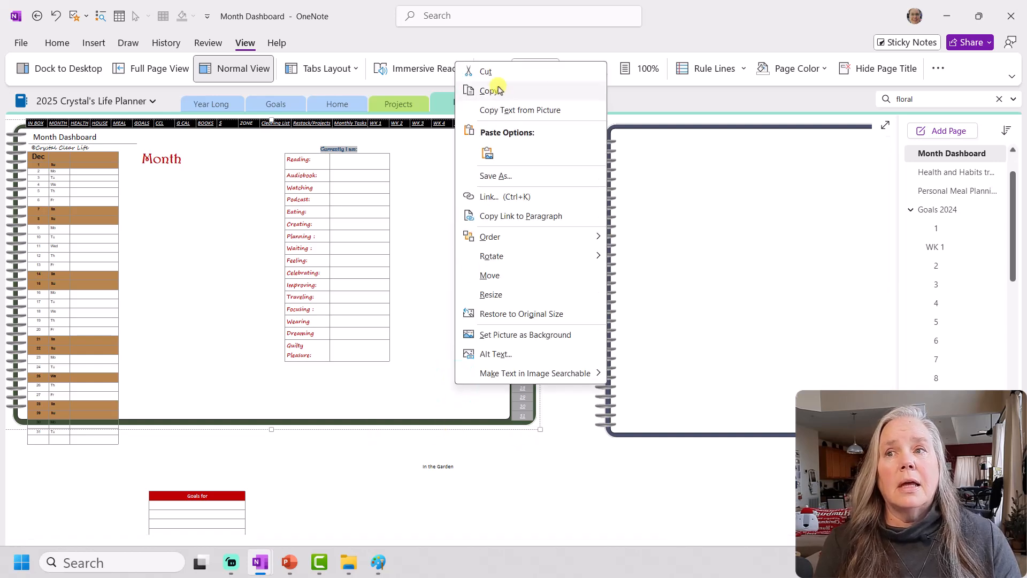
click(488, 71)
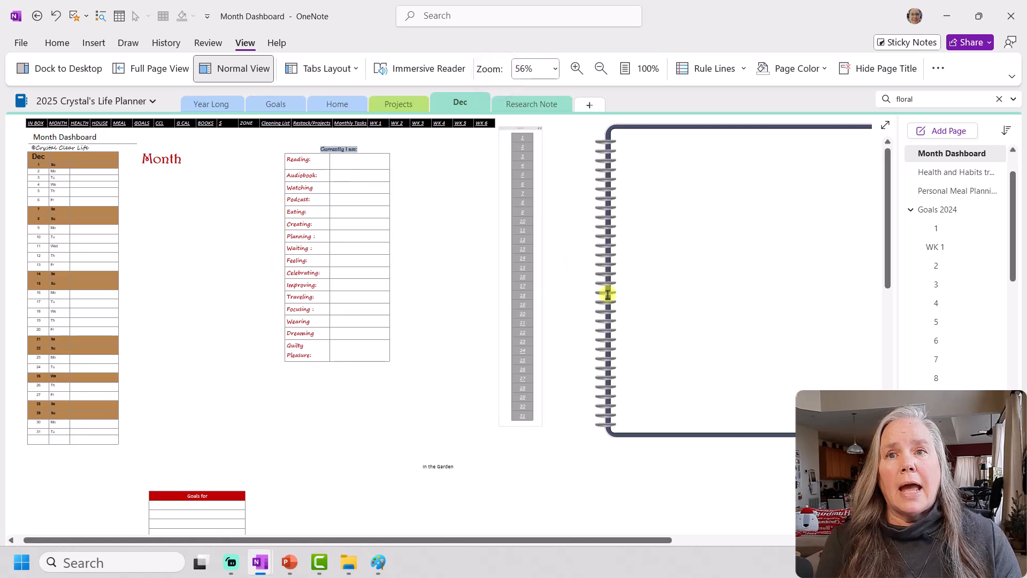
Place the navy notebook picture over the Month Dashboard content and set it as the page background
click(746, 286)
key(ctrl+v)
drag(471, 308, 171, 299)
click(316, 516)
right_click(495, 314)
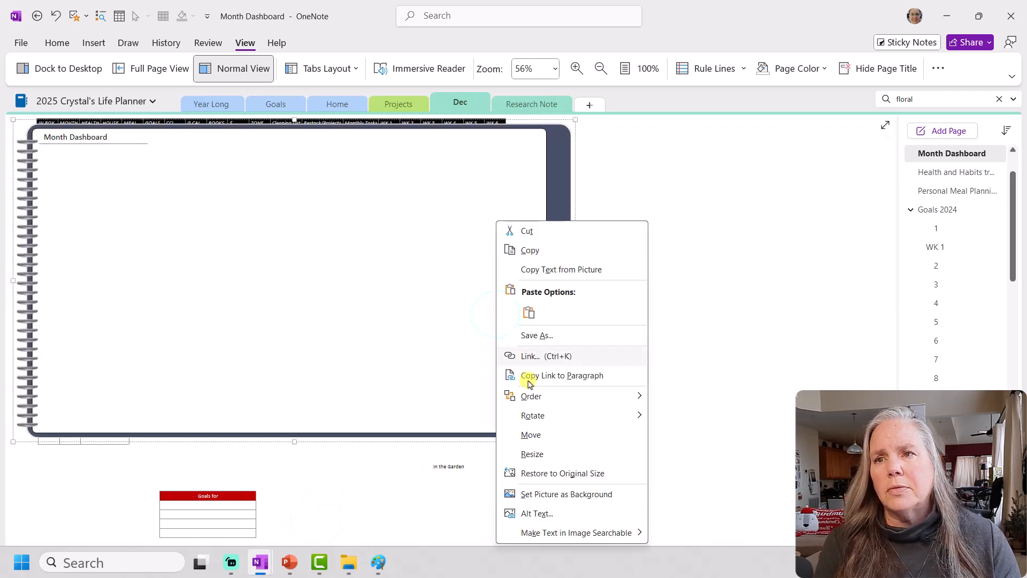
click(544, 495)
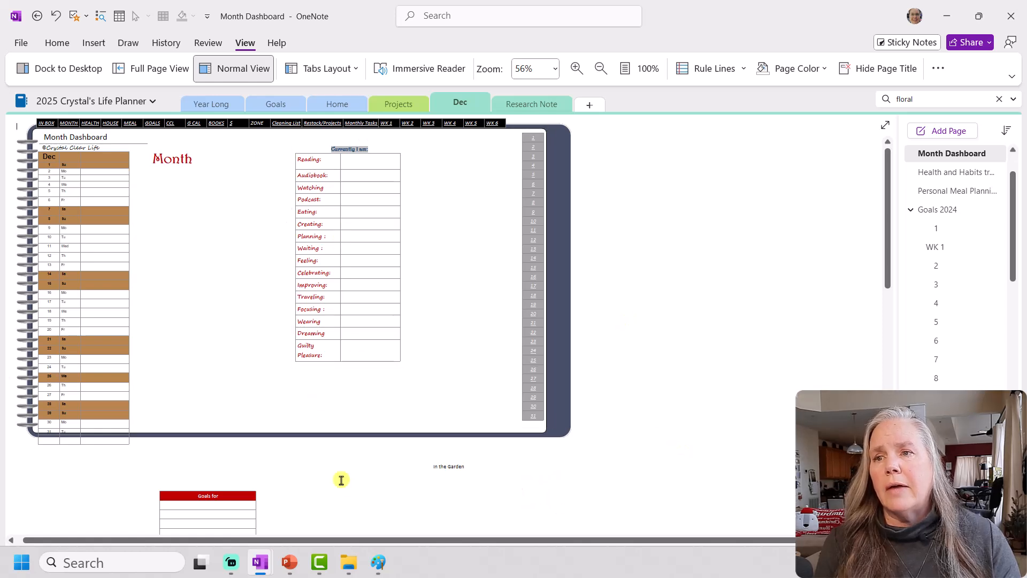
Move the "In the Garden" note to the upper notebook page and the "Goals for" table under the Month heading
drag(458, 432, 463, 133)
drag(195, 487, 184, 174)
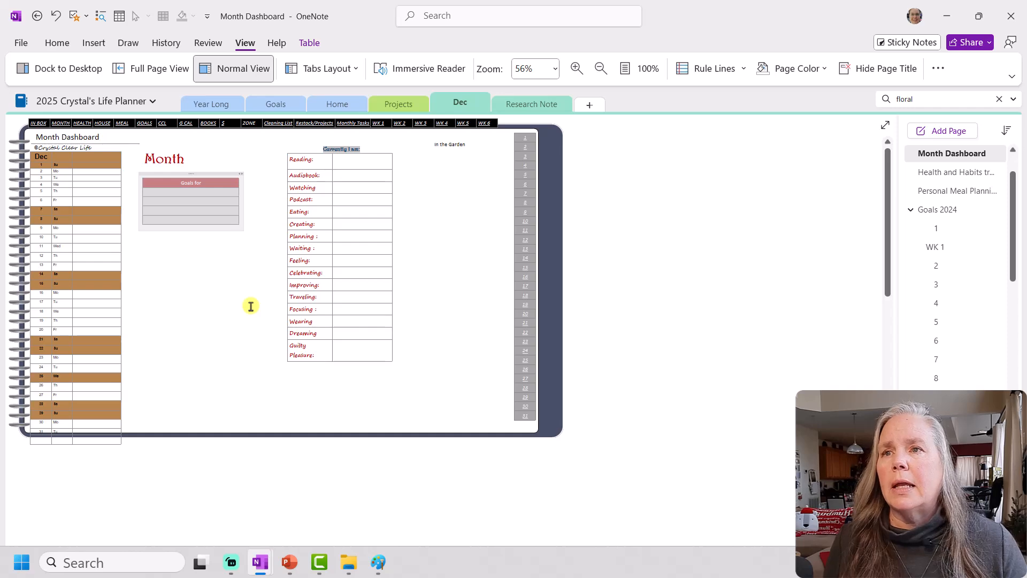
Shift the strip of day numbers 1 to 31 outward onto the navy notebook's border
scroll(245, 312, up, 5)
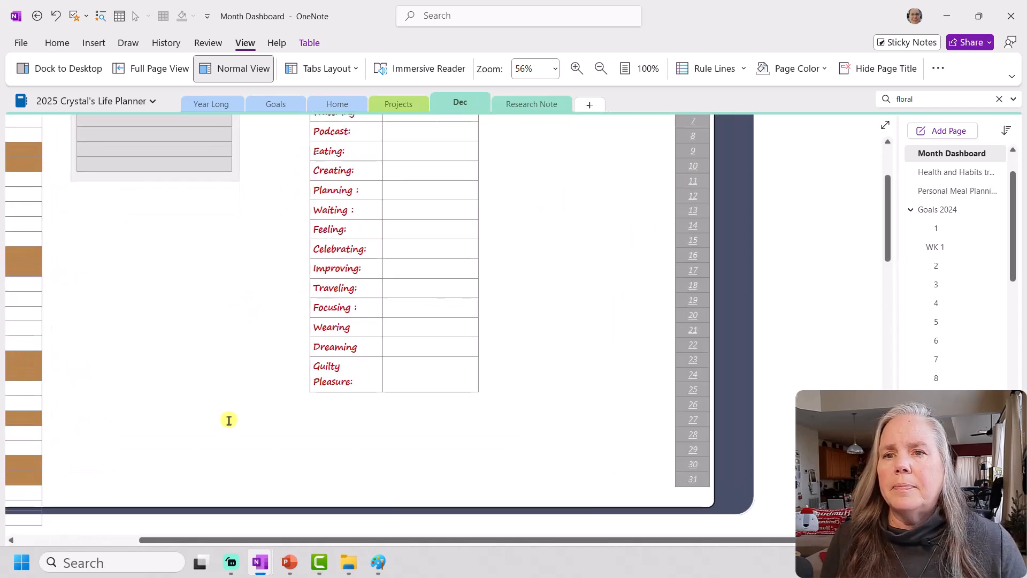
drag(266, 541, 138, 515)
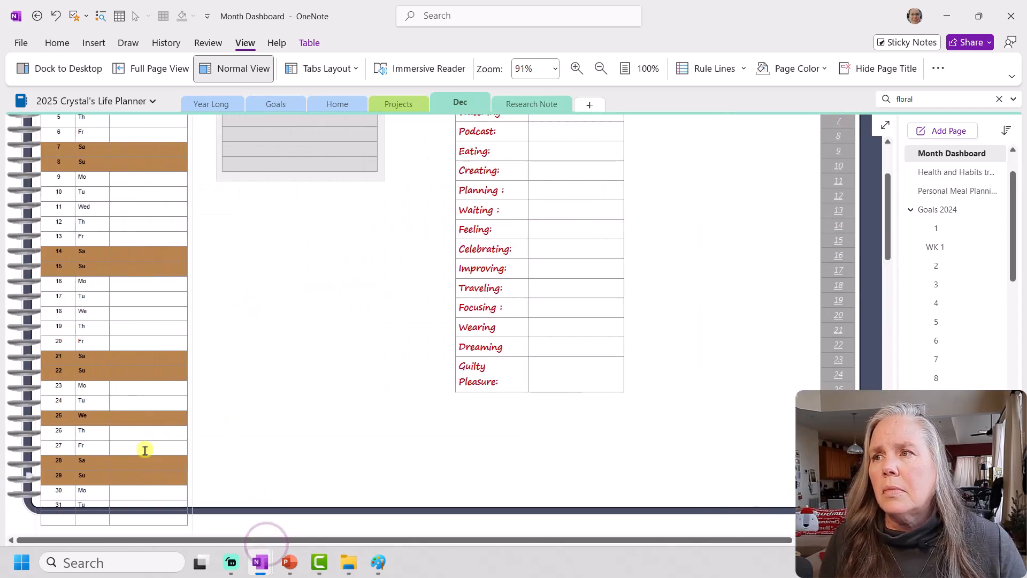
scroll(151, 415, up, 3)
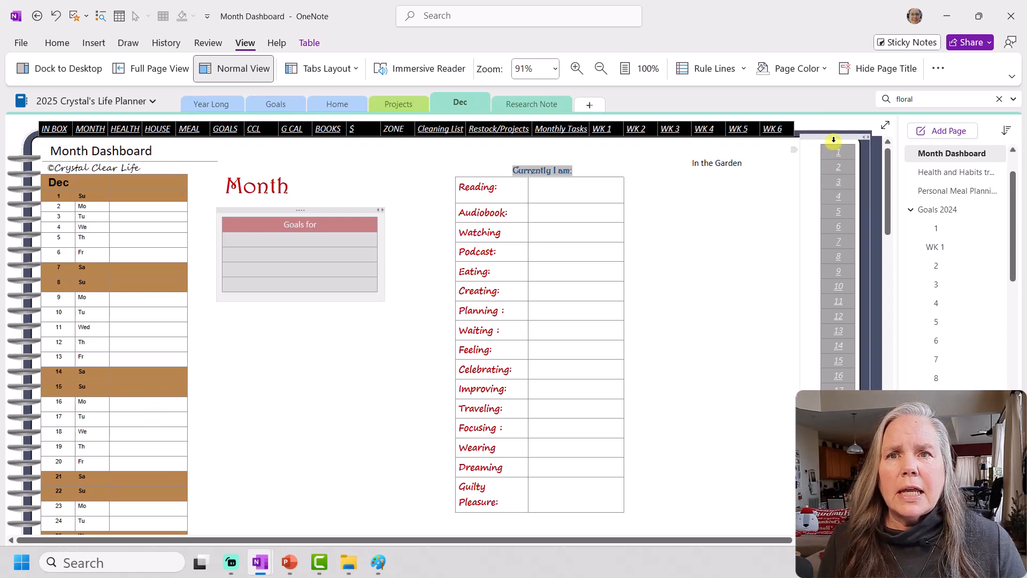
mouse_move(836, 135)
mouse_down()
mouse_move(869, 140)
mouse_move(848, 134)
mouse_up()
click(769, 237)
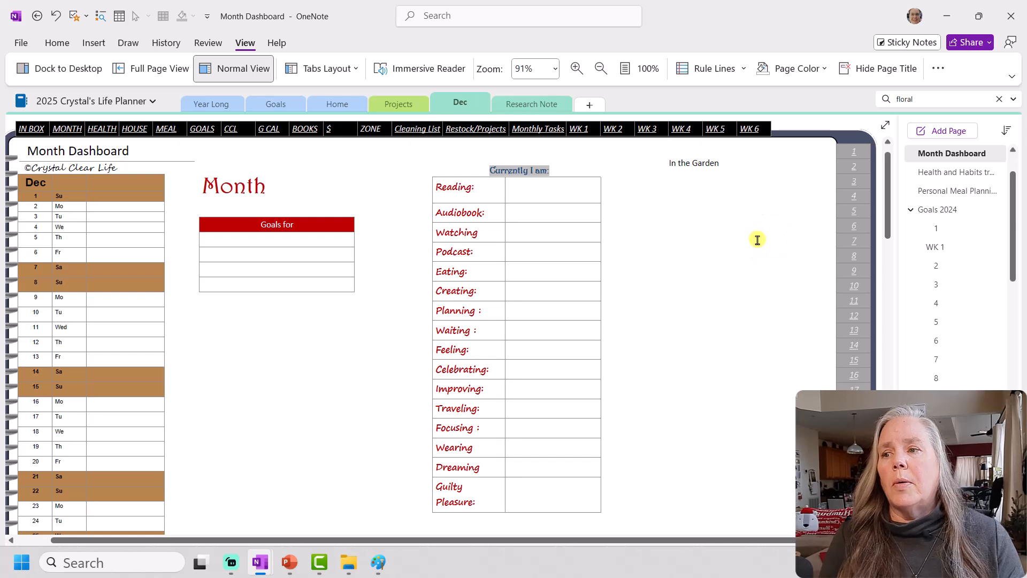
Release the navy notebook picture from the page background so it can be edited
scroll(756, 240, down, 3)
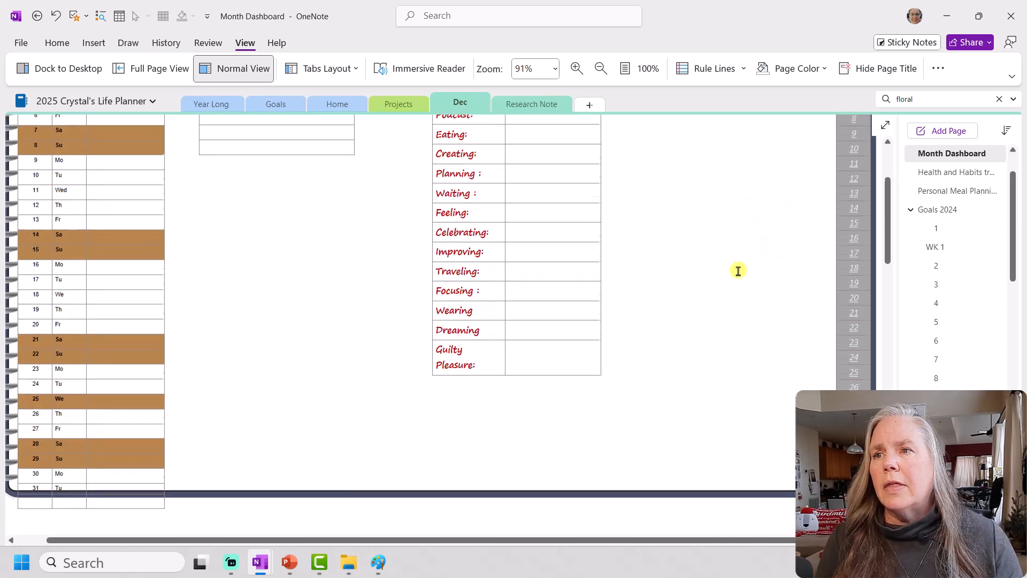
scroll(634, 359, up, 3)
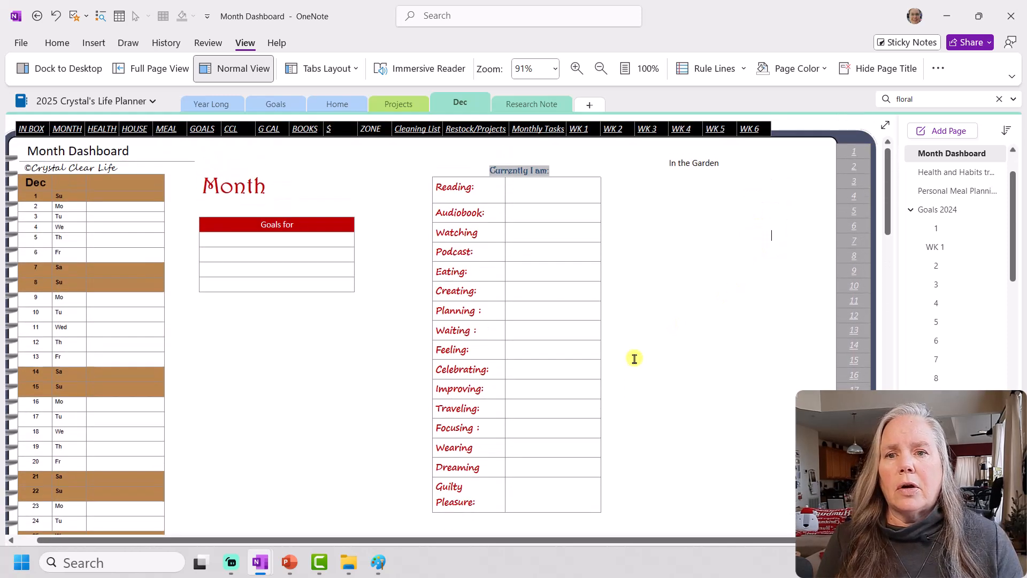
scroll(652, 367, down, 6)
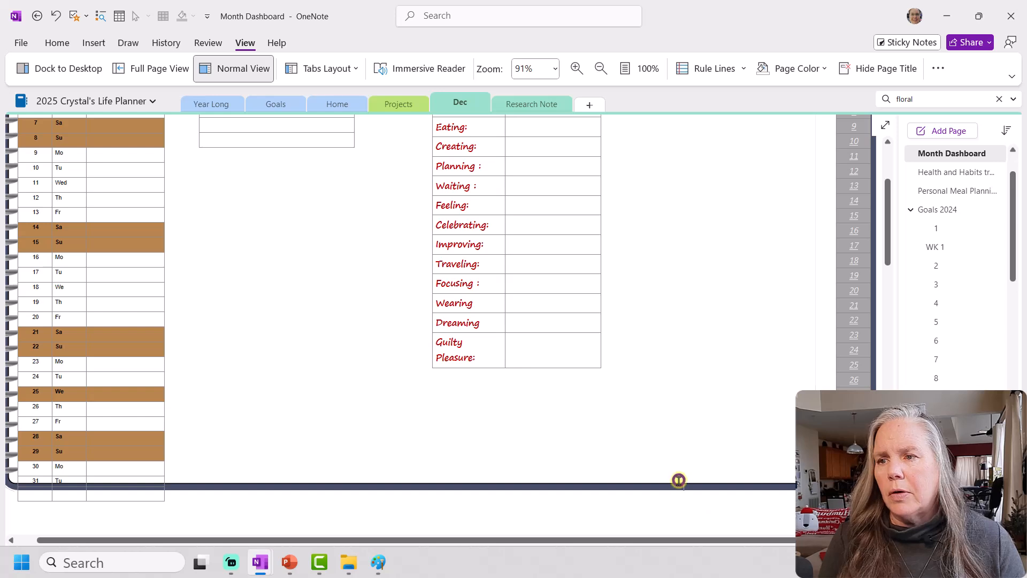
drag(257, 542, 316, 534)
click(379, 447)
right_click(587, 456)
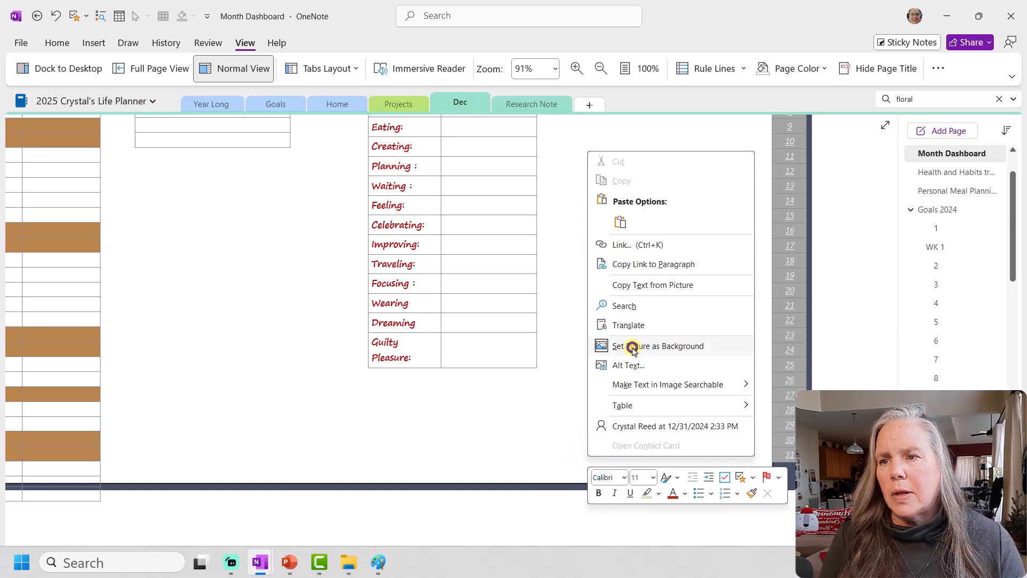
click(632, 346)
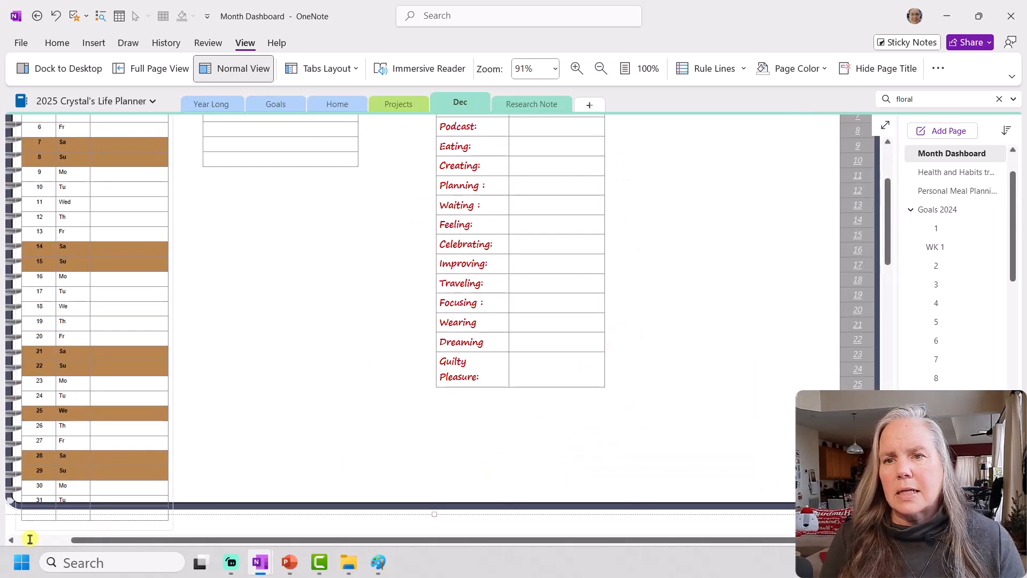
Resize the navy notebook picture so its lower edge falls just below the Dec calendar table
drag(191, 539, 226, 539)
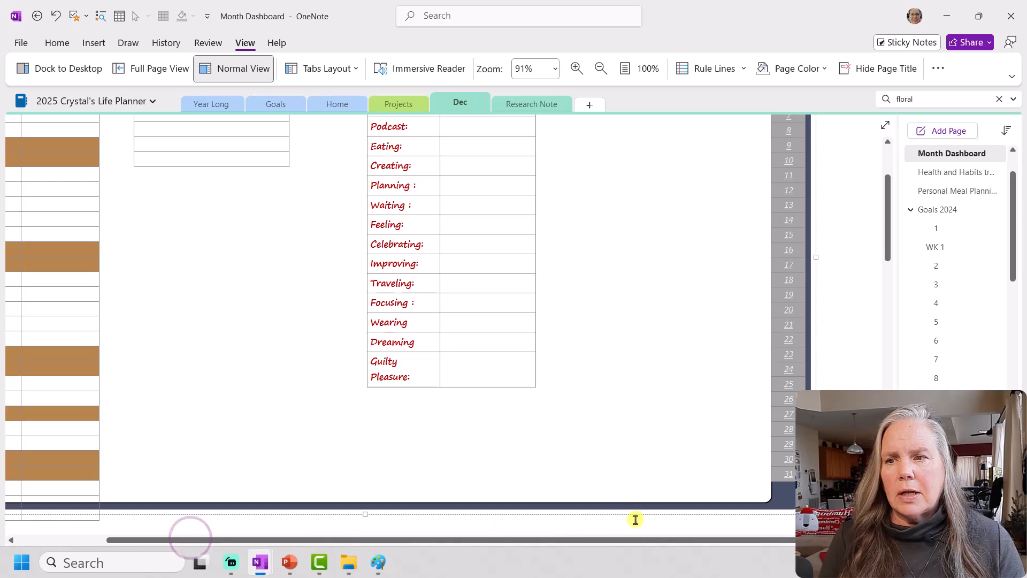
drag(816, 514, 892, 532)
drag(526, 543, 394, 531)
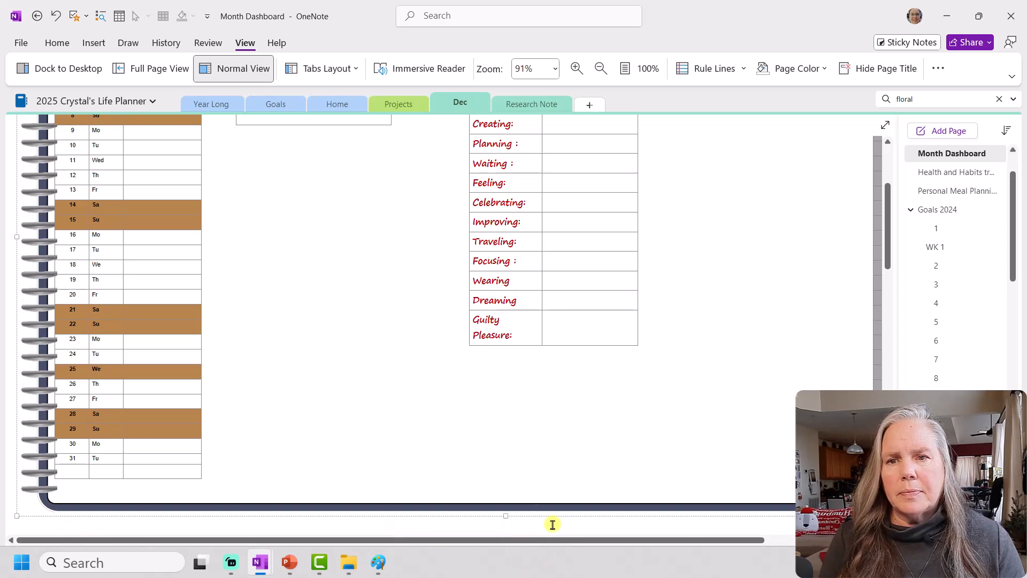
drag(571, 541, 695, 531)
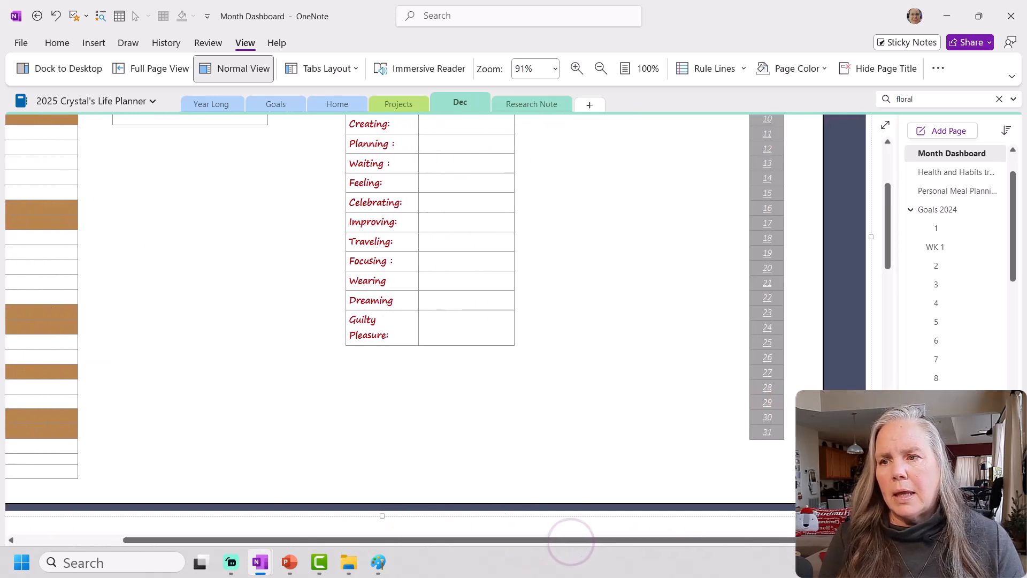
drag(871, 516, 830, 490)
Remove the empty row below day 31 from the Dec calendar table
drag(746, 538, 592, 535)
click(182, 473)
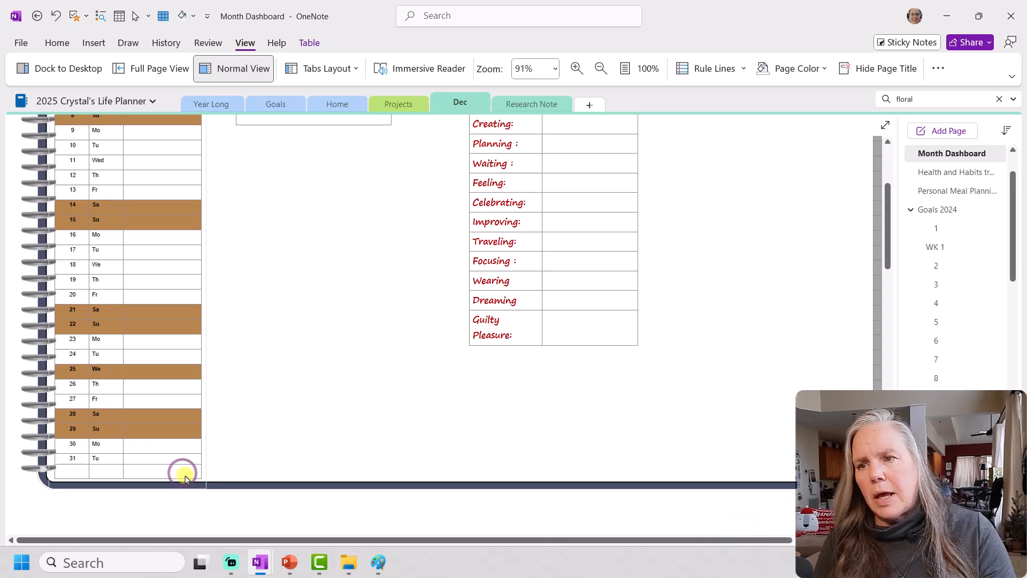
key(Return)
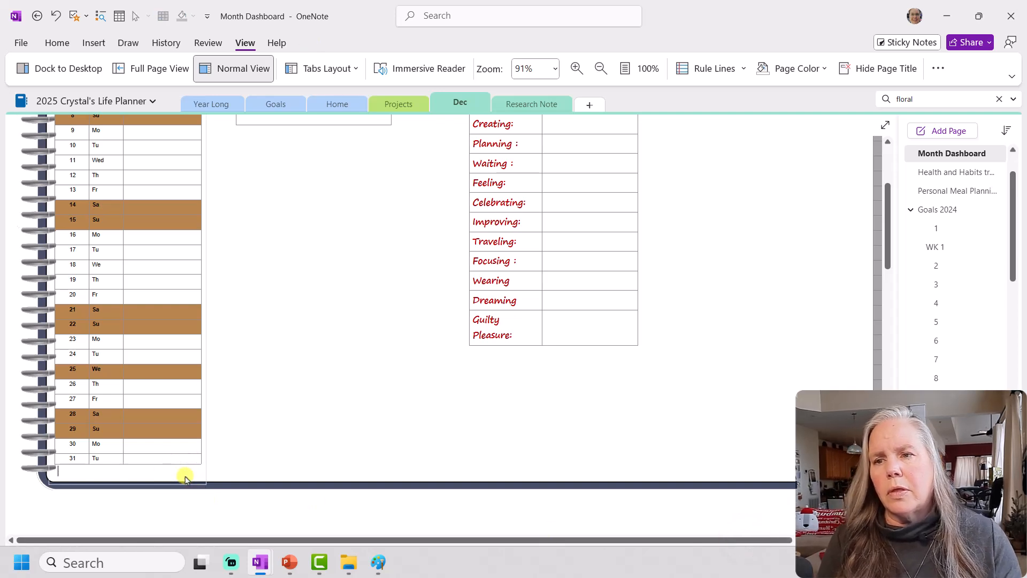
Shrink the navy notebook picture slightly from its lower corner and set it as the page background again
drag(423, 543, 523, 524)
click(642, 401)
drag(853, 493, 833, 483)
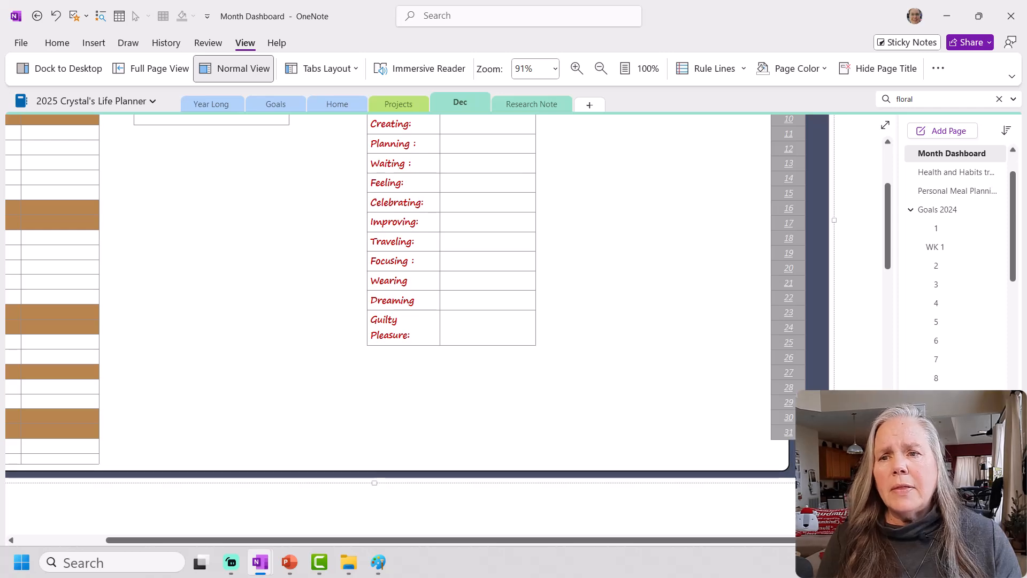
right_click(643, 434)
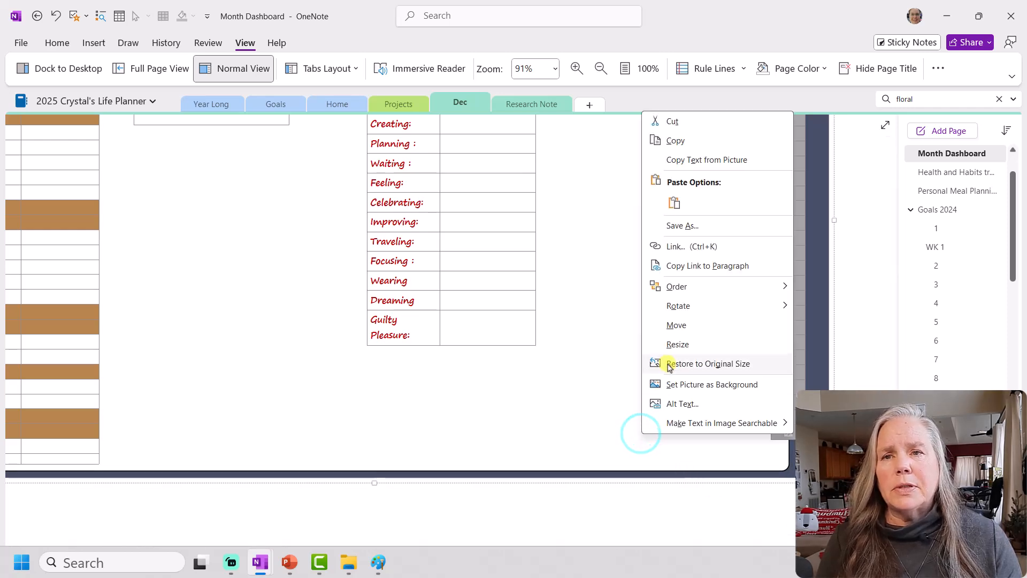
click(682, 384)
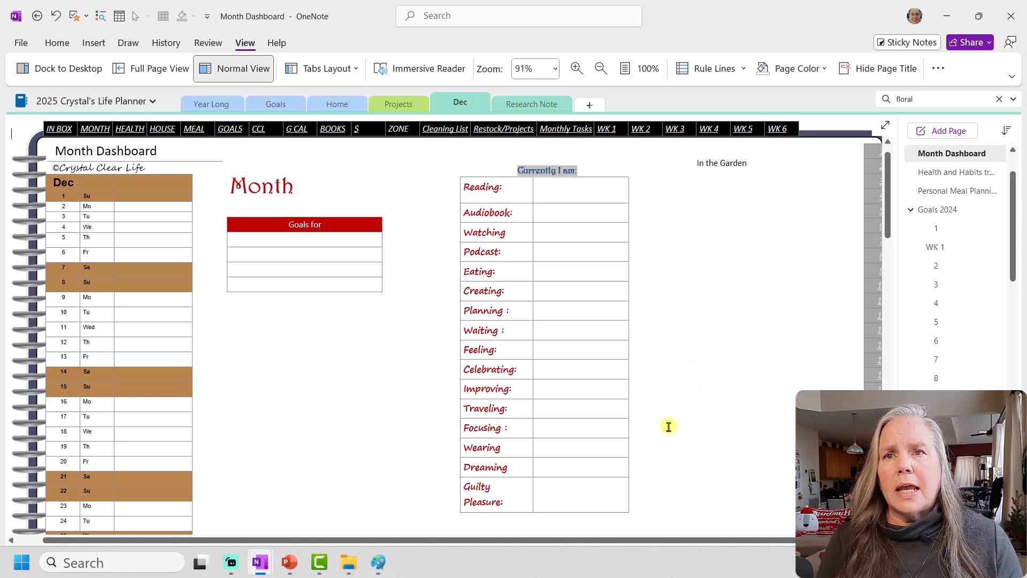
Realign the day-number strip with the resized notebook's navy border and check the alignment down the page
scroll(649, 540, right, 3)
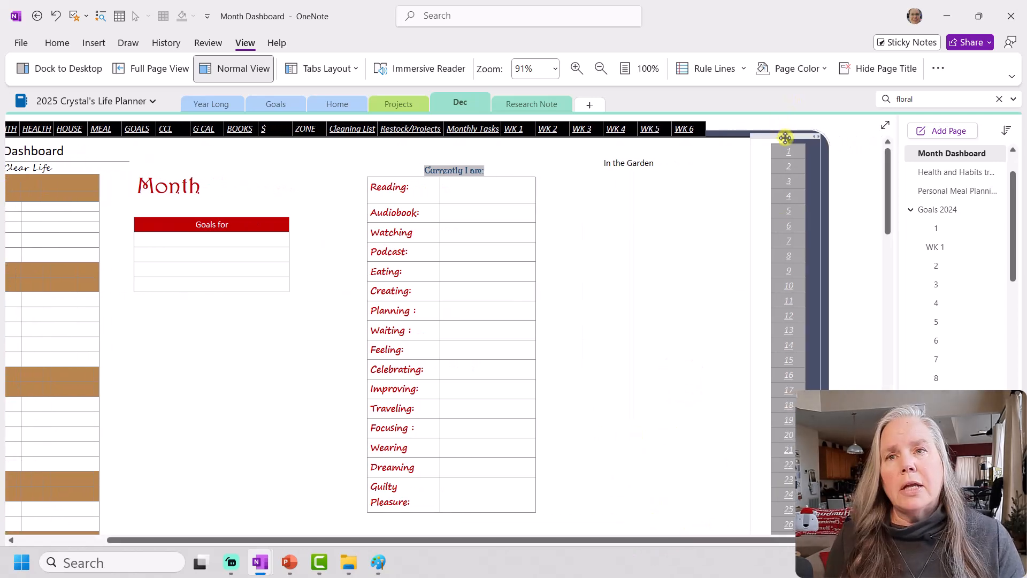
drag(785, 138, 802, 136)
click(729, 243)
scroll(689, 366, down, 3)
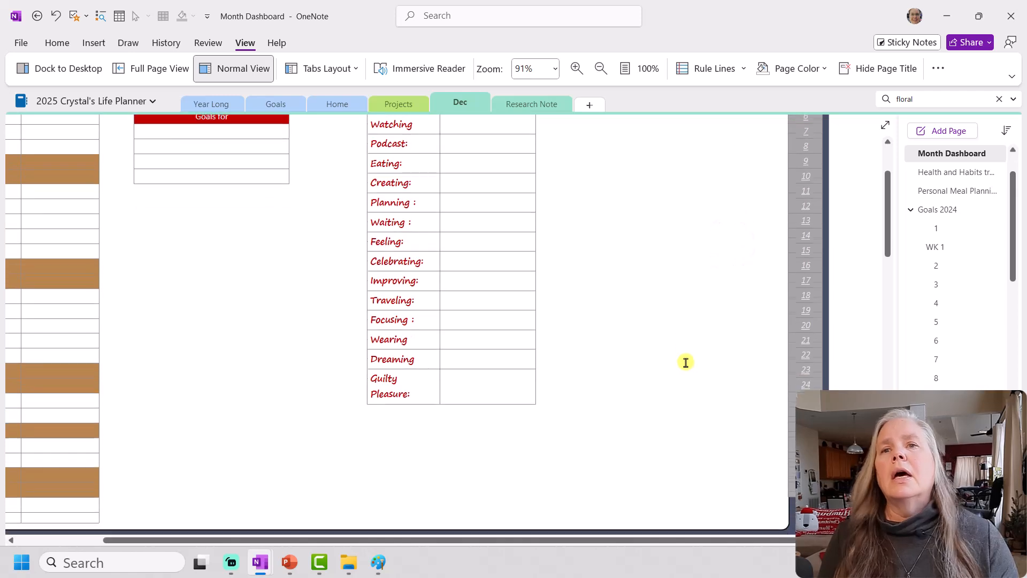
scroll(690, 373, up, 1)
scroll(690, 374, up, 3)
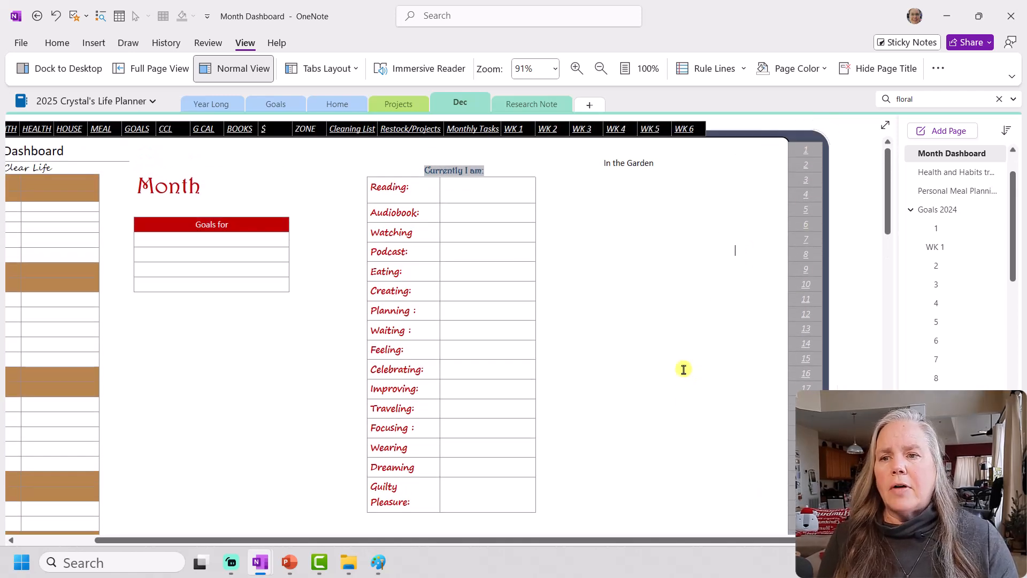
Insert a new column directly after the $ column in the black navigation table
scroll(622, 546, left, 3)
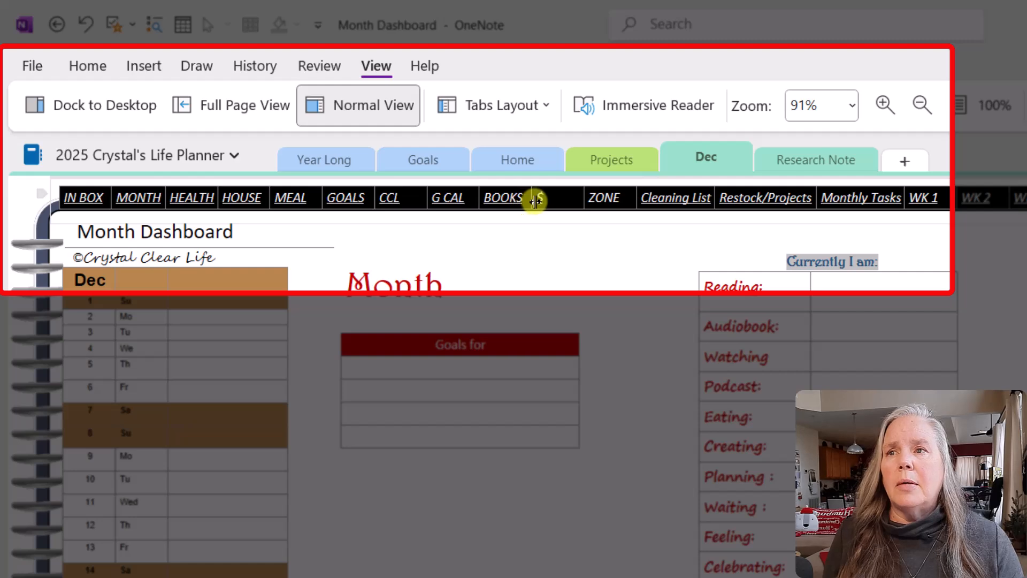
double_click(534, 201)
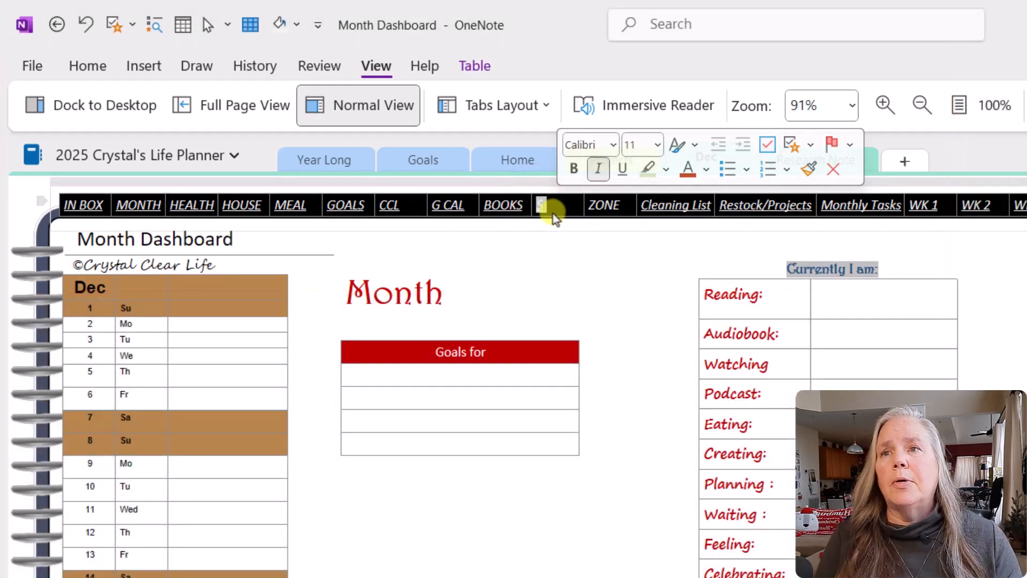
click(480, 65)
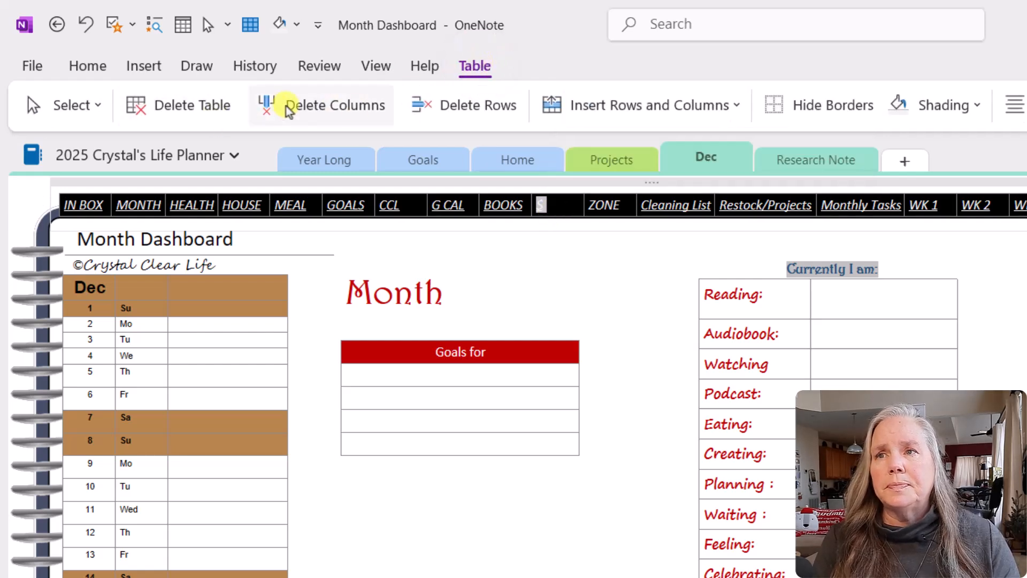
click(728, 107)
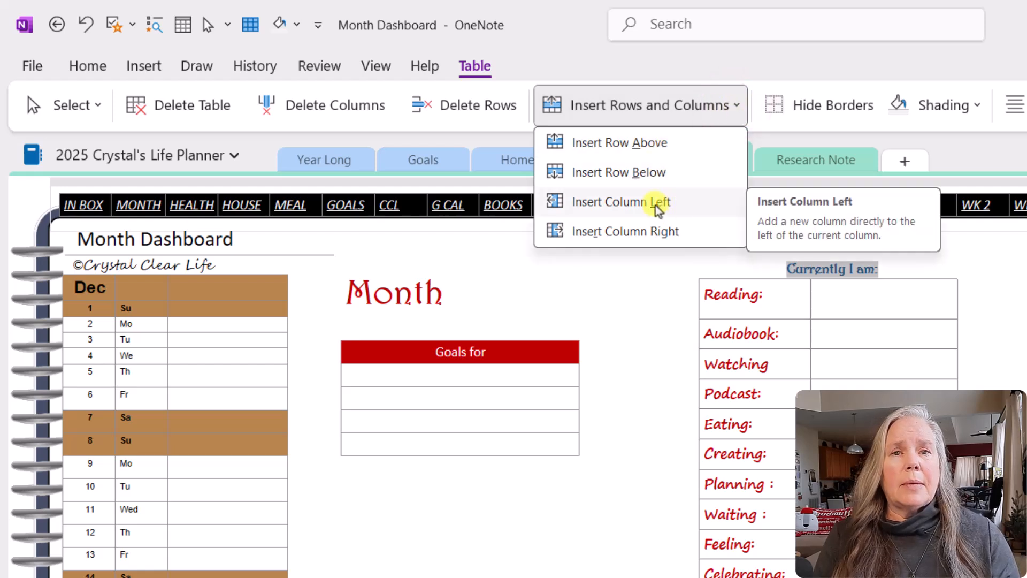
click(661, 241)
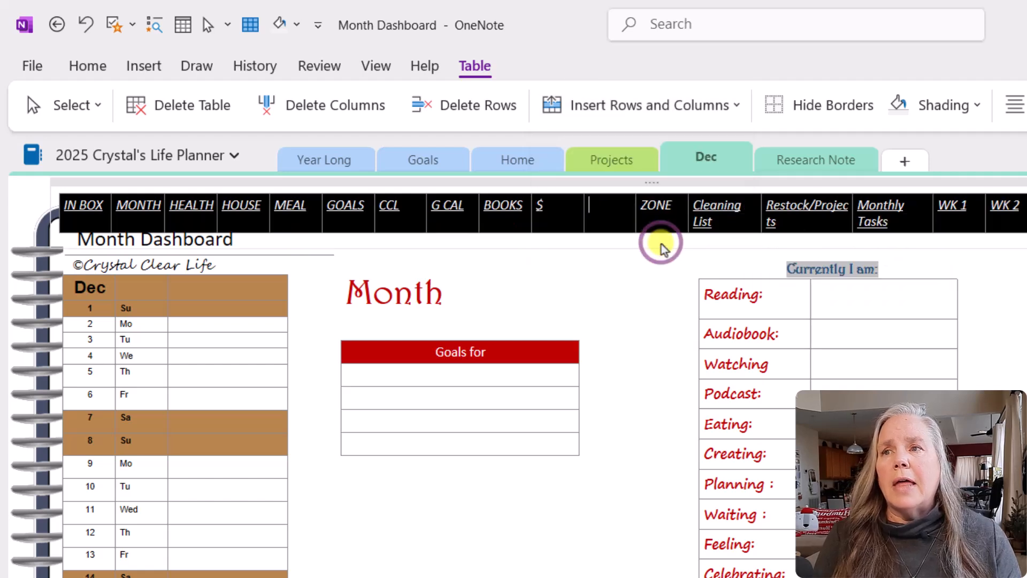
Enter Stick in the new navigation cell and copy the BOOKS cell's text formatting onto it
click(616, 210)
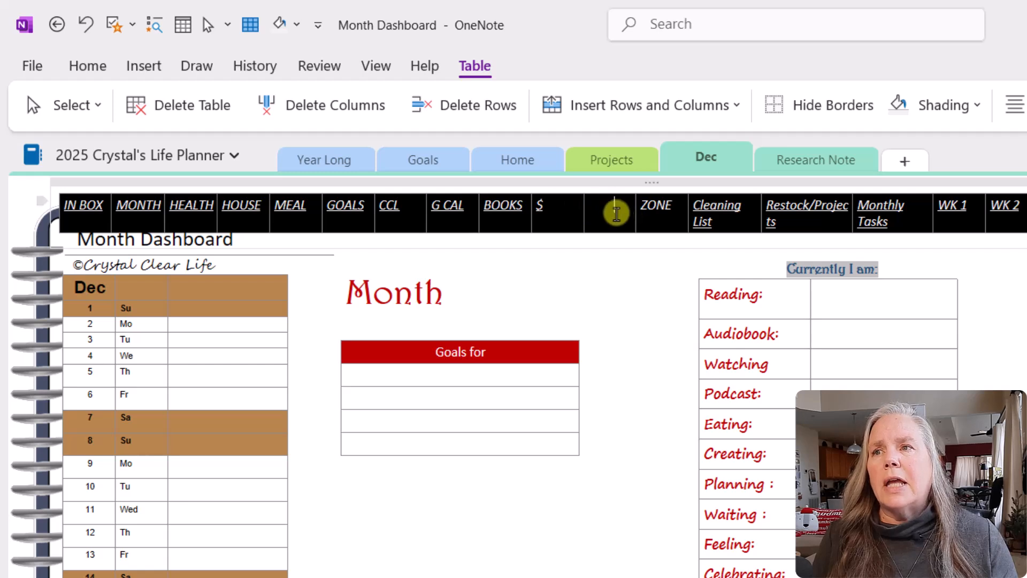
double_click(526, 205)
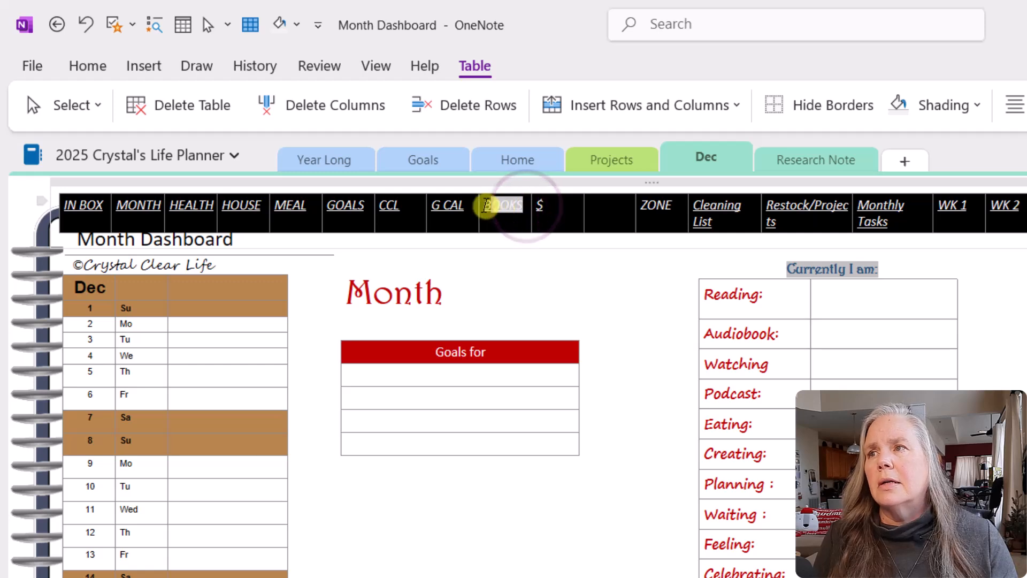
click(81, 66)
click(91, 102)
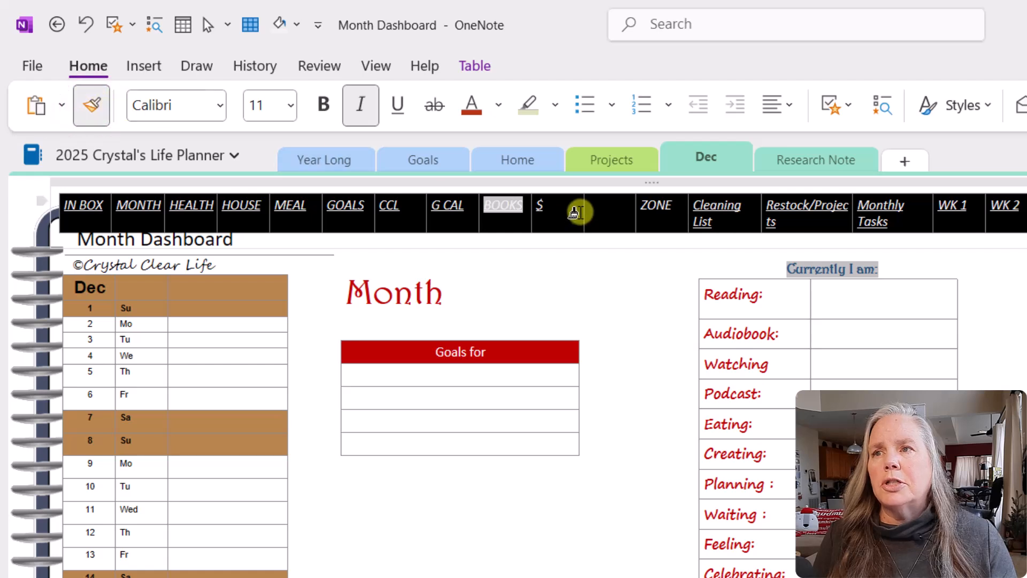
click(578, 208)
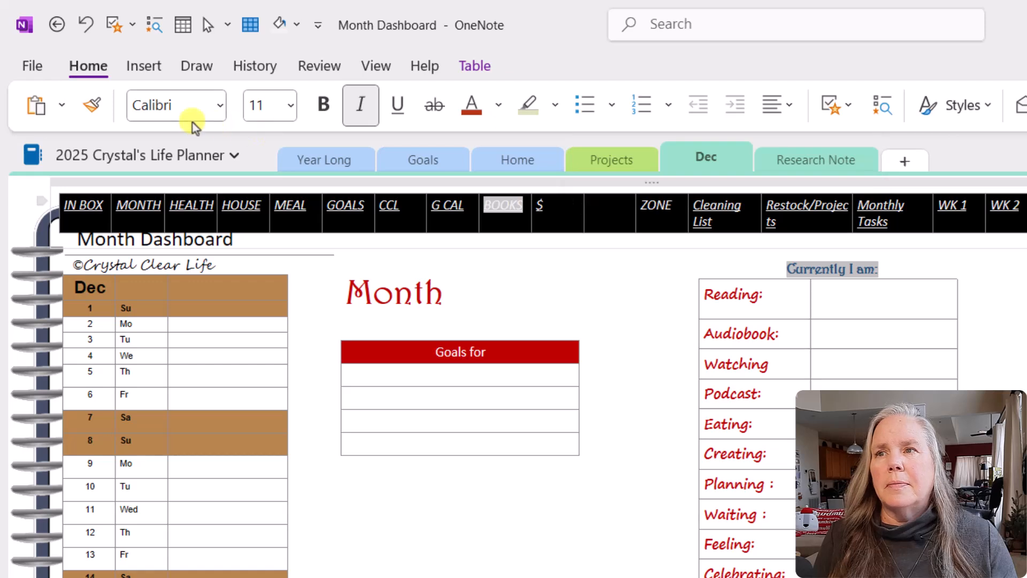
click(95, 103)
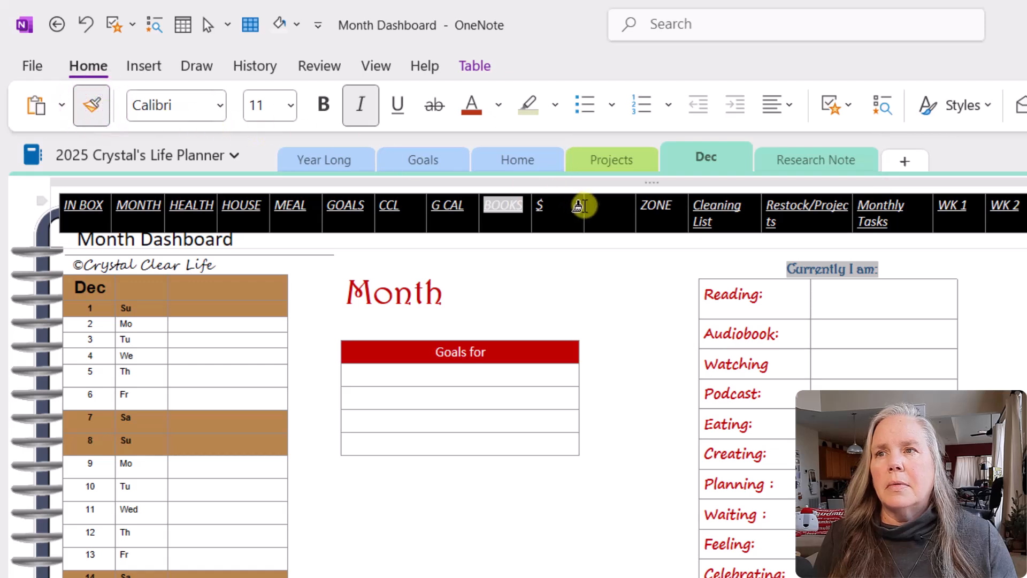
drag(587, 206, 623, 205)
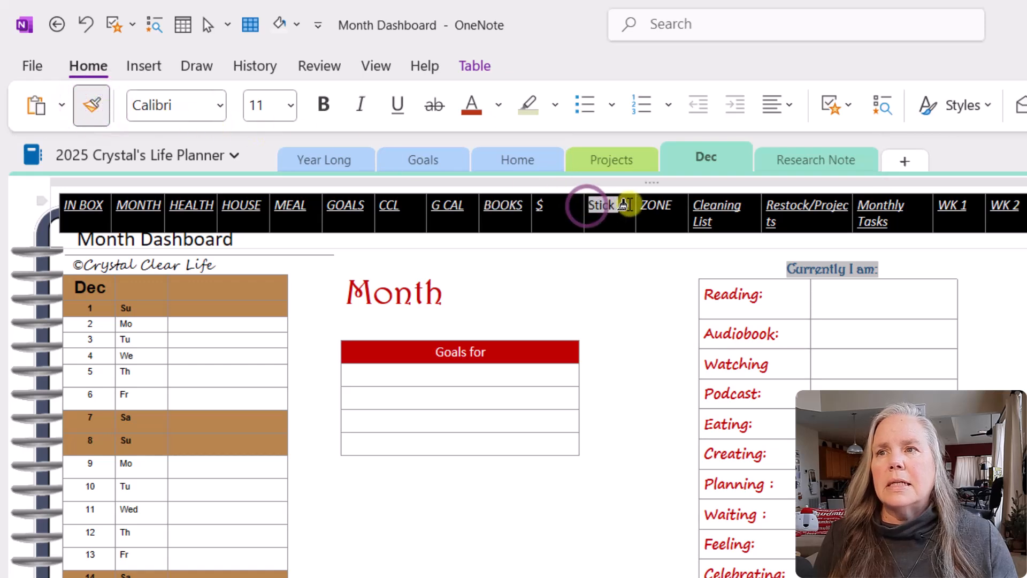
click(633, 258)
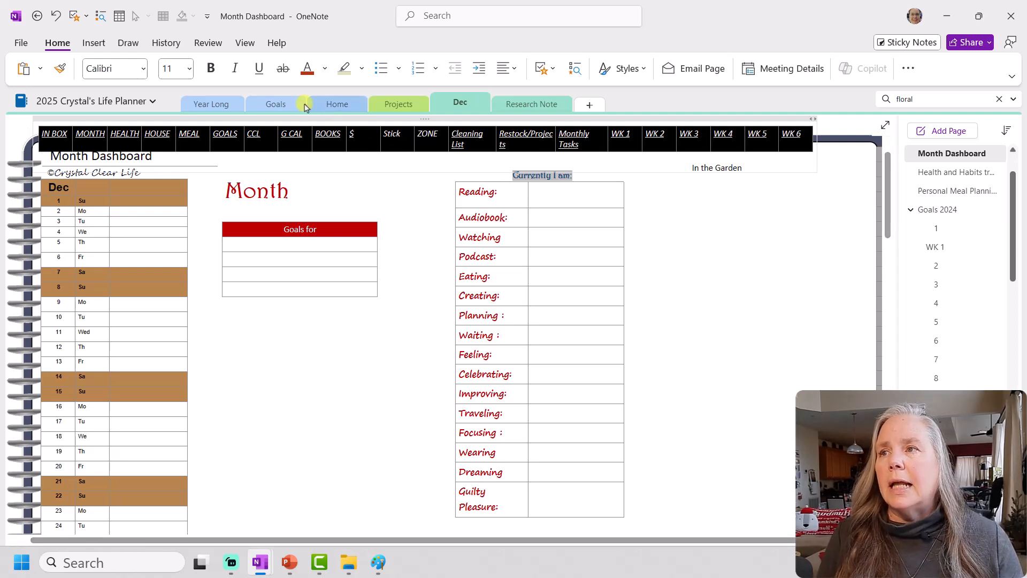
Switch to the Personal Notebook and copy the link to its Stickers section
click(113, 101)
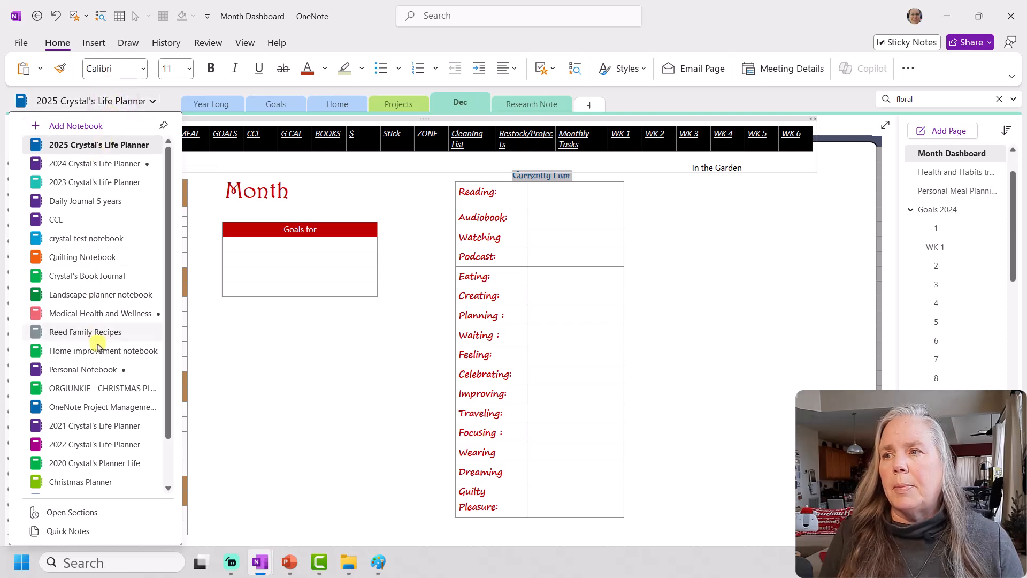
click(103, 374)
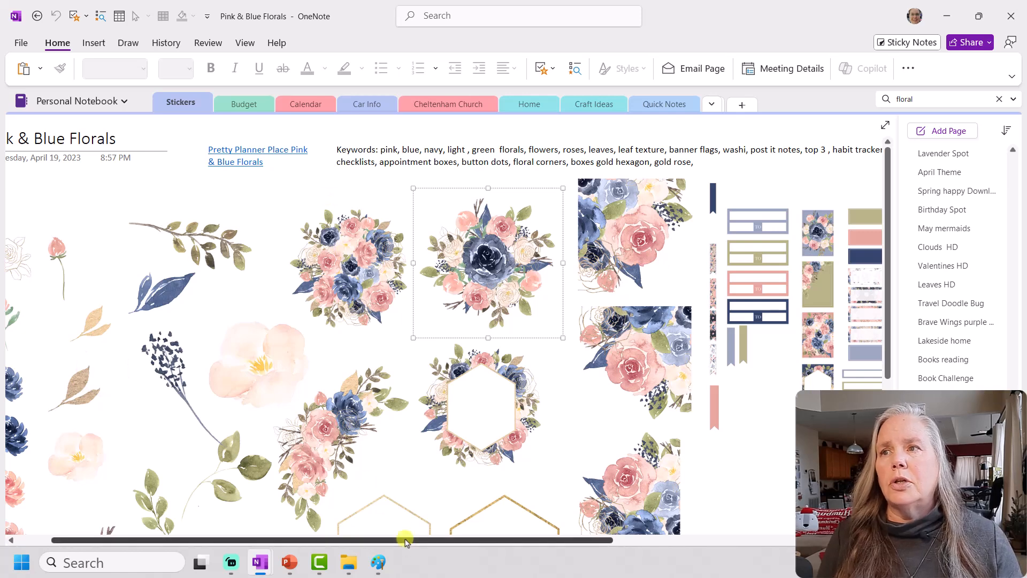
drag(405, 540, 278, 528)
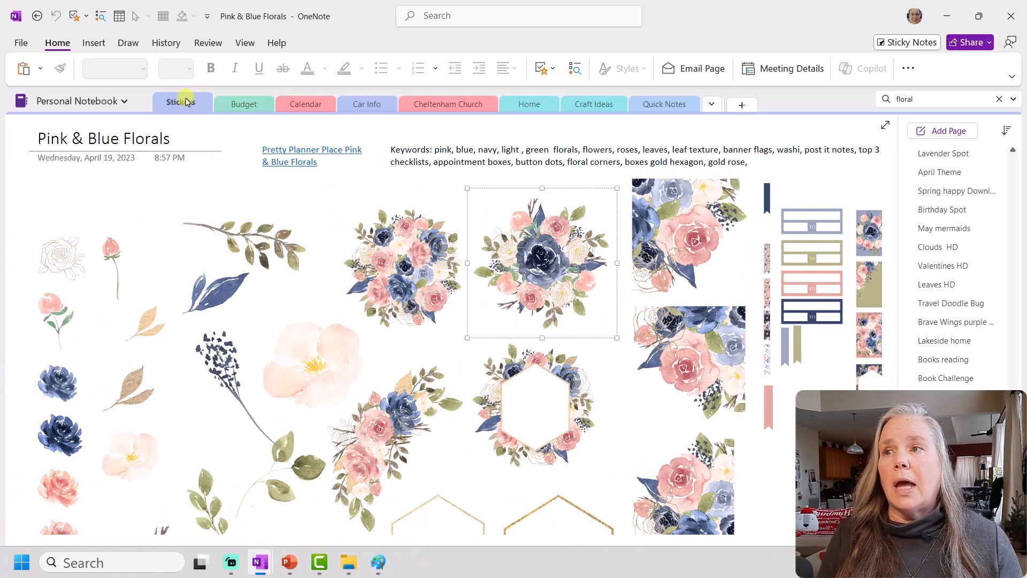
right_click(185, 102)
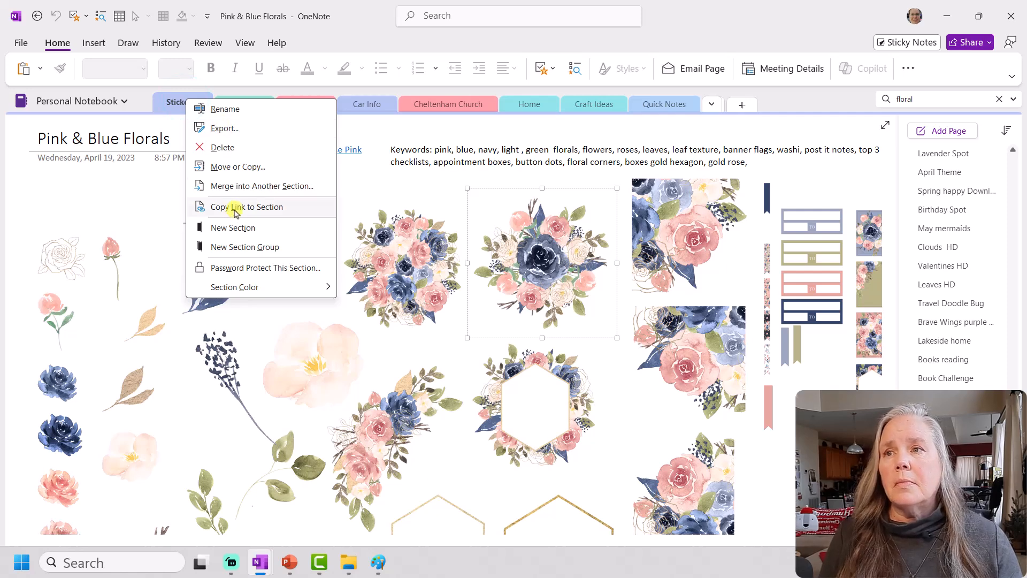
click(235, 208)
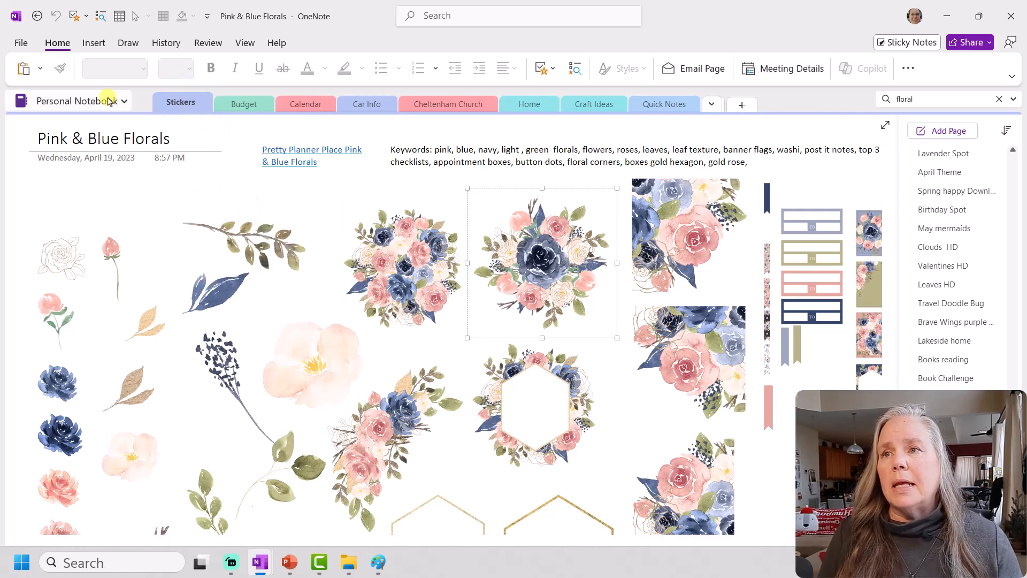
Back on the 2025 planner's Month Dashboard, link the Stick text to the copied section address with STICKER as its display text
click(108, 99)
click(94, 142)
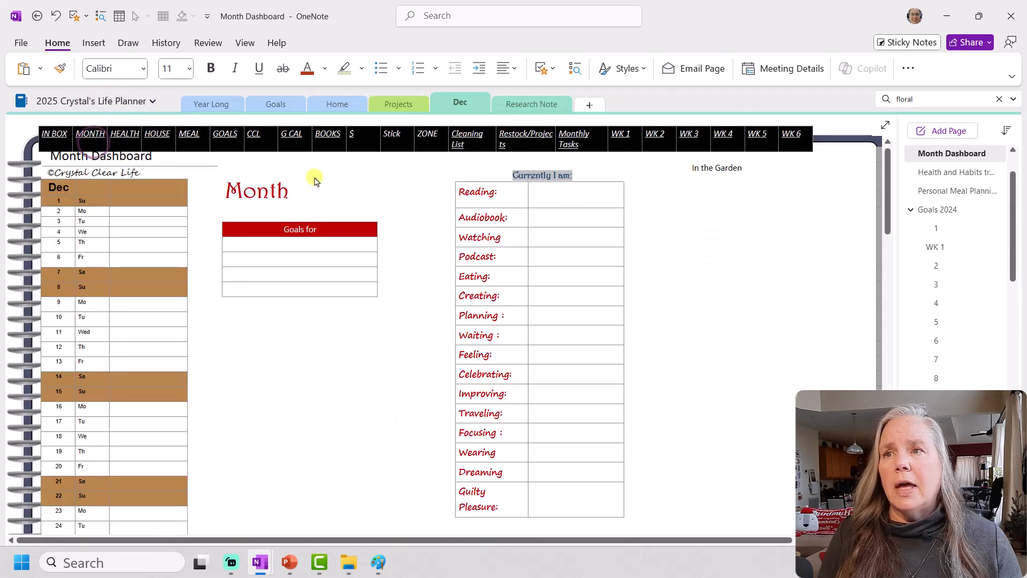
drag(400, 131, 385, 134)
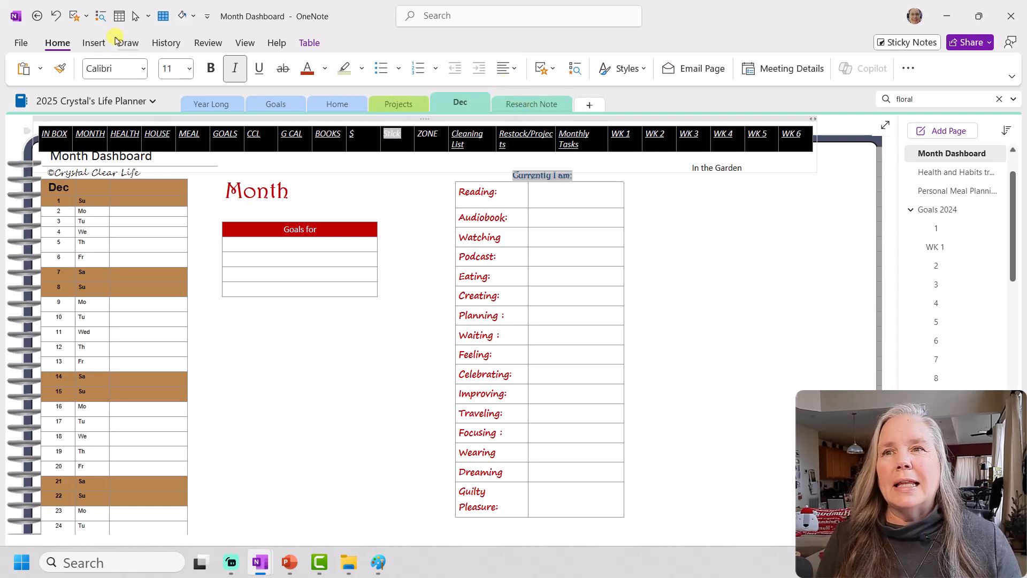
click(94, 43)
click(638, 69)
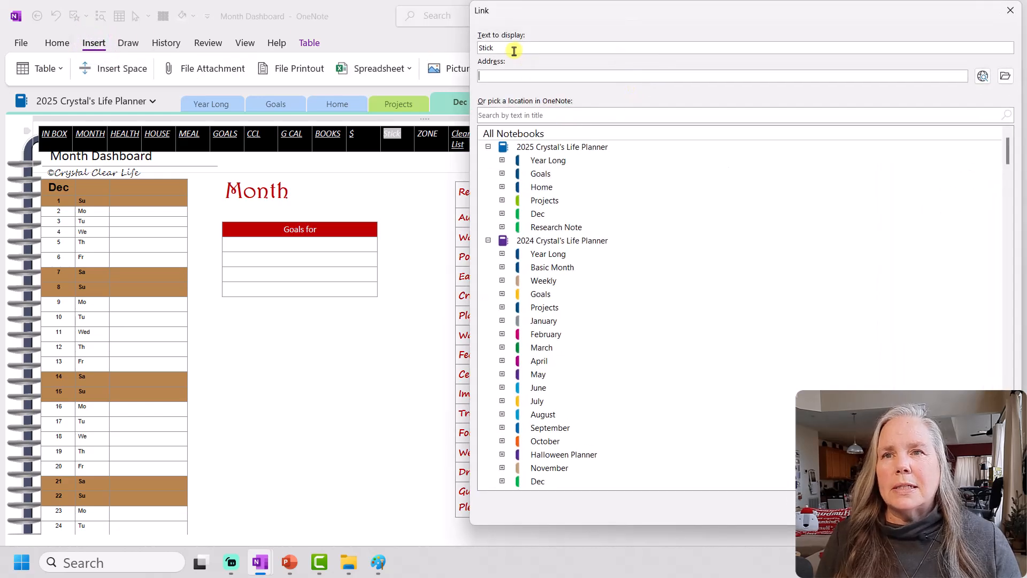
drag(495, 47, 481, 47)
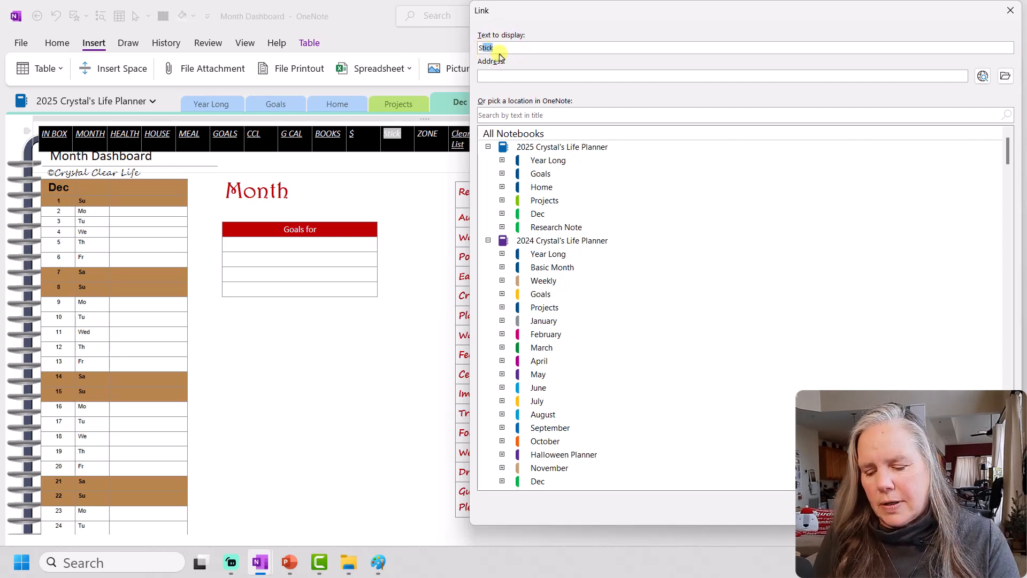
text(STICKER)
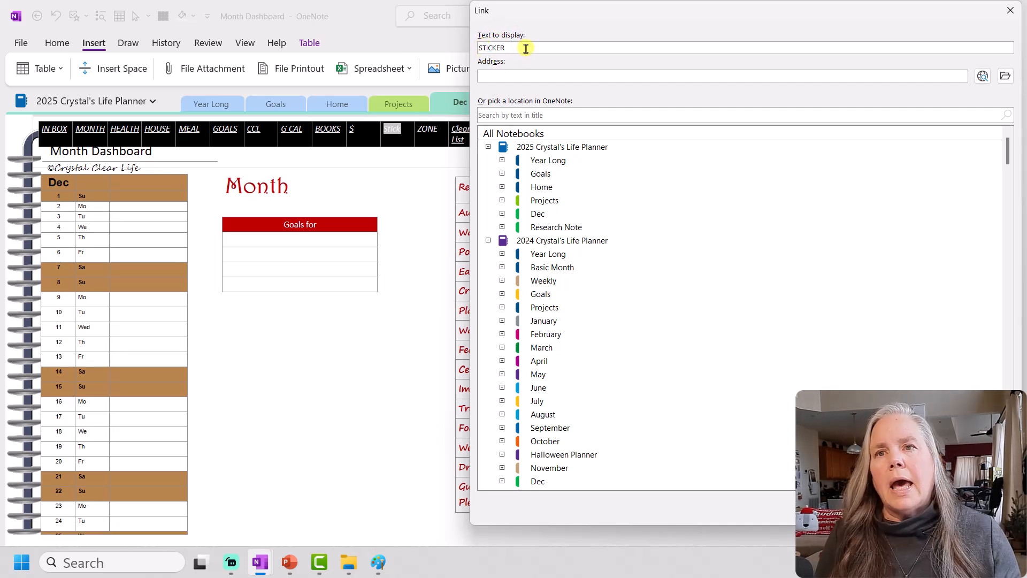
right_click(519, 78)
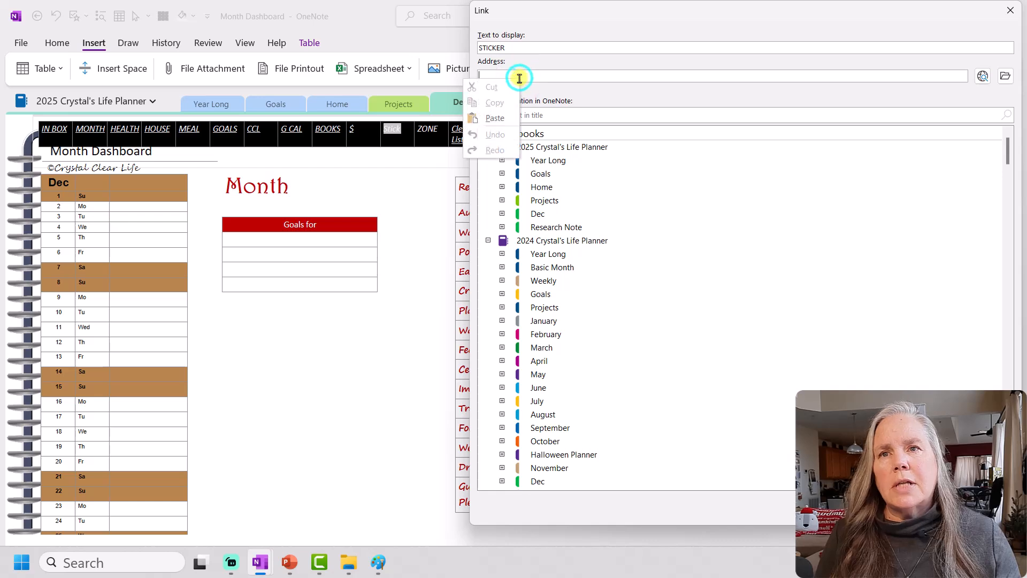
click(497, 118)
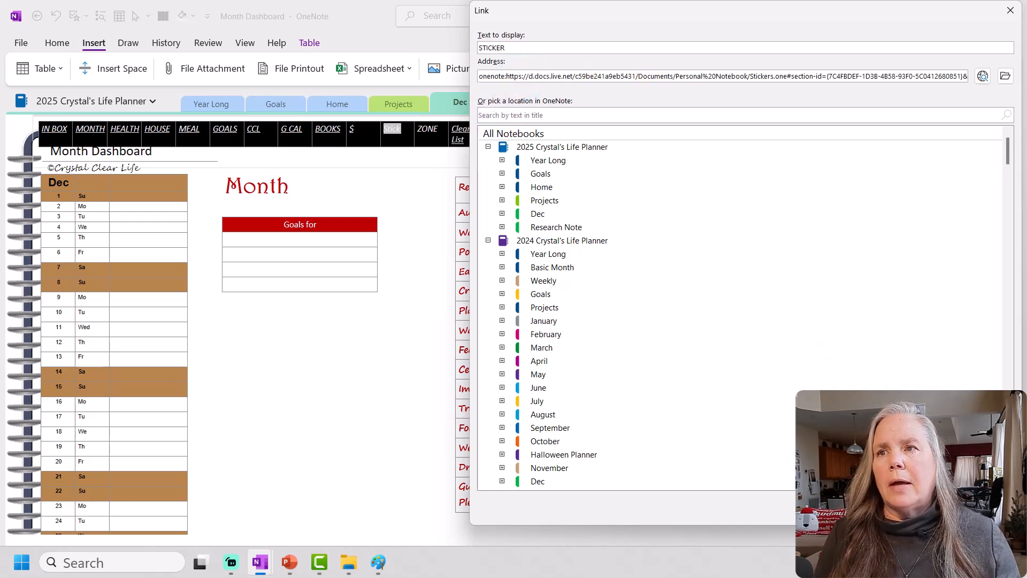
key(Return)
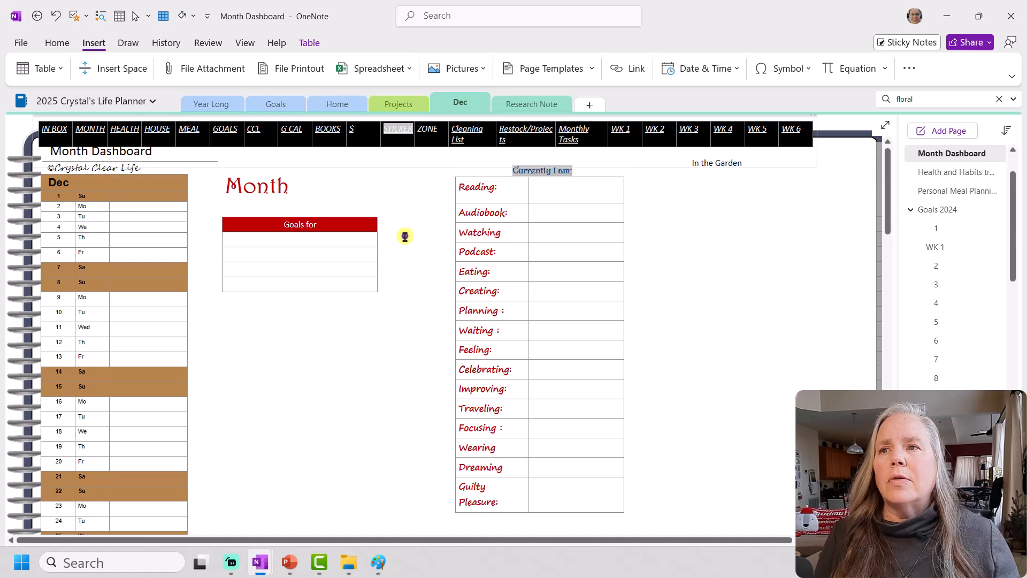
click(405, 236)
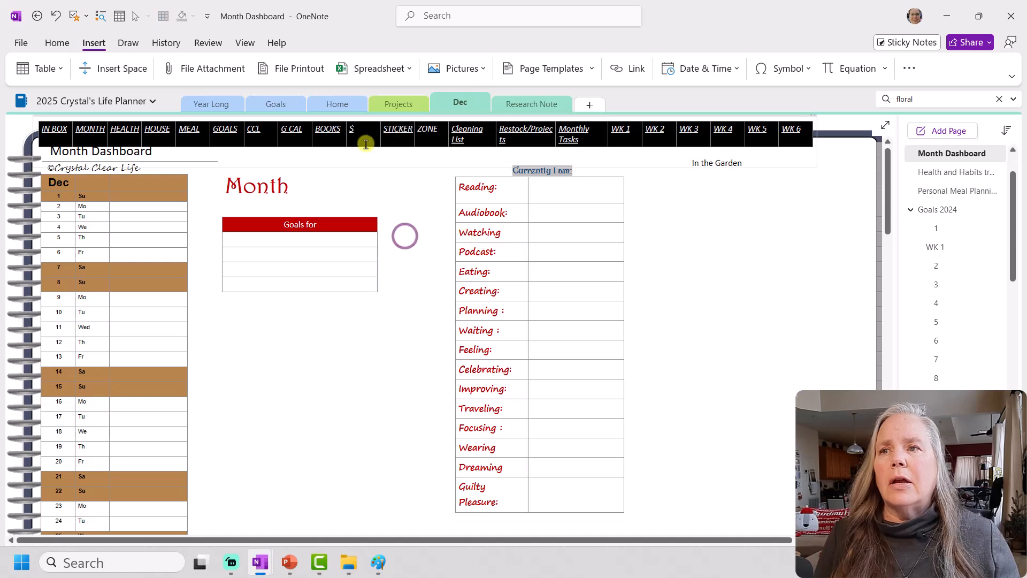
Test the STICKER link, look through several pages of the Stickers section, and return to the 2025 planner's Month Dashboard
click(398, 133)
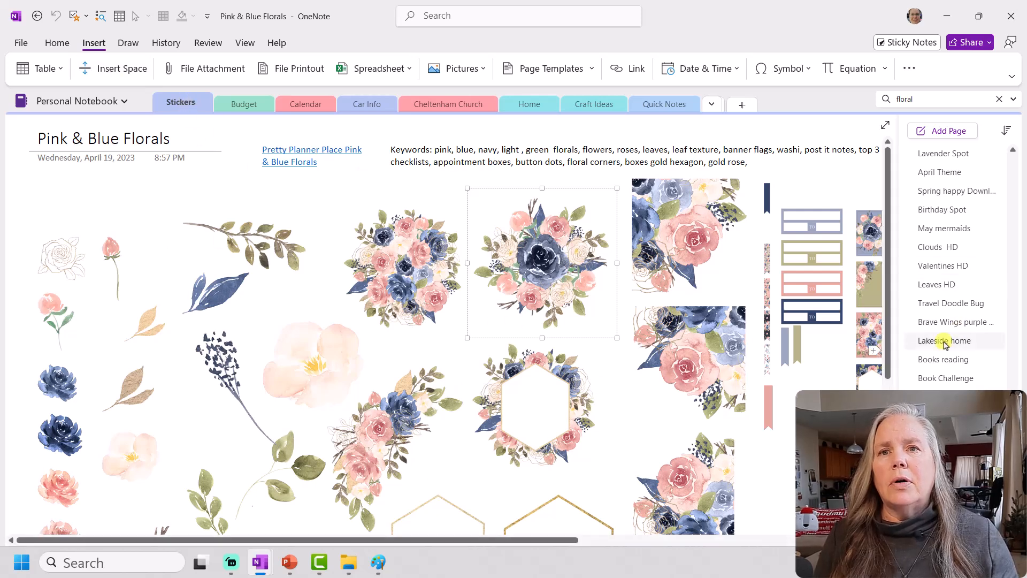
click(944, 341)
click(934, 266)
click(938, 229)
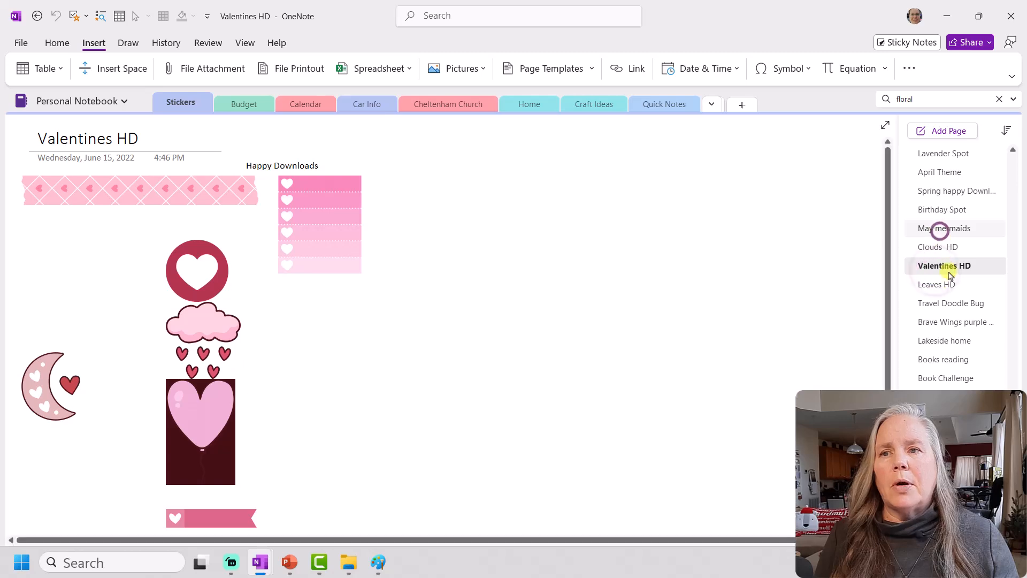
click(954, 375)
click(953, 415)
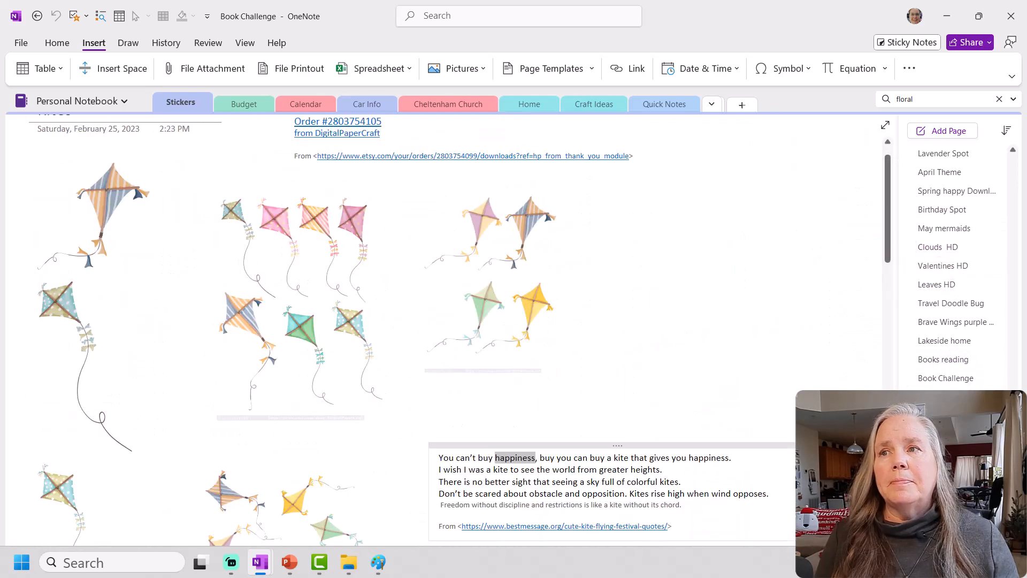
click(953, 453)
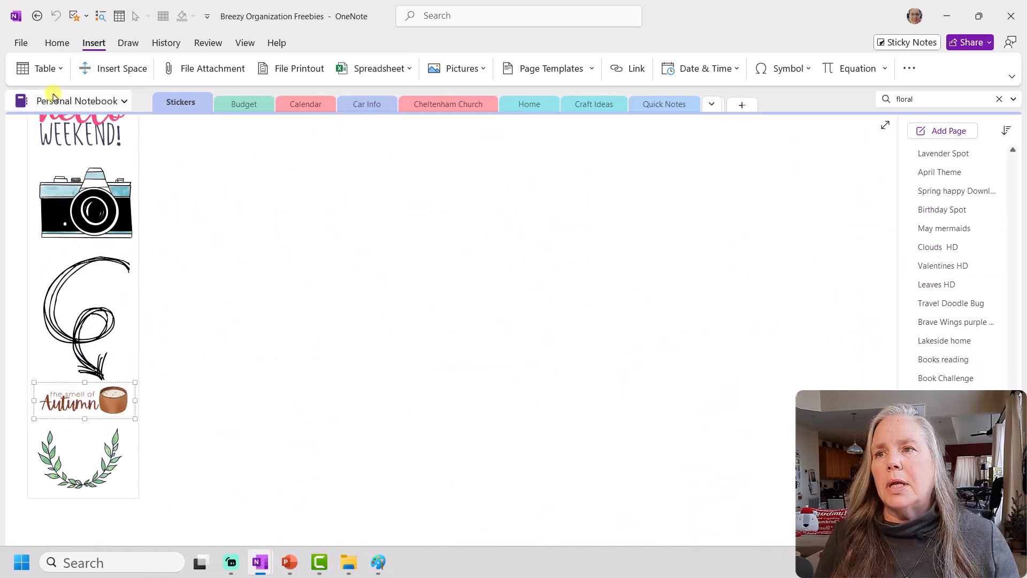
click(56, 101)
click(63, 140)
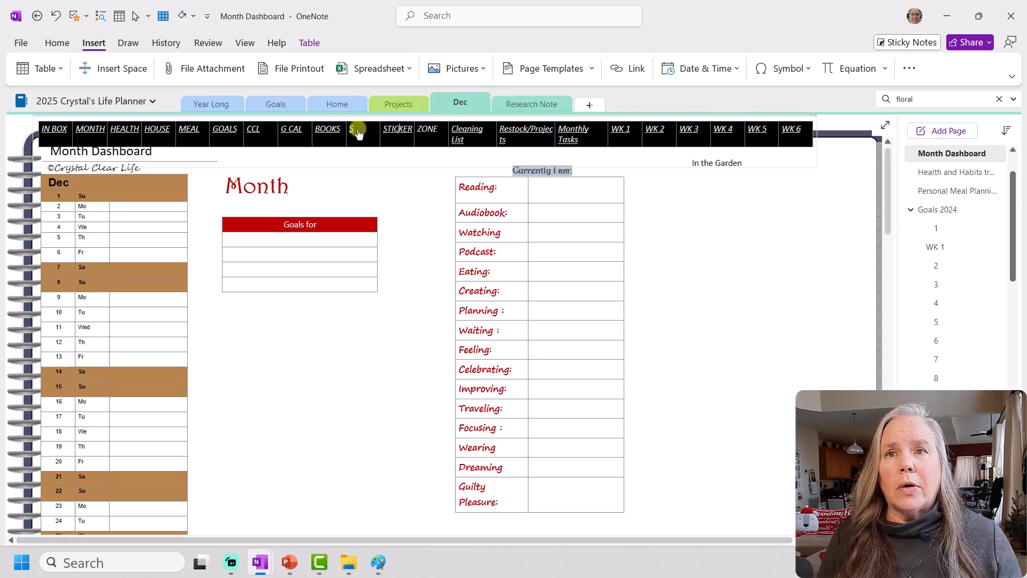
Widen the navigation table's container so every label fits on one line, and check the page layout
scroll(803, 187, up, 1)
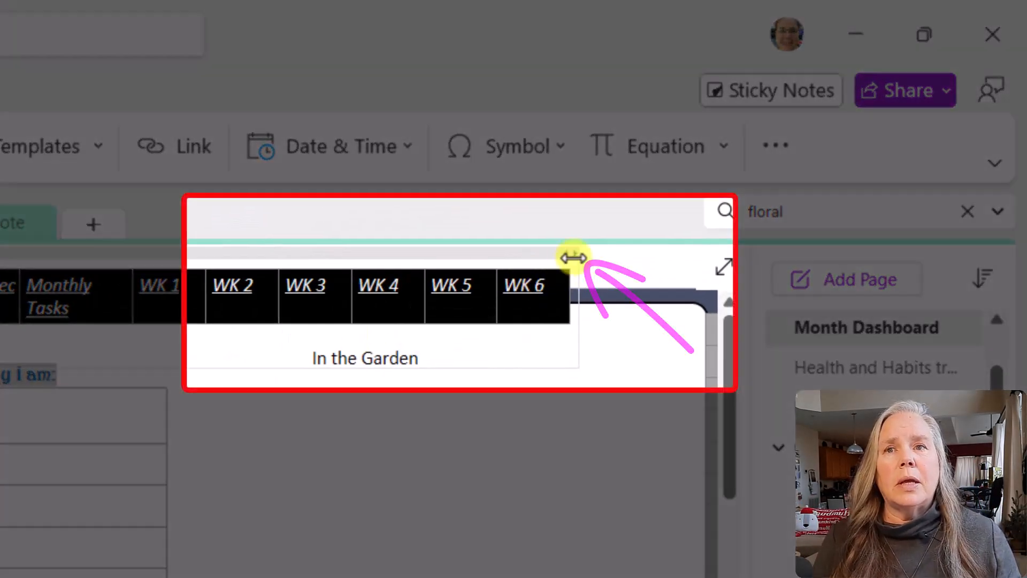
drag(573, 254, 683, 242)
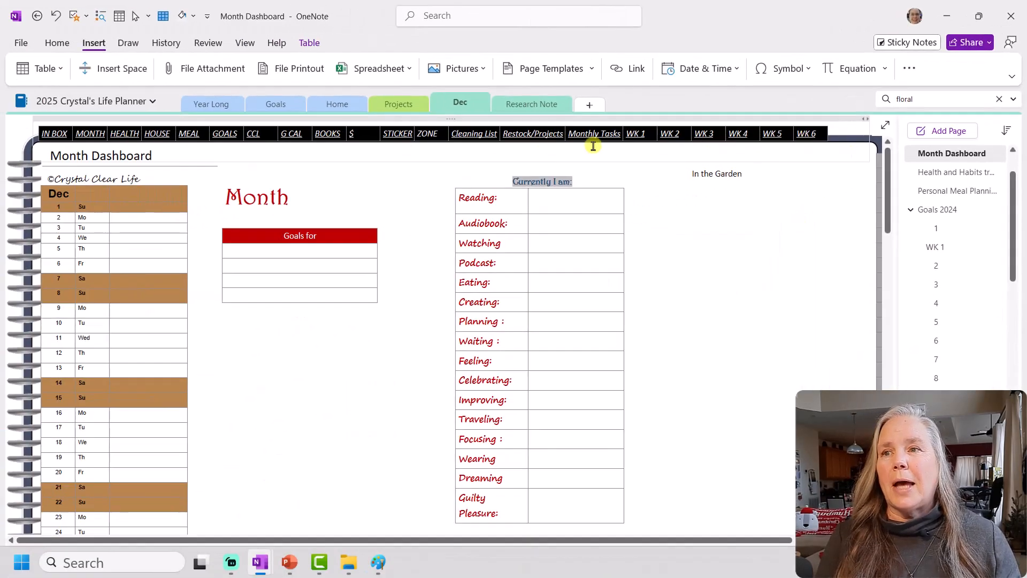
scroll(719, 317, down, 3)
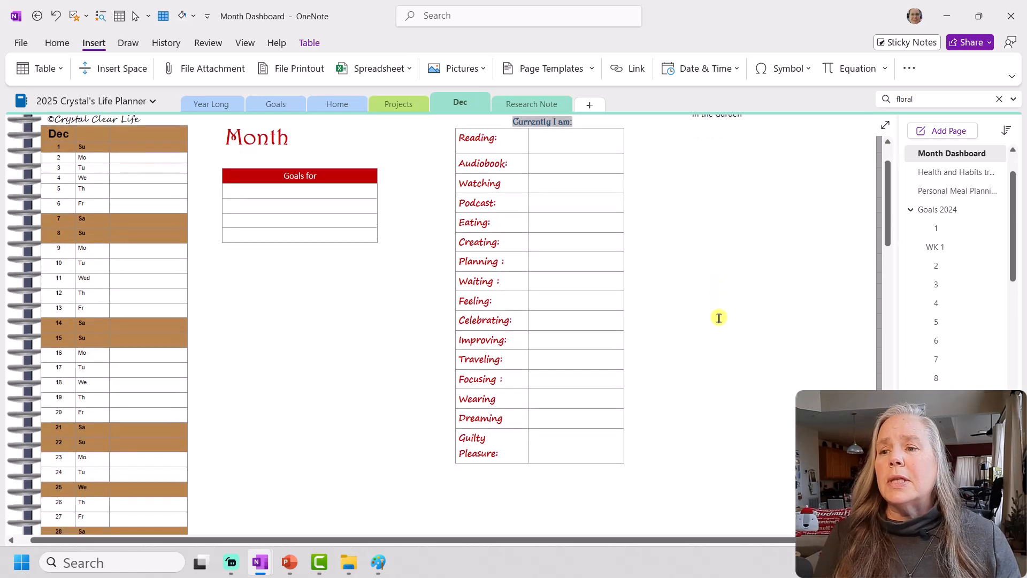
scroll(717, 317, up, 3)
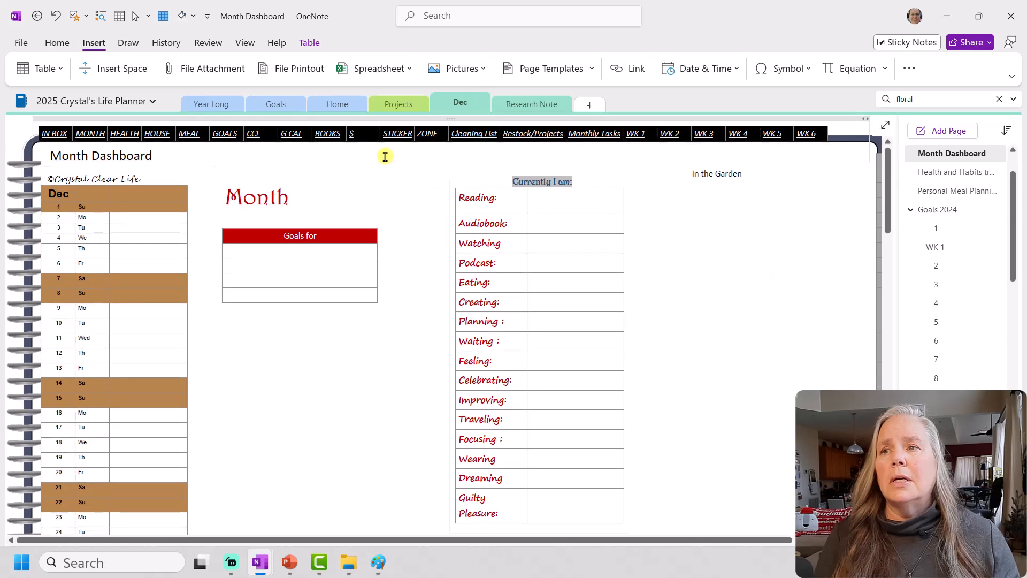
scroll(750, 270, down, 1)
scroll(751, 275, up, 1)
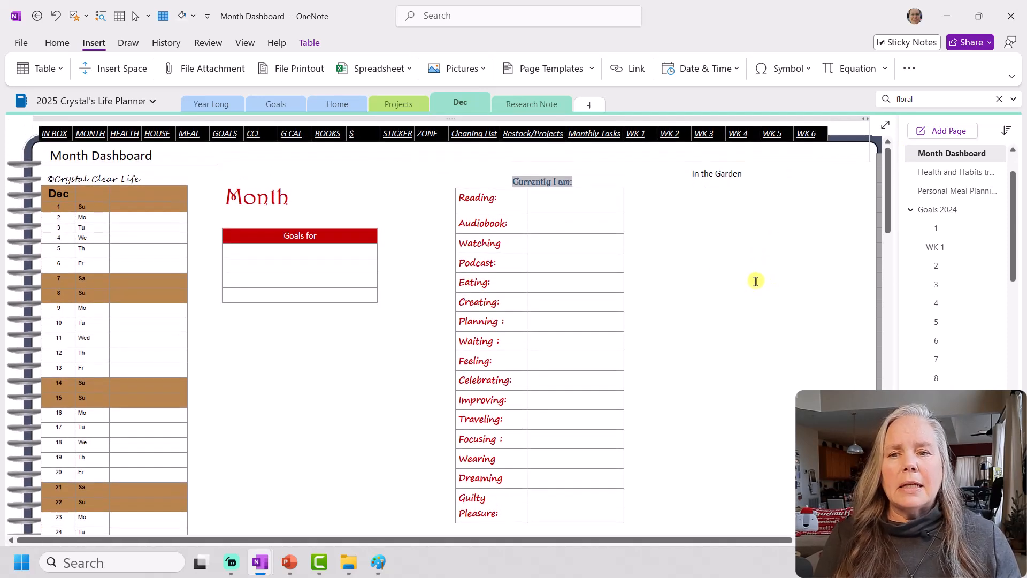
scroll(733, 539, right, 3)
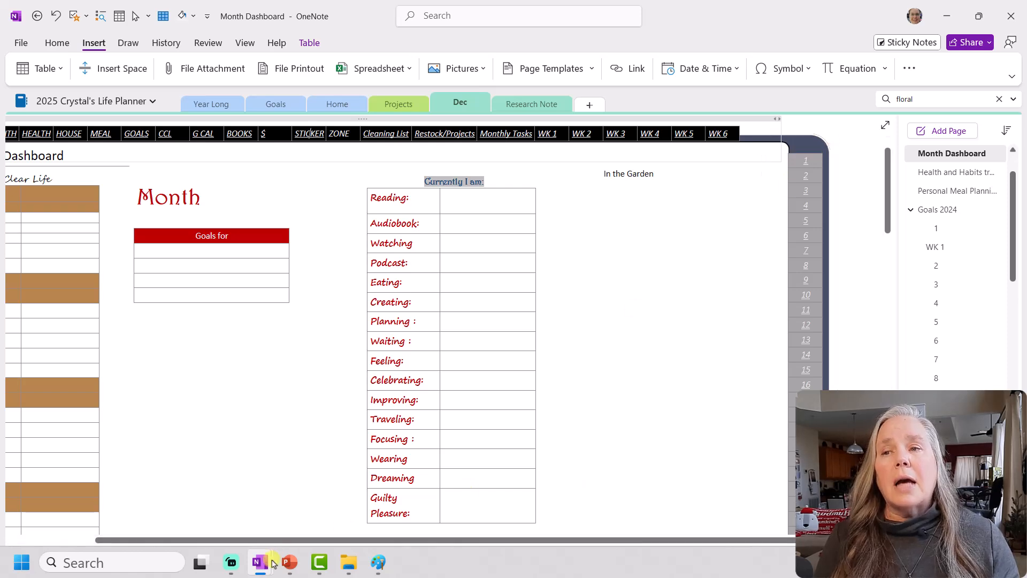
Copy the navy notebook artwork from slide 14 in PowerPoint, and open the planner's Month In Box page in OneNote
click(288, 562)
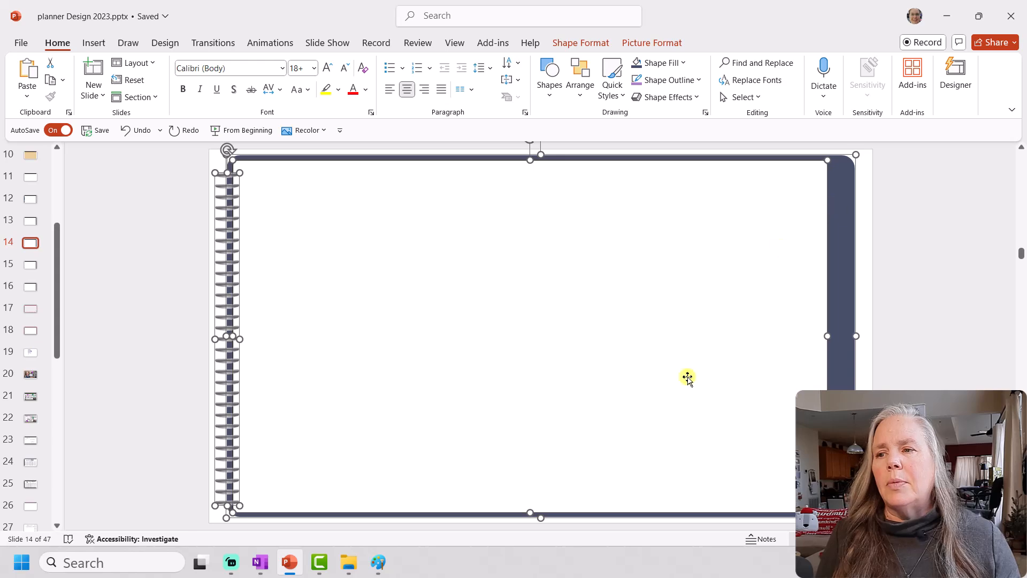
mouse_move(267, 563)
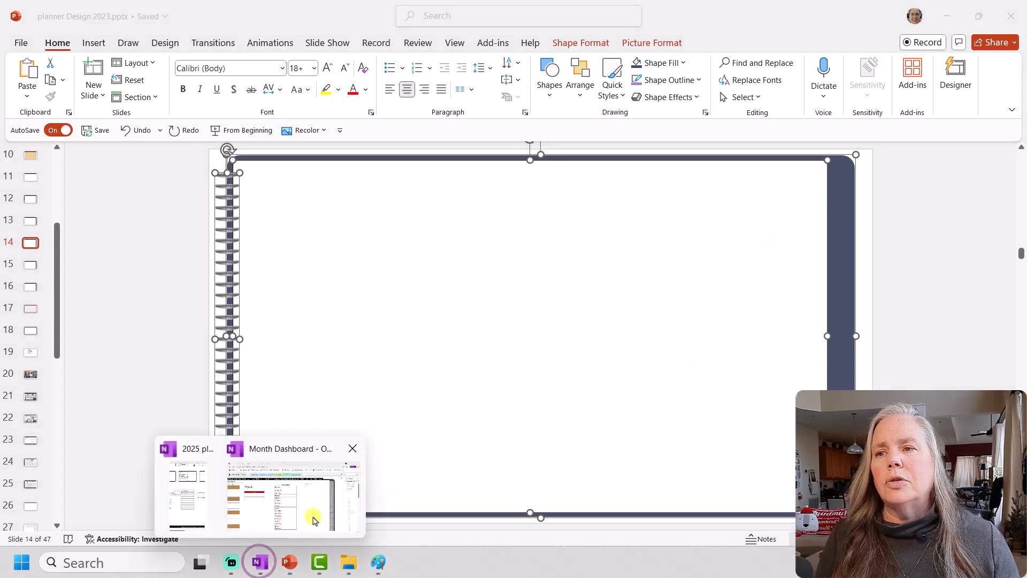
click(332, 511)
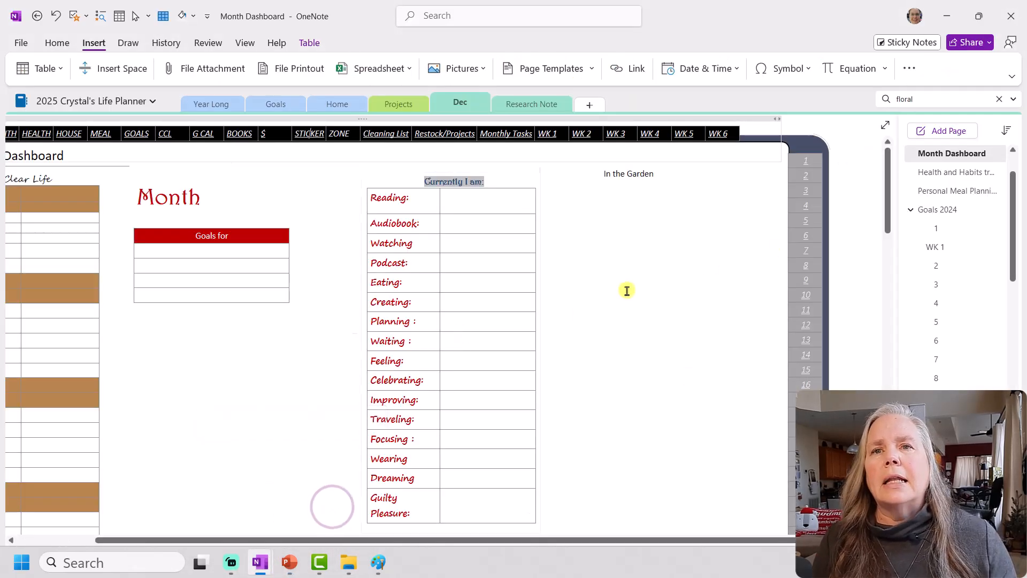
scroll(932, 171, up, 1)
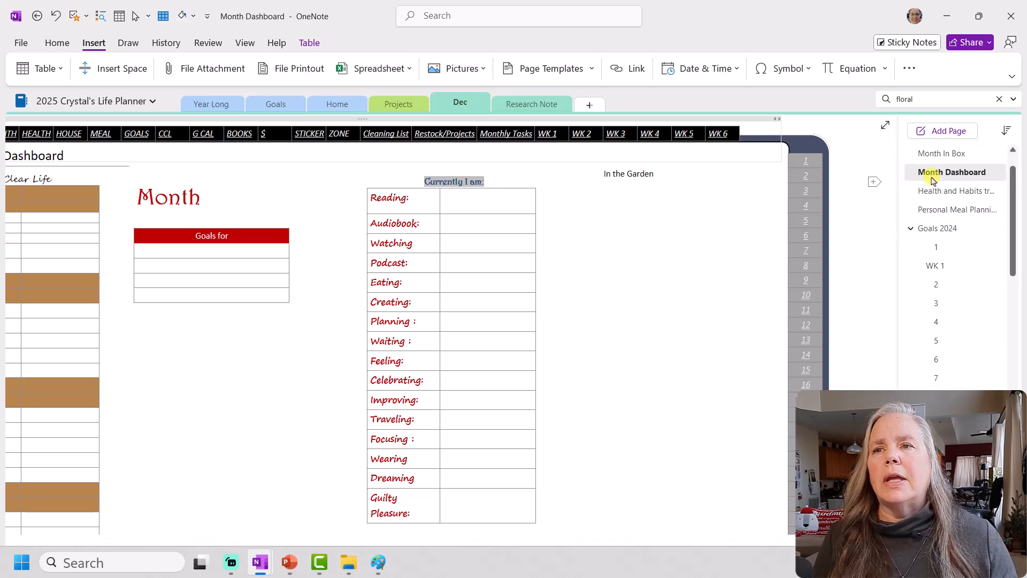
click(931, 154)
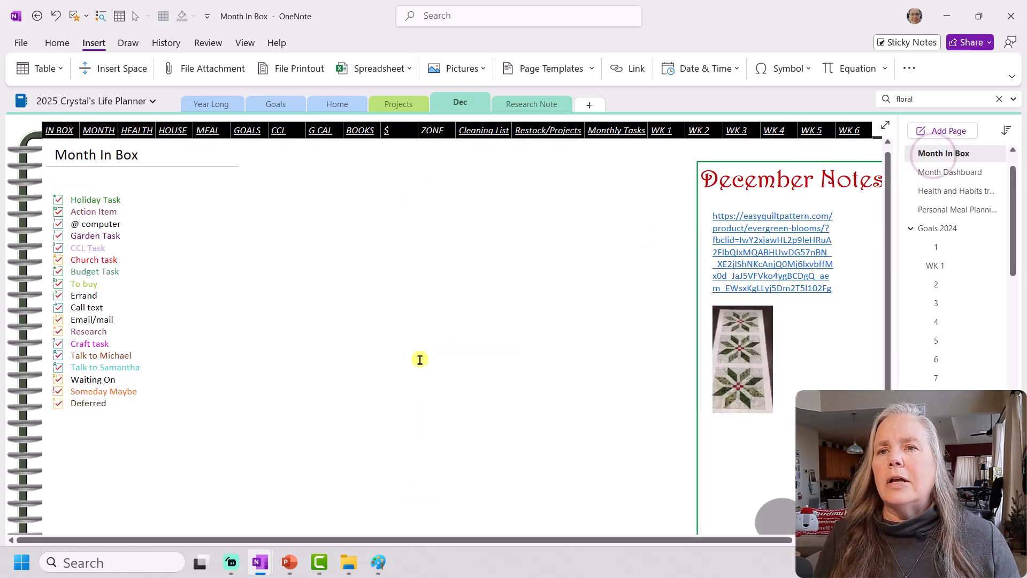
Release the green notebook picture from the Month In Box page background, and paste the navy notebook picture onto the page
scroll(420, 355, down, 10)
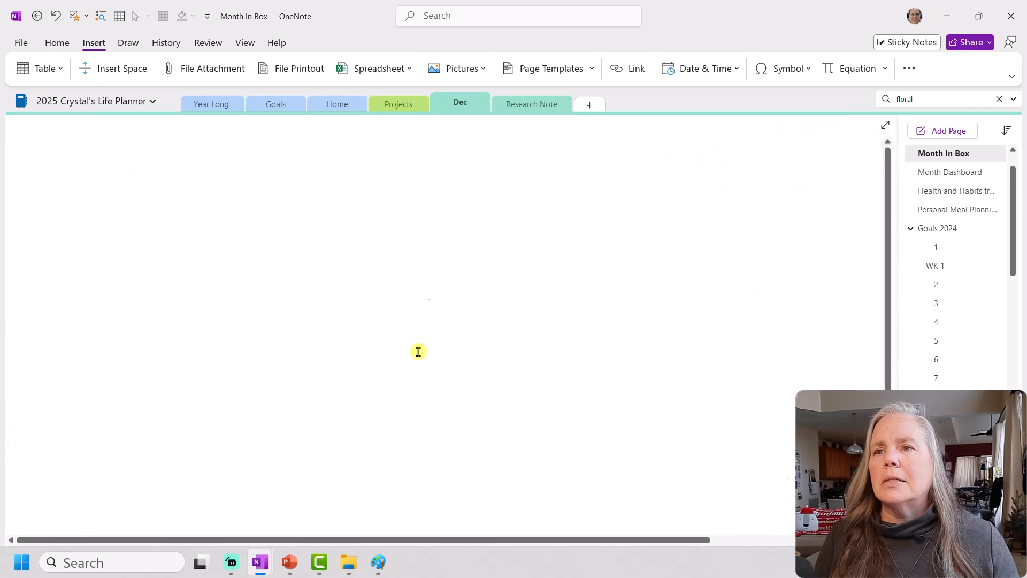
scroll(419, 351, up, 10)
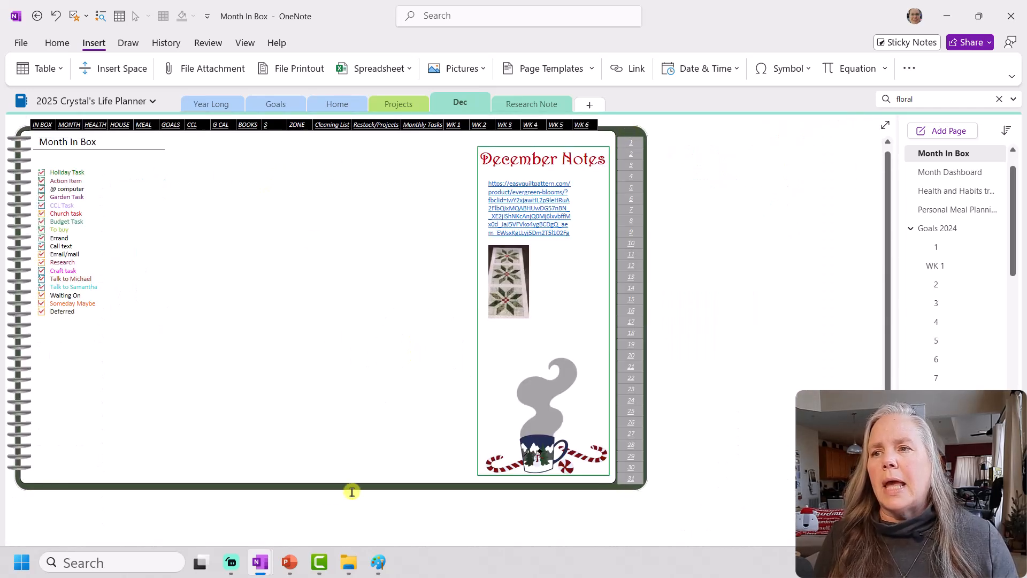
right_click(307, 460)
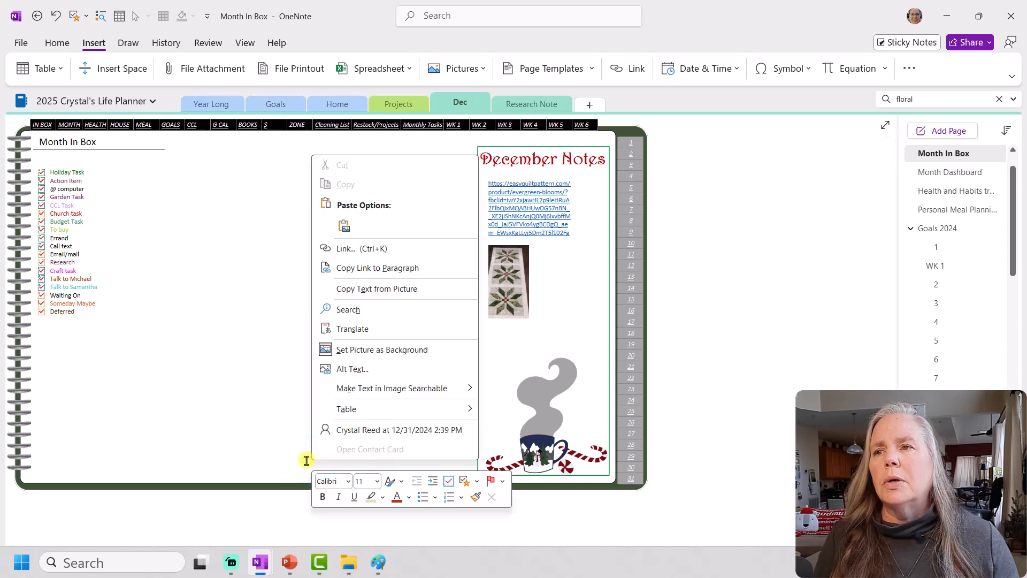
click(356, 350)
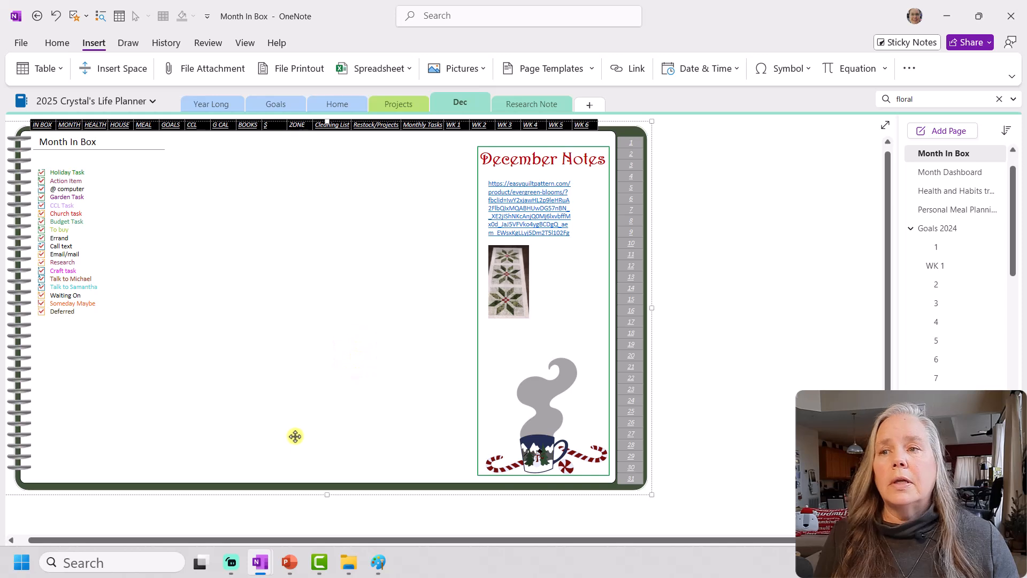
right_click(269, 355)
click(299, 138)
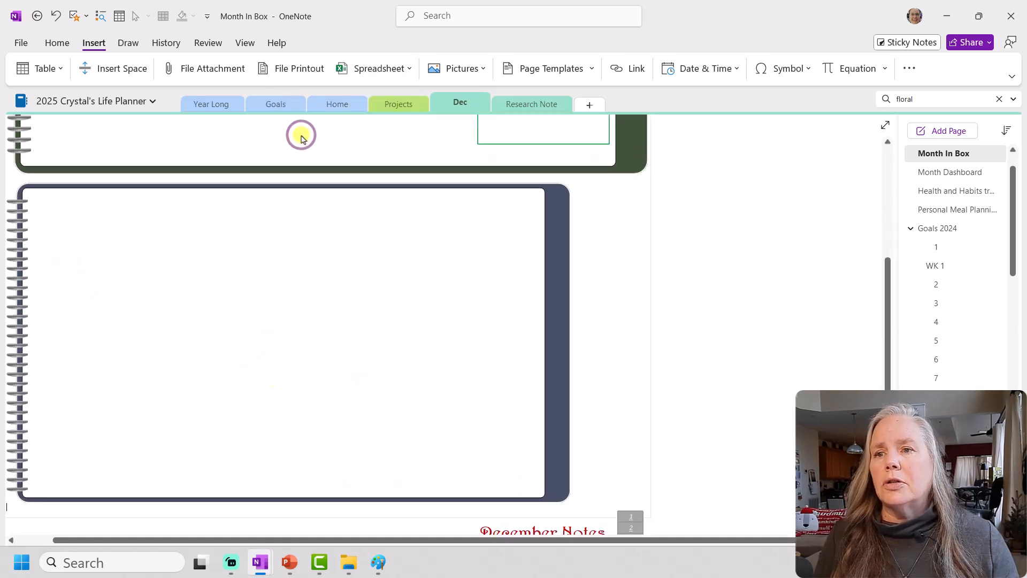
Enlarge the navy notebook picture to the green notebook's width, and remove the green notebook picture
scroll(627, 422, down, 1)
drag(539, 448, 656, 482)
scroll(506, 371, up, 7)
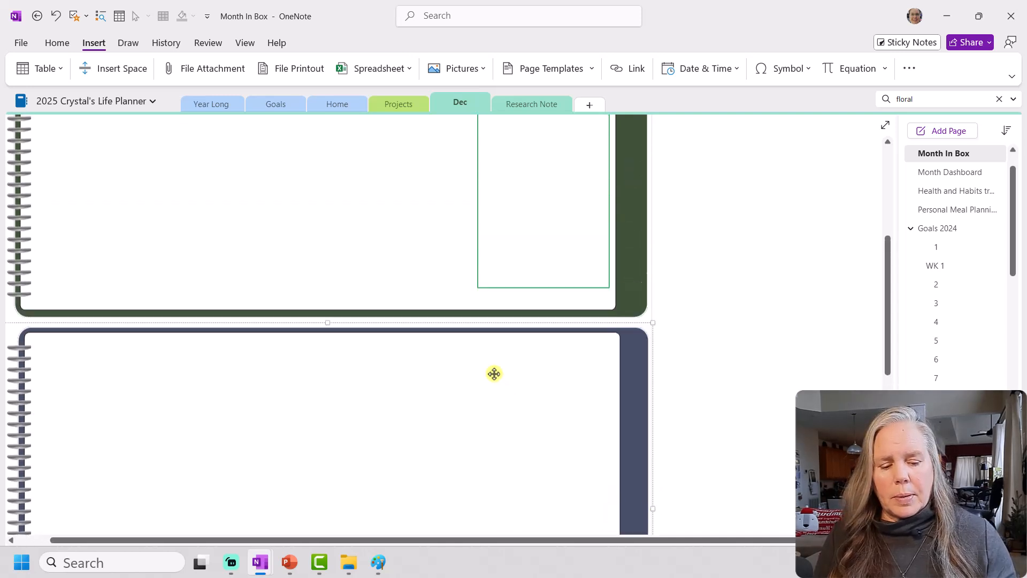
scroll(395, 308, down, 7)
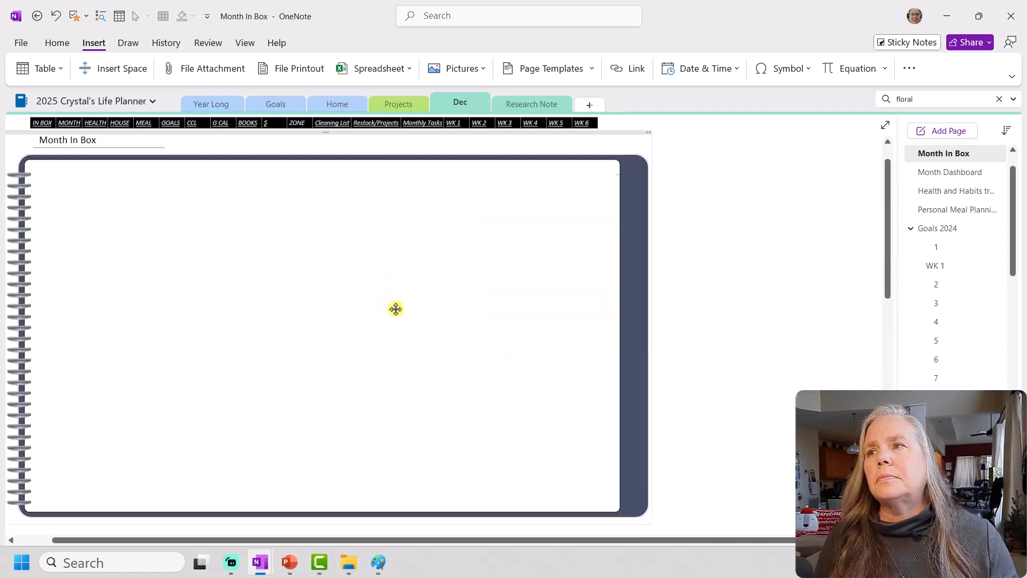
click(406, 361)
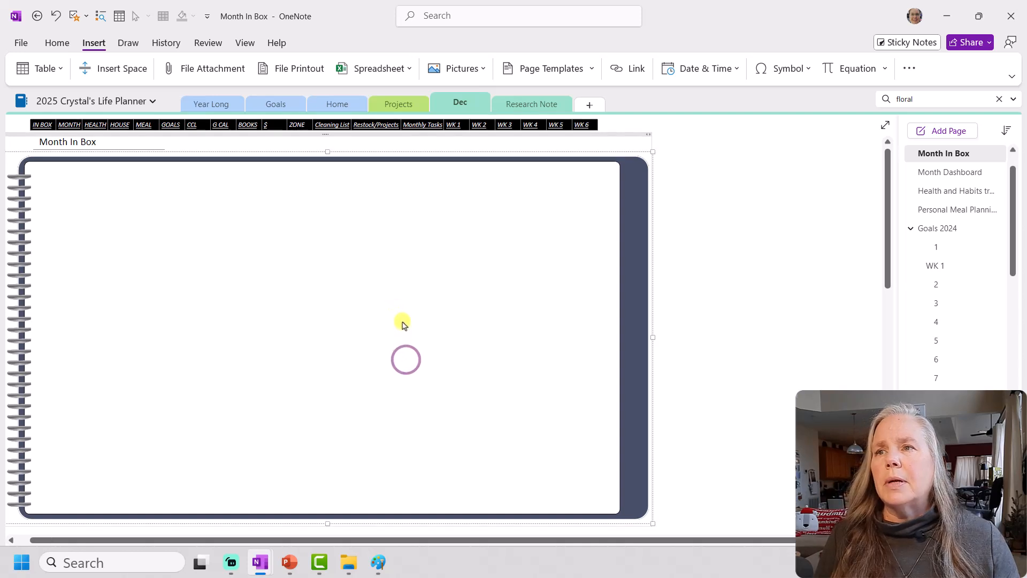
click(395, 380)
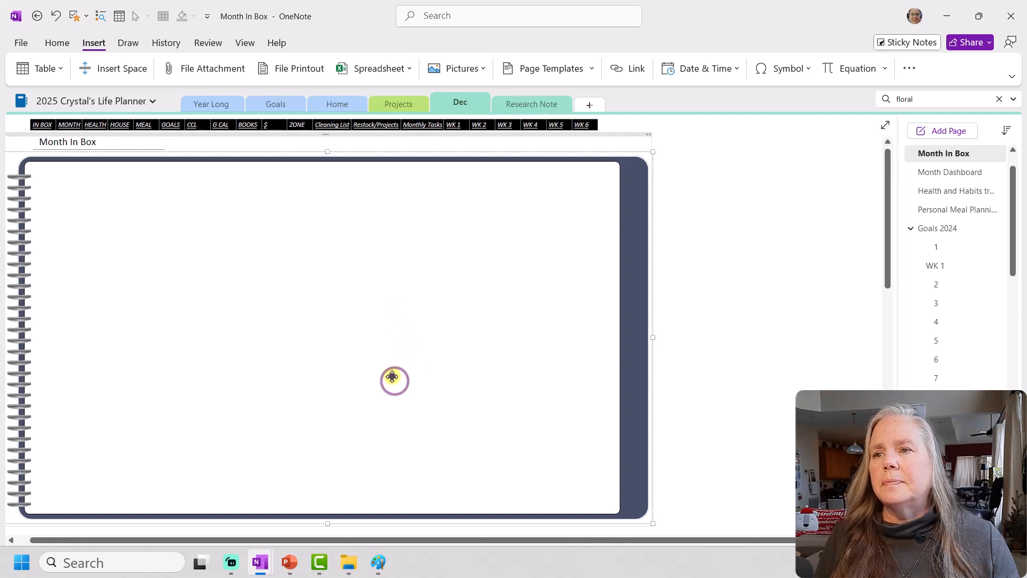
Move the navy notebook picture up behind the Month In Box title so its upper edge meets the navigation table
scroll(392, 354, down, 5)
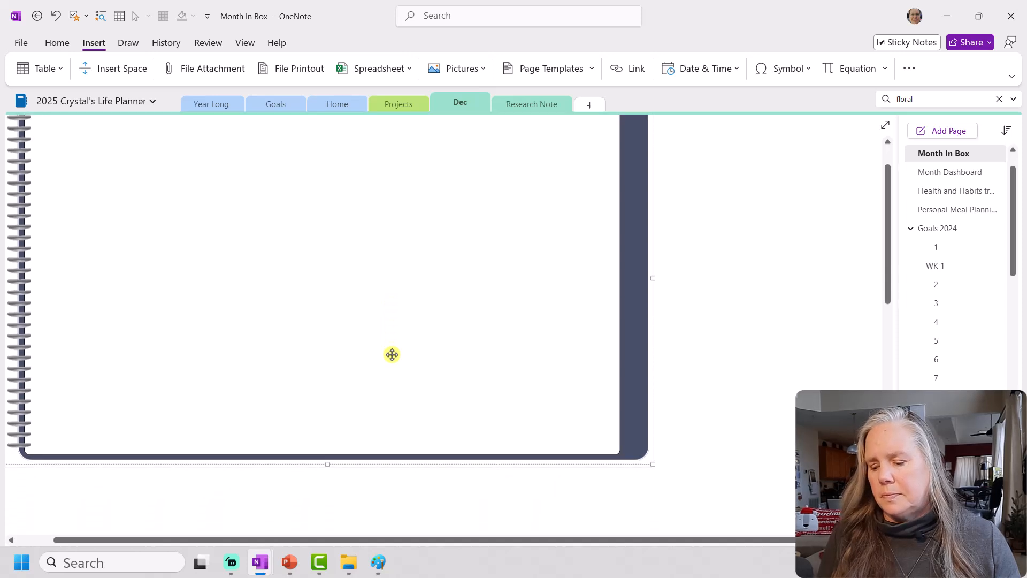
scroll(392, 354, down, 3)
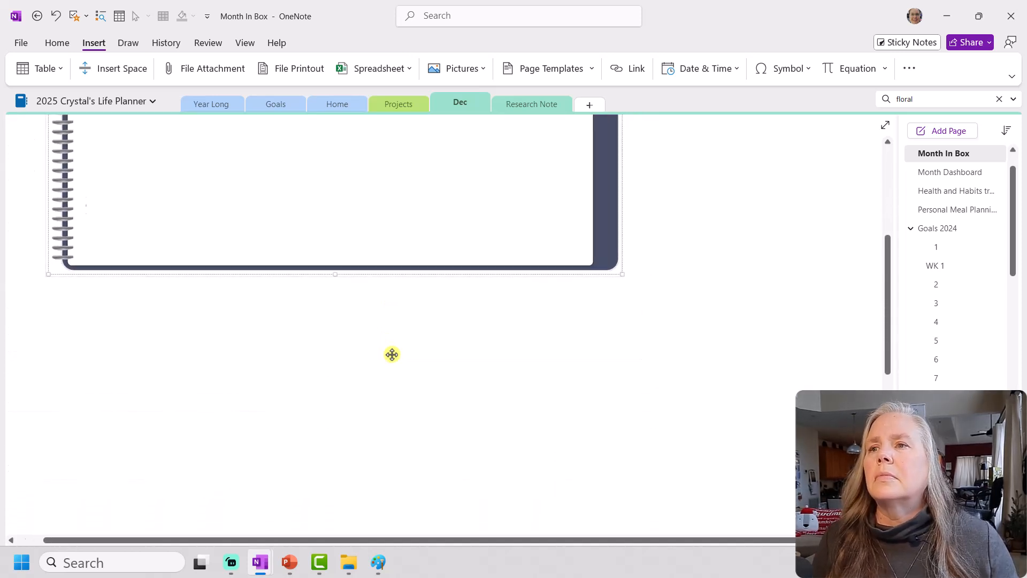
scroll(392, 354, up, 3)
scroll(392, 354, down, 5)
click(362, 360)
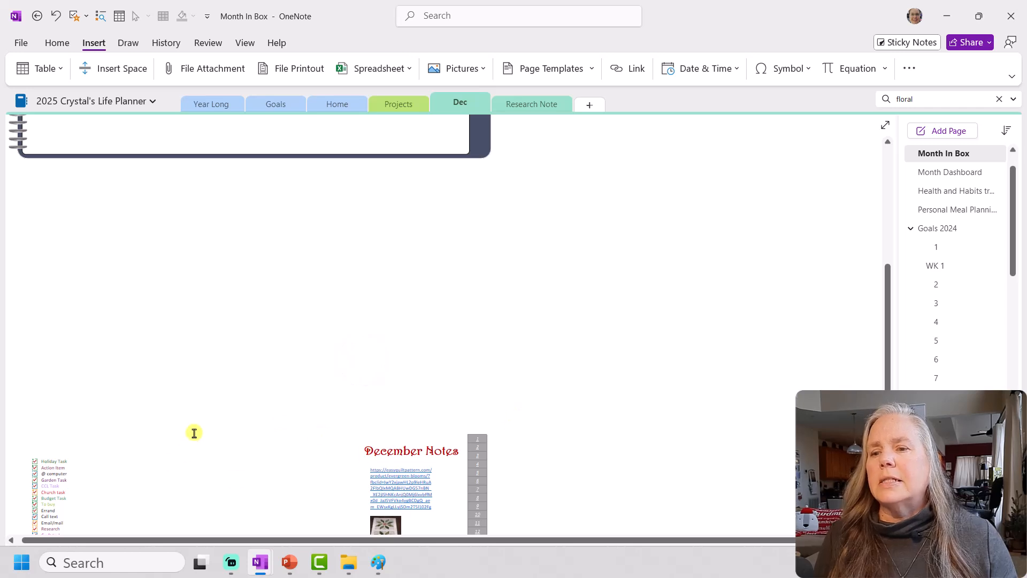
scroll(236, 417, up, 5)
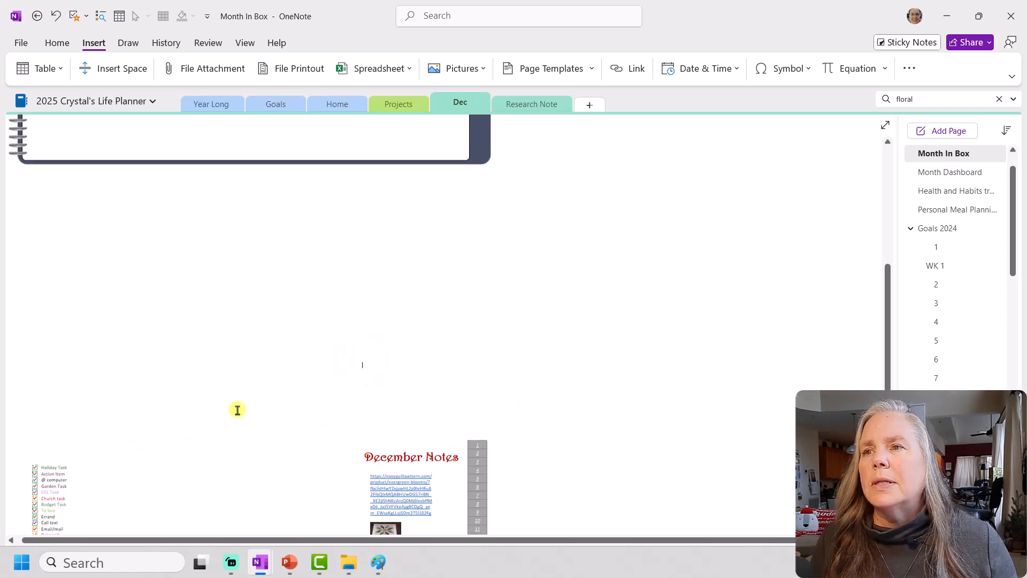
click(226, 368)
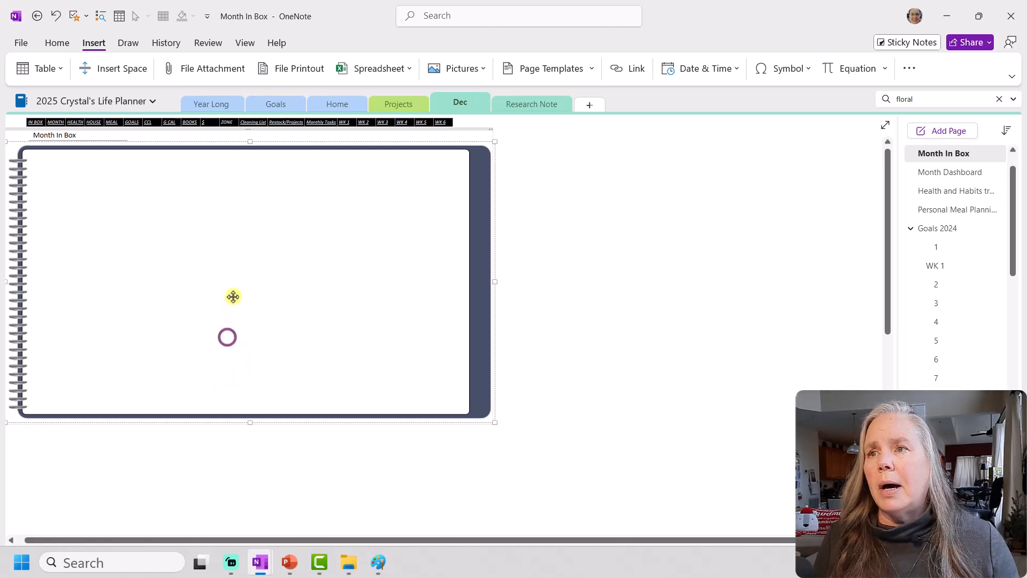
click(233, 269)
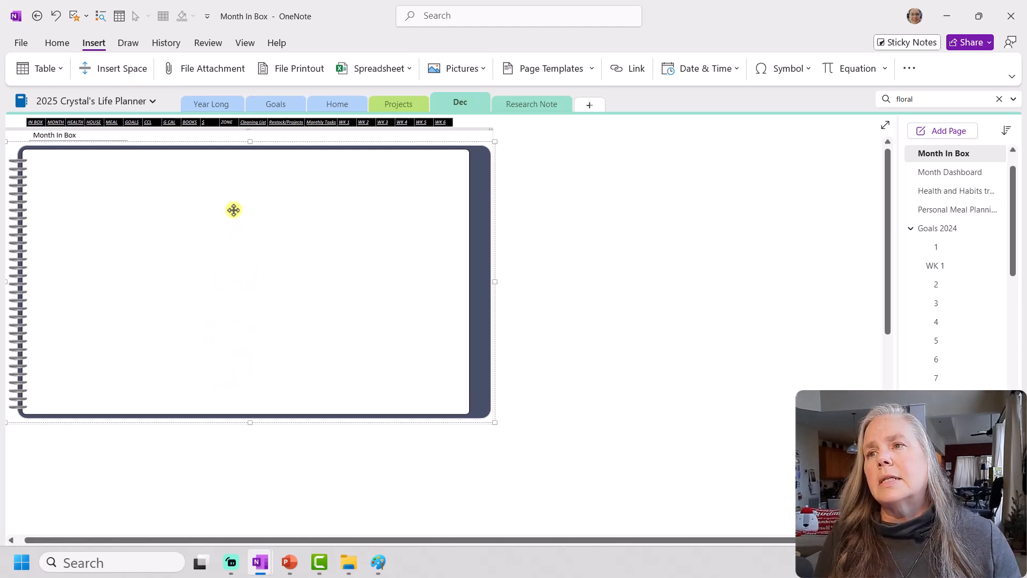
drag(251, 188, 236, 252)
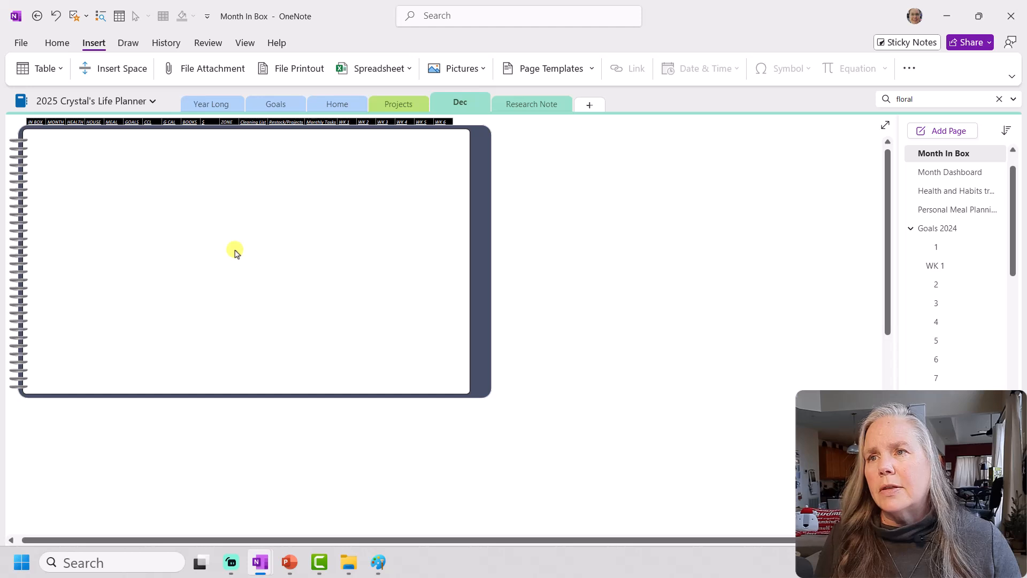
drag(235, 252, 234, 250)
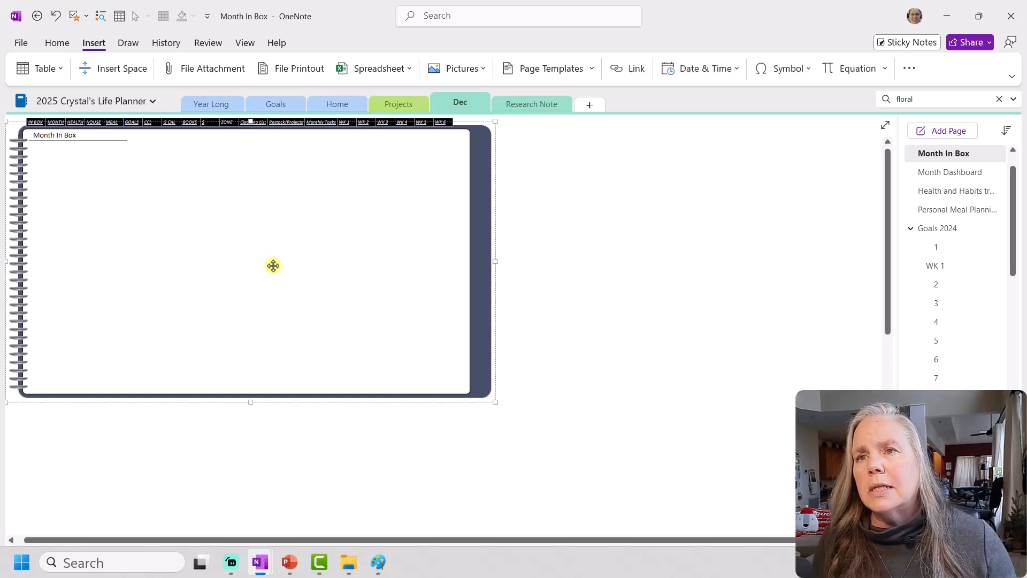
Fine-tune the navy notebook picture's position so its upper edge and spiral binding line up with the navigation table
ctrl+scroll(237, 266, up, 2)
ctrl+scroll(236, 335, up, 1)
scroll(233, 374, up, 3)
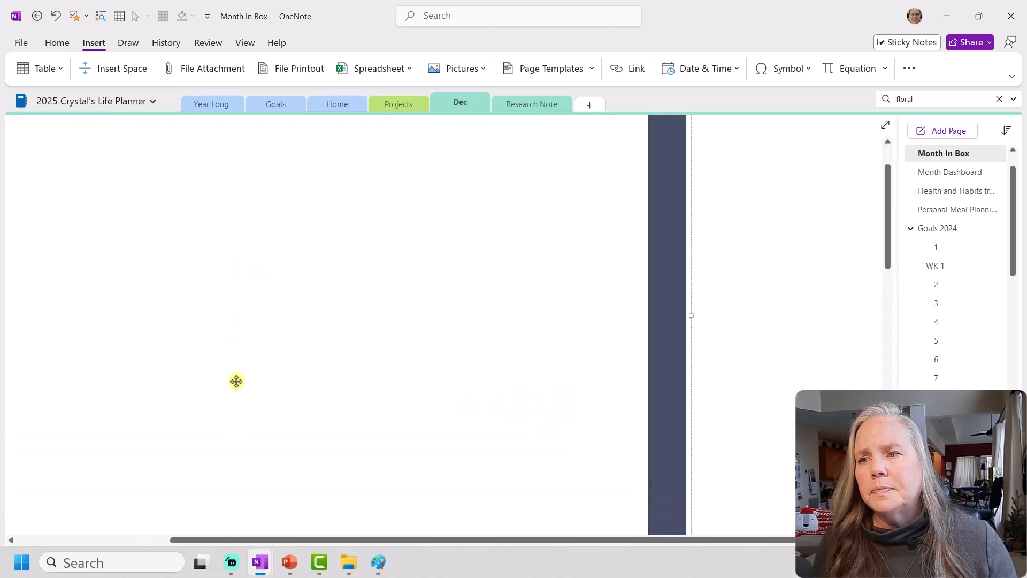
drag(321, 539, 154, 521)
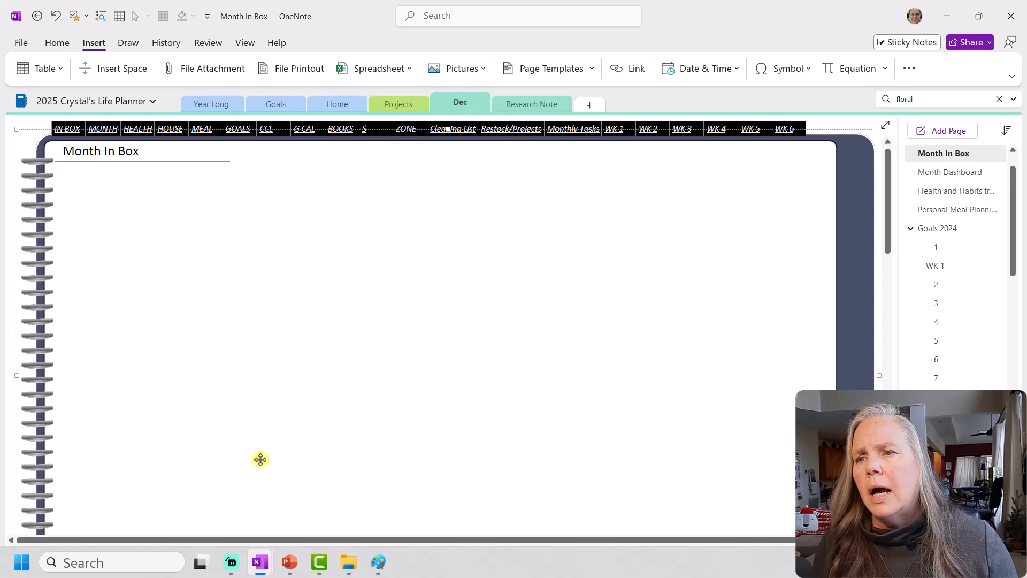
ctrl+scroll(271, 437, up, 1)
drag(260, 539, 150, 531)
scroll(292, 428, up, 3)
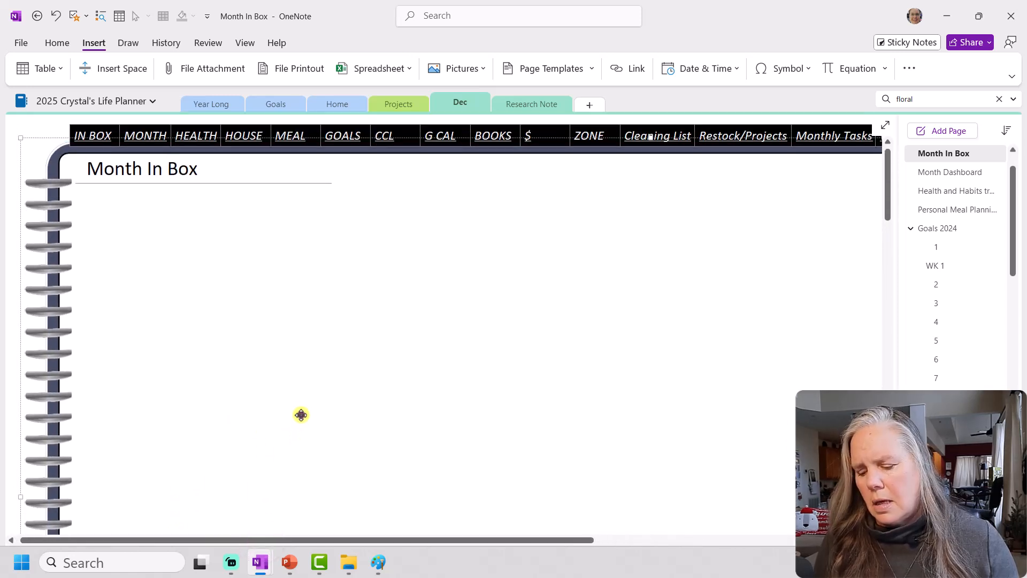
key(Delete)
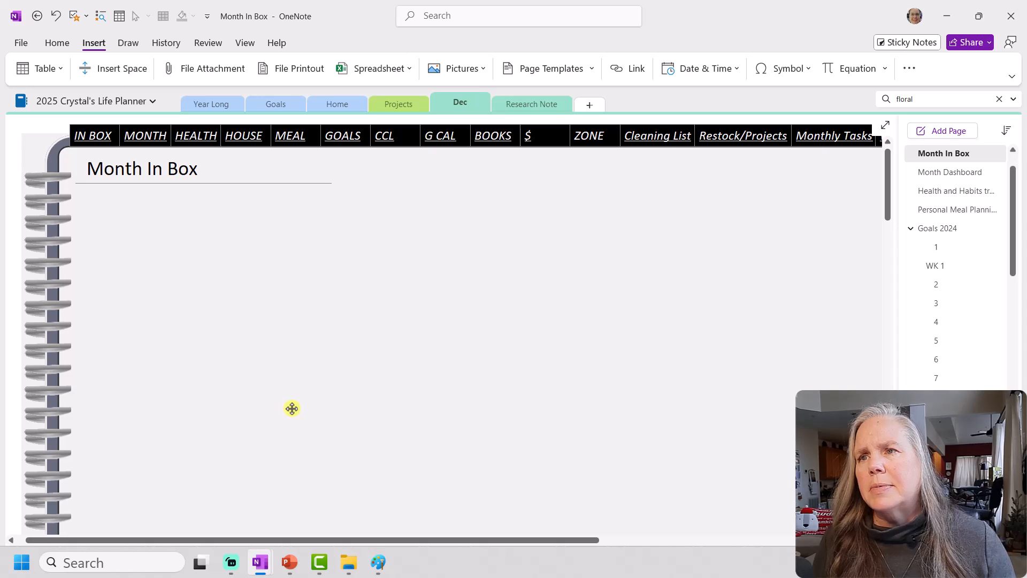
drag(292, 409, 292, 408)
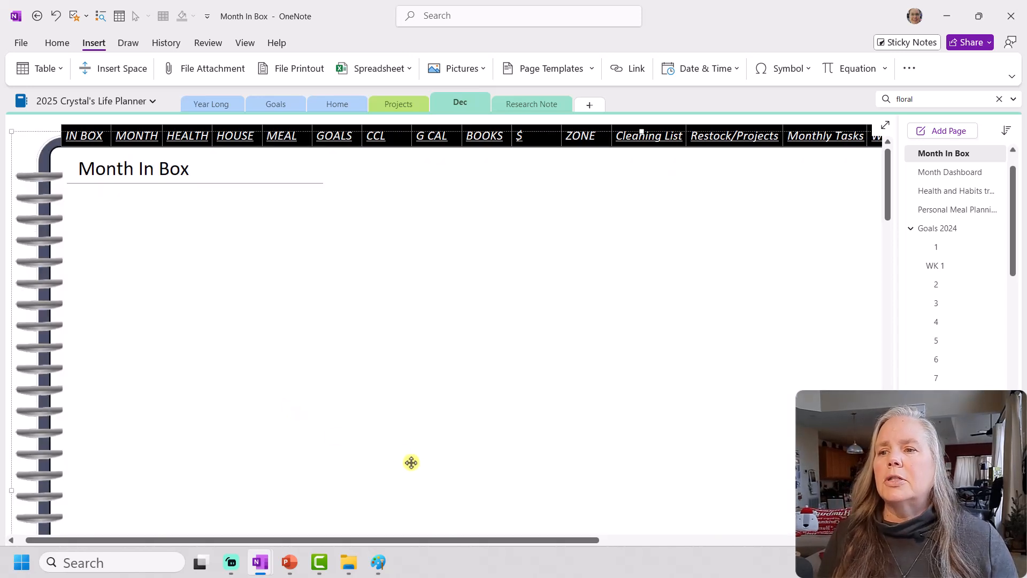
Set the navy notebook picture as the Month In Box page background
scroll(412, 457, down, 5)
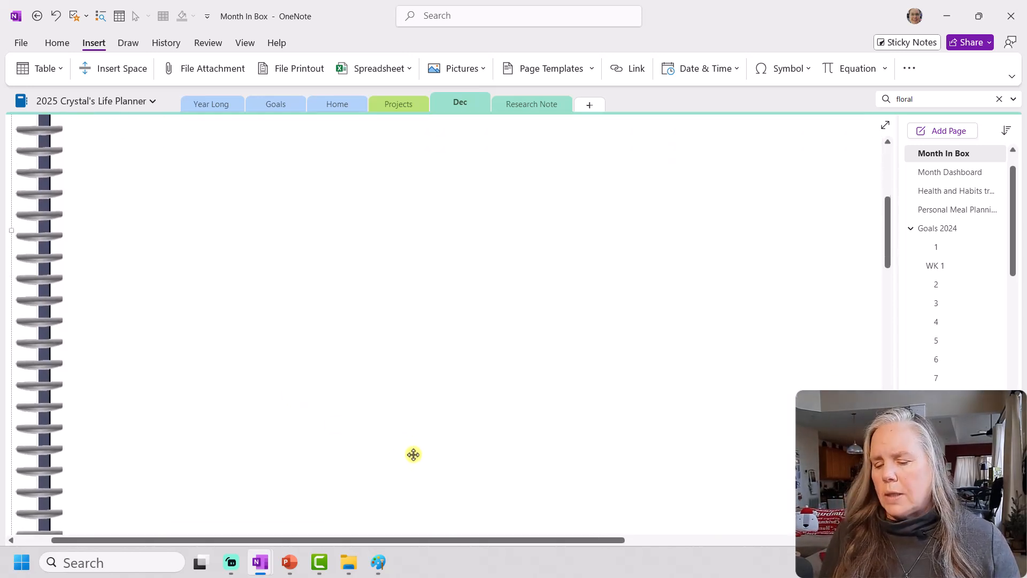
ctrl+scroll(413, 454, down, 5)
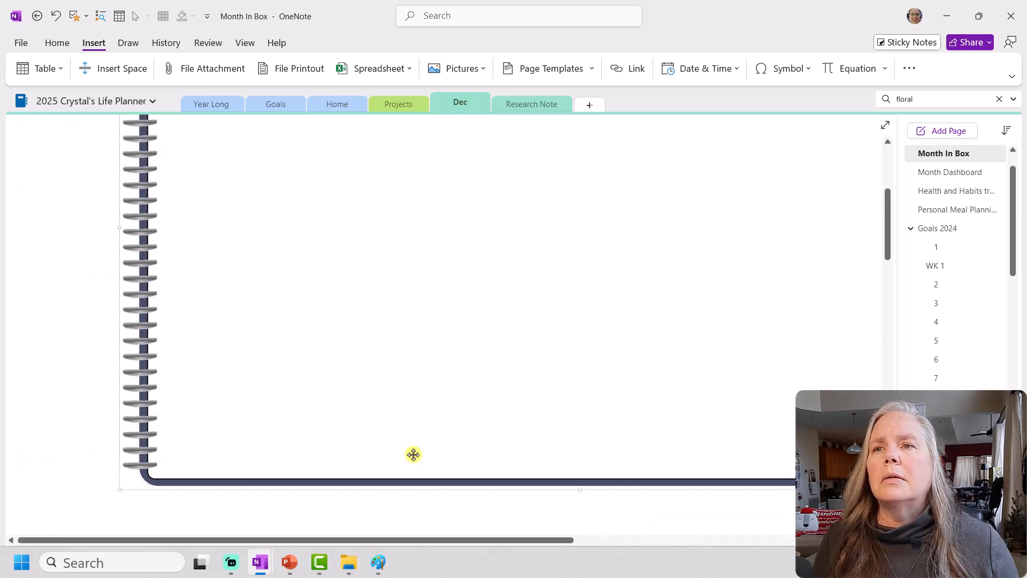
right_click(393, 393)
click(429, 343)
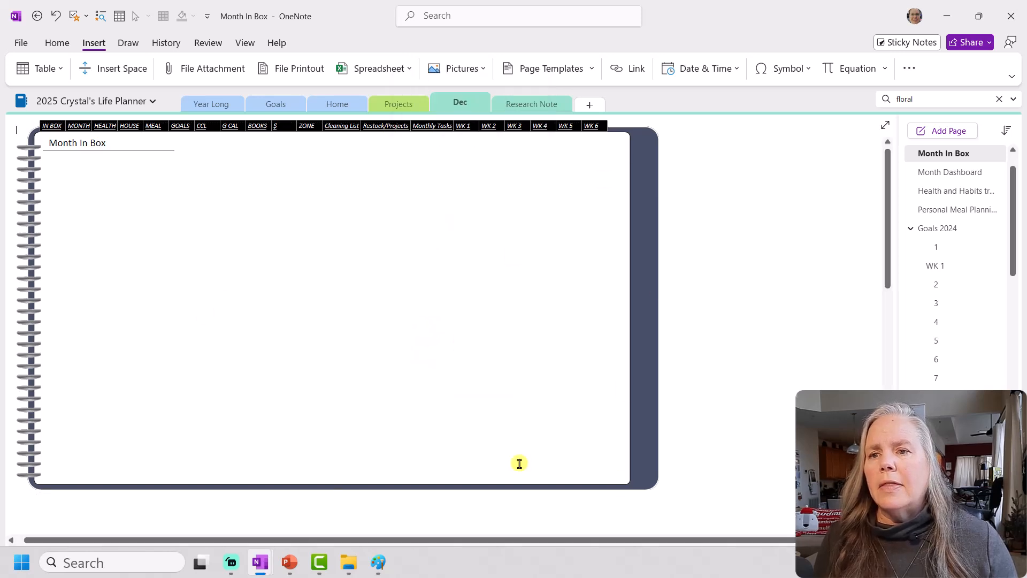
Delete the note with the quilt pattern link and quilt photo under the December Notes heading
scroll(496, 452, down, 10)
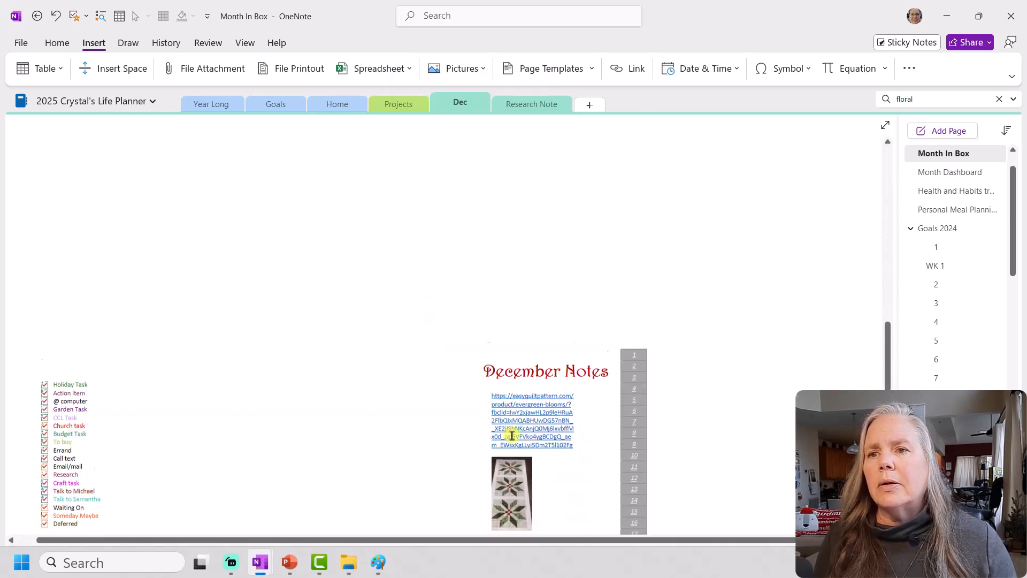
scroll(509, 436, down, 5)
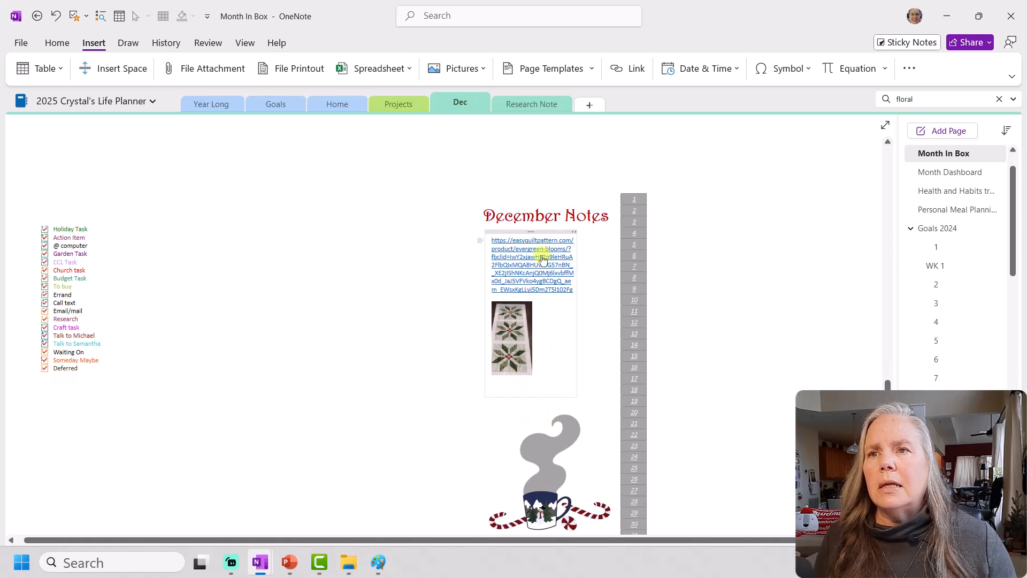
click(531, 232)
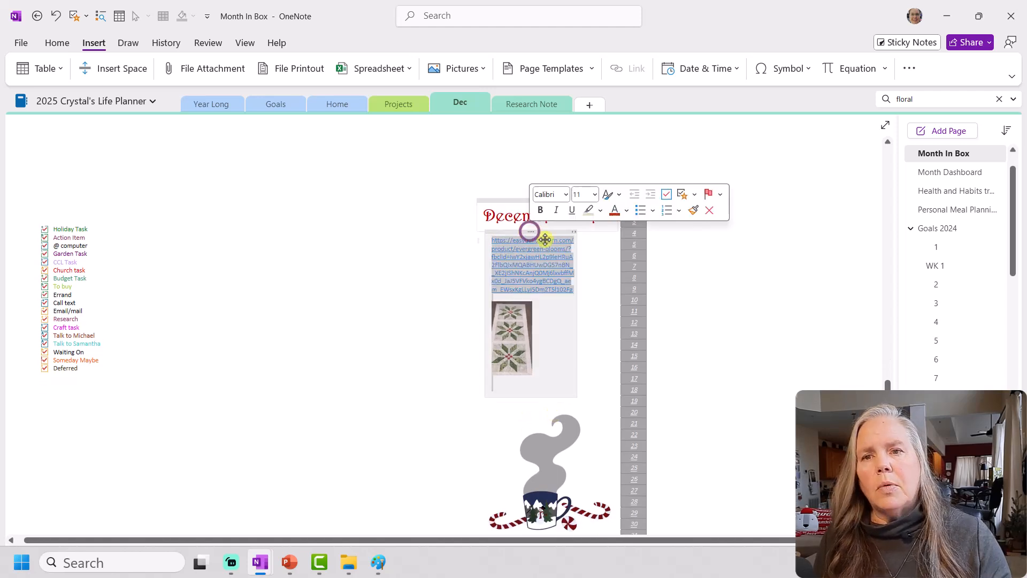
key(Delete)
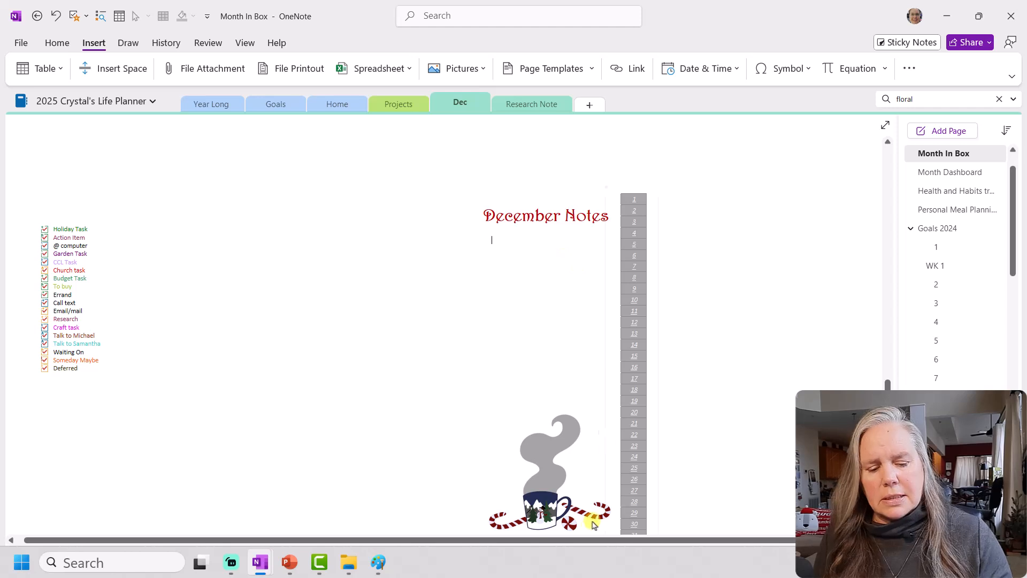
Delete the steaming mug, candy cane and peppermint stickers below the December Notes heading
click(553, 491)
key(Delete)
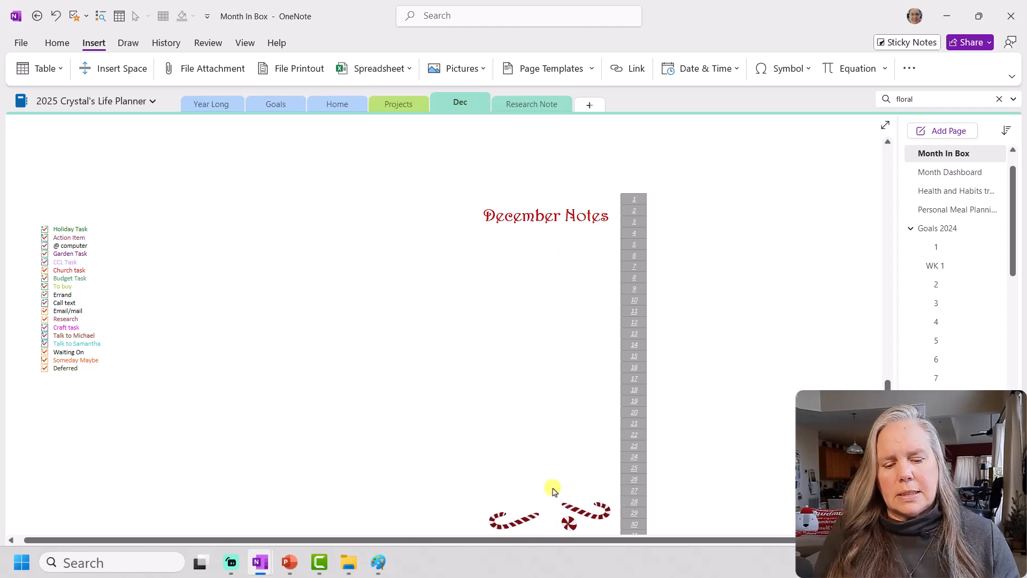
click(511, 531)
key(Delete)
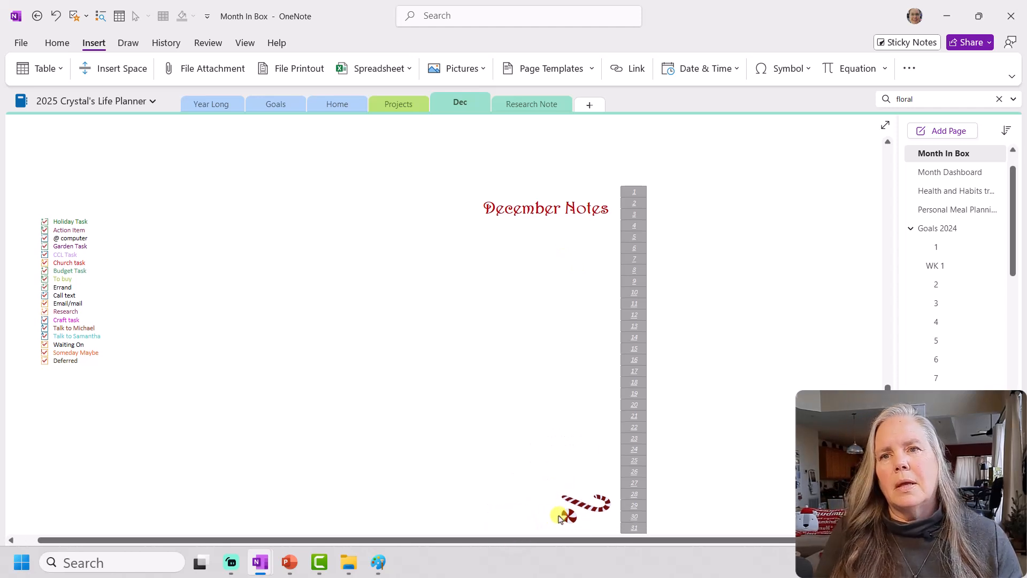
click(574, 506)
key(Delete)
Move the task tag list, the December Notes heading and the day-number table together up onto the navy notebook page
scroll(482, 375, up, 2)
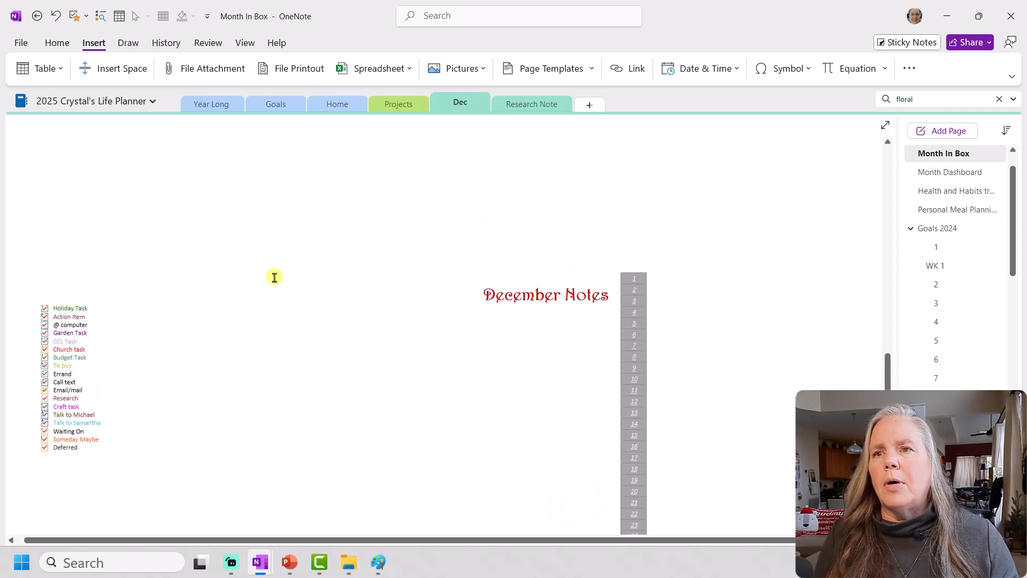
drag(20, 258, 690, 456)
scroll(558, 390, up, 2)
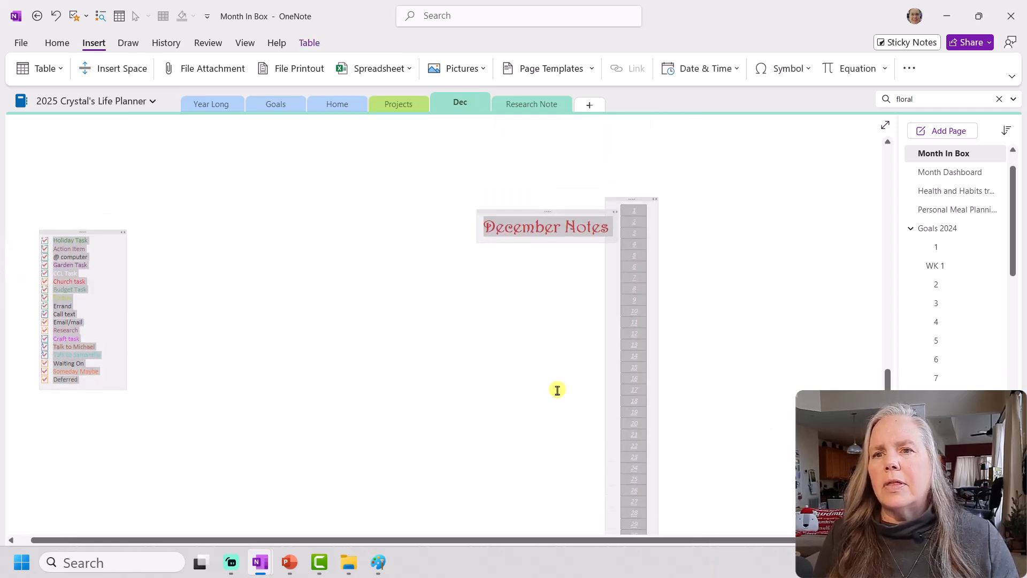
scroll(469, 387, up, 2)
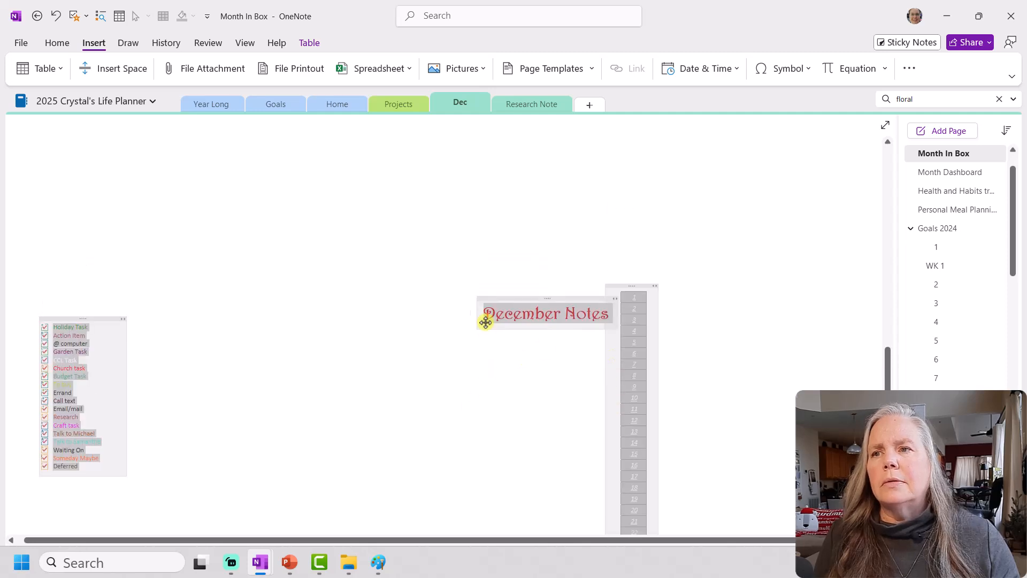
drag(485, 318, 486, 152)
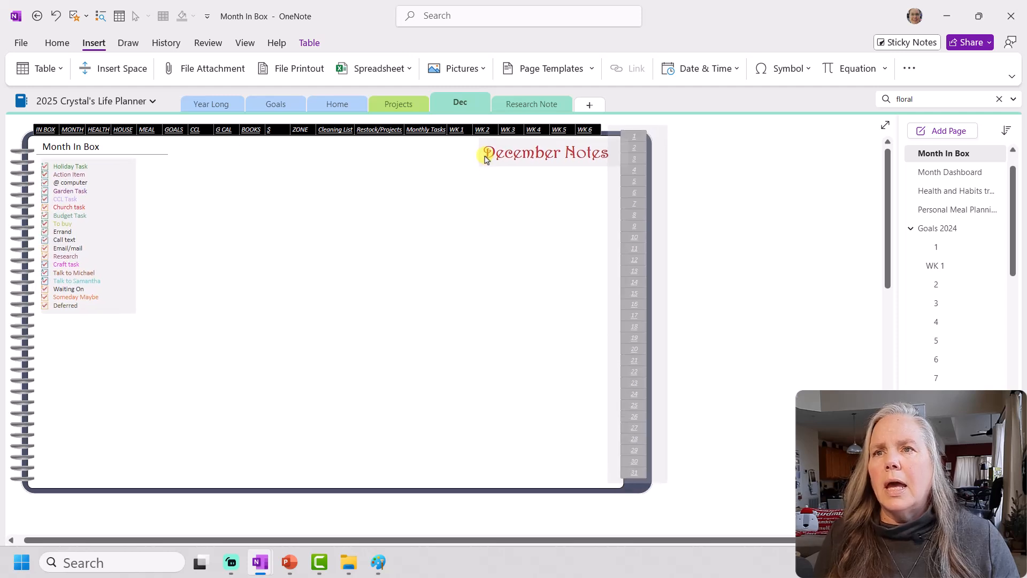
click(475, 191)
click(700, 227)
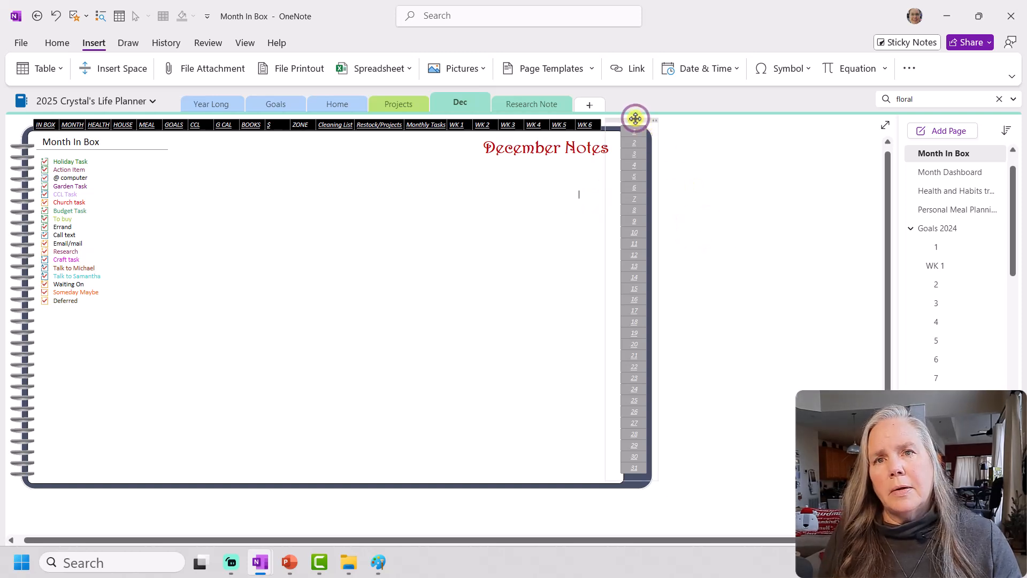
Fine-tune the day-number table's position so it sits on the navy strip along the notebook's outer edge
drag(635, 118, 636, 126)
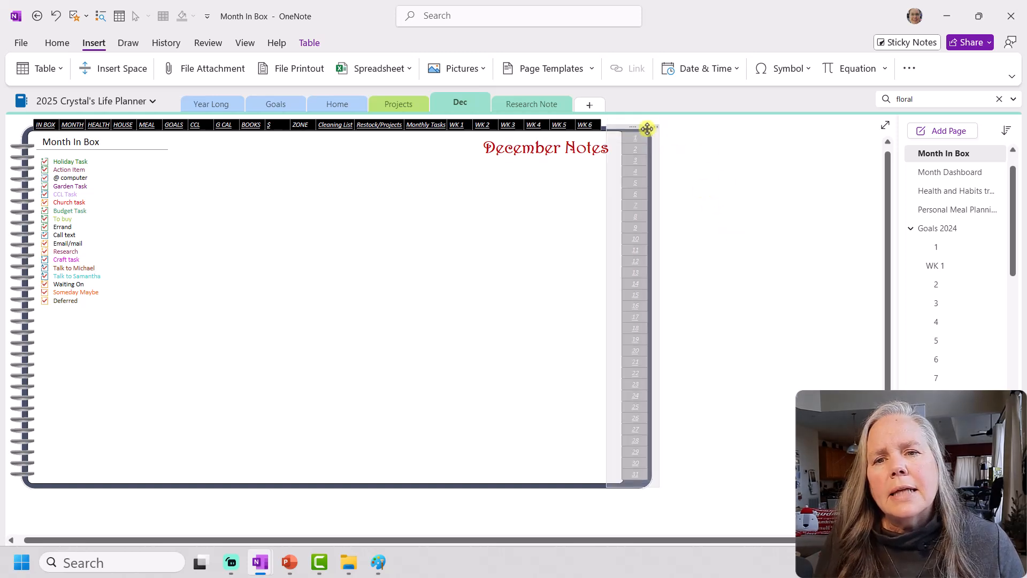
drag(637, 128, 638, 129)
click(697, 172)
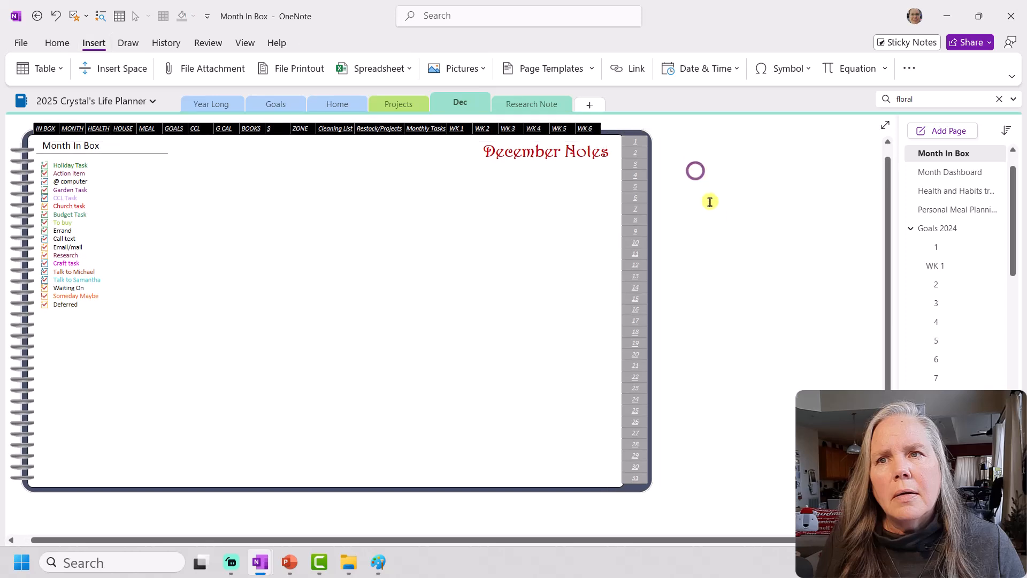
click(633, 130)
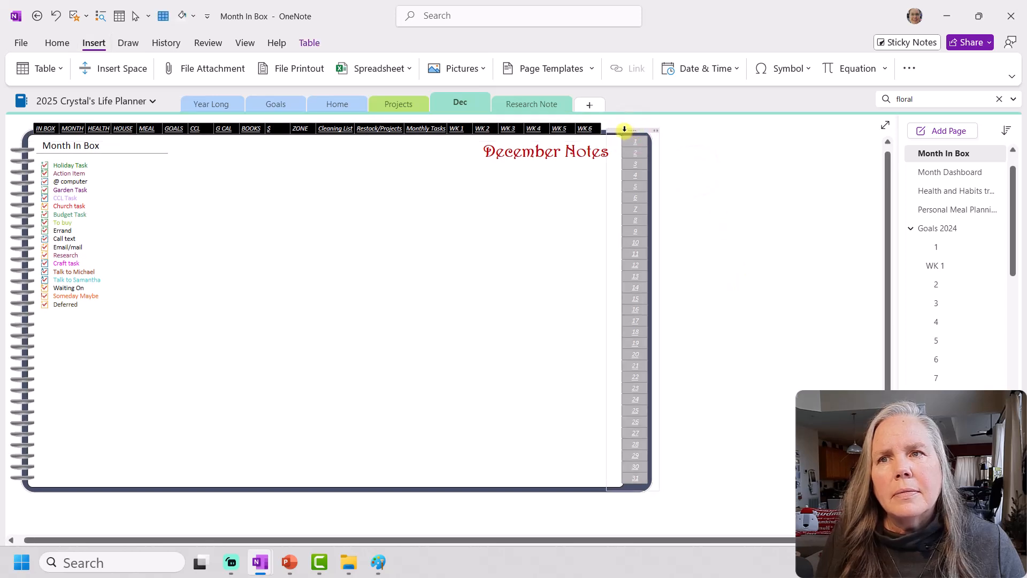
click(622, 134)
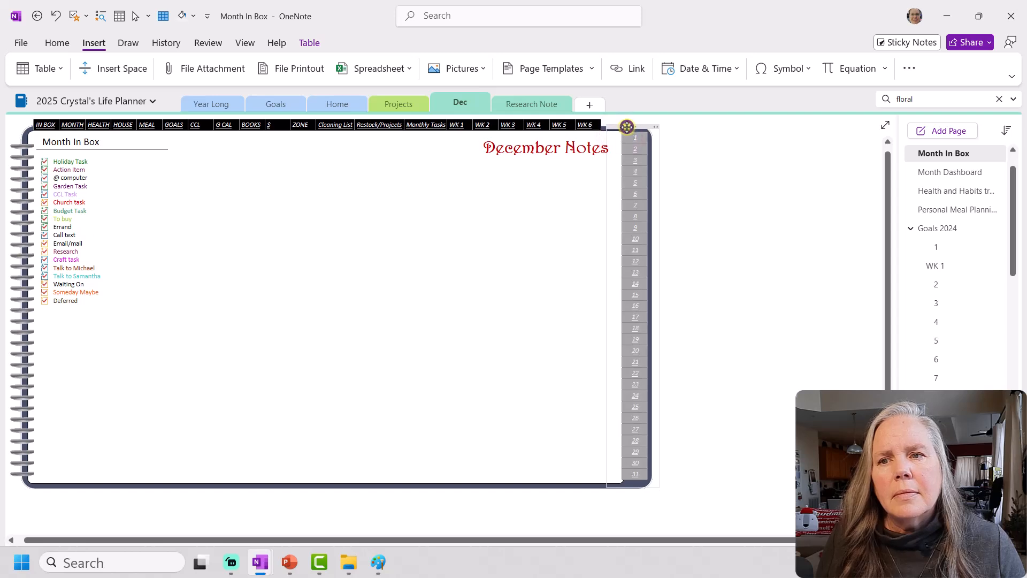
drag(631, 127, 630, 129)
click(694, 155)
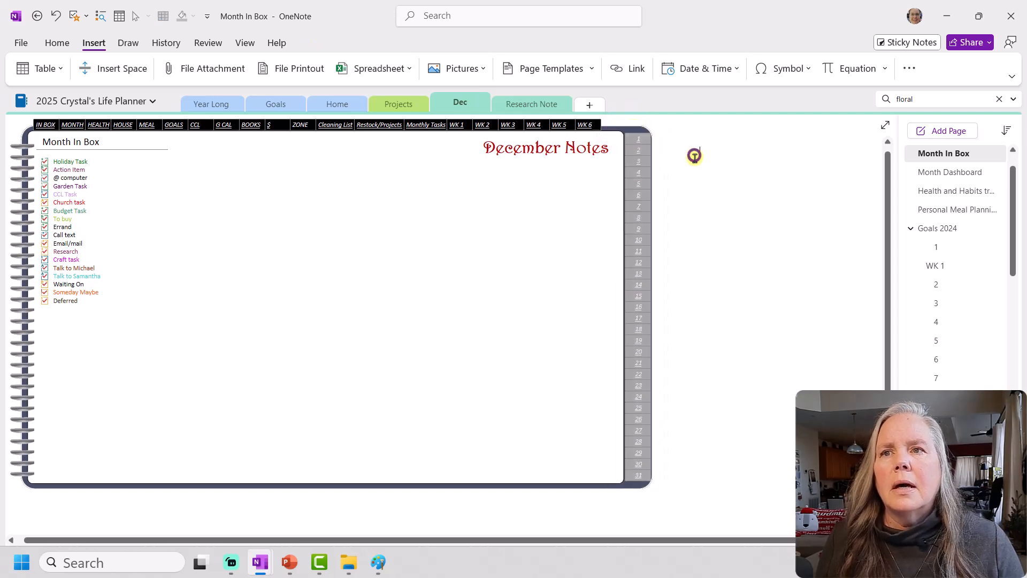
click(634, 129)
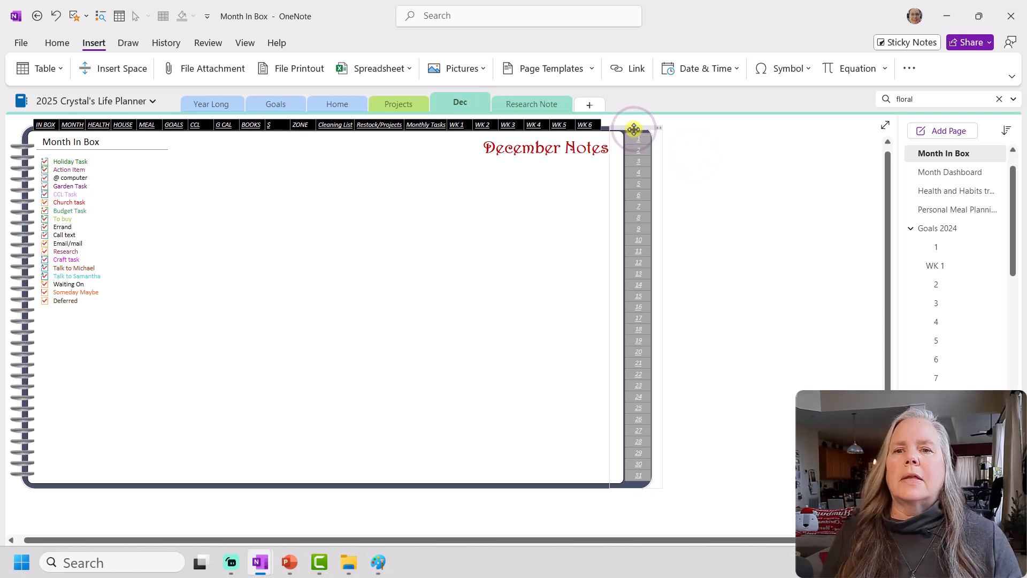
click(682, 210)
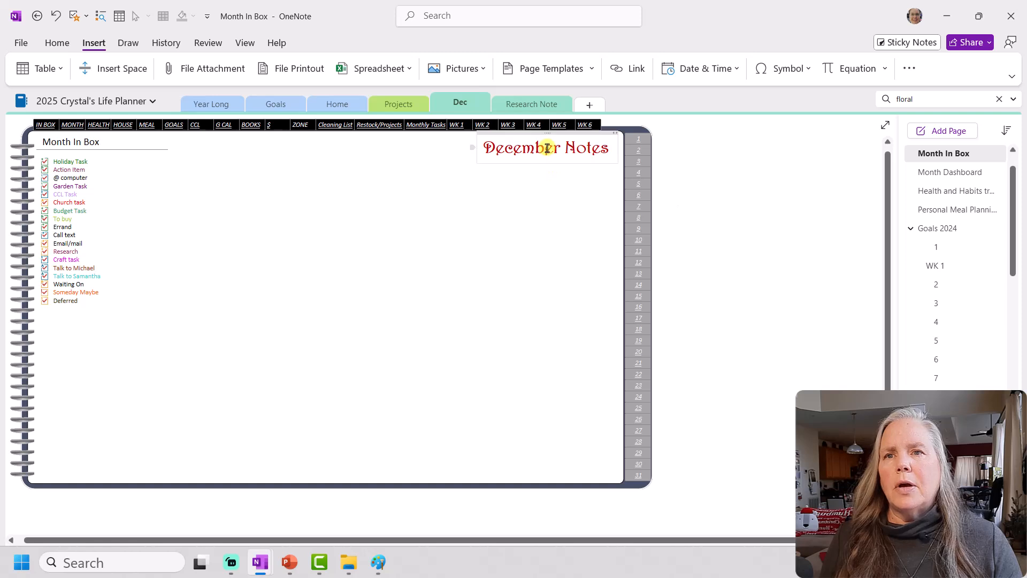
Replace "December" with "Month" in the notes heading so it reads "Month Notes"
drag(560, 147, 474, 145)
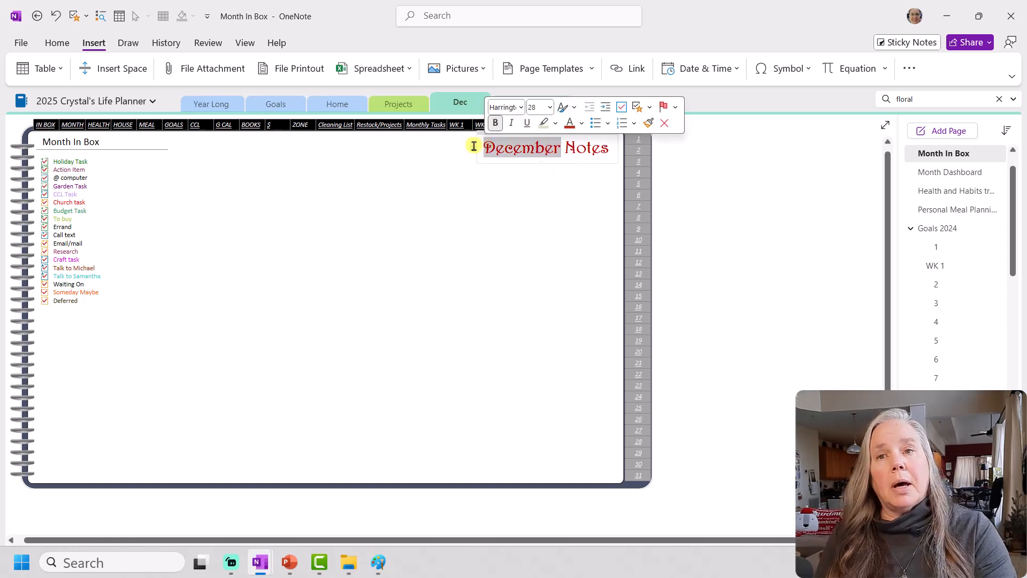
text(mONTH)
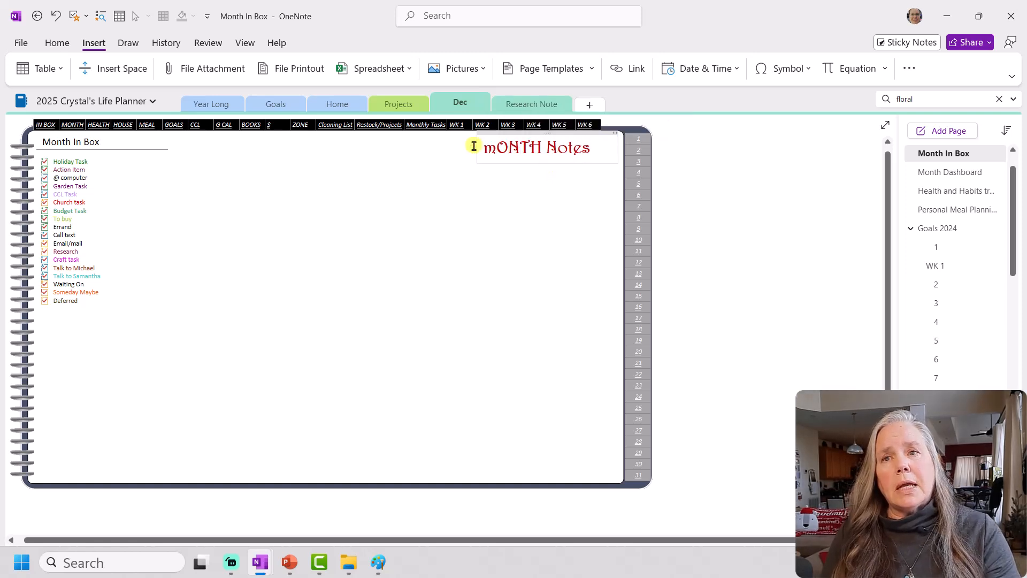
key(BackSpace)
key(BackSpace)
key(BackSpace)
key(BackSpace)
key(BackSpace)
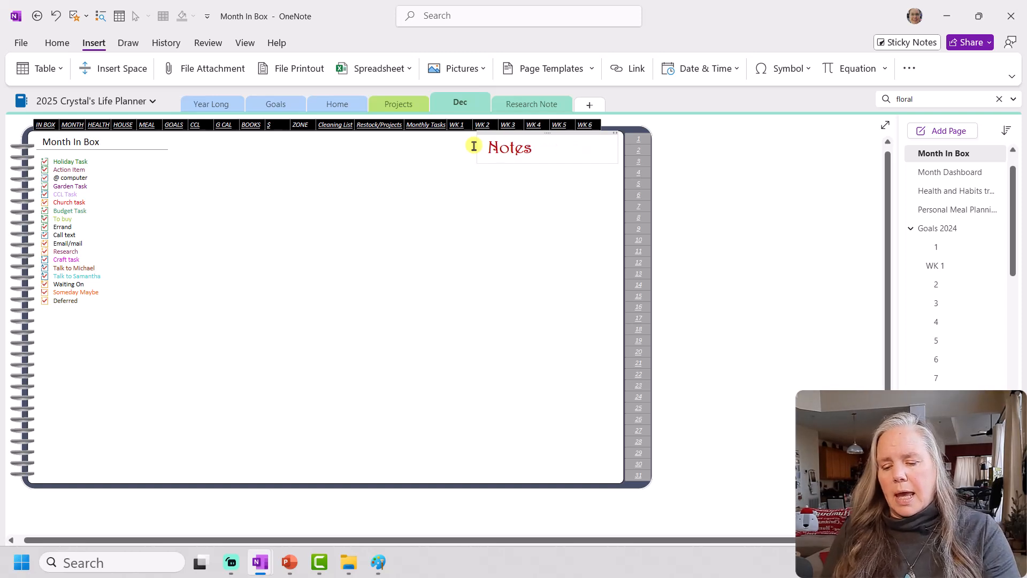
text(Month)
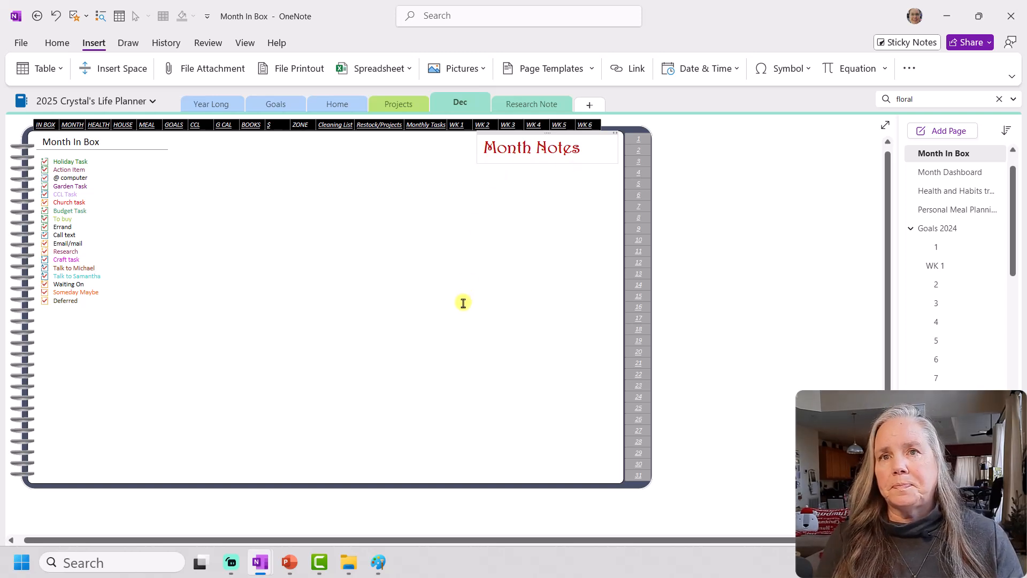
On the Health and Habits tracker page, erase the handwritten "Busy Busy Busy" and its cloud outline
click(942, 171)
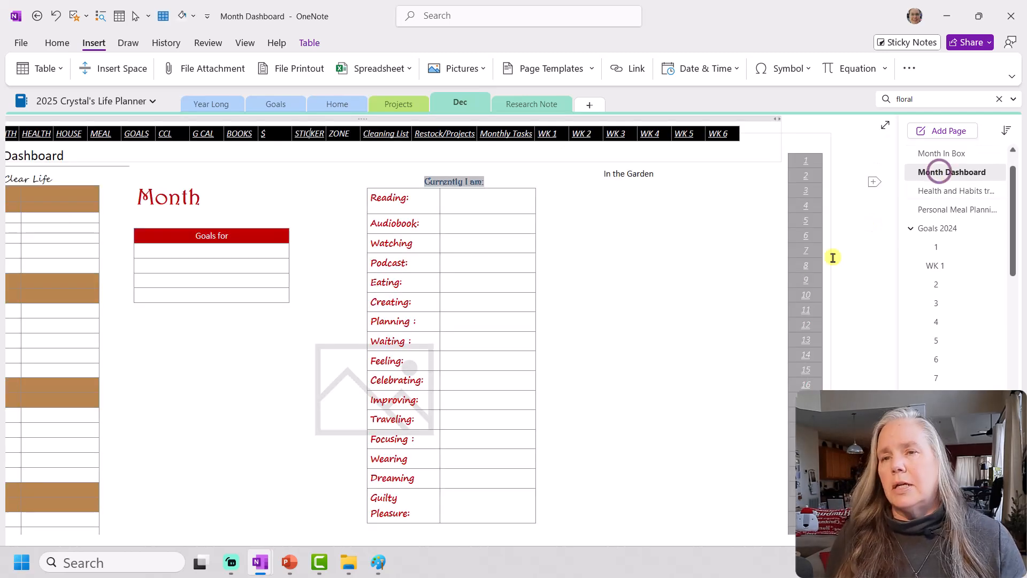
ctrl+scroll(712, 310, down, 3)
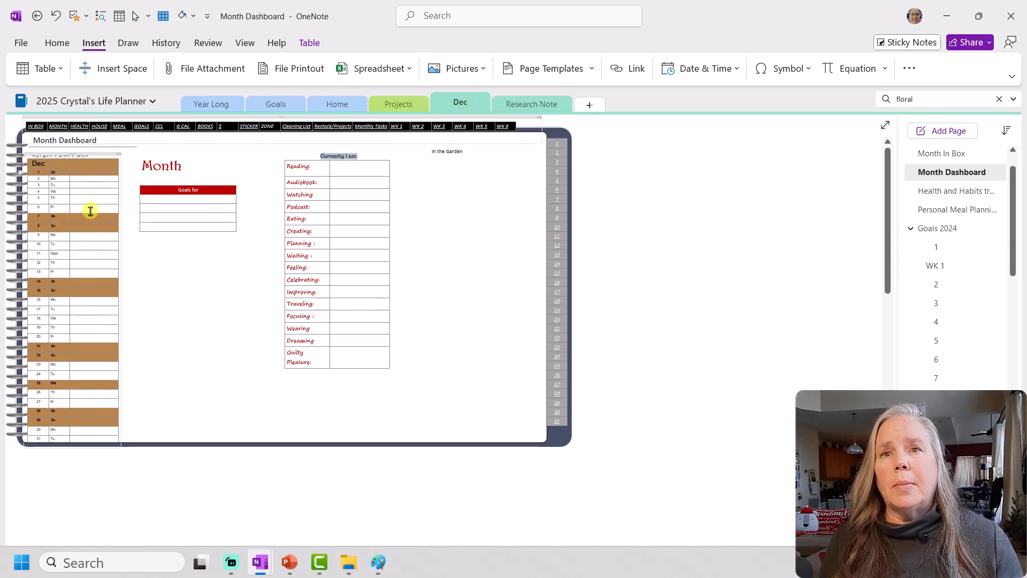
click(917, 191)
ctrl+scroll(709, 285, up, 3)
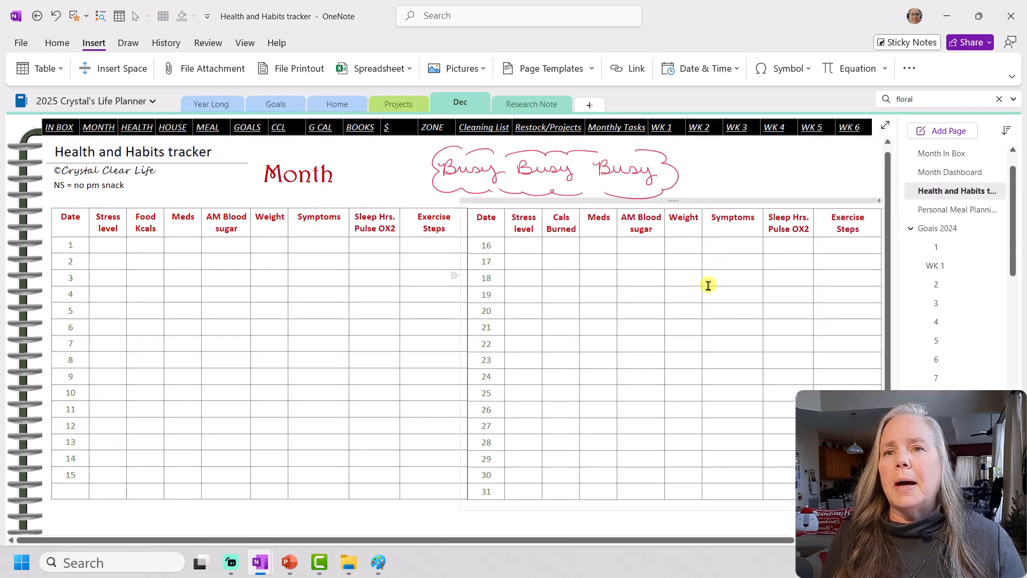
ctrl+scroll(708, 284, down, 3)
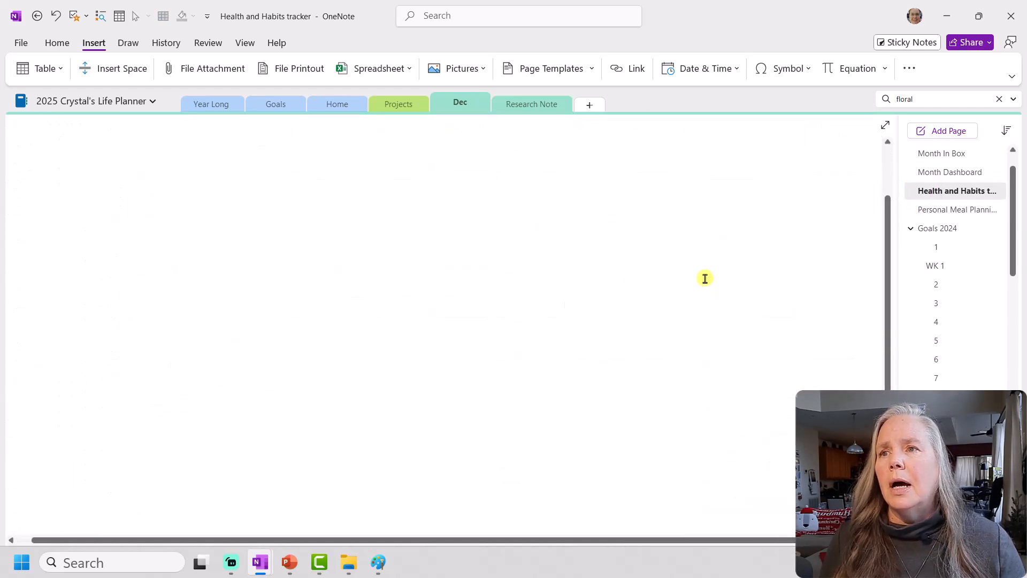
scroll(594, 268, up, 1)
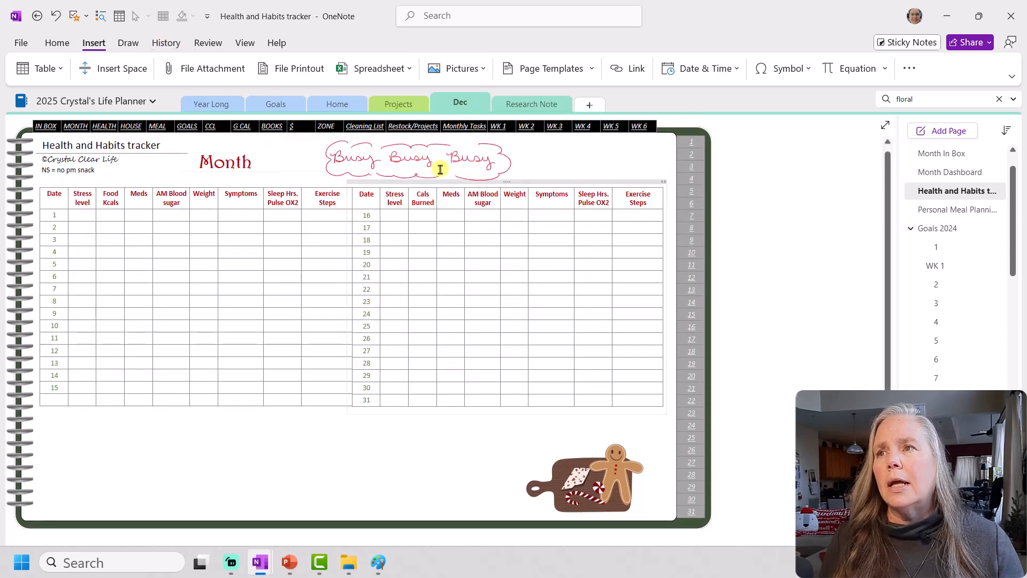
click(129, 42)
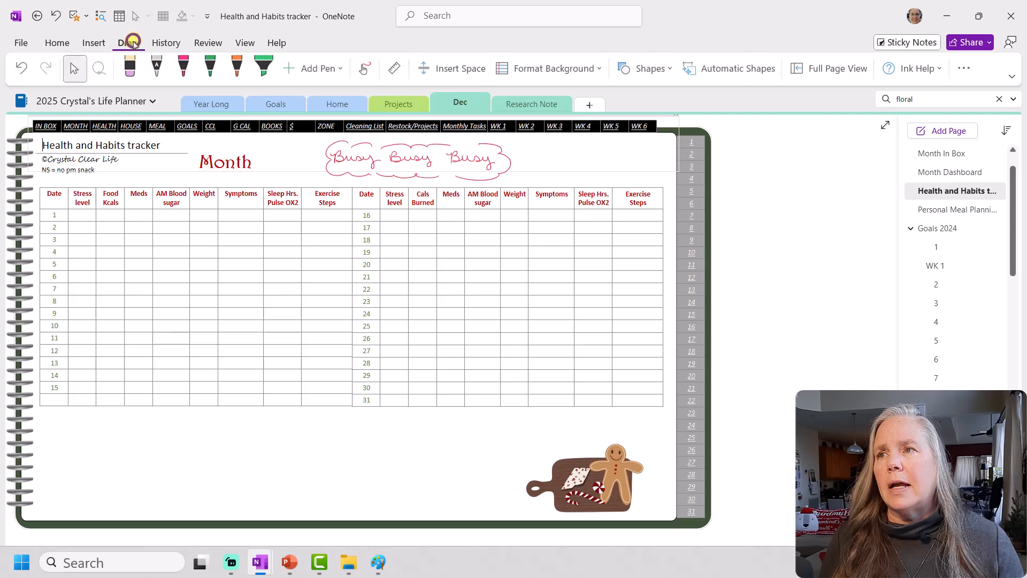
click(129, 70)
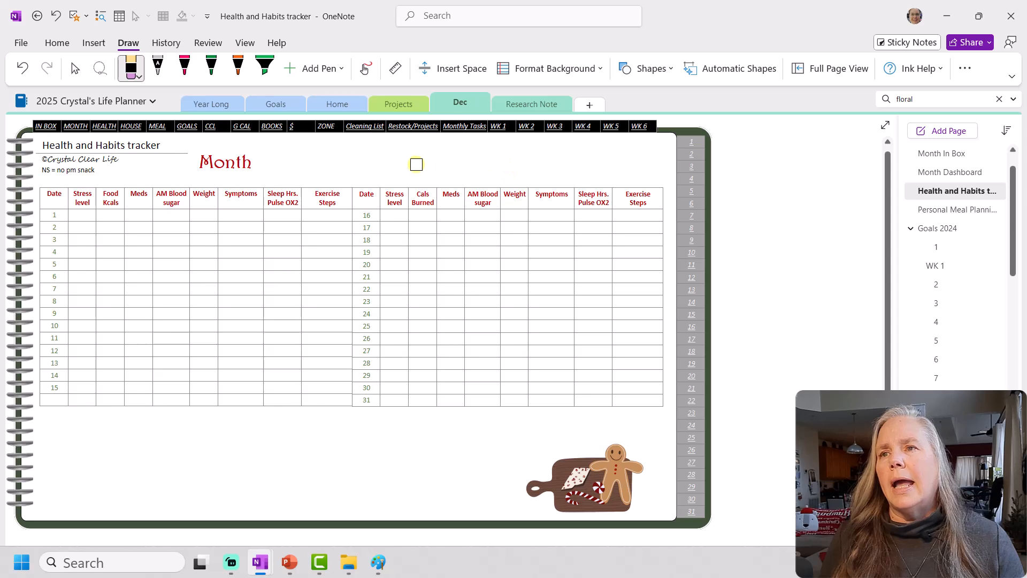
Delete the gingerbread man, candy and cutting board stickers below the Health and Habits tracker tables
click(76, 70)
click(618, 484)
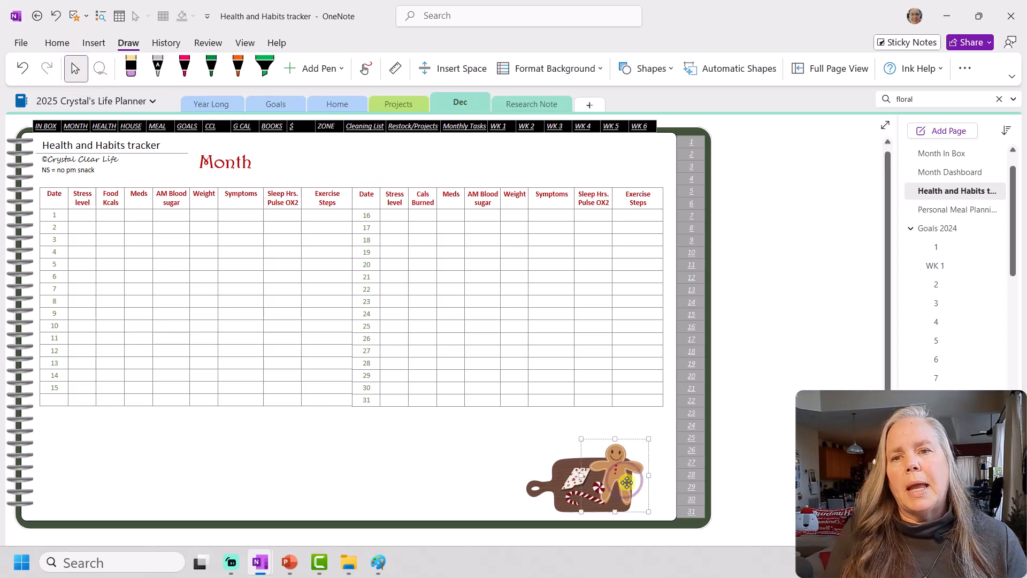
key(Delete)
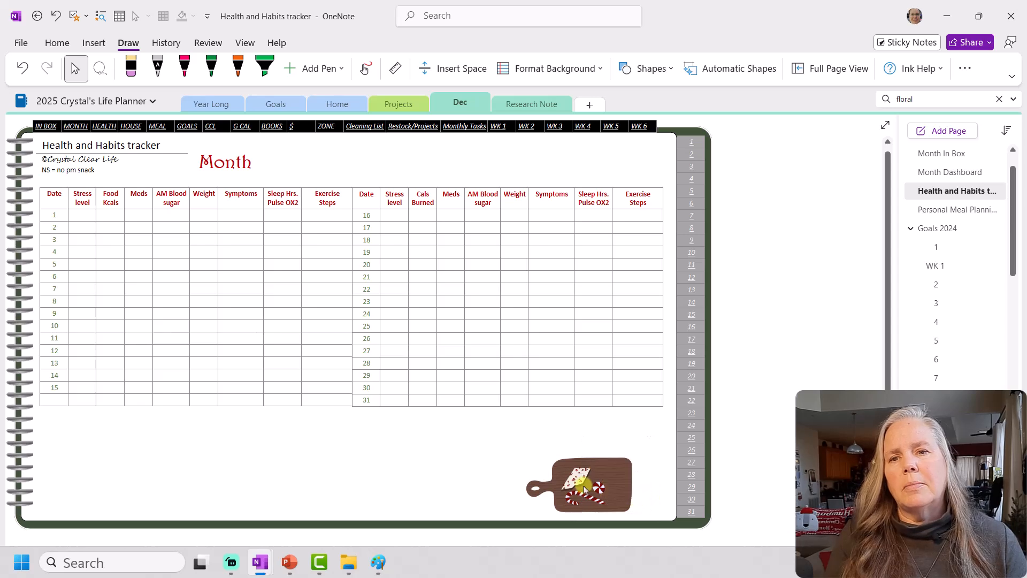
key(Delete)
key(Delete)
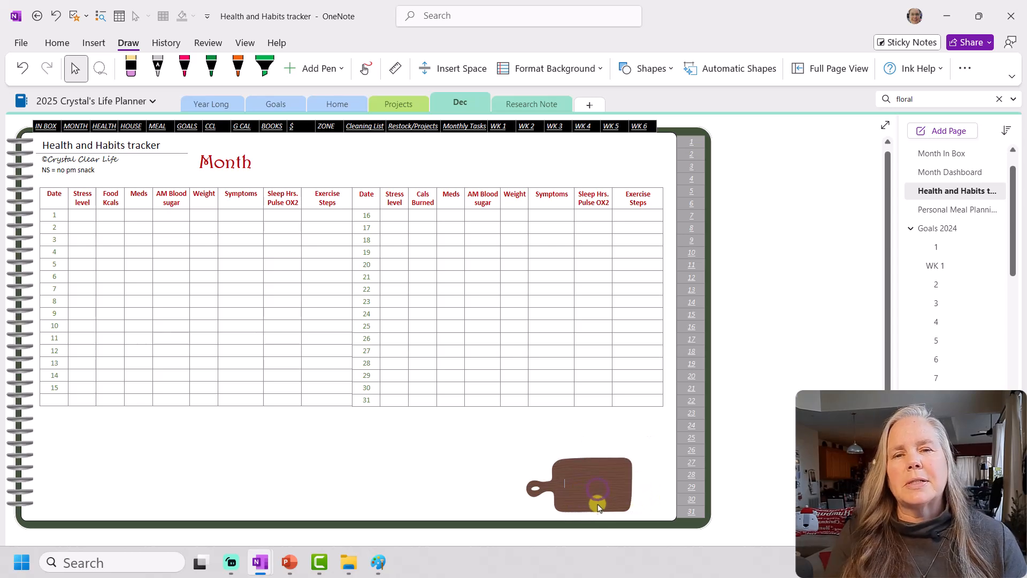
click(591, 503)
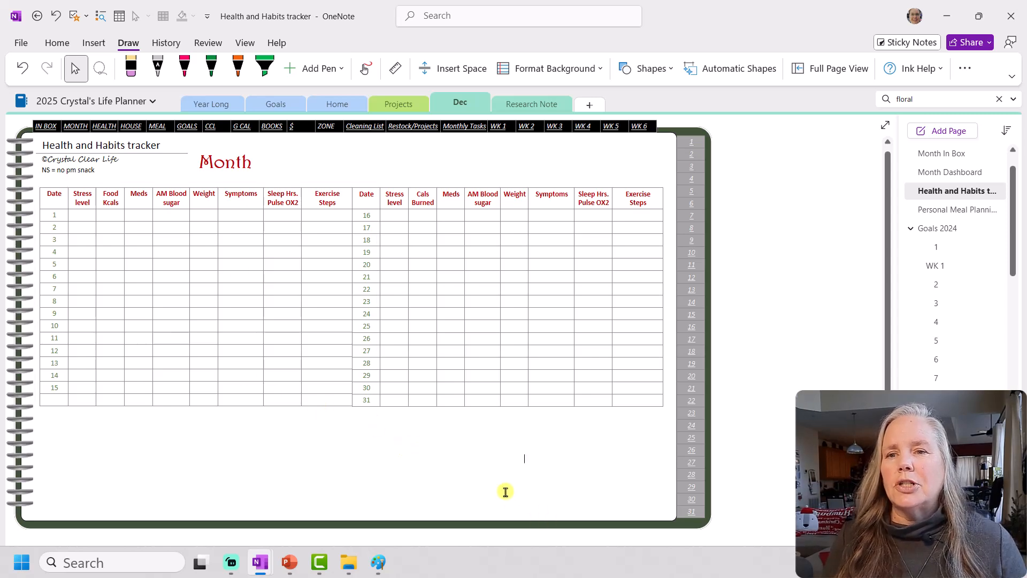
Release the green notebook picture from being the Health and Habits tracker page's background
right_click(489, 484)
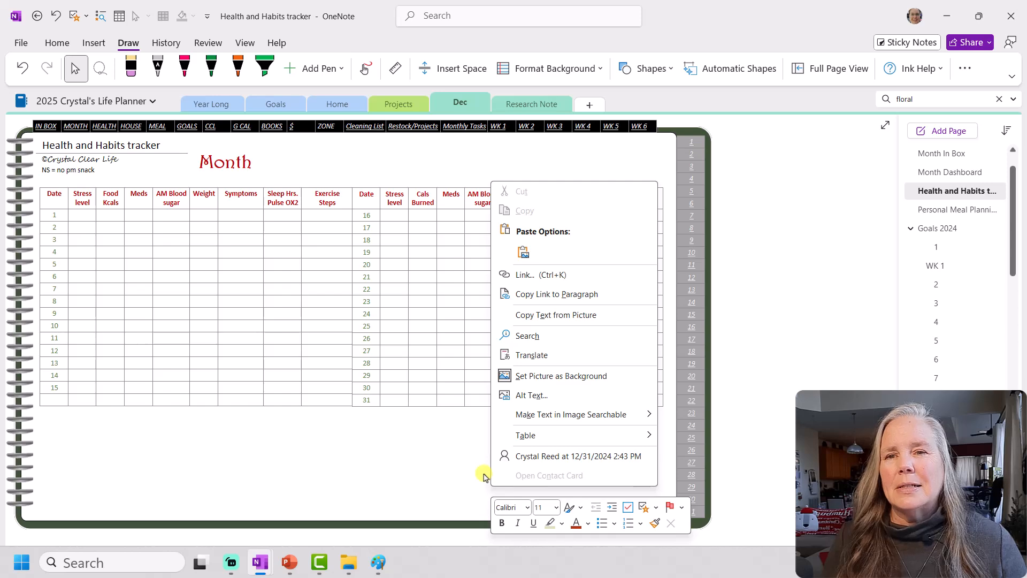
click(571, 377)
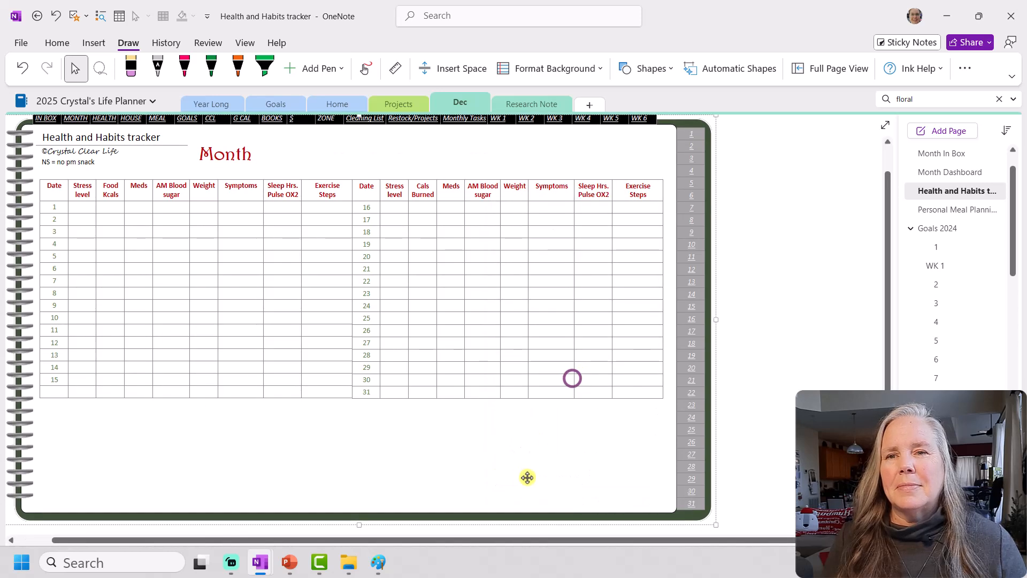
Replace the green notebook picture with the navy notebook picture on the Health and Habits tracker page
scroll(465, 486, down, 7)
click(523, 397)
drag(632, 507, 716, 552)
scroll(599, 410, up, 3)
drag(688, 356, 688, 230)
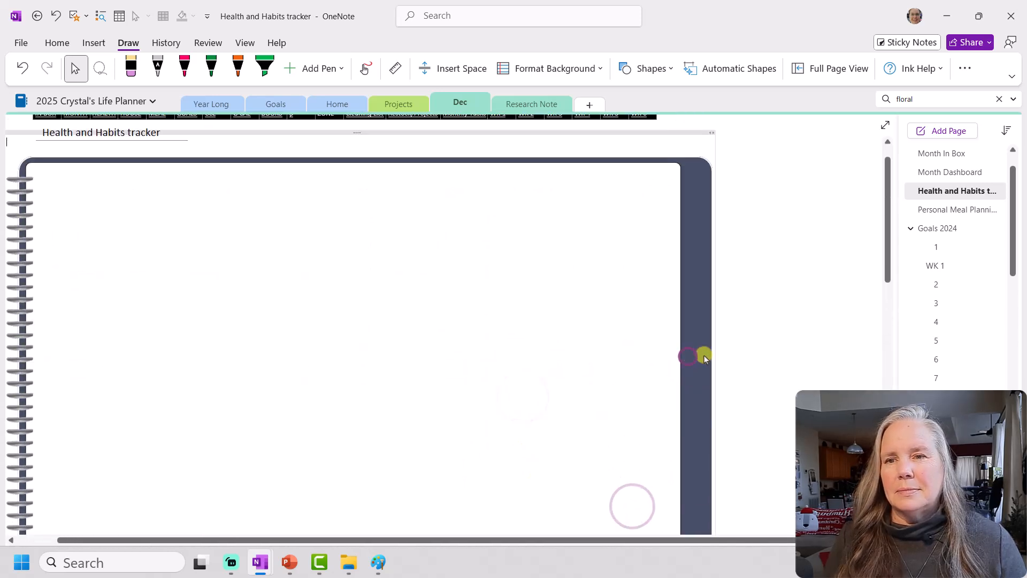
Position the navy notebook picture behind the tracker tables so it lines up with the navigation strip and day-number column
scroll(688, 356, up, 1)
click(511, 361)
drag(502, 325, 486, 190)
drag(476, 145, 473, 116)
scroll(506, 254, down, 8)
click(506, 255)
scroll(506, 388, down, 3)
mouse_move(53, 326)
mouse_down()
mouse_move(339, 473)
mouse_move(657, 562)
mouse_move(707, 535)
mouse_up()
click(85, 328)
scroll(510, 358, up, 3)
drag(387, 480, 448, 198)
scroll(423, 427, up, 4)
scroll(448, 343, up, 3)
drag(449, 343, 438, 302)
scroll(439, 301, up, 1)
drag(391, 333, 388, 290)
click(524, 295)
drag(685, 135, 688, 135)
click(743, 220)
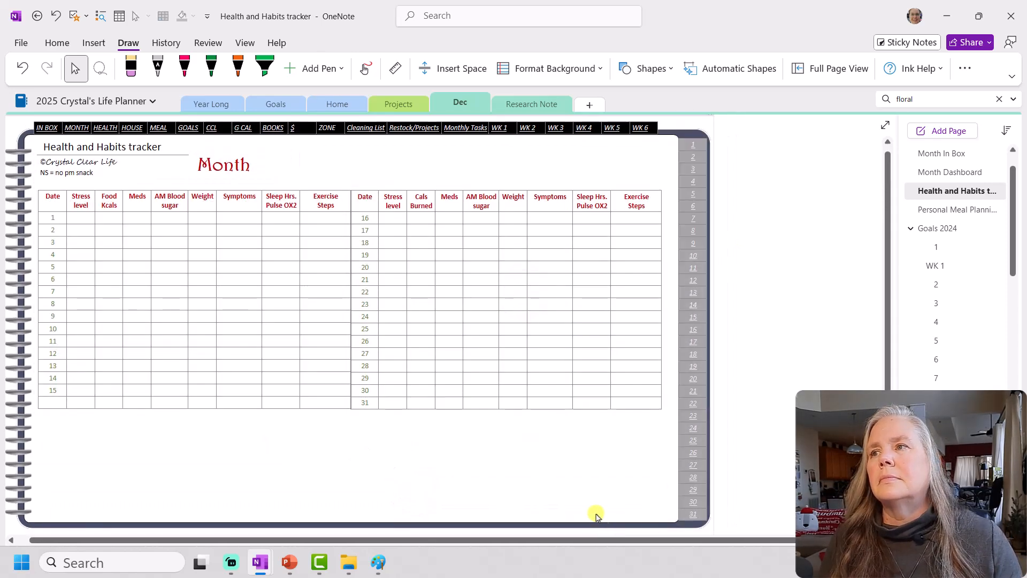
Set the navy notebook picture as the background of the Health and Habits tracker page
scroll(574, 484, down, 2)
scroll(574, 484, down, 1)
right_click(535, 354)
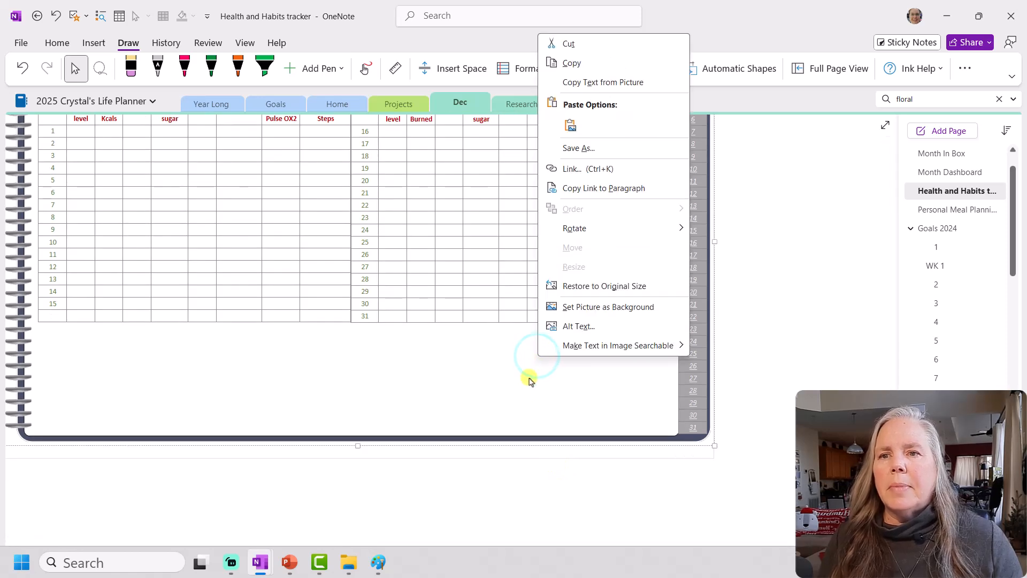
click(575, 305)
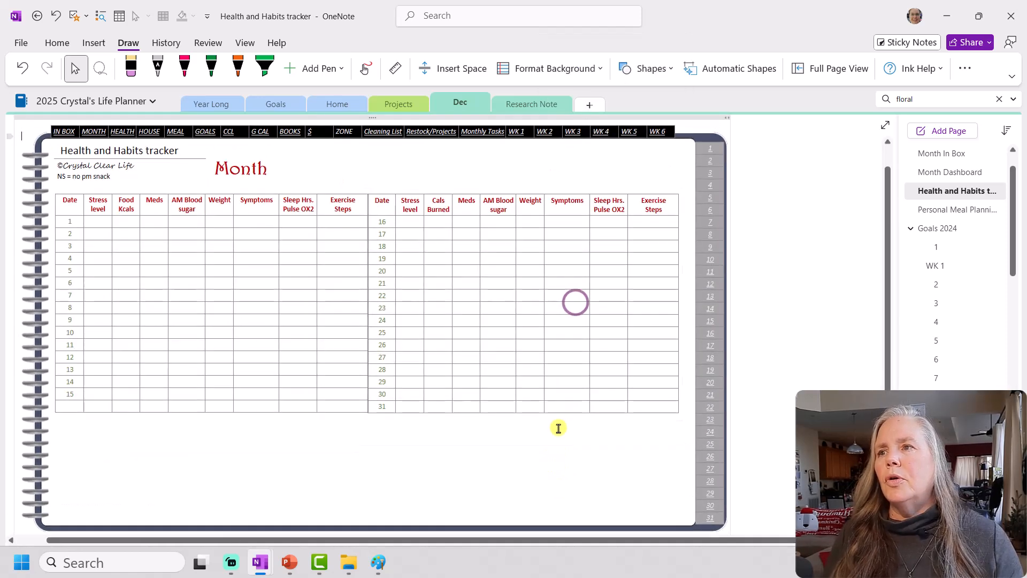
click(813, 383)
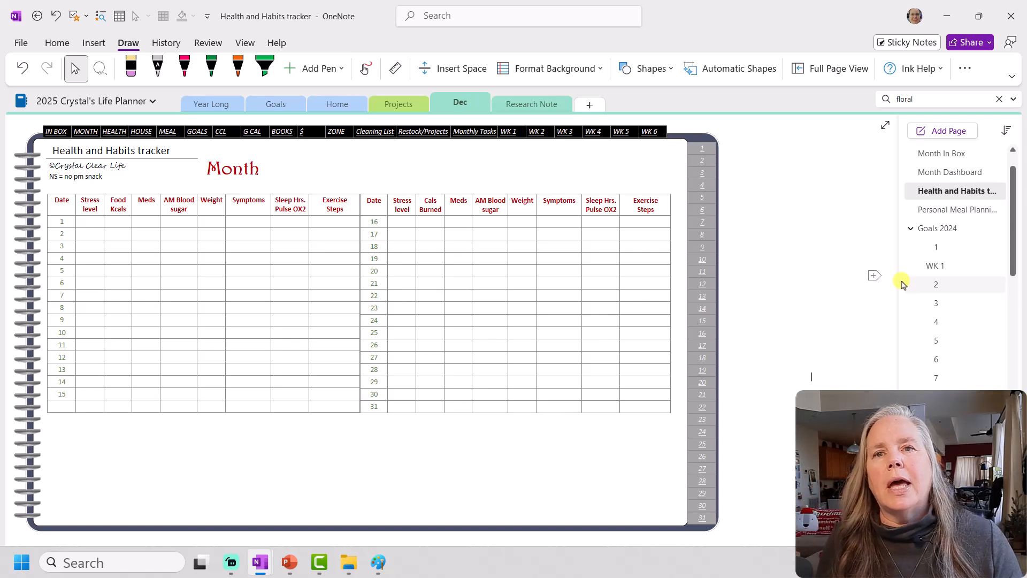
Open the WK 1 page and review its planning tables, December decorations and weekly schedule
click(931, 266)
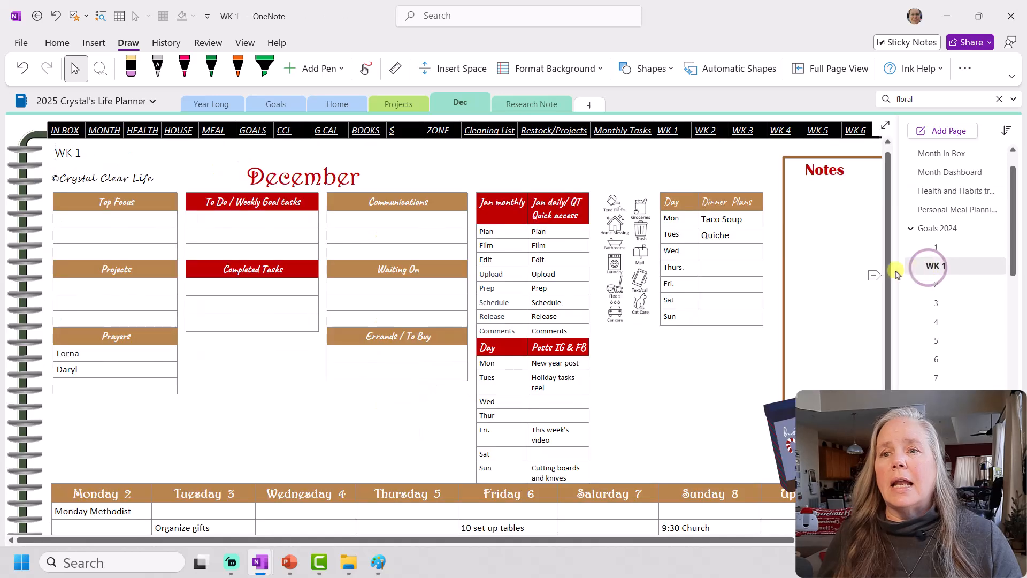
scroll(430, 266, down, 3)
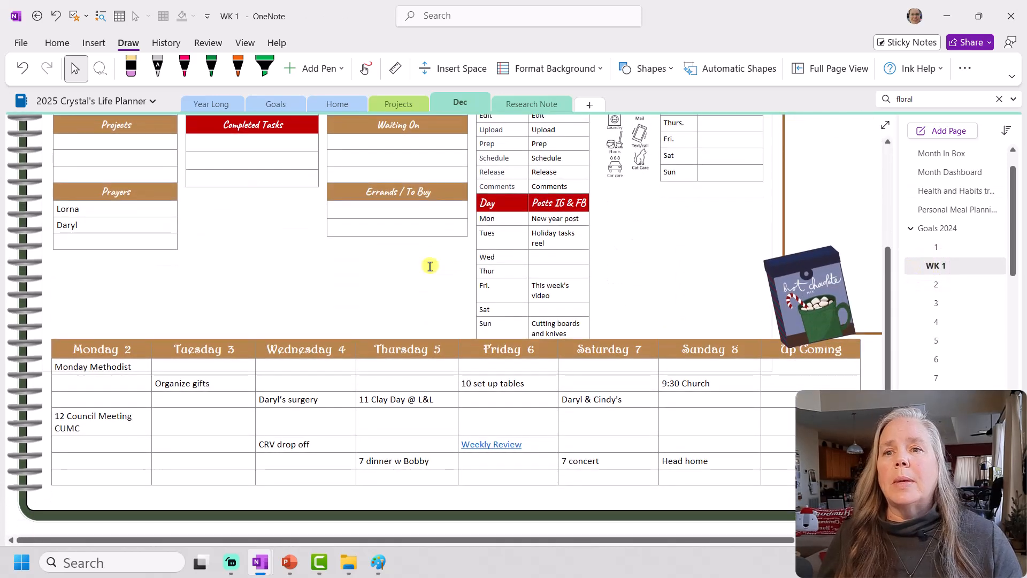
scroll(432, 270, up, 3)
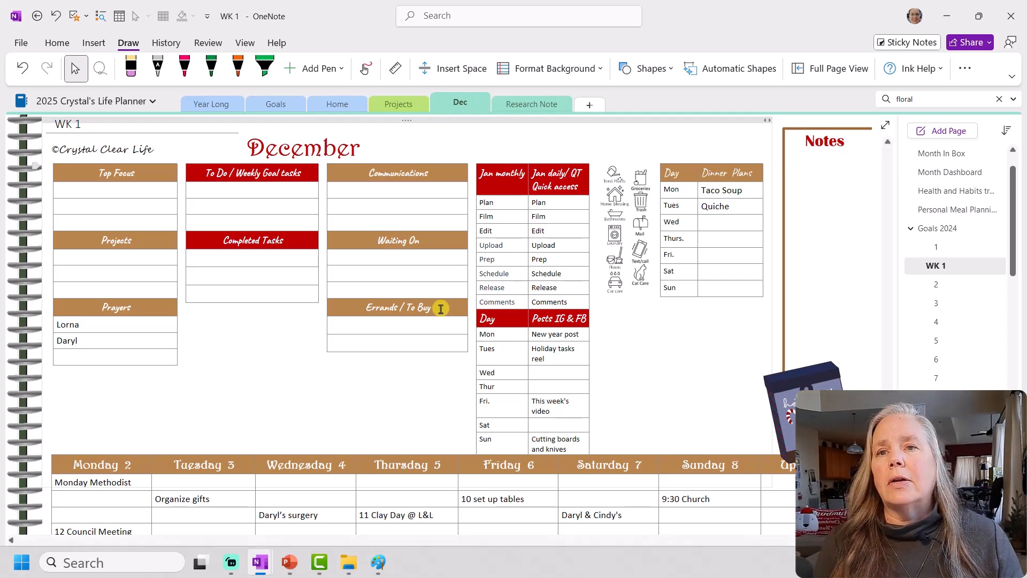
scroll(438, 310, down, 5)
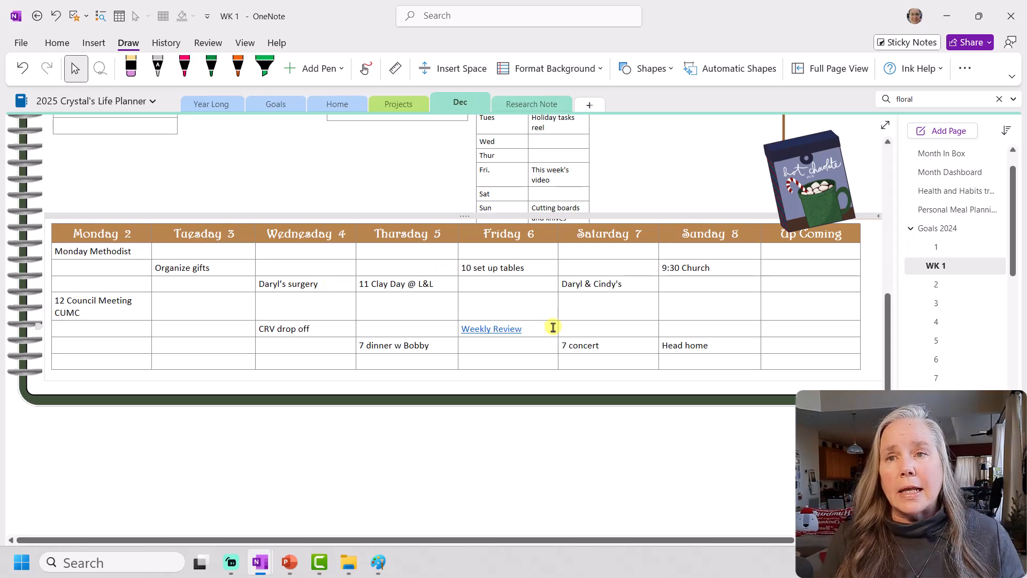
scroll(553, 327, up, 5)
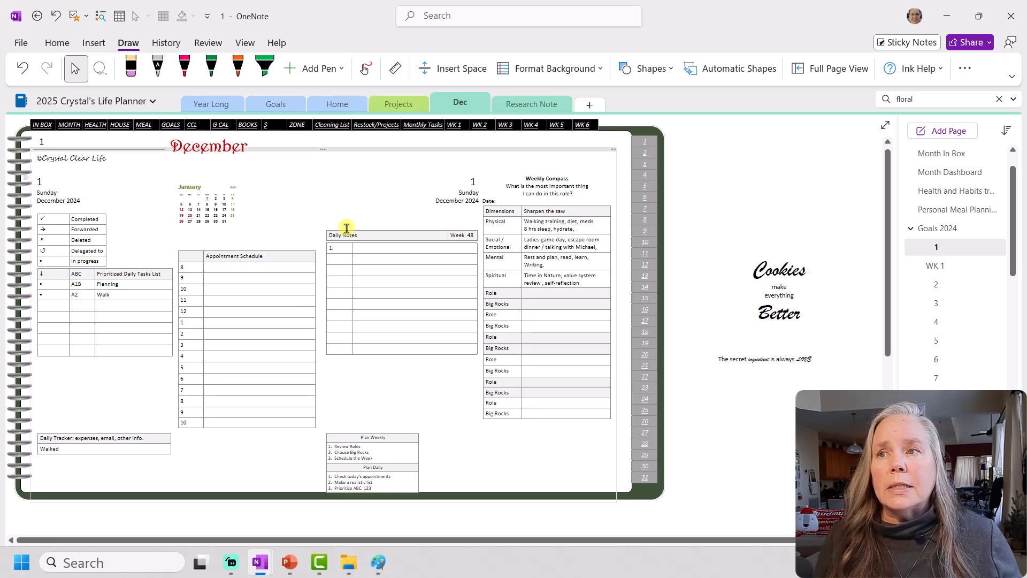
From the day 1 page, find and open the Franklin Planner Page Template and review its daily layout
click(317, 150)
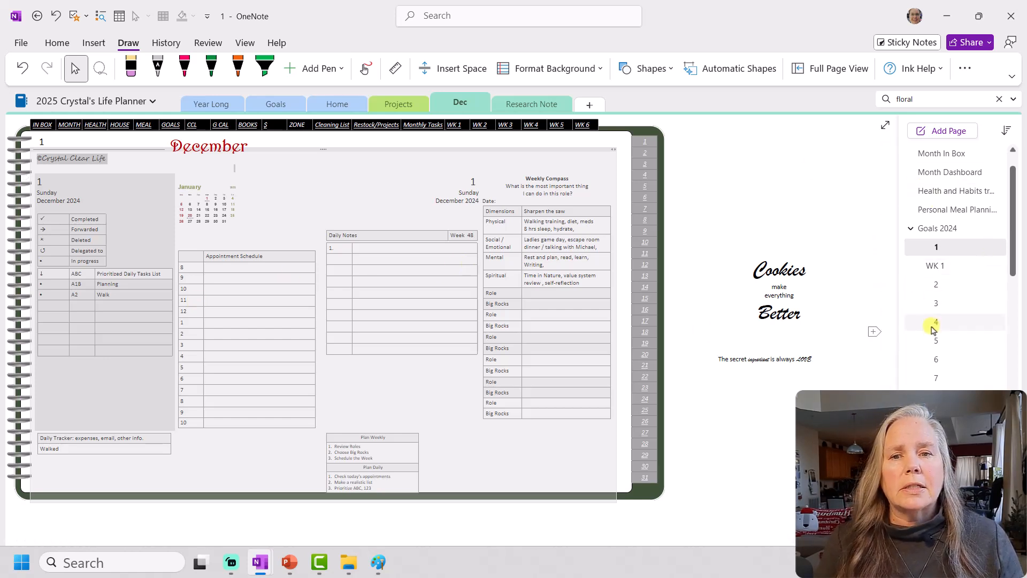
scroll(933, 327, down, 10)
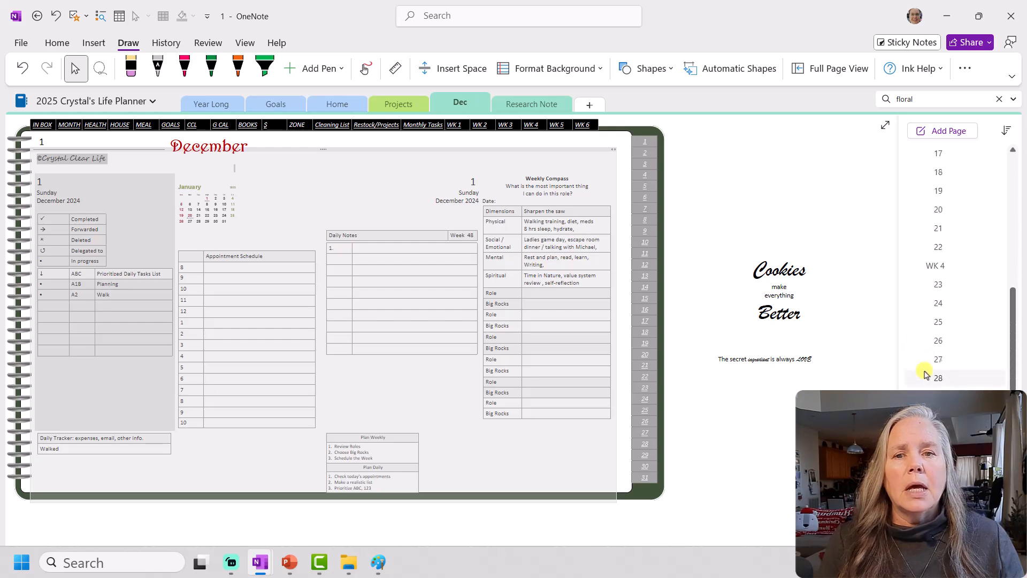
scroll(926, 373, down, 10)
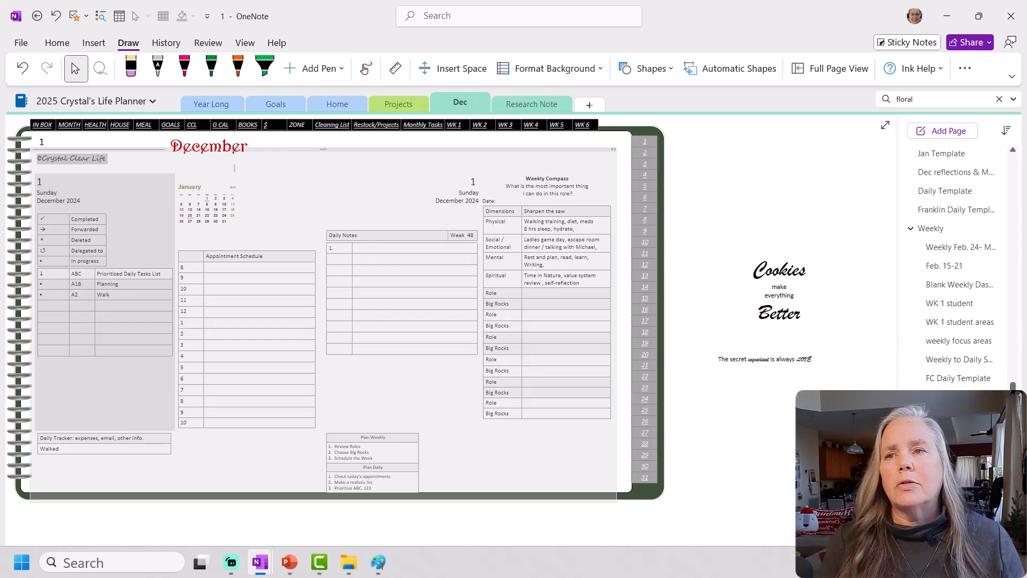
click(963, 393)
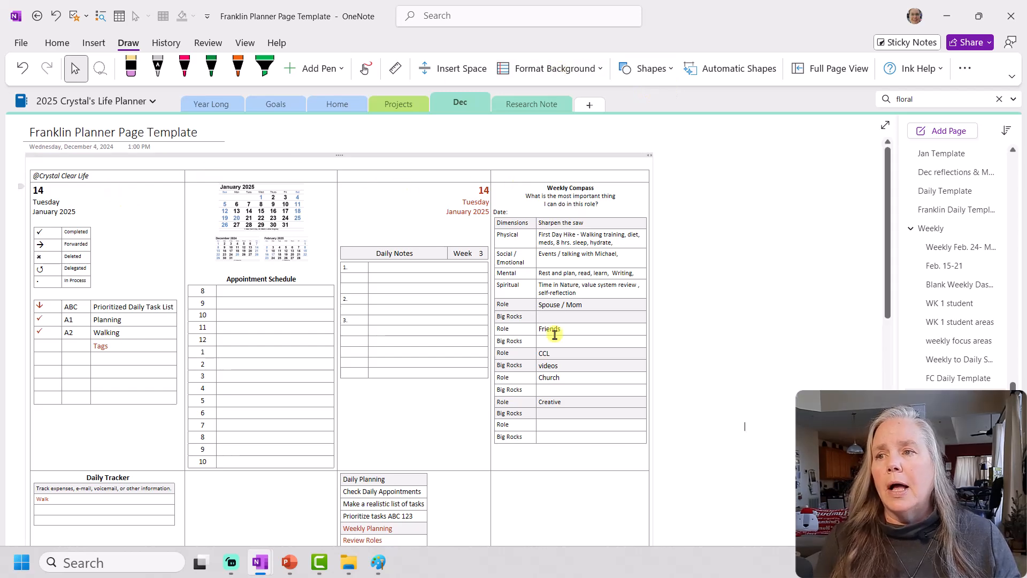
scroll(551, 425, down, 3)
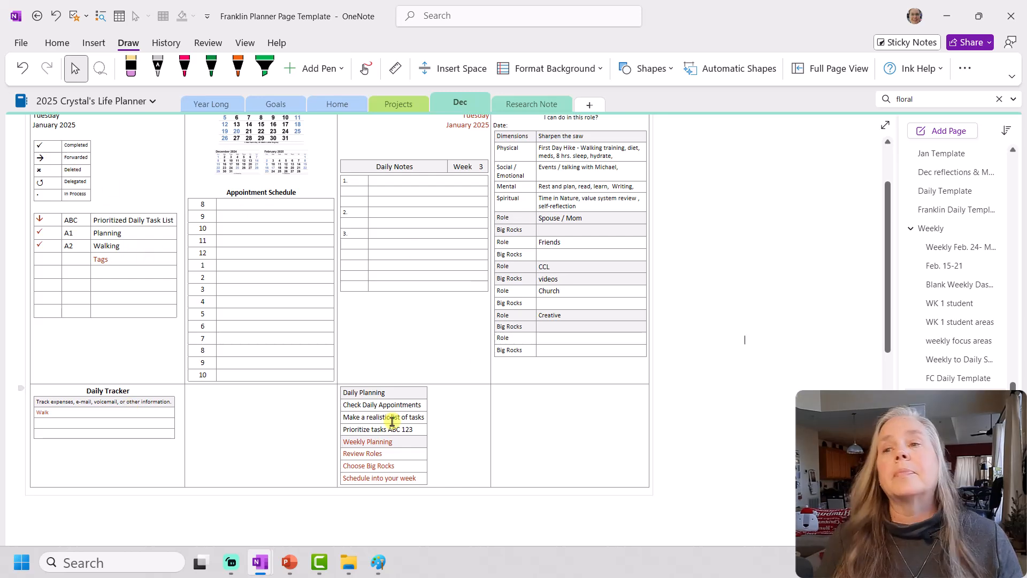
scroll(118, 410, up, 2)
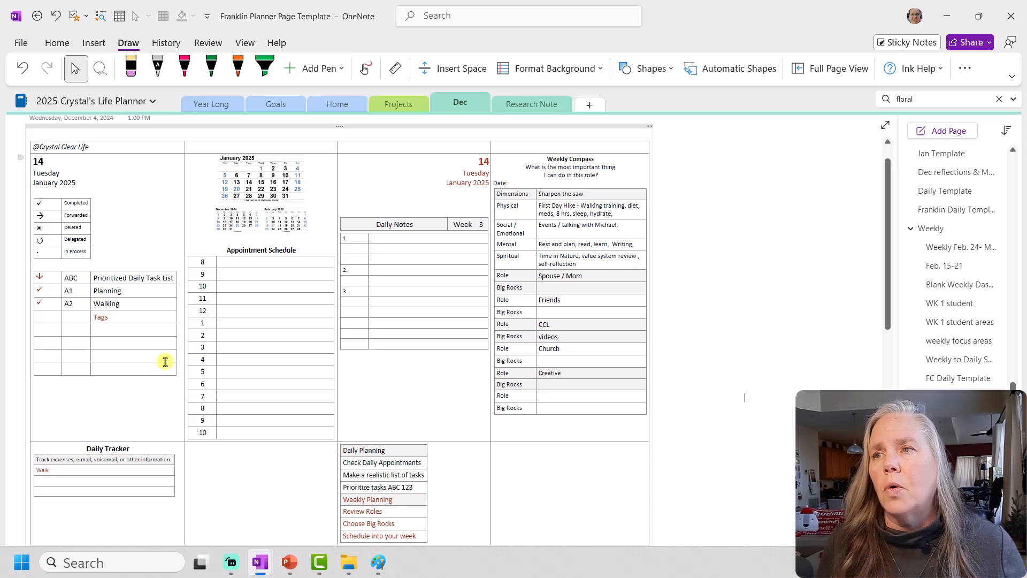
scroll(166, 362, up, 1)
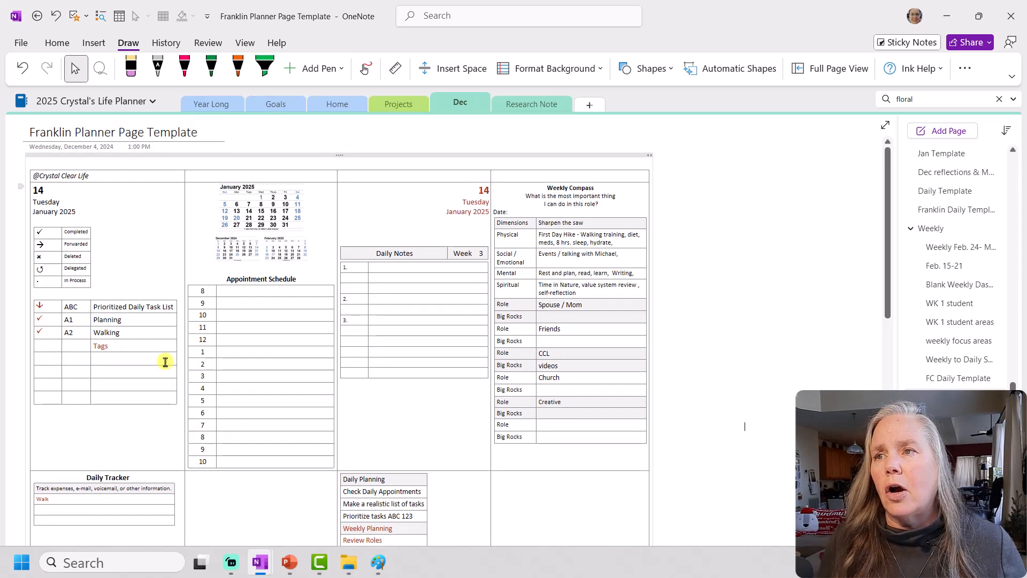
scroll(165, 362, up, 3)
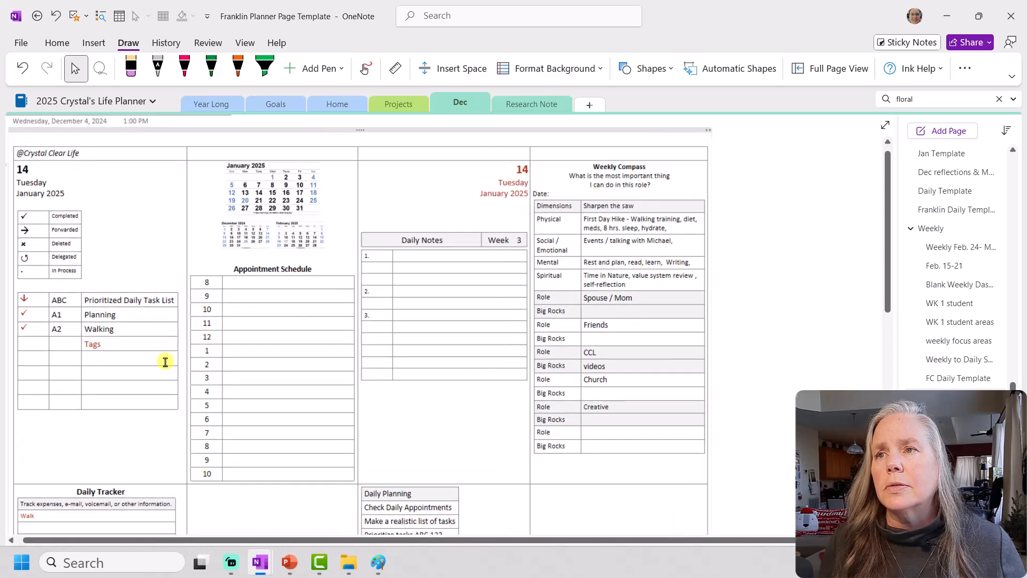
Toggle the outer layout table's borders off and on, and show the borders around the small December and February calendars
scroll(326, 377, up, 4)
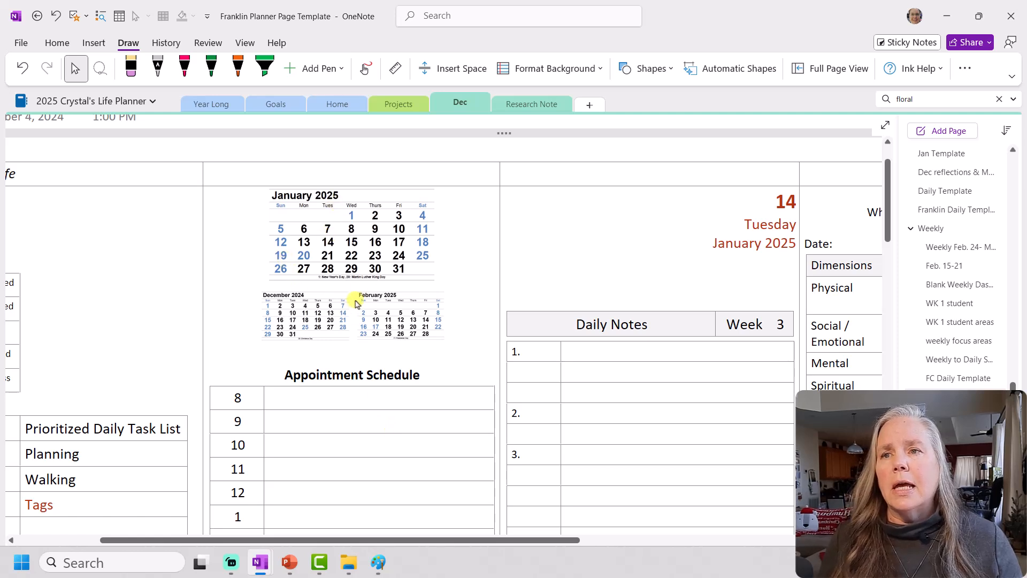
click(335, 228)
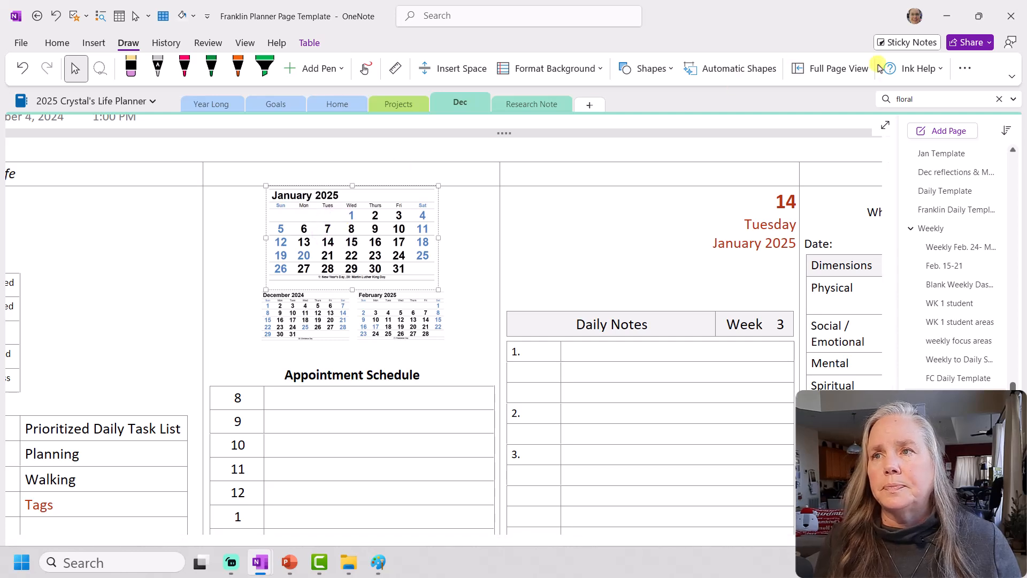
click(310, 43)
click(536, 69)
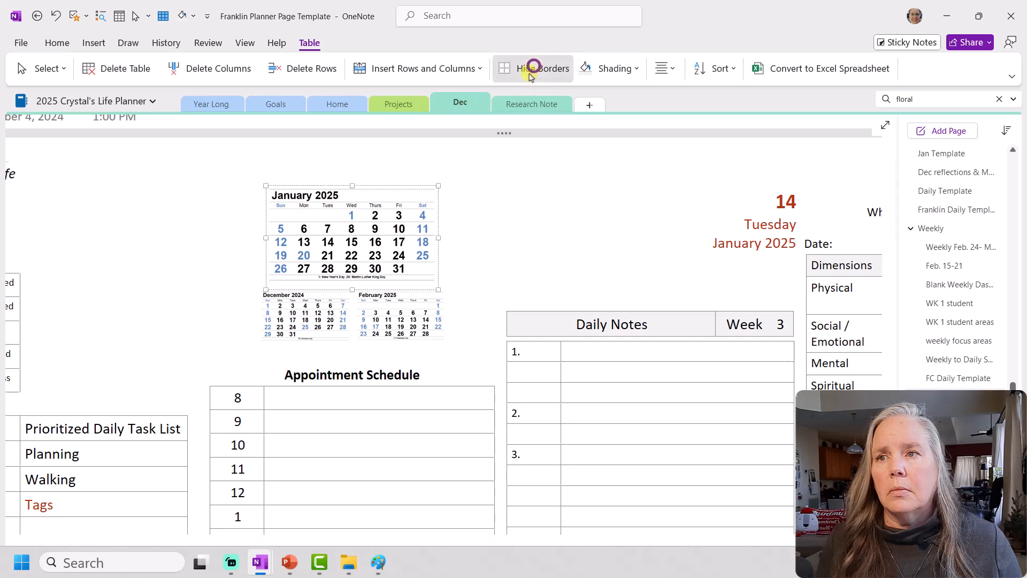
click(533, 69)
click(458, 227)
click(398, 268)
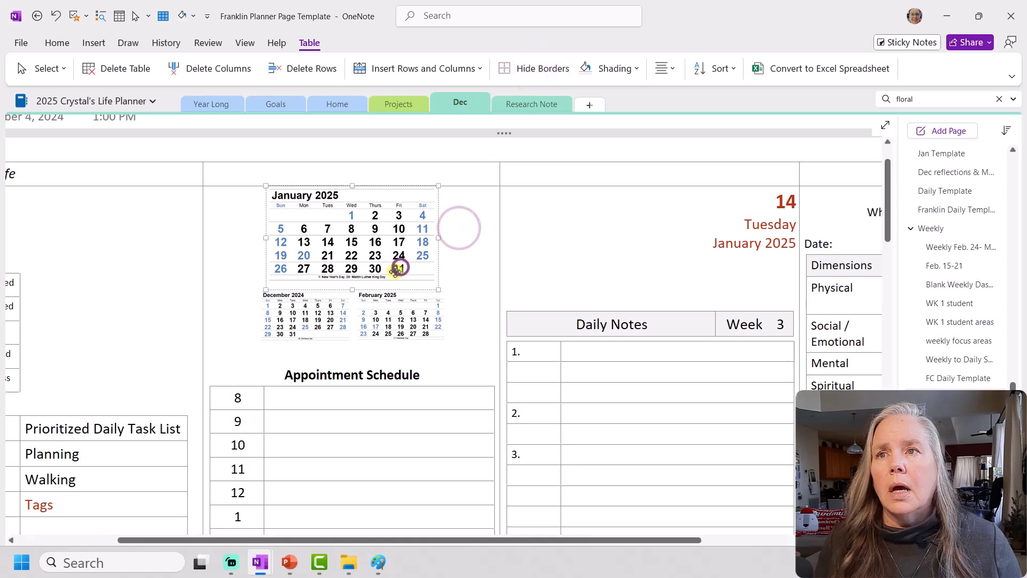
click(378, 309)
click(543, 70)
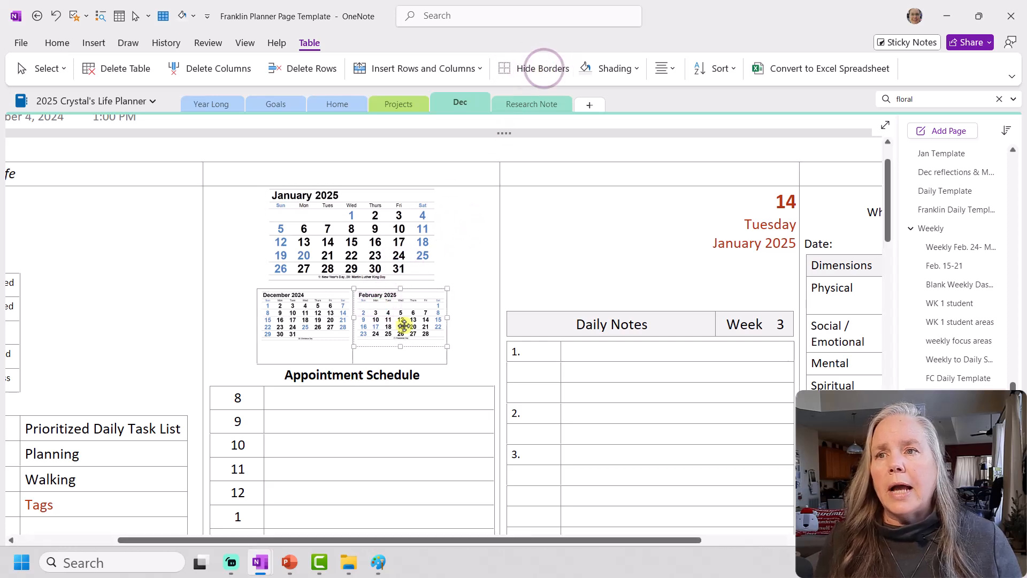
Hide the borders of the outer layout table and of the nested table holding the December and February calendars
click(466, 277)
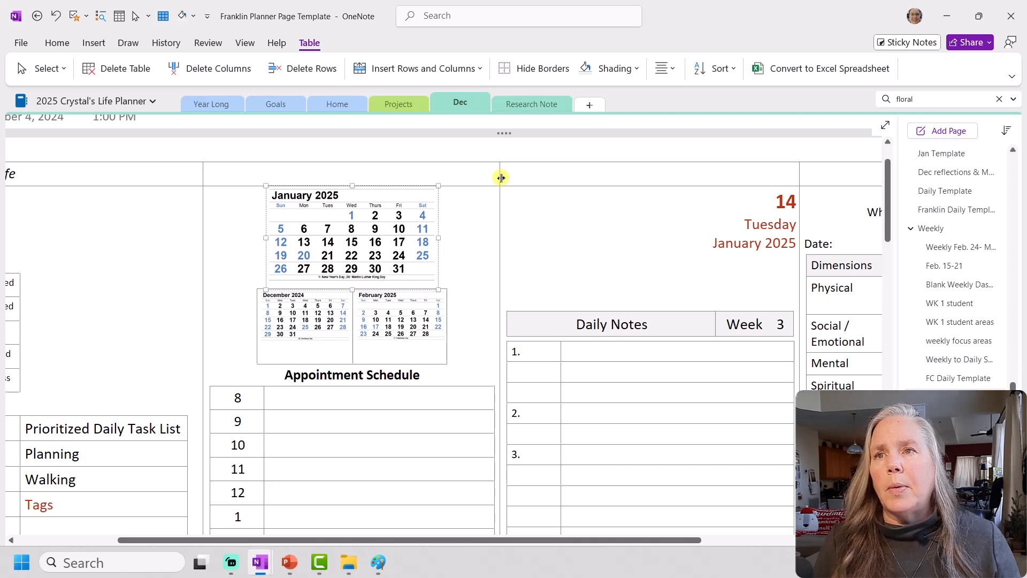
click(527, 69)
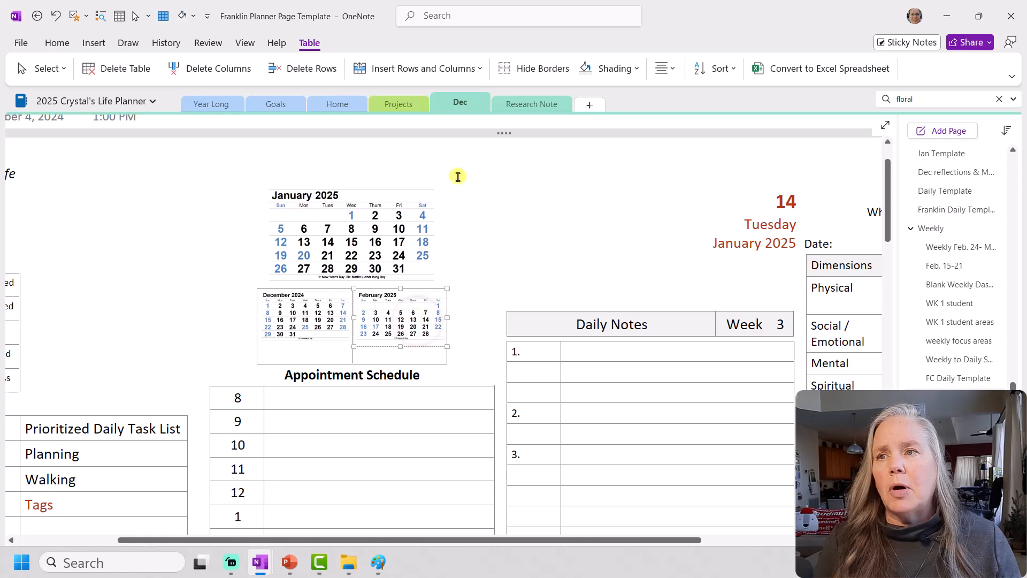
click(531, 68)
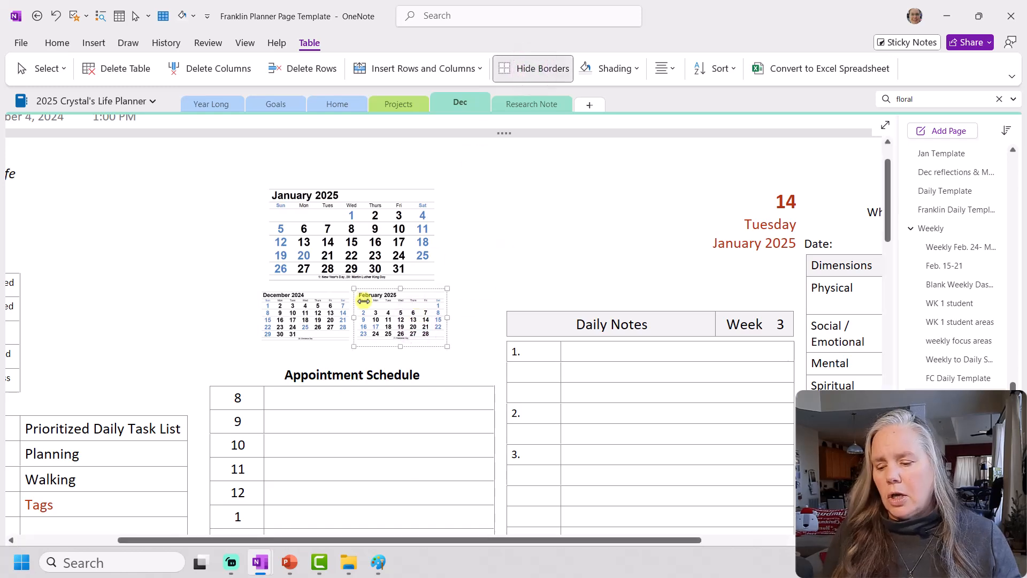
click(477, 253)
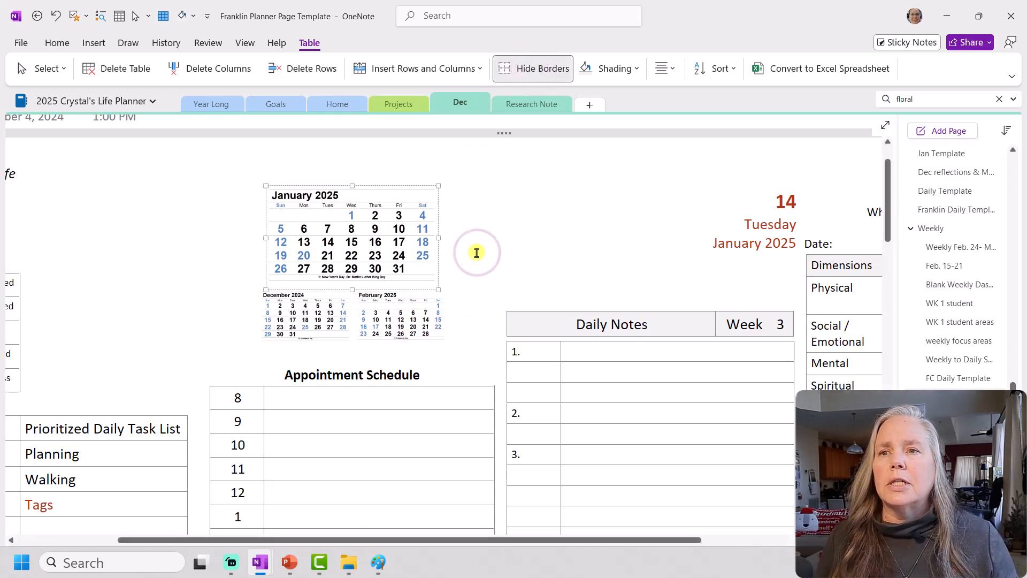
Delete the red duplicate date heading "14 Tuesday January 2025" above the Daily Notes table
scroll(477, 253, down, 4)
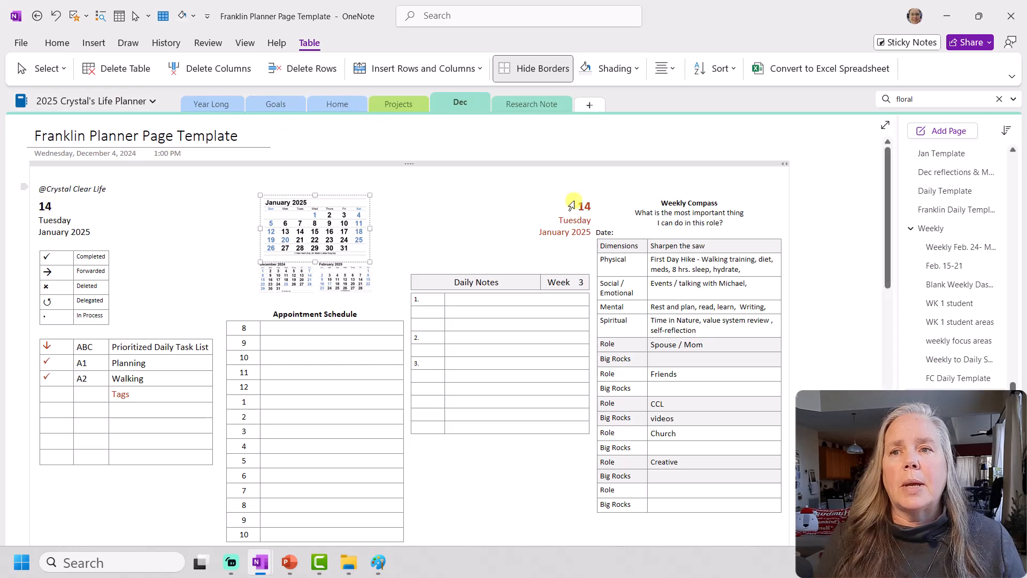
click(589, 231)
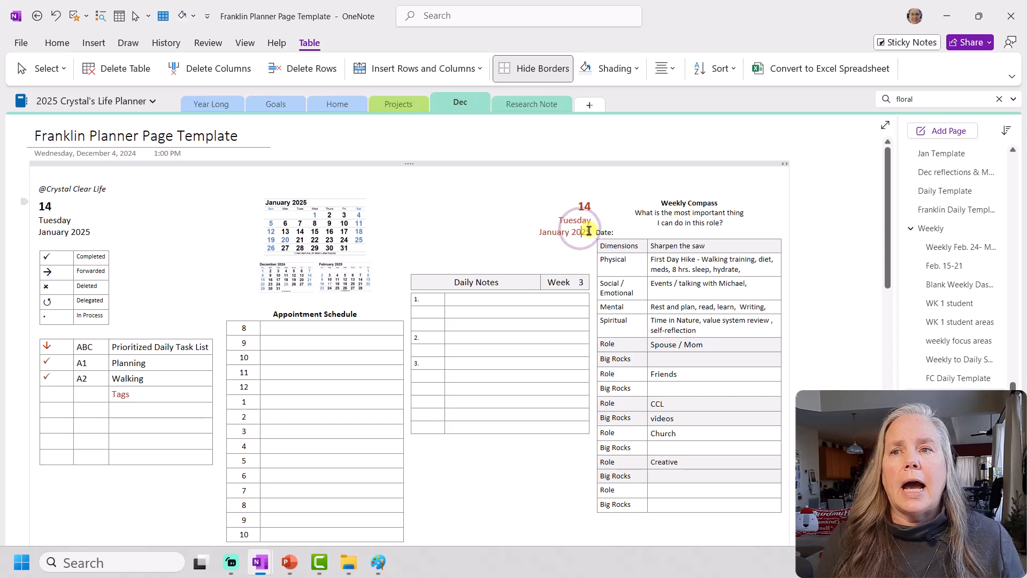
drag(591, 231, 573, 206)
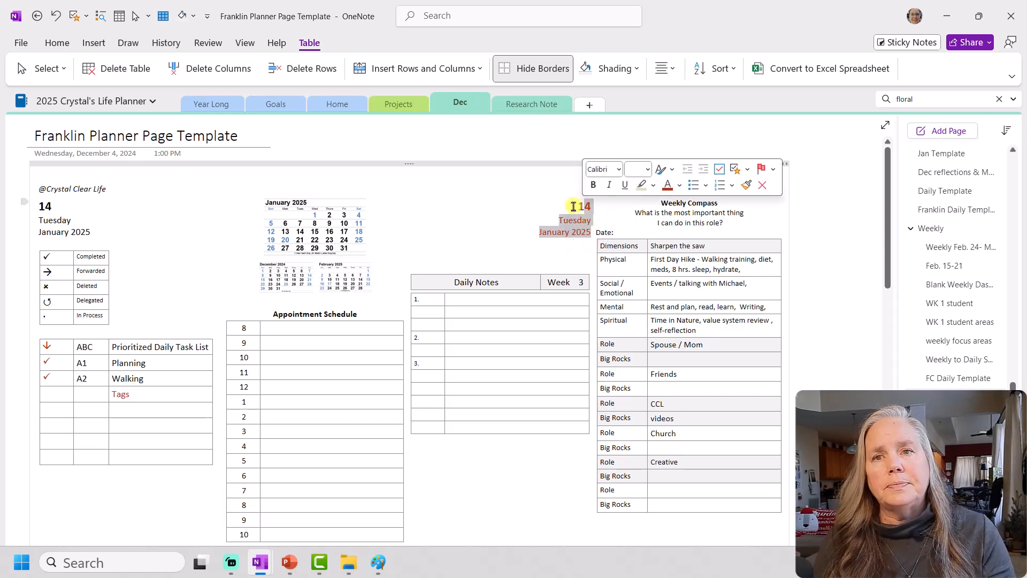
key(Delete)
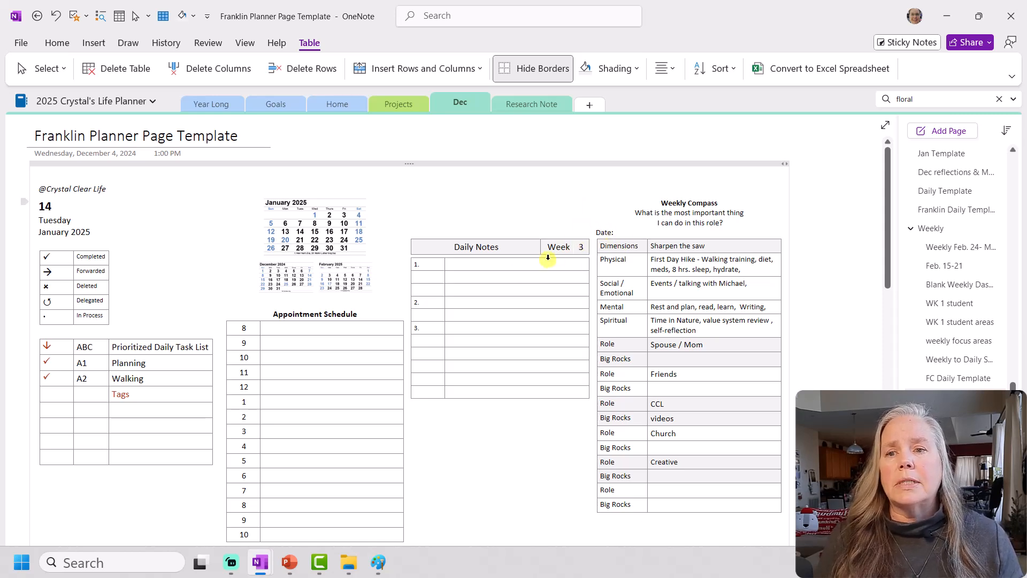
Move the four red rows from Weekly Planning to Schedule into your week out of the Daily Planning table, into the area below the Weekly Compass
scroll(501, 346, down, 3)
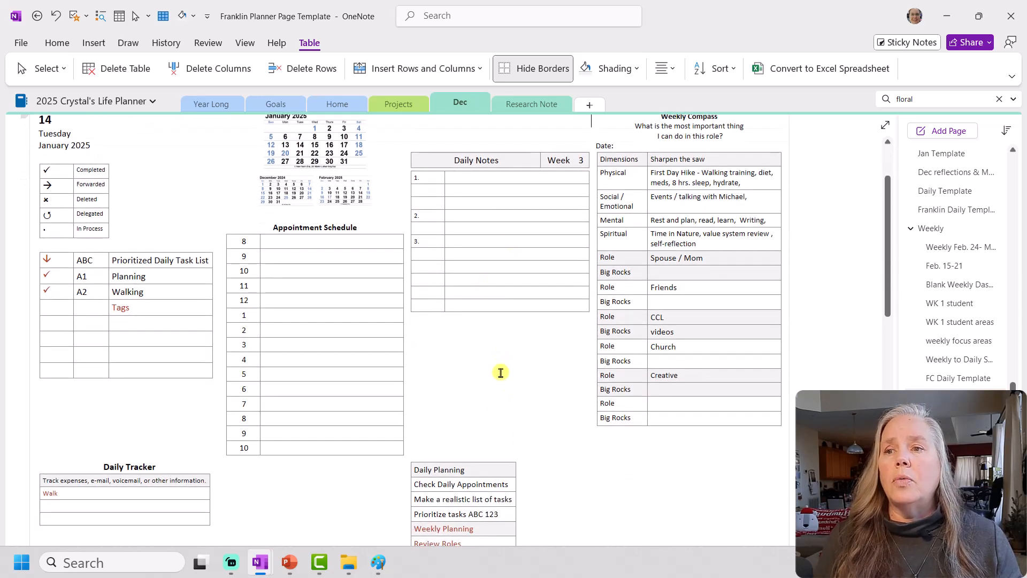
scroll(501, 373, down, 3)
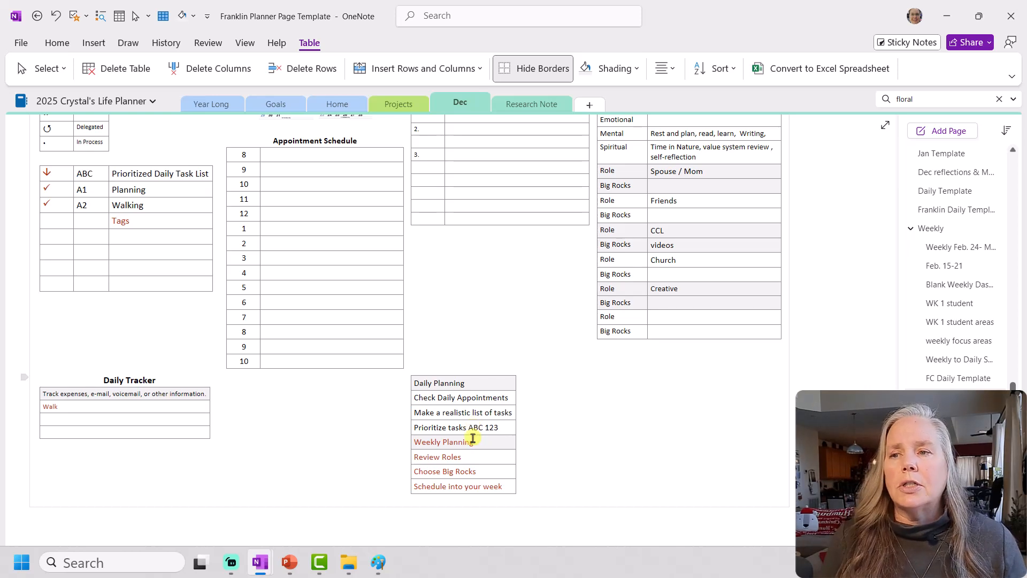
mouse_move(415, 442)
mouse_down()
mouse_move(484, 447)
mouse_move(506, 488)
mouse_up()
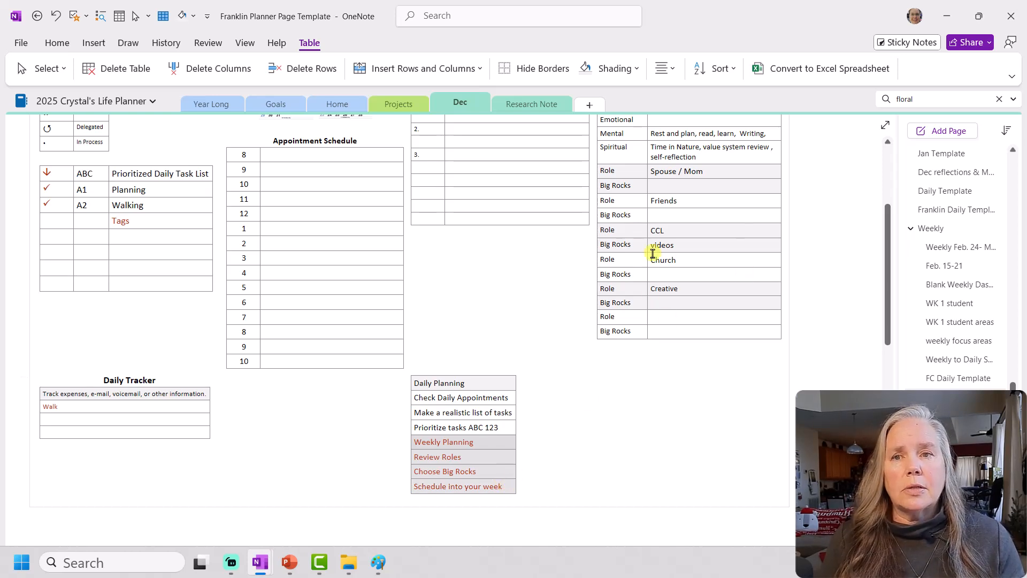
right_click(496, 481)
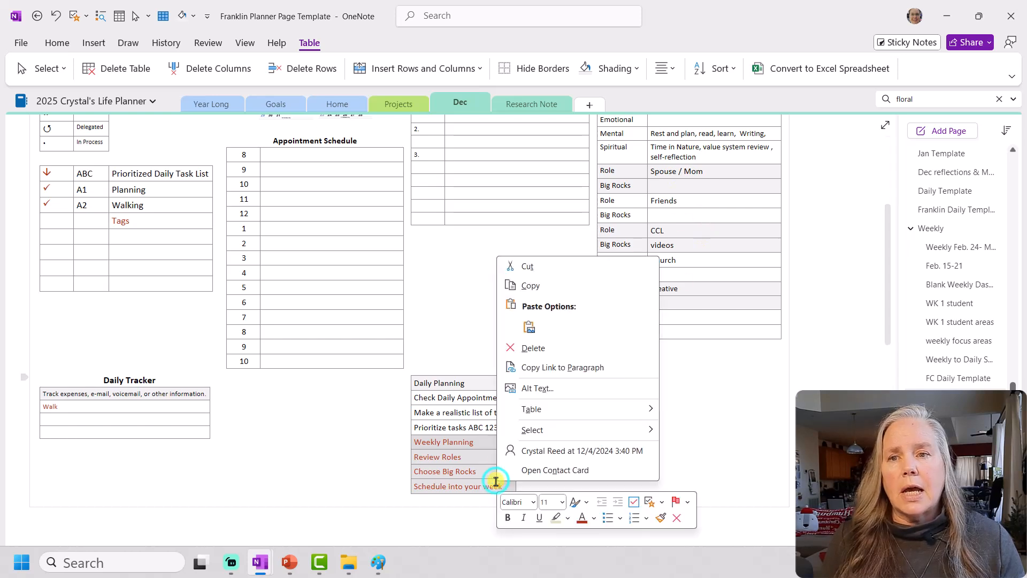
click(529, 265)
click(597, 386)
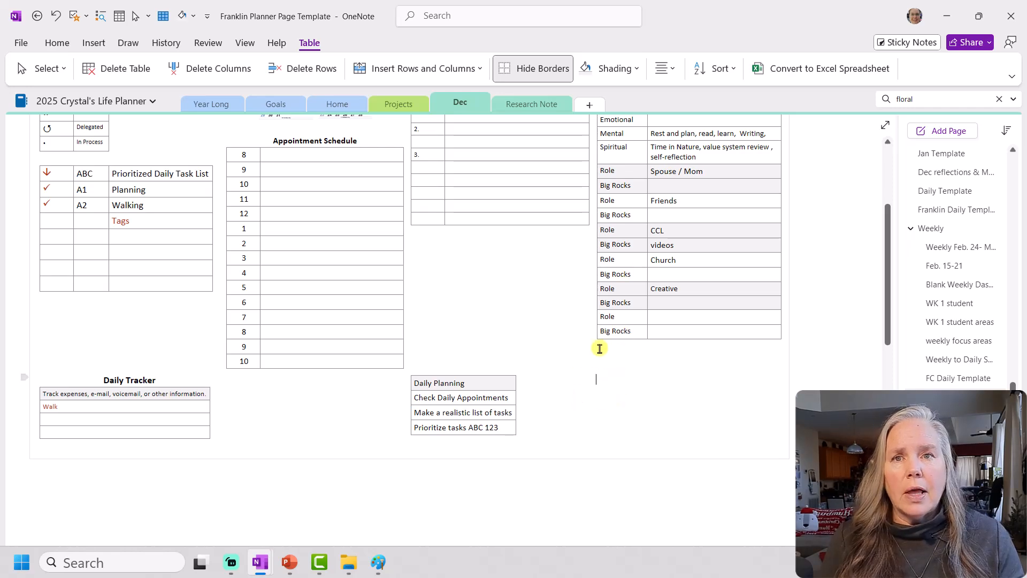
scroll(678, 221, up, 3)
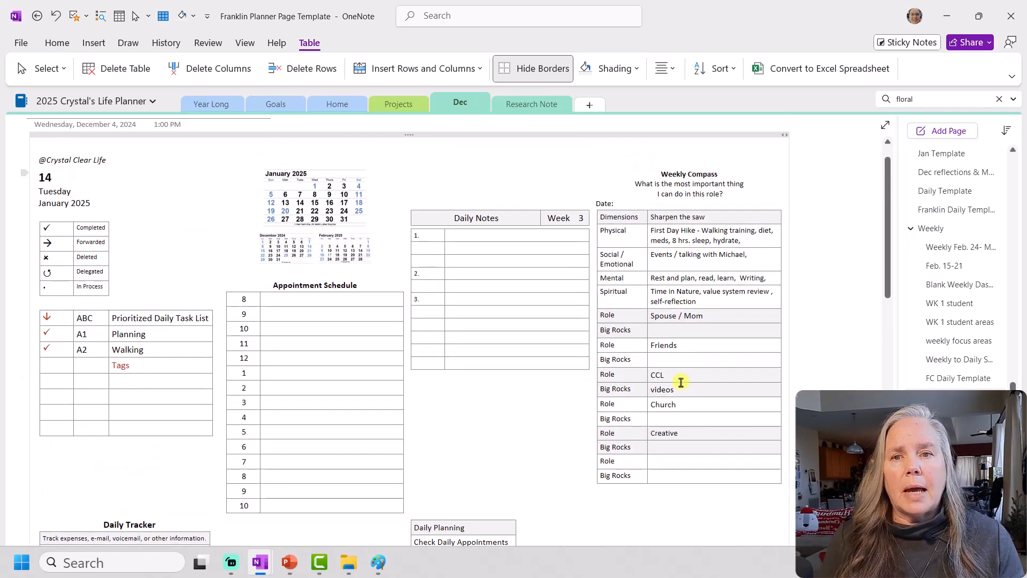
scroll(681, 374, down, 2)
scroll(631, 398, down, 1)
right_click(600, 380)
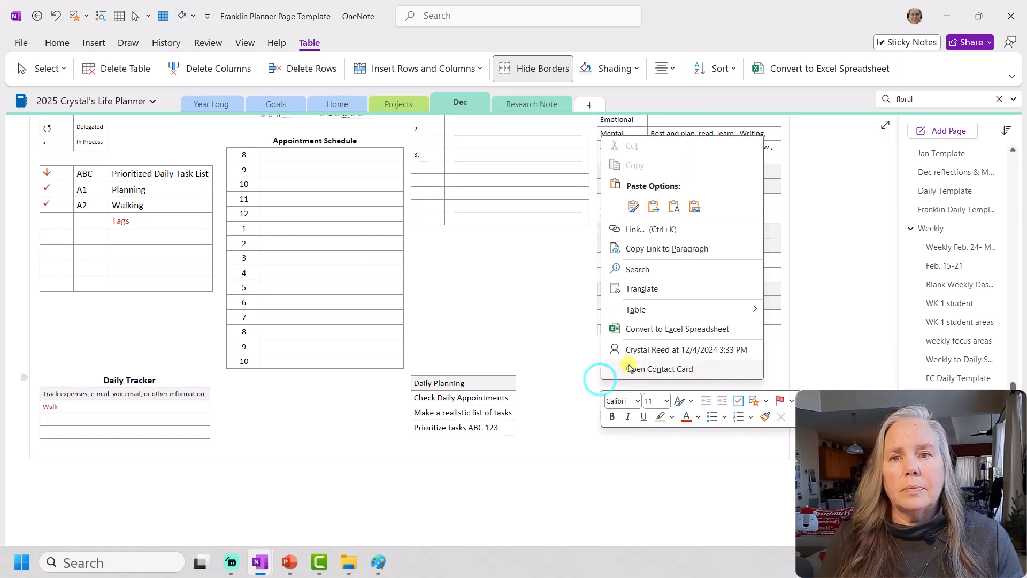
click(627, 204)
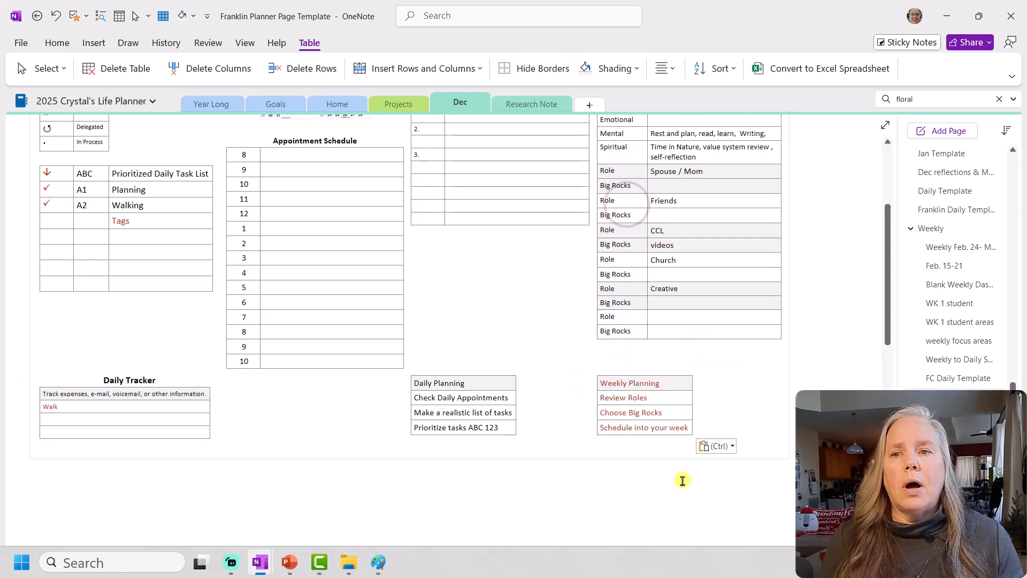
Change the text colour of all four rows in the separated Weekly Planning table to black
drag(690, 425, 605, 385)
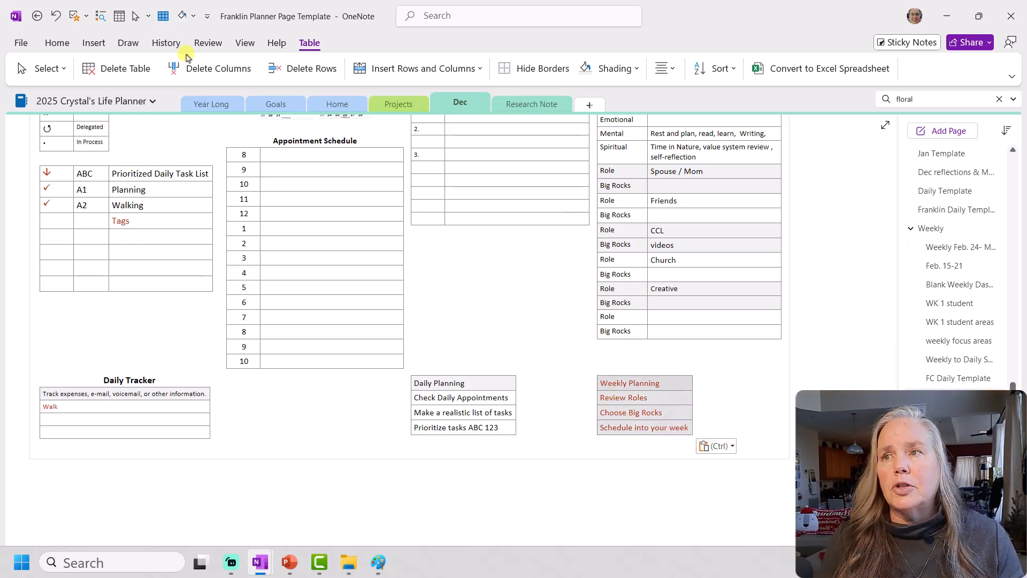
click(57, 43)
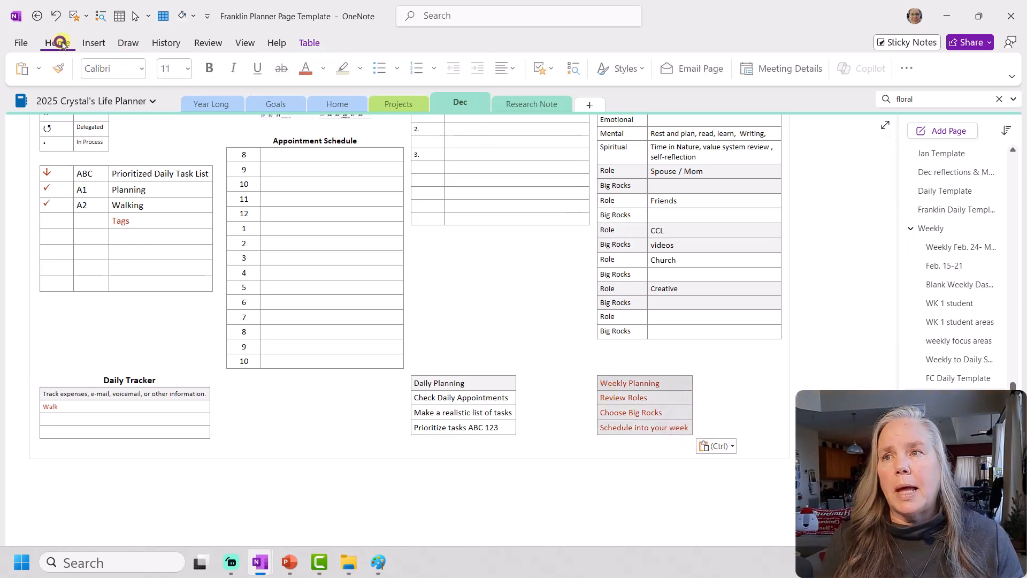
click(325, 68)
click(324, 89)
click(677, 506)
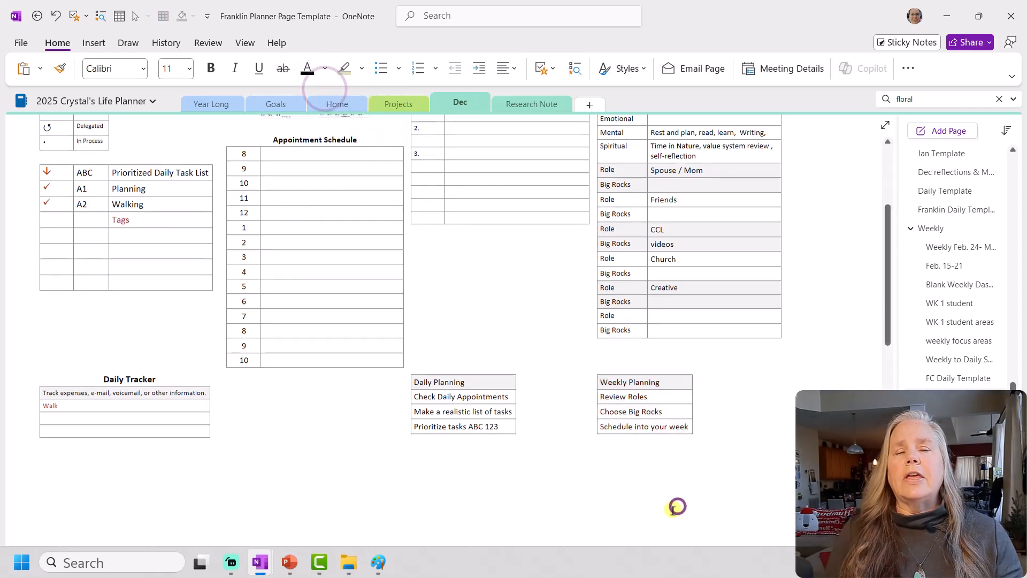
Try centring the Weekly Planning table in its layout cell, and set it to Align Right instead
scroll(665, 500, up, 2)
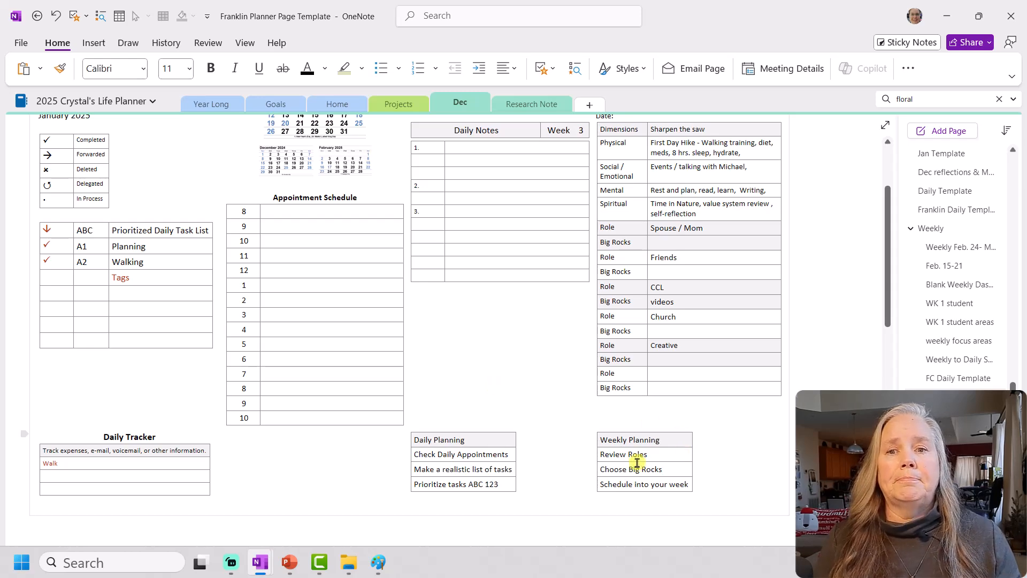
scroll(636, 463, down, 2)
drag(610, 383, 627, 429)
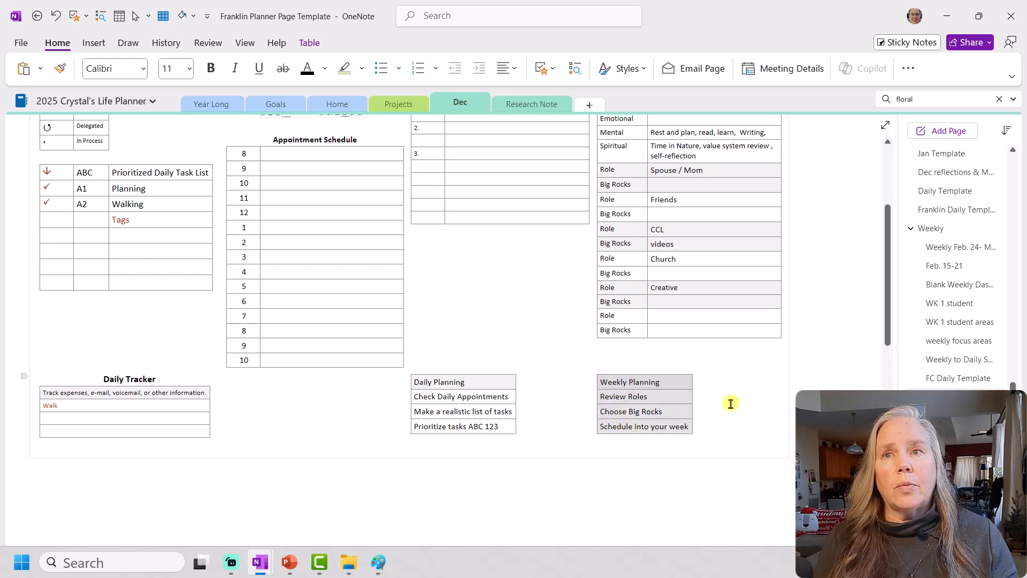
click(515, 69)
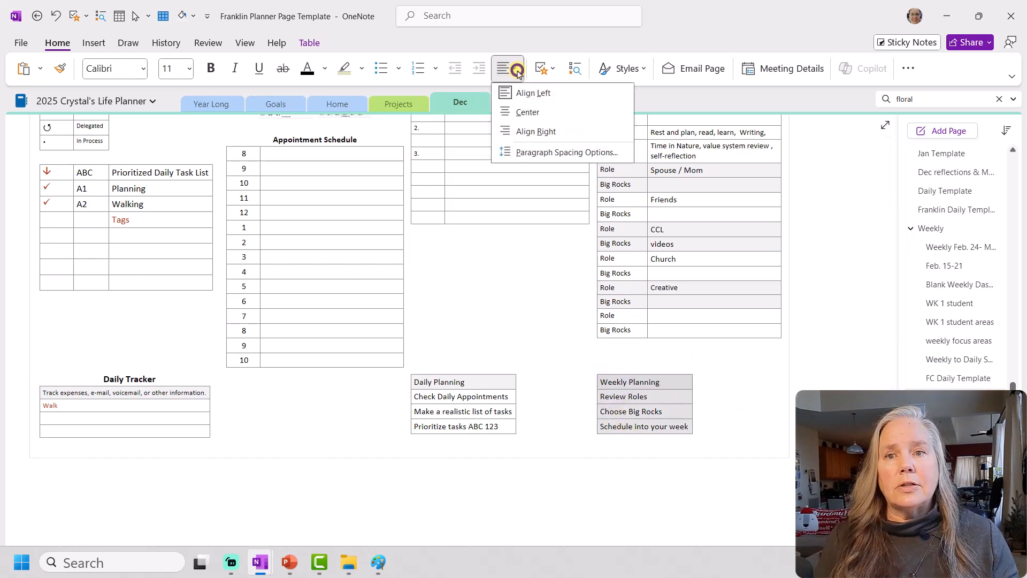
click(523, 109)
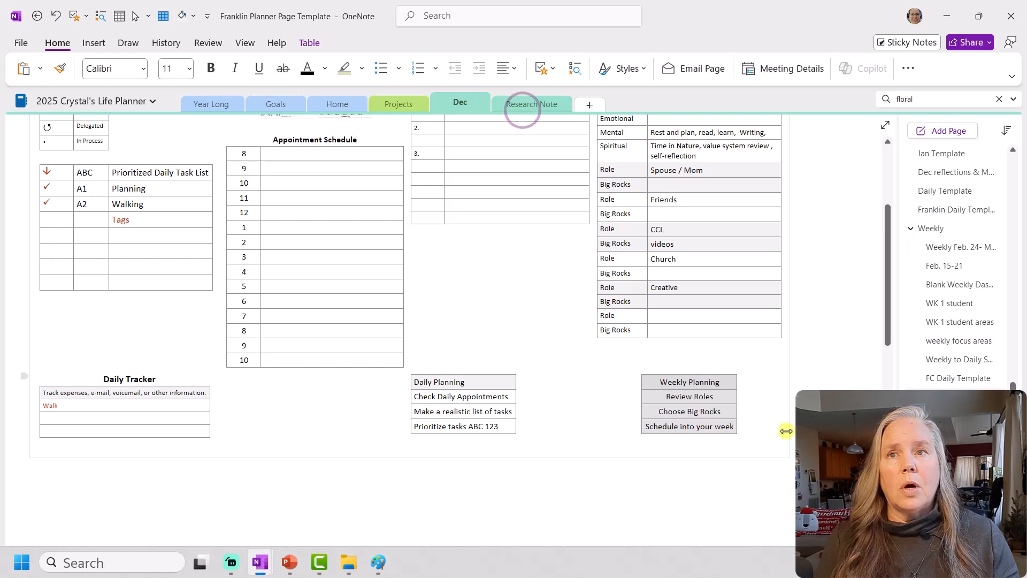
click(508, 67)
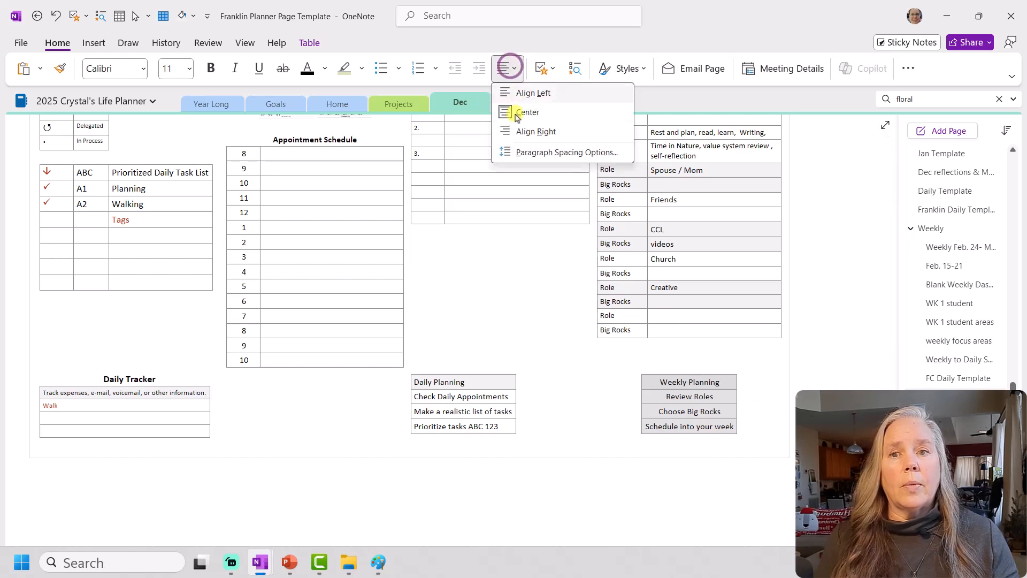
click(516, 130)
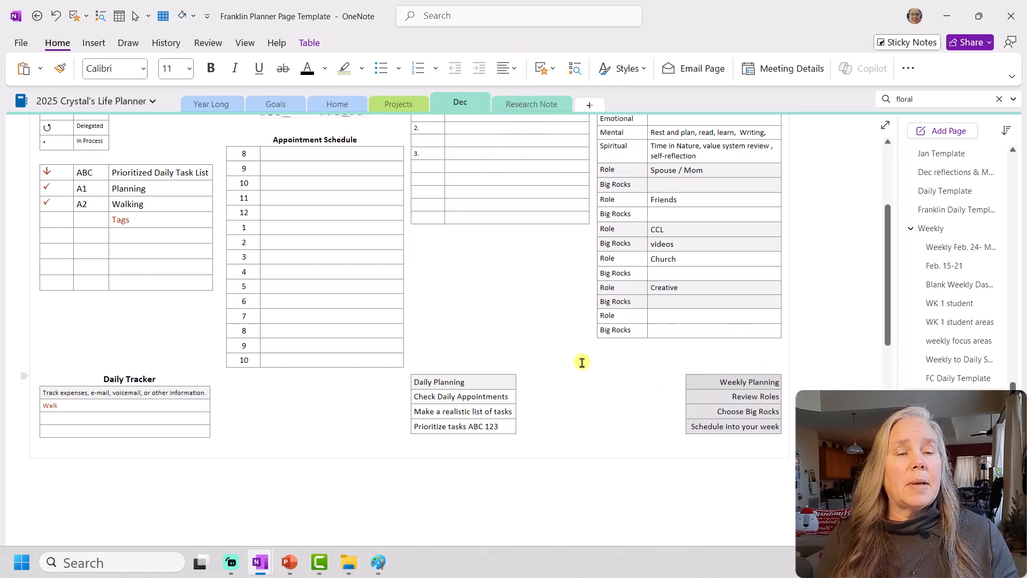
click(610, 393)
Review the rearranged daily layout and examine the status symbol legend and Prioritized Daily Task List up close
scroll(614, 423, up, 3)
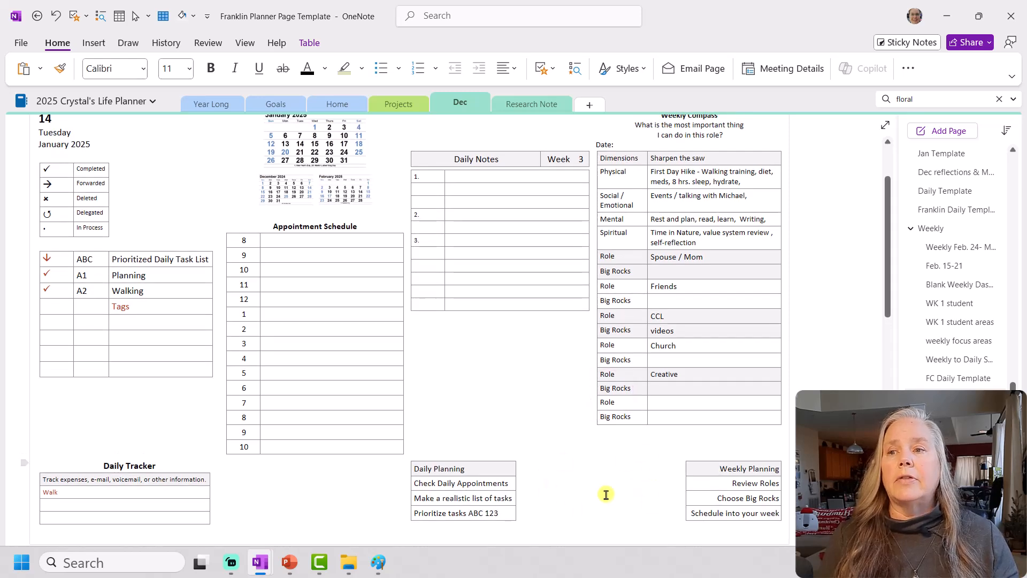
scroll(367, 463, down, 1)
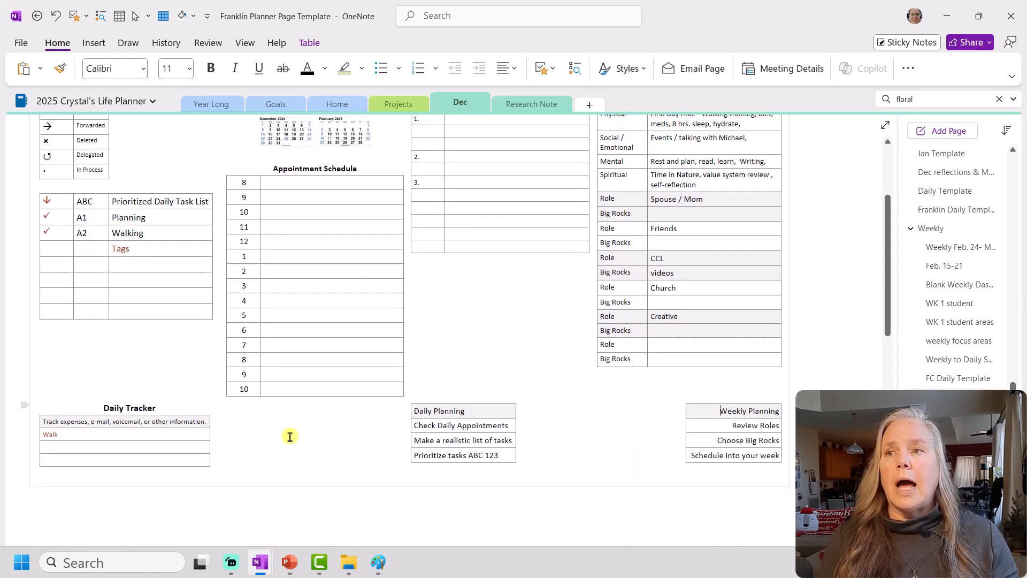
scroll(332, 448, up, 2)
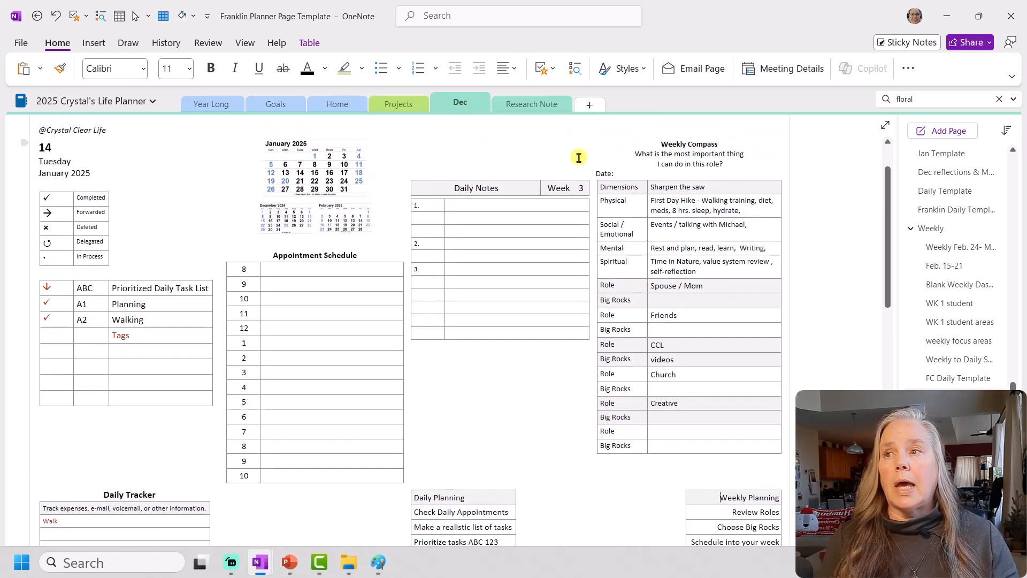
scroll(562, 163, up, 2)
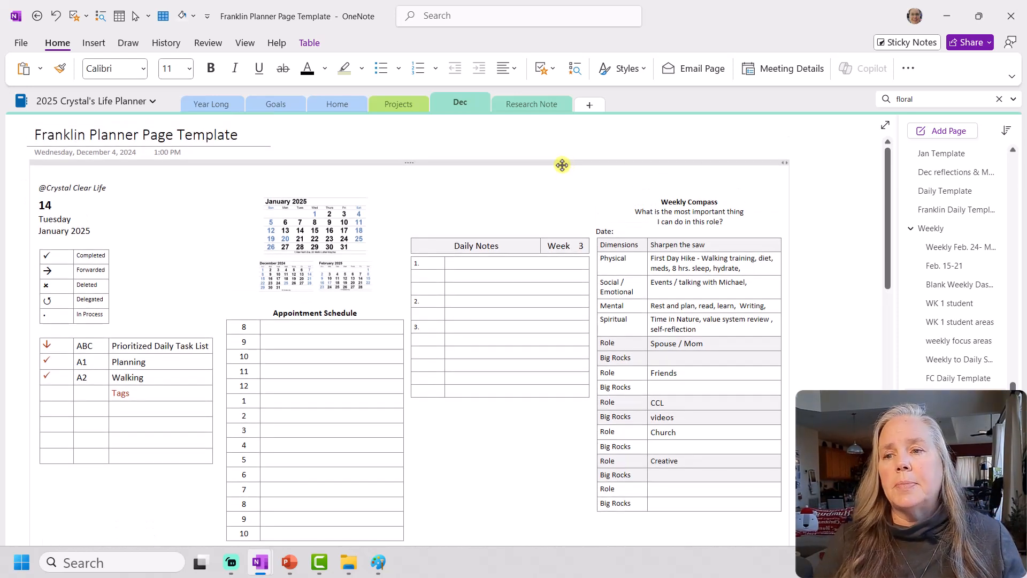
click(448, 510)
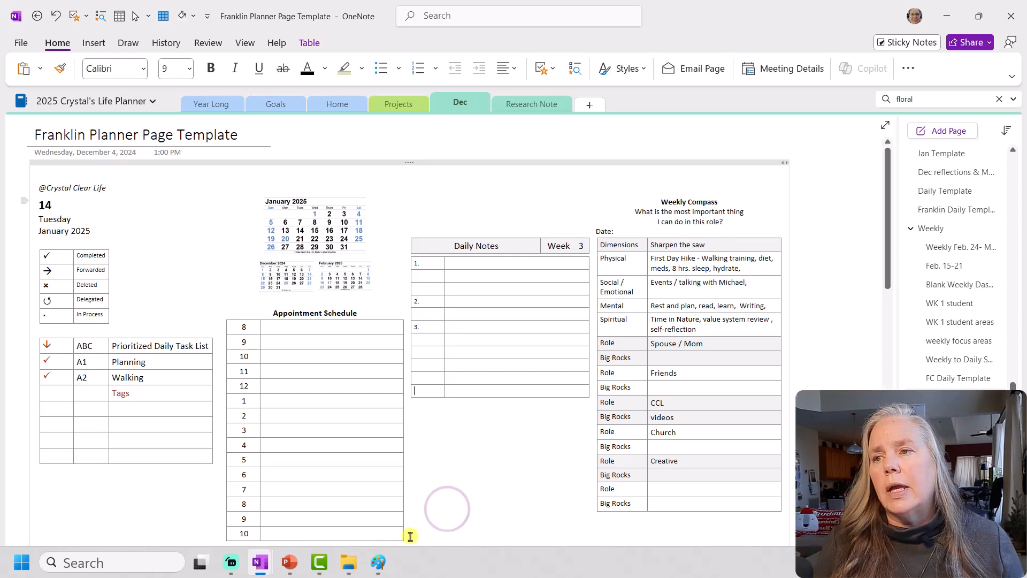
click(53, 348)
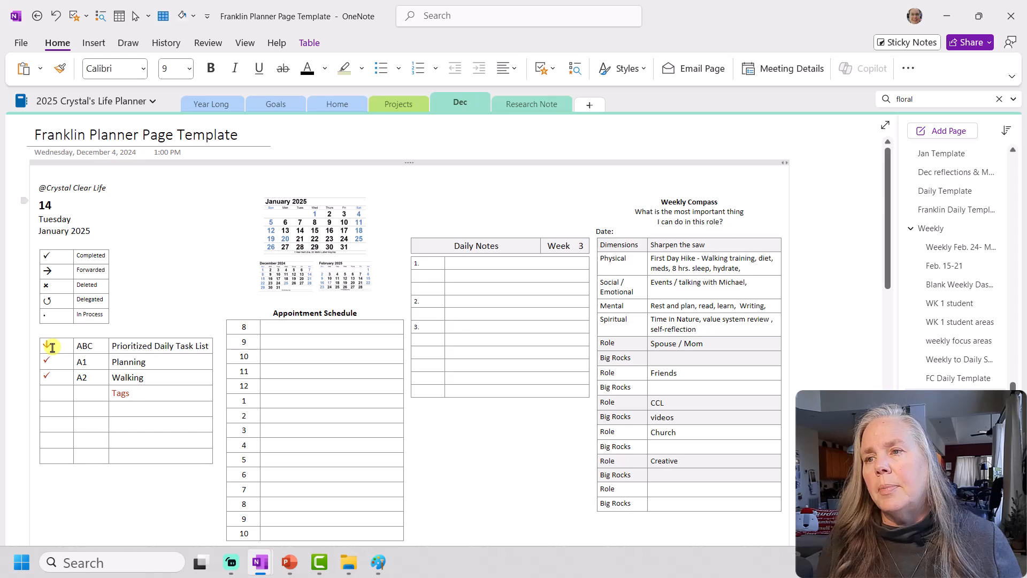
scroll(52, 348, up, 5)
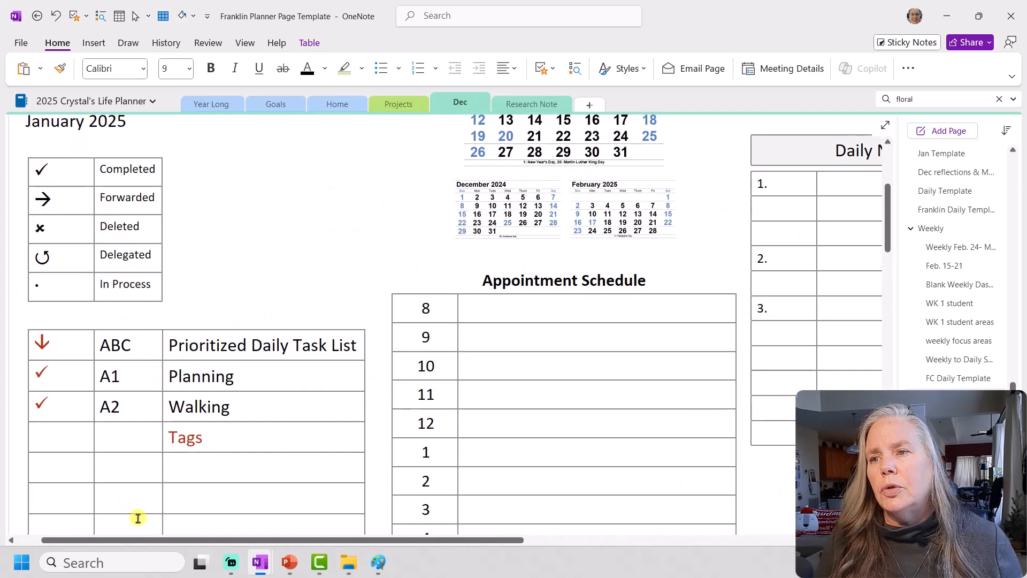
drag(137, 539, 80, 522)
scroll(99, 375, up, 1)
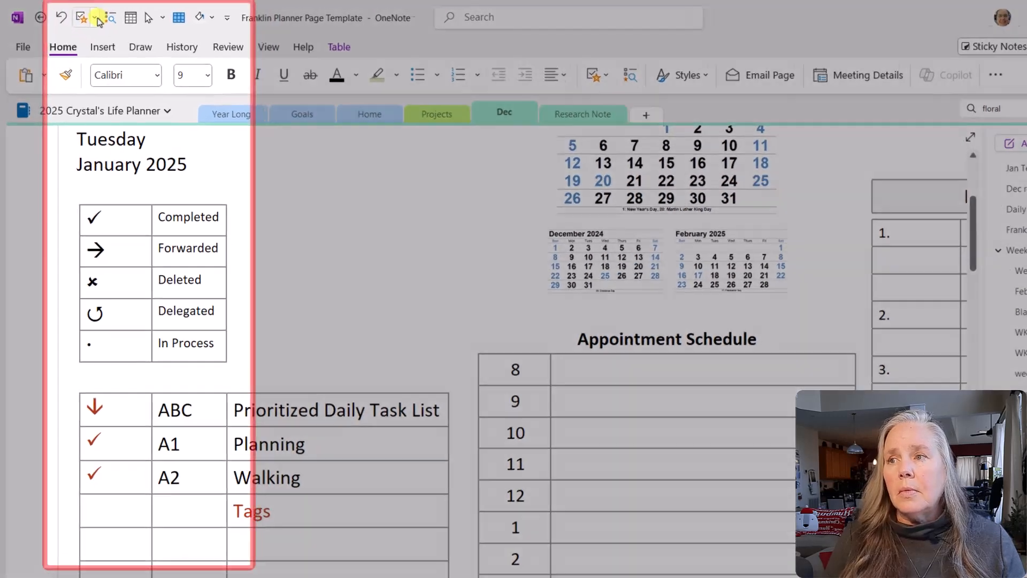
Review the custom tags and add a green checkbox tag to the last row of the Daily Notes table
click(86, 16)
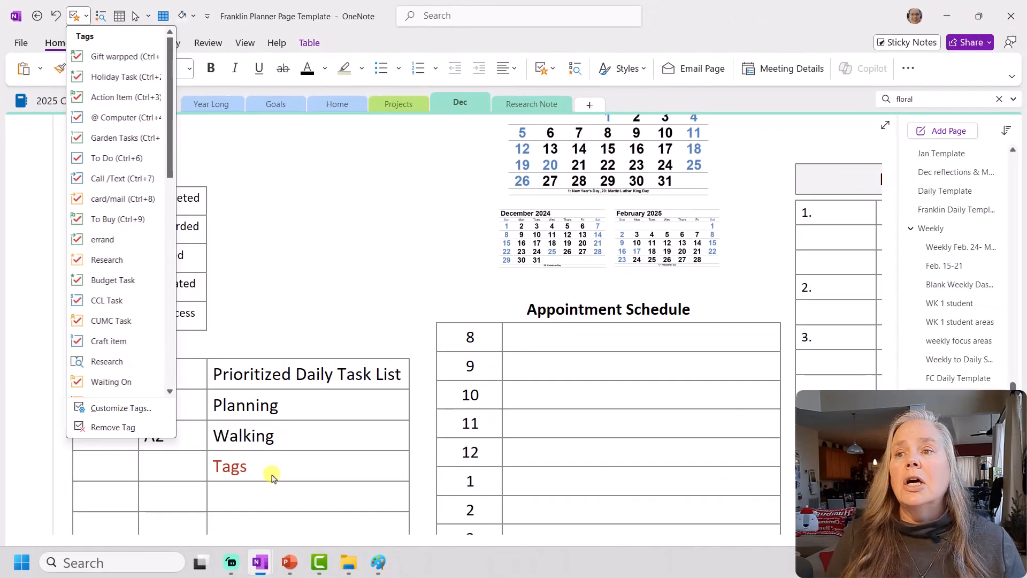
click(277, 343)
click(277, 342)
scroll(277, 353, down, 1)
scroll(268, 375, down, 1)
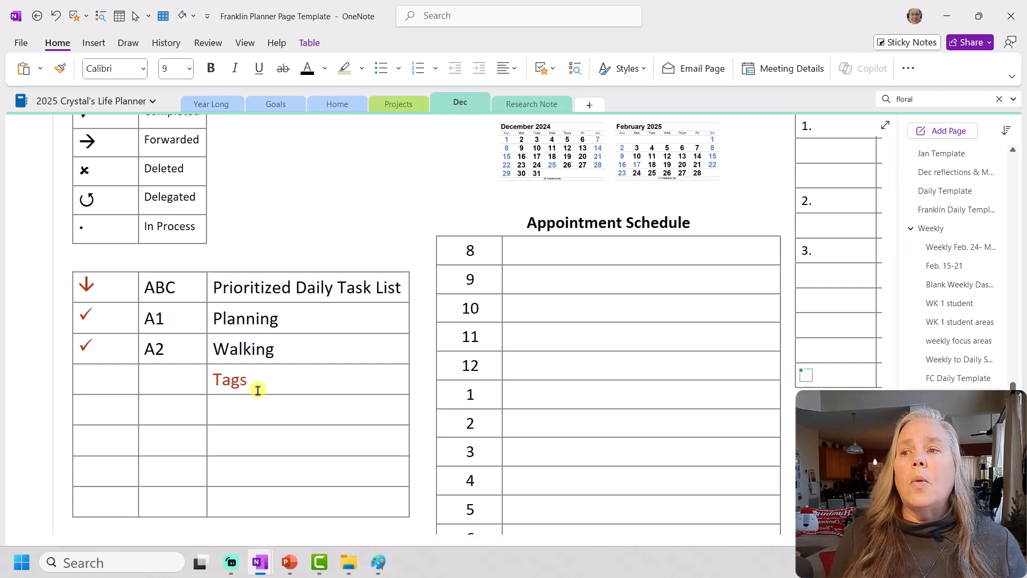
Enter a "Birthday card" task with the recipient's first name in the row below Tags, correcting the capitalisation of the name
click(226, 412)
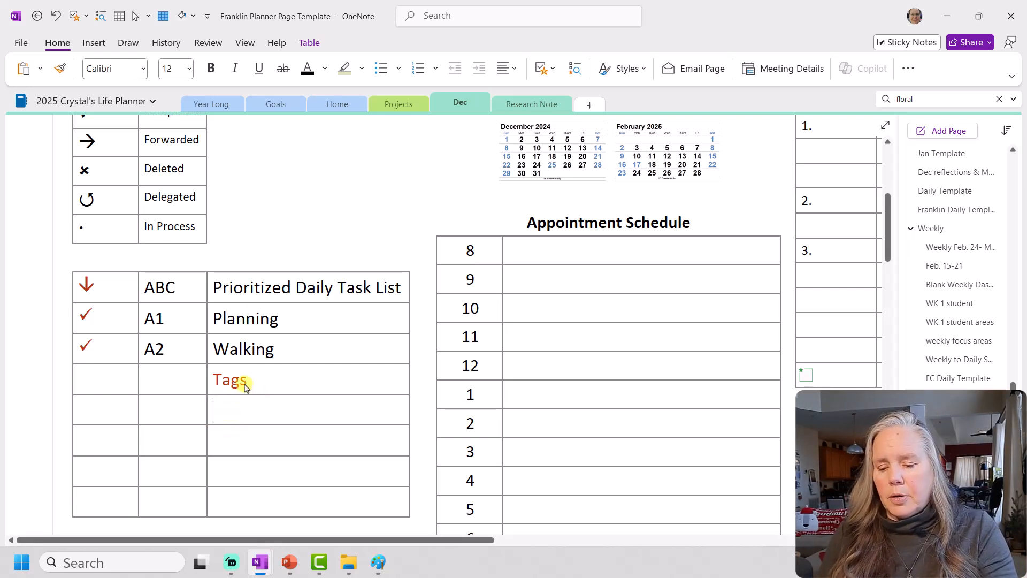
text(Birthd)
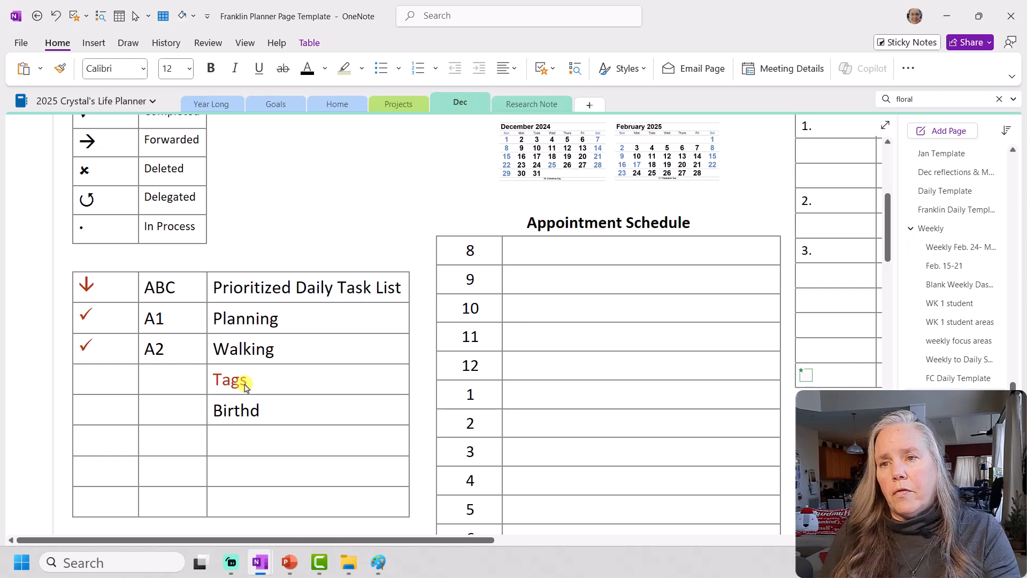
text(ay card SHaro)
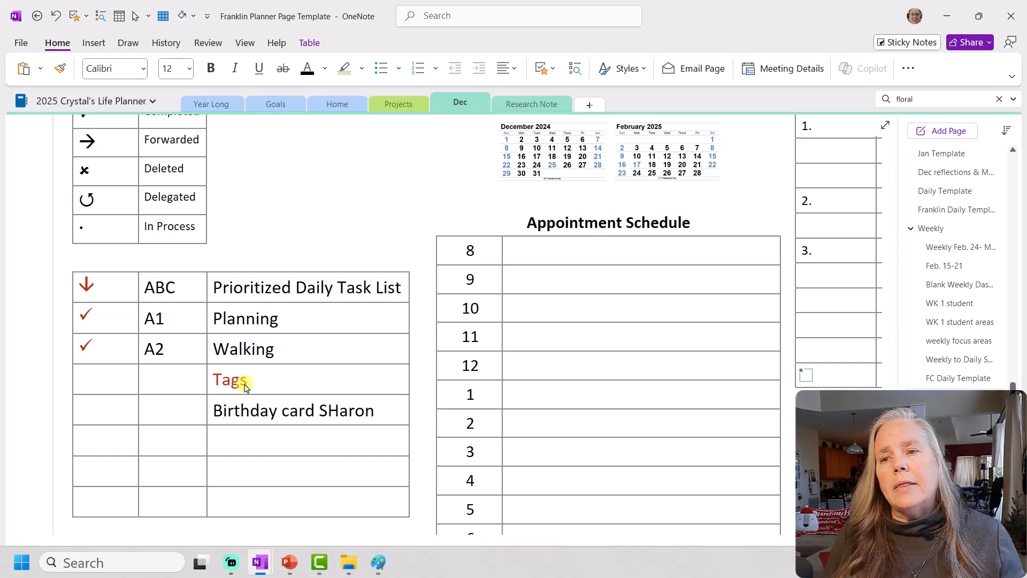
text(n)
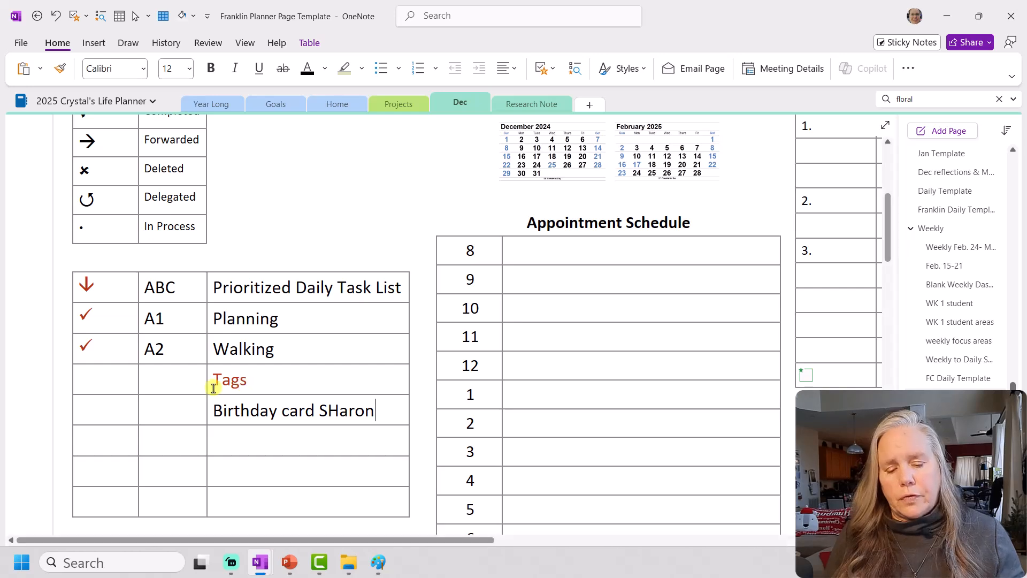
click(339, 409)
key(BackSpace)
text(h)
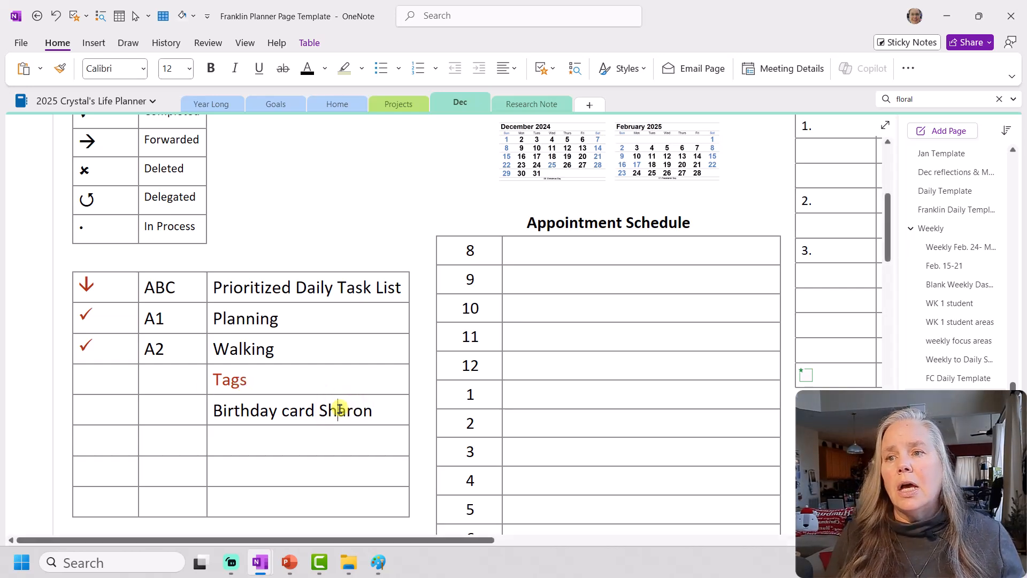
Apply the To Buy tag to the birthday card task in the Prioritized Daily Task List
click(215, 409)
click(306, 411)
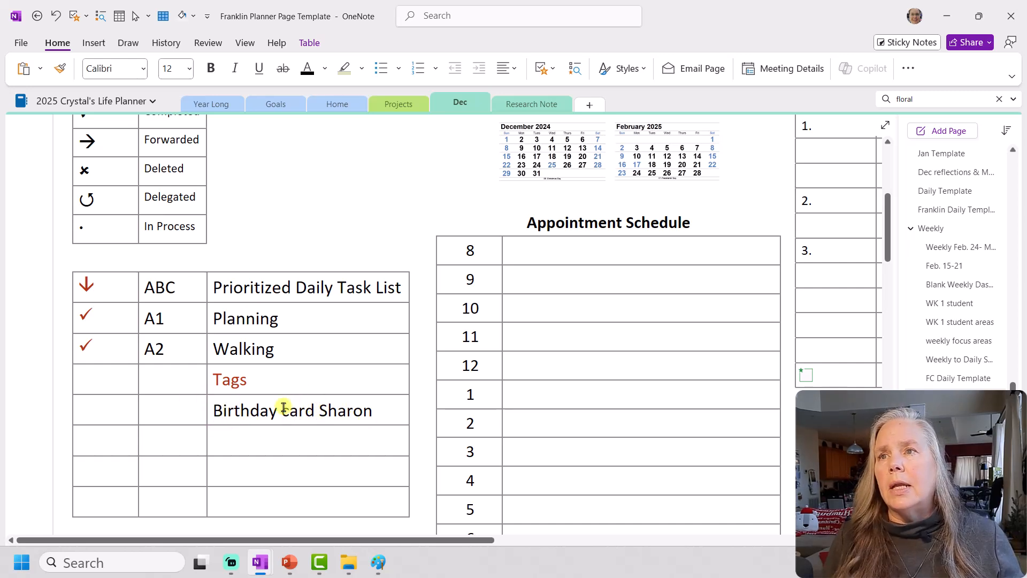
click(87, 17)
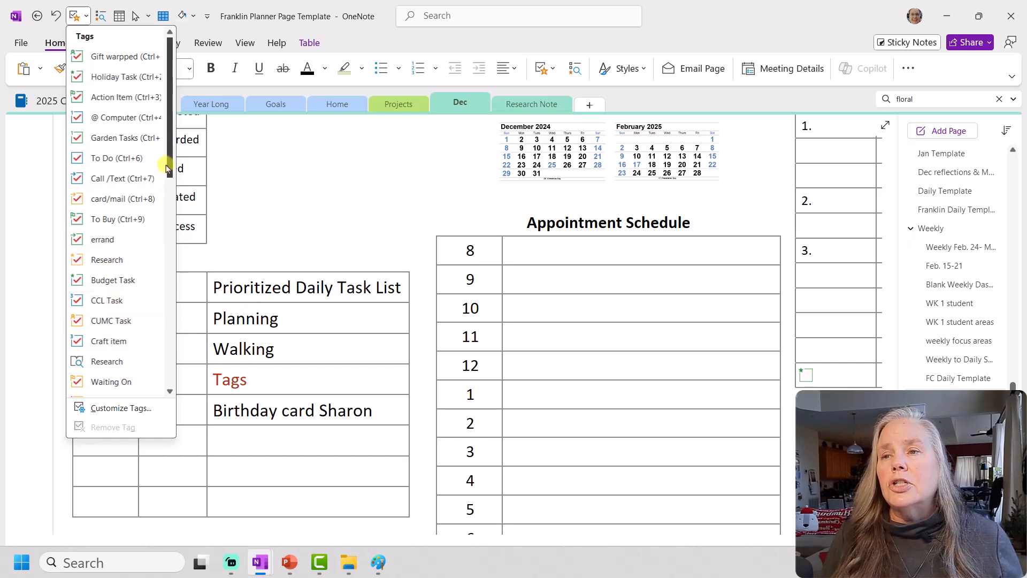
click(105, 223)
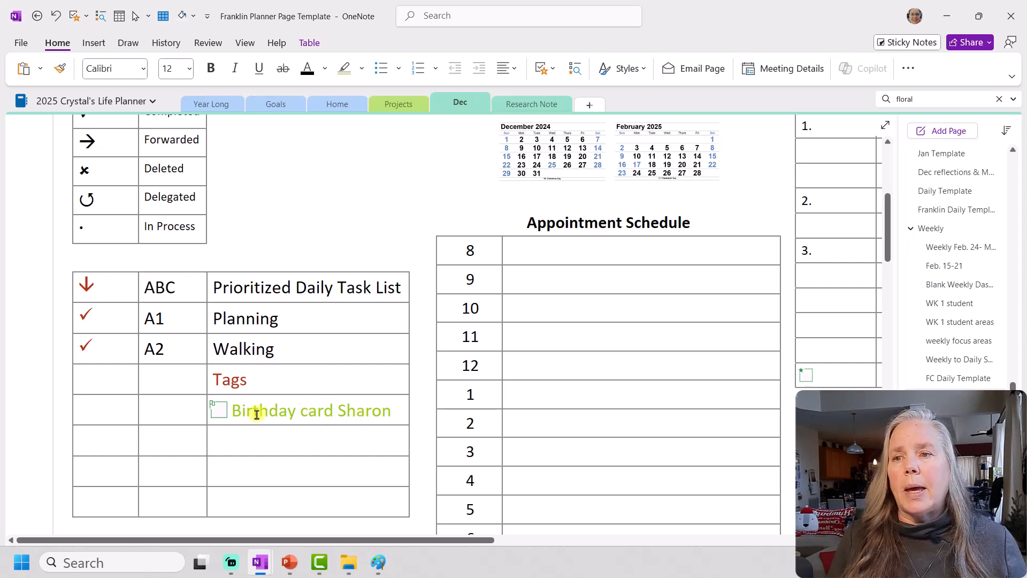
Mark the birthday card task as complete and recolour the status symbols in the task list's first column black
click(219, 413)
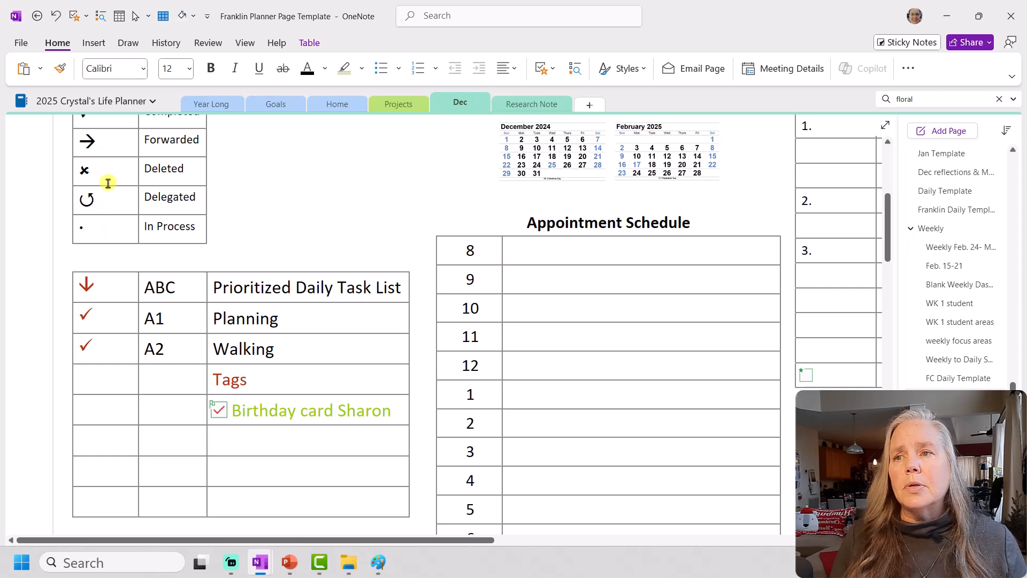
scroll(105, 178, up, 1)
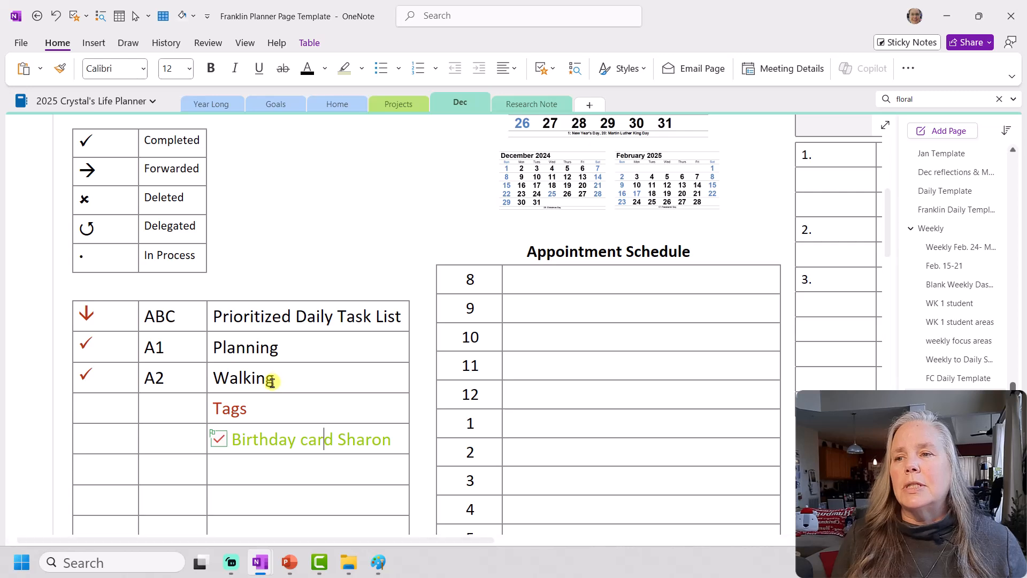
drag(91, 378, 77, 325)
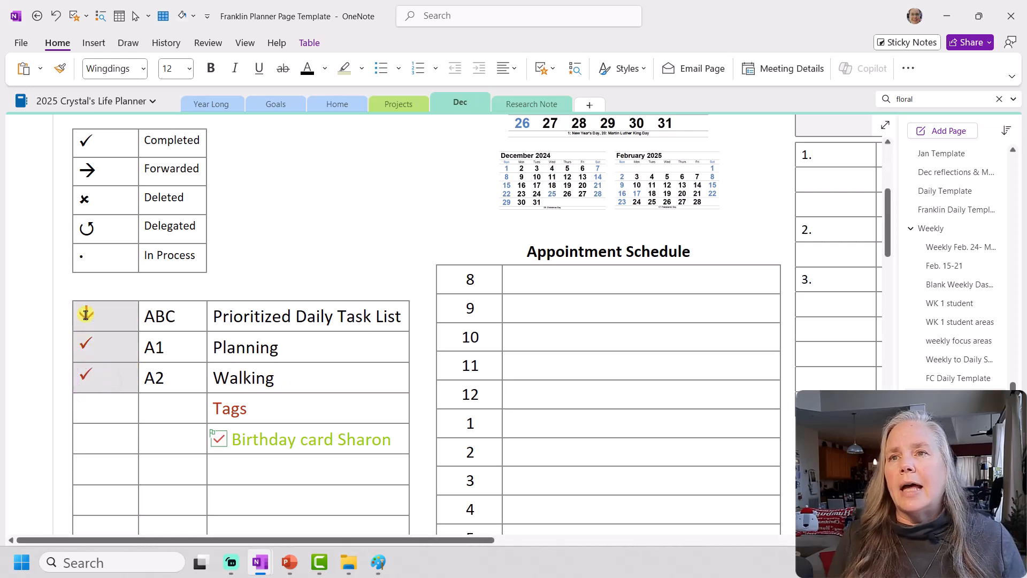
click(306, 62)
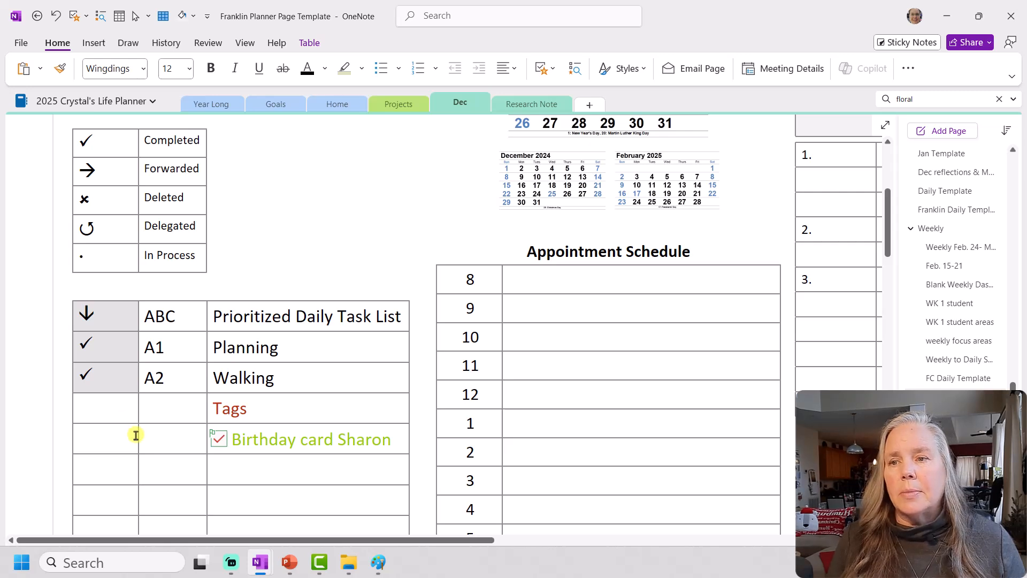
Delete the Tags text and the birthday card task, including its checkbox tag, from the Prioritized Daily Task List
drag(259, 409, 230, 418)
key(BackSpace)
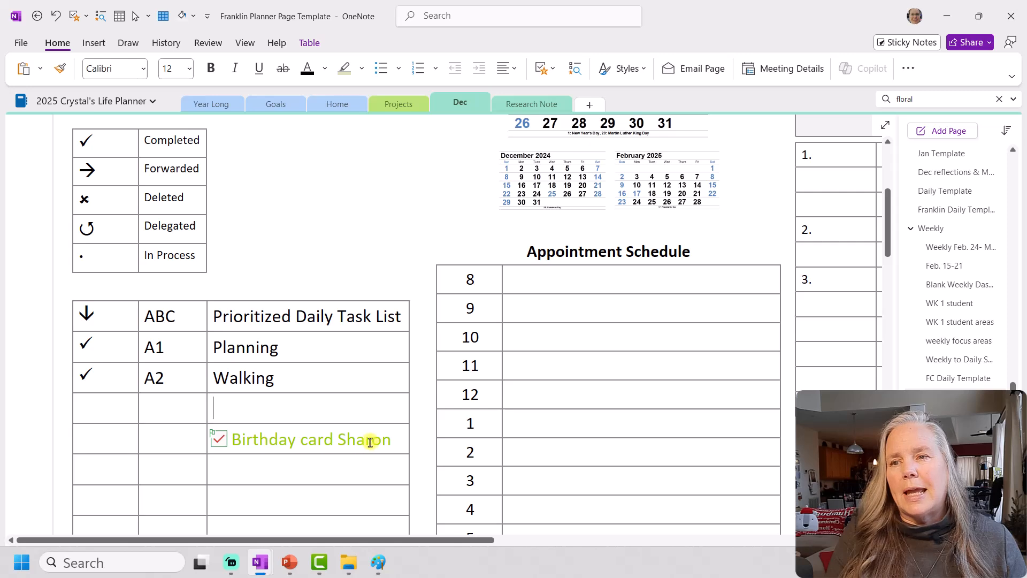
drag(394, 439, 210, 444)
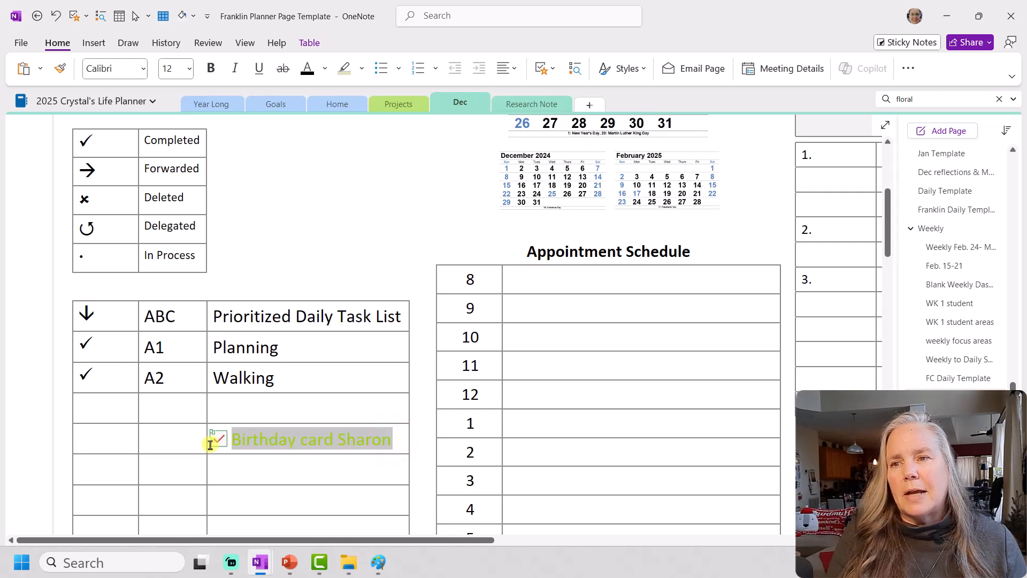
key(BackSpace)
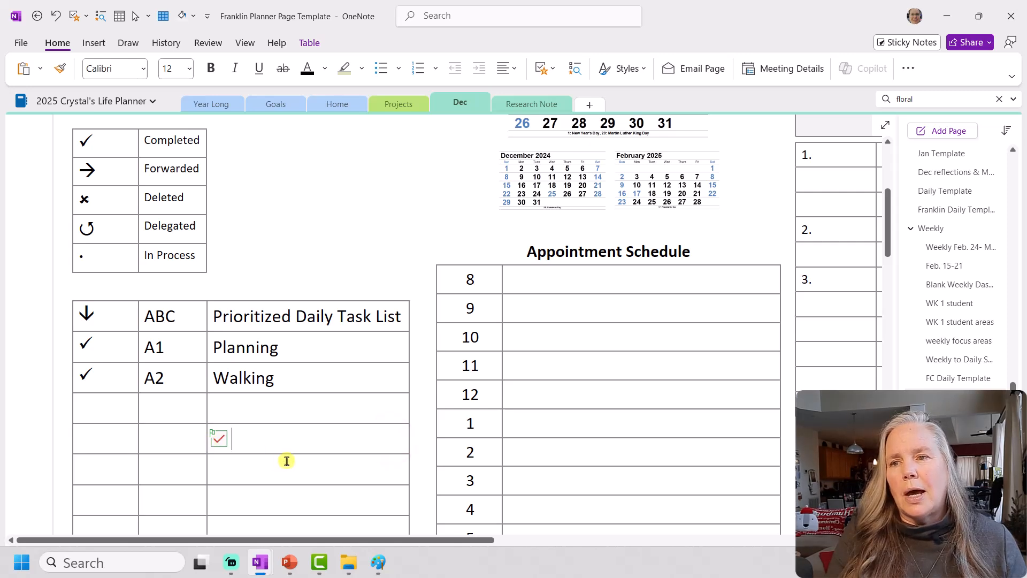
right_click(219, 437)
click(252, 466)
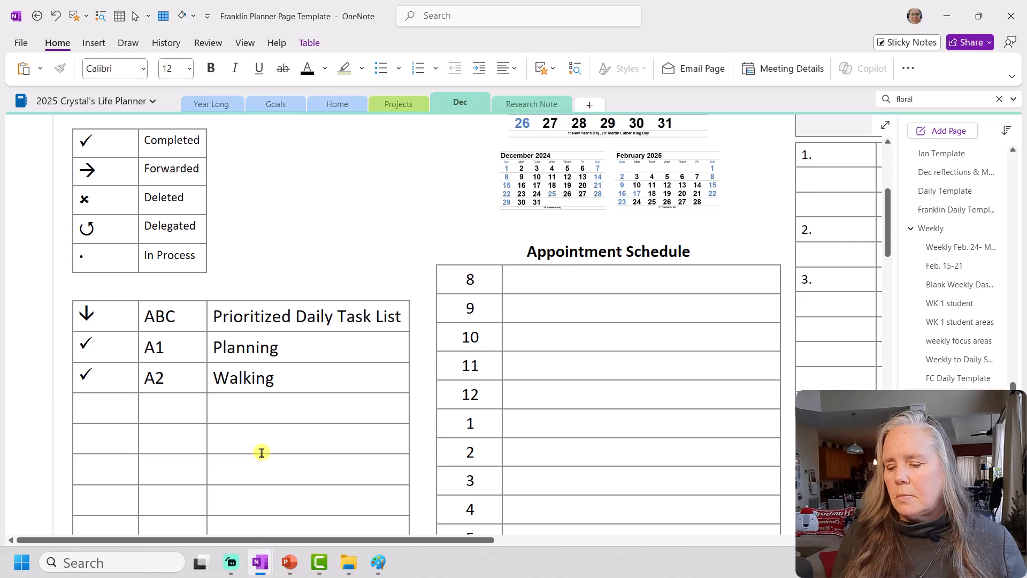
scroll(264, 442, down, 5)
scroll(264, 442, down, 3)
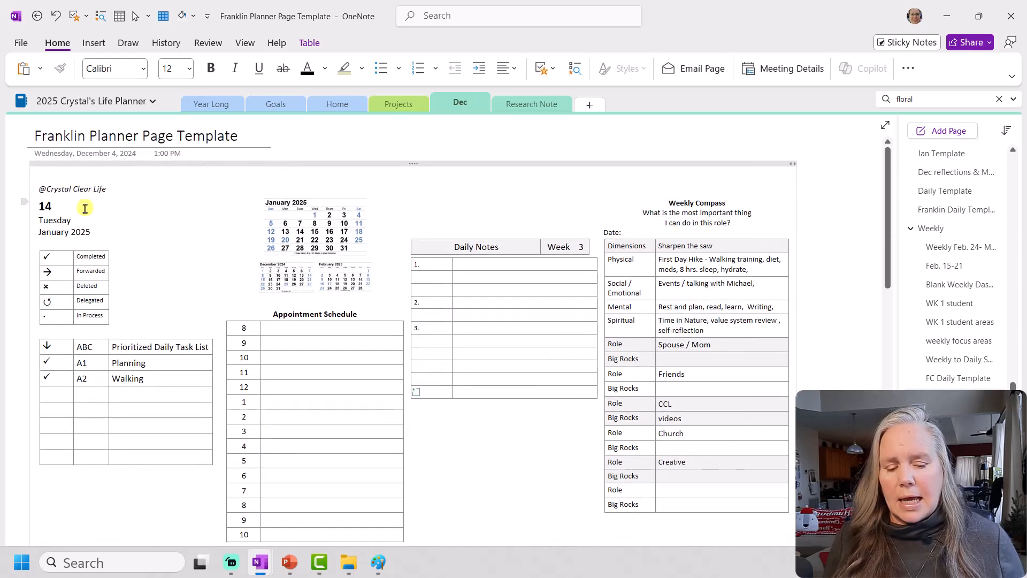
click(64, 176)
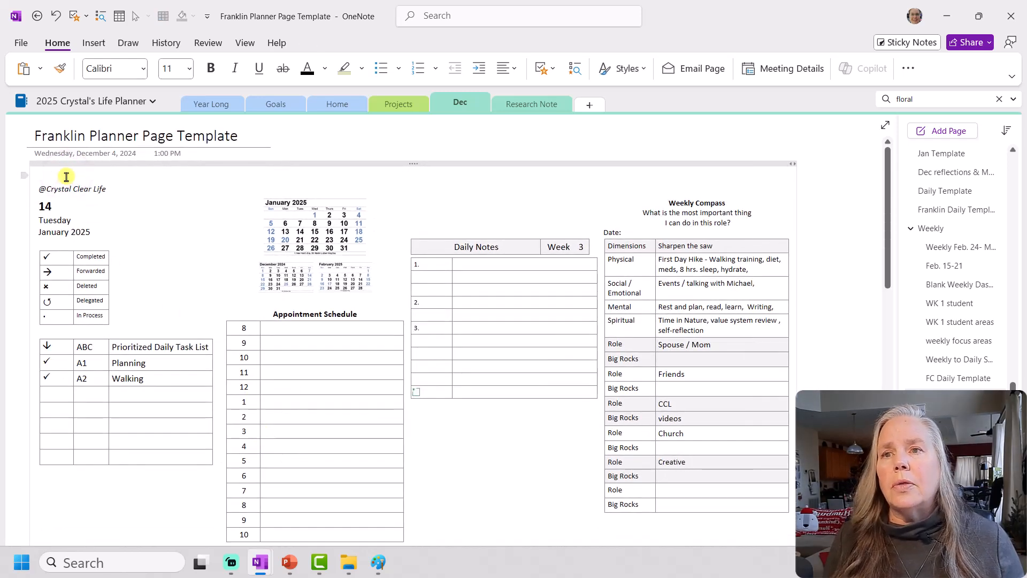
key(Delete)
Widen the Week column of the Daily Notes header to line up with the edge of the notes table beneath it
scroll(95, 213, down, 1)
scroll(95, 213, down, 4)
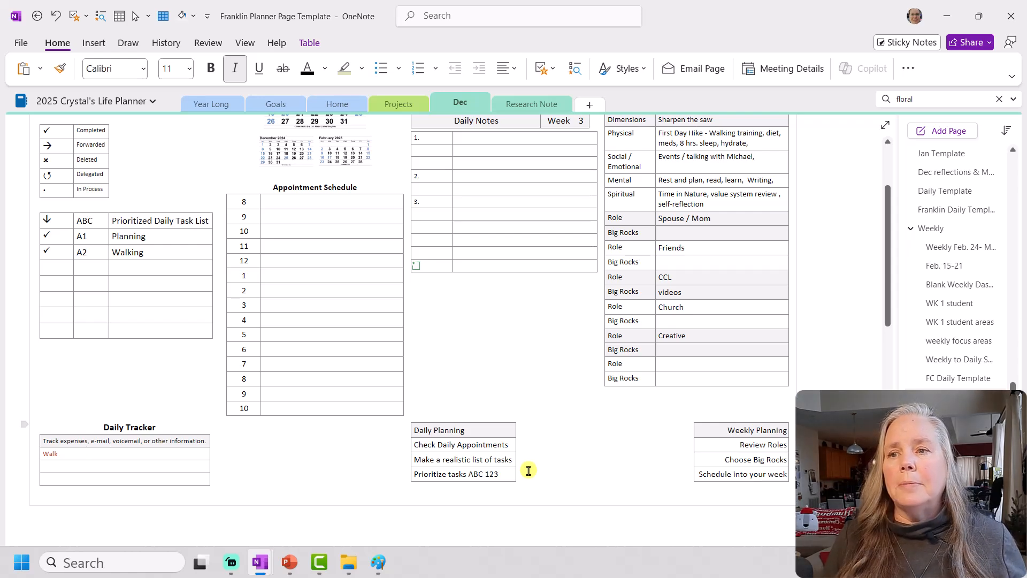
scroll(522, 383, up, 3)
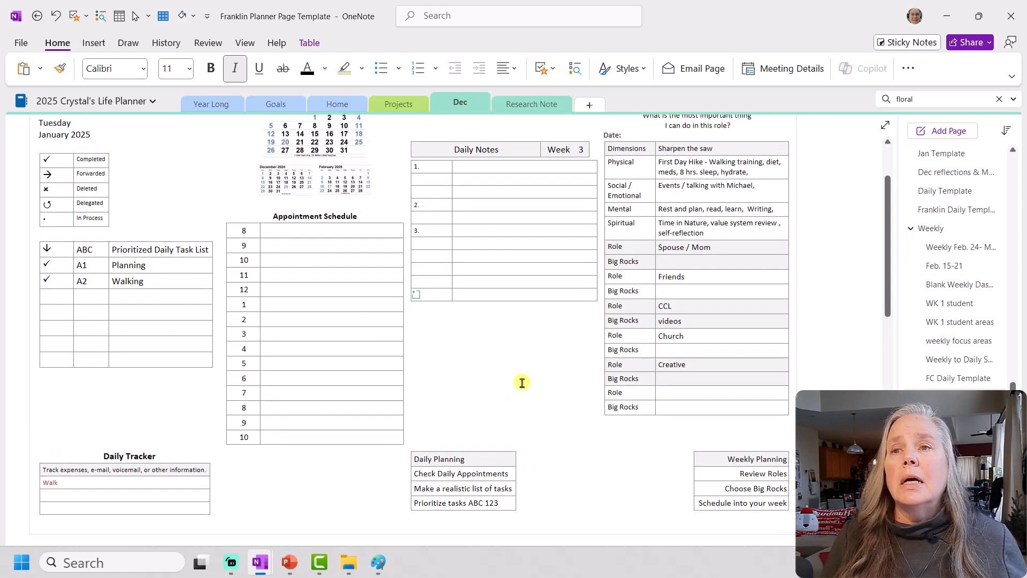
scroll(522, 383, up, 1)
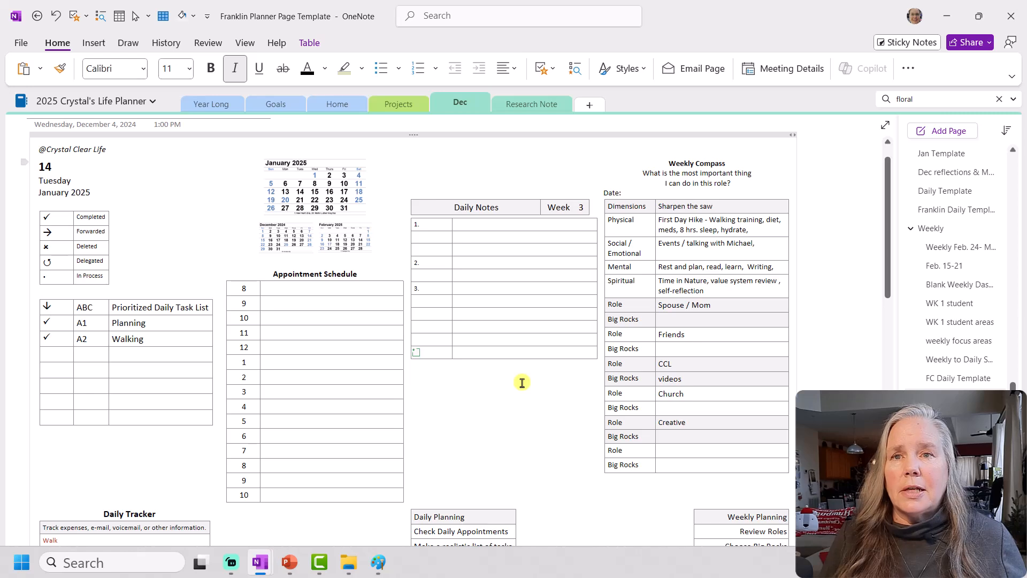
click(588, 206)
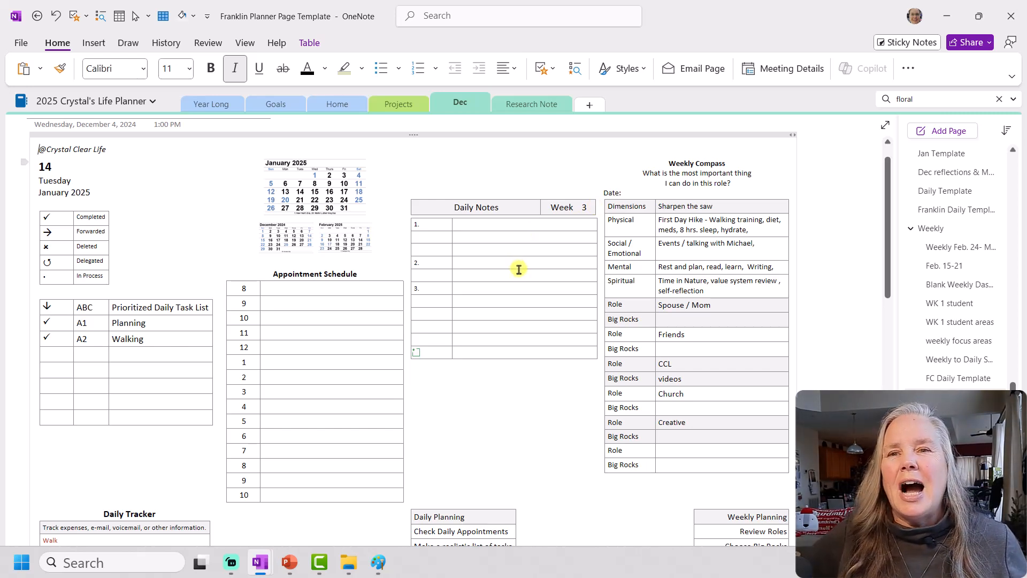
click(593, 208)
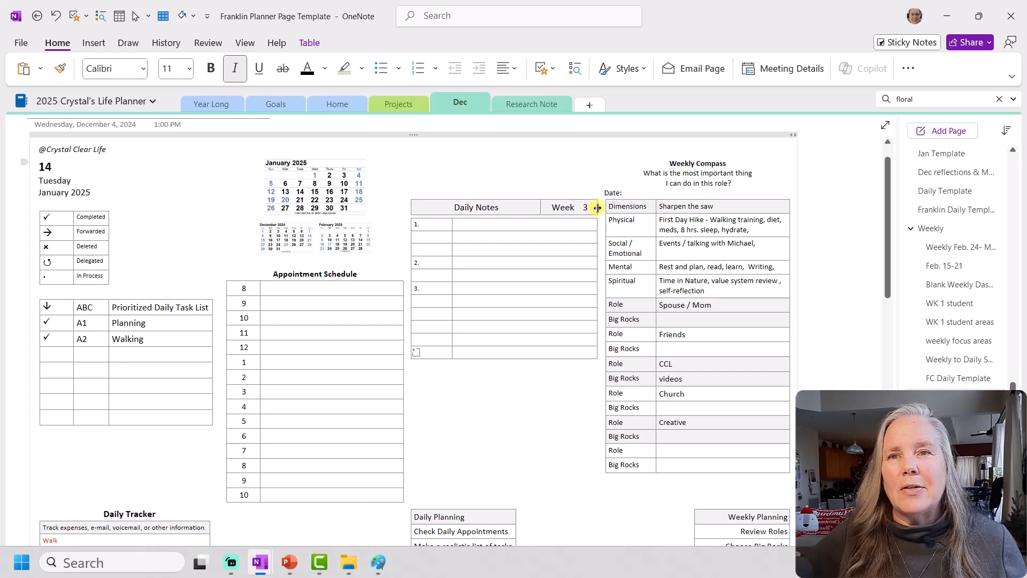
drag(597, 207, 596, 208)
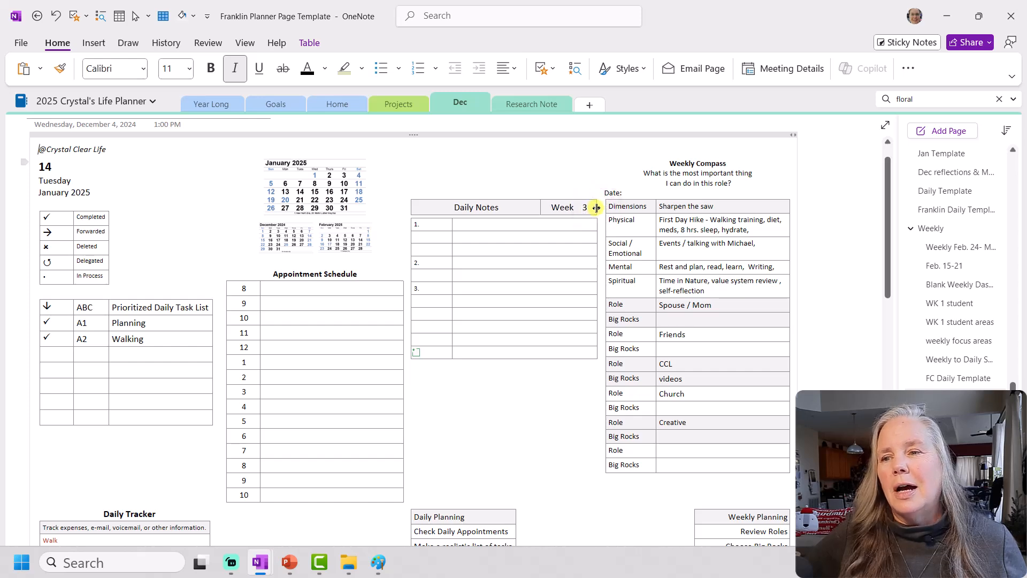
Remove the week number from the Week cell of the Daily Notes header
scroll(558, 400, down, 1)
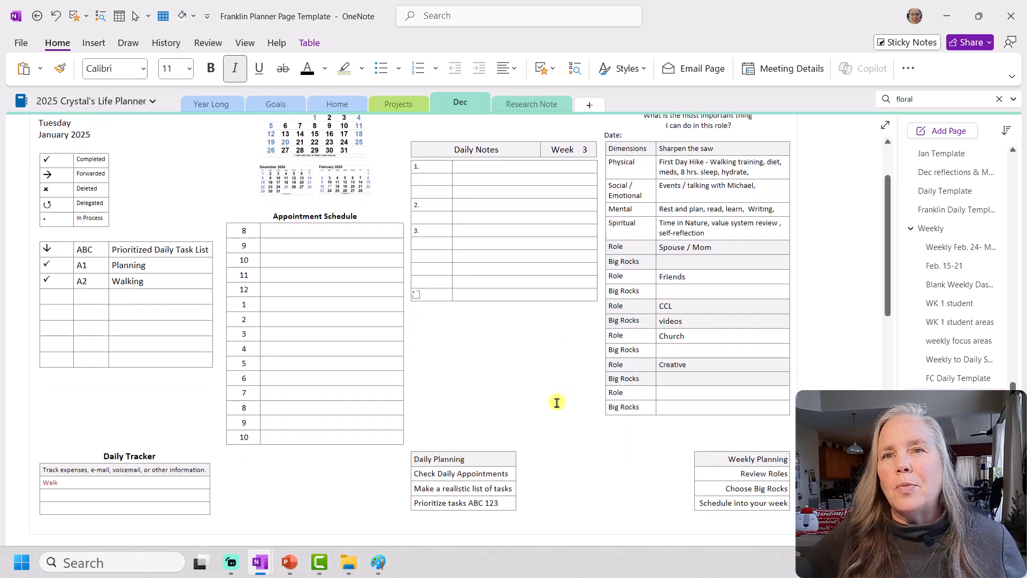
click(587, 149)
key(BackSpace)
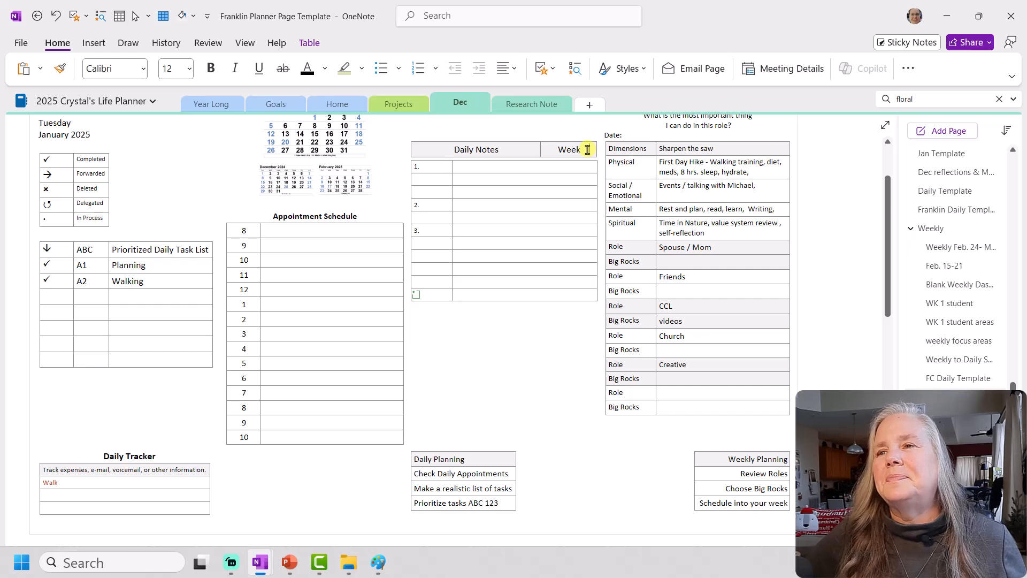
Change the date heading above the status legend to day 1 and the weekday to Wednesday
scroll(590, 147, up, 1)
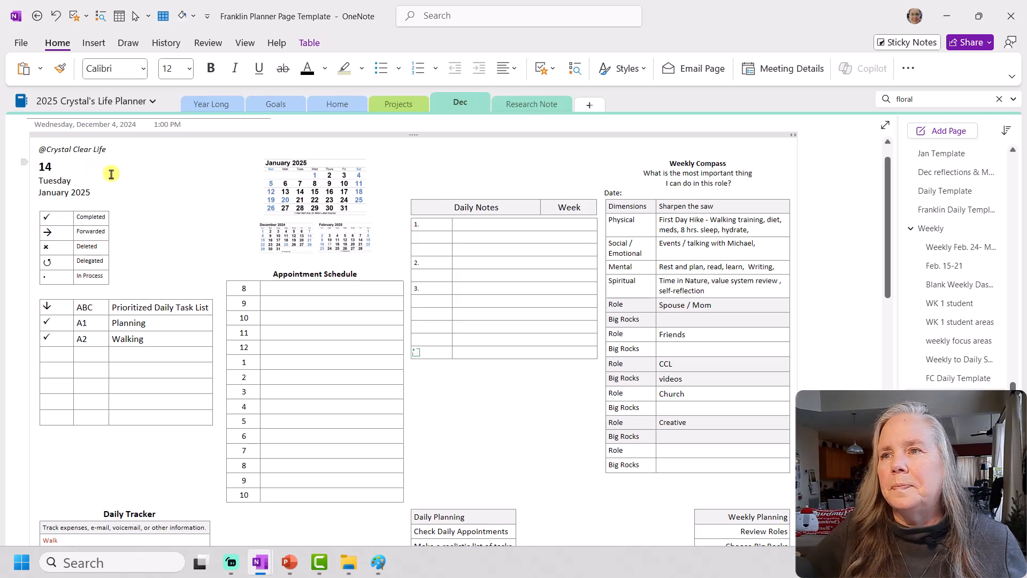
click(53, 169)
key(BackSpace)
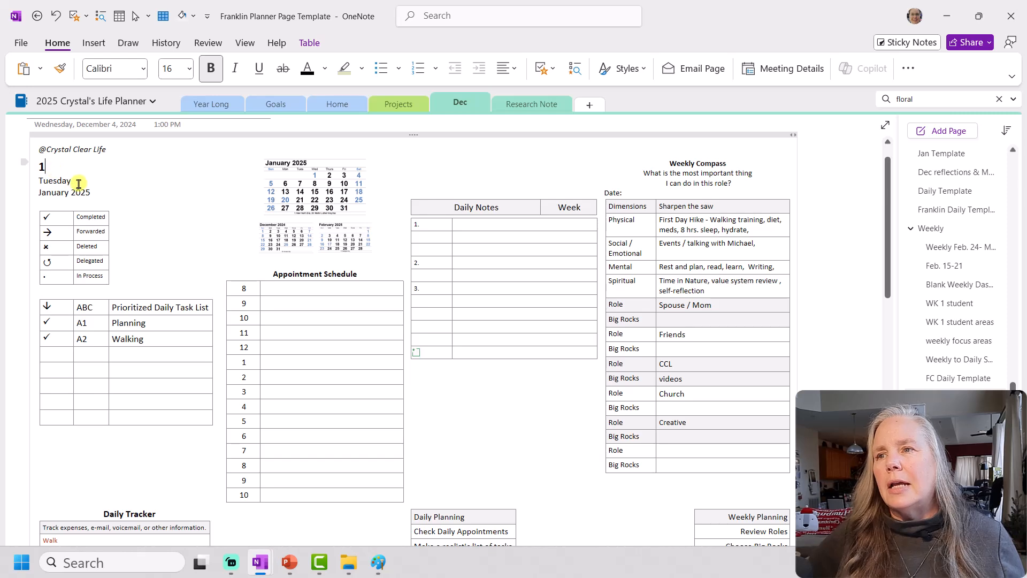
drag(73, 181, 37, 180)
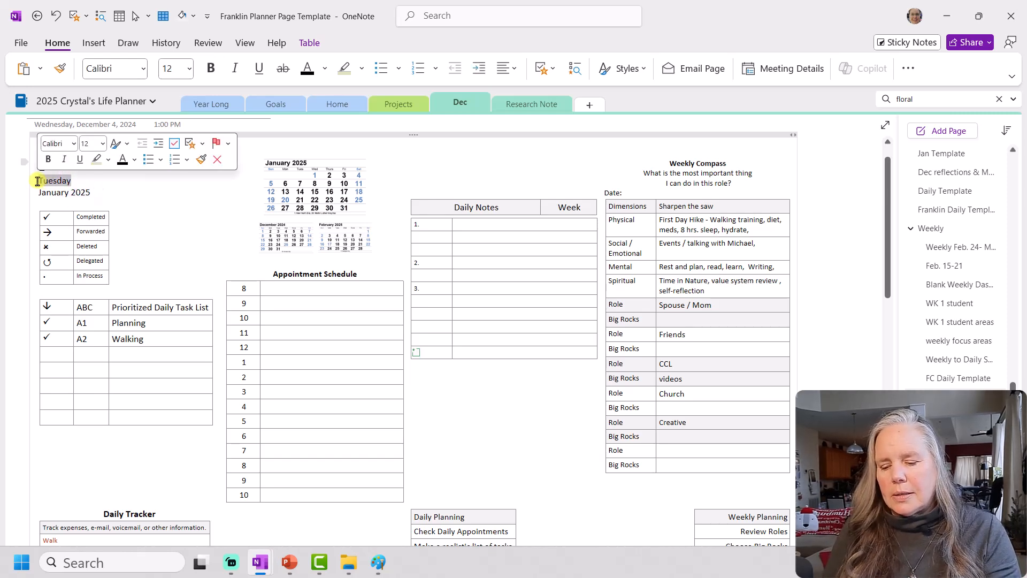
text(Wedn)
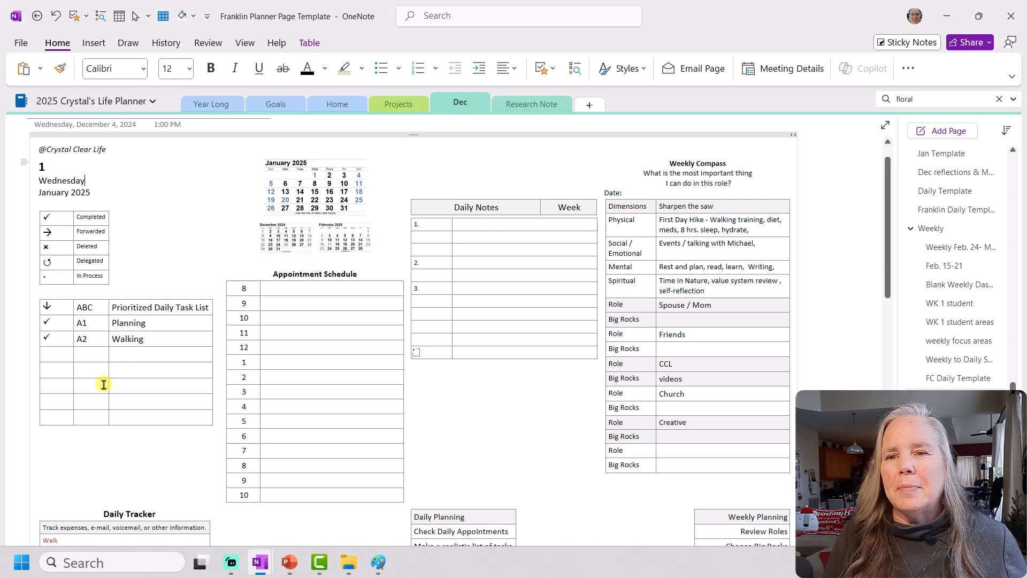
Make the header rows of the Prioritized Daily Task List and Daily Notes tables bold
scroll(104, 384, down, 2)
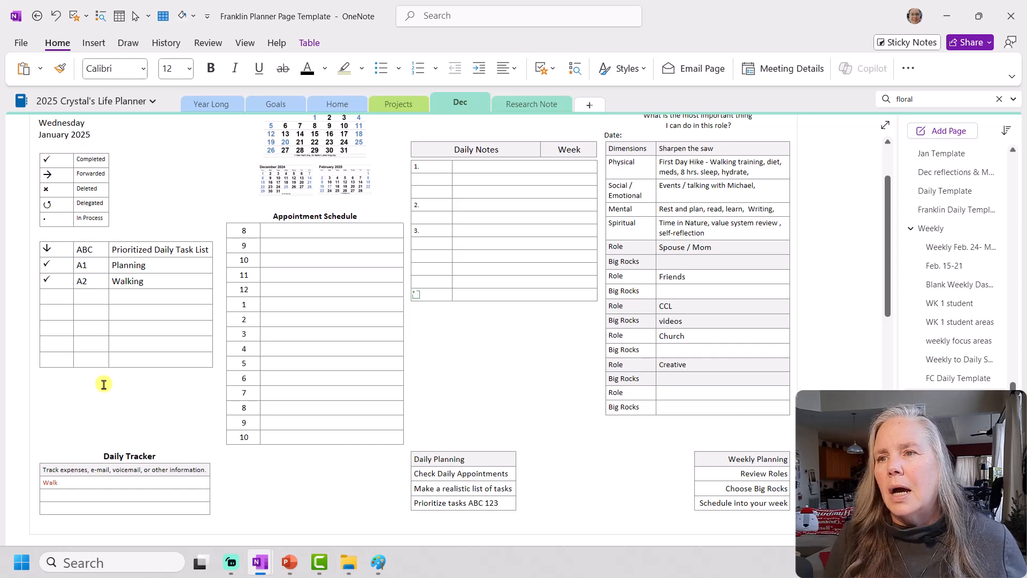
scroll(104, 384, up, 1)
drag(42, 276, 135, 274)
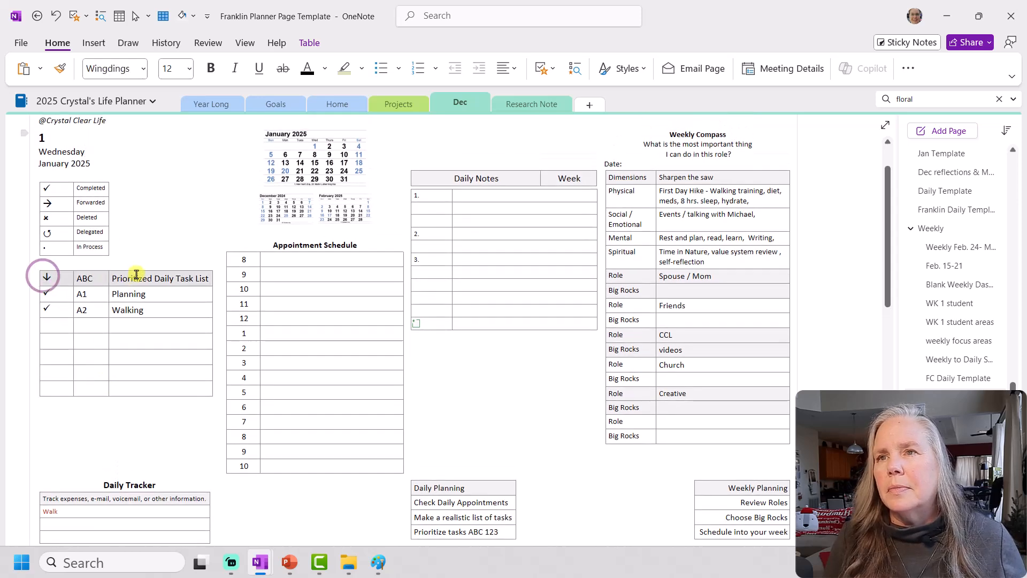
click(209, 68)
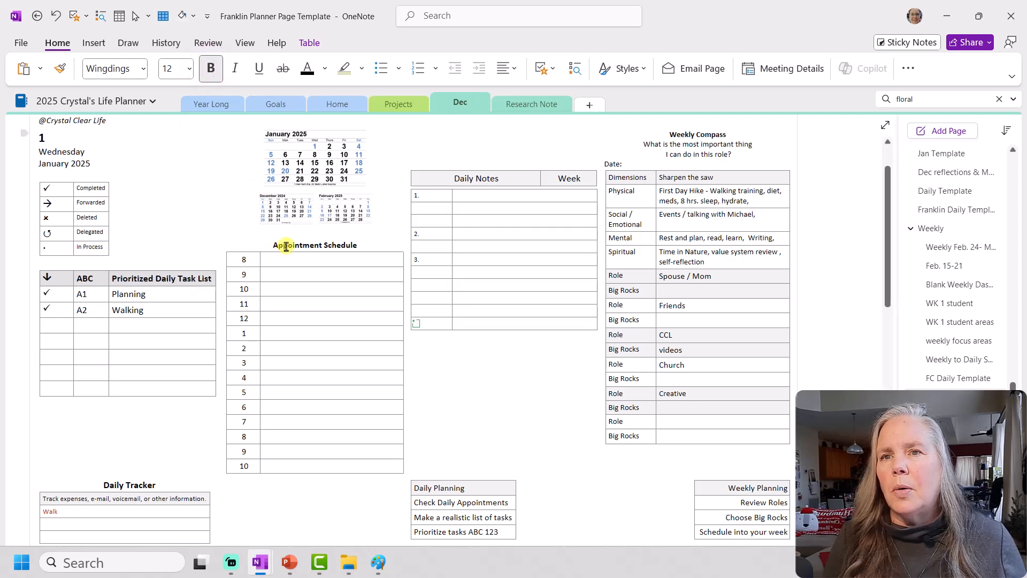
click(452, 178)
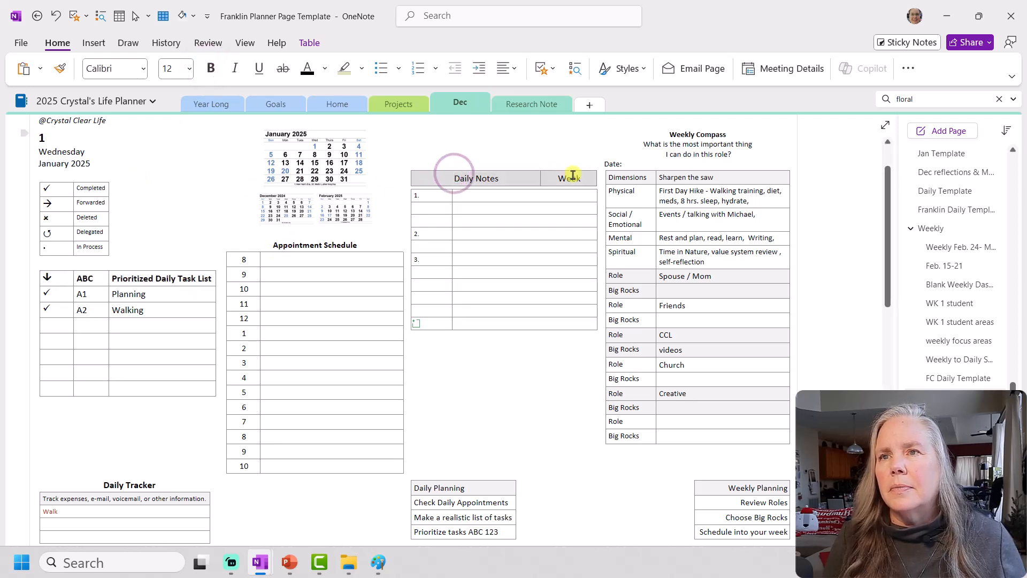
click(211, 68)
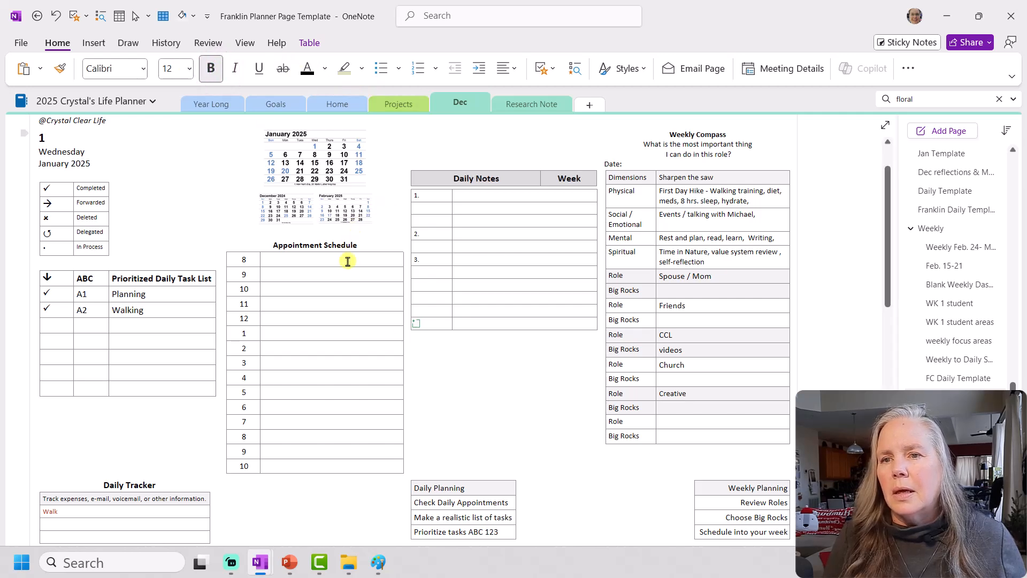
Make the Daily Planning and Weekly Planning headings bold
drag(411, 489, 467, 488)
click(212, 67)
drag(726, 488, 785, 488)
click(210, 68)
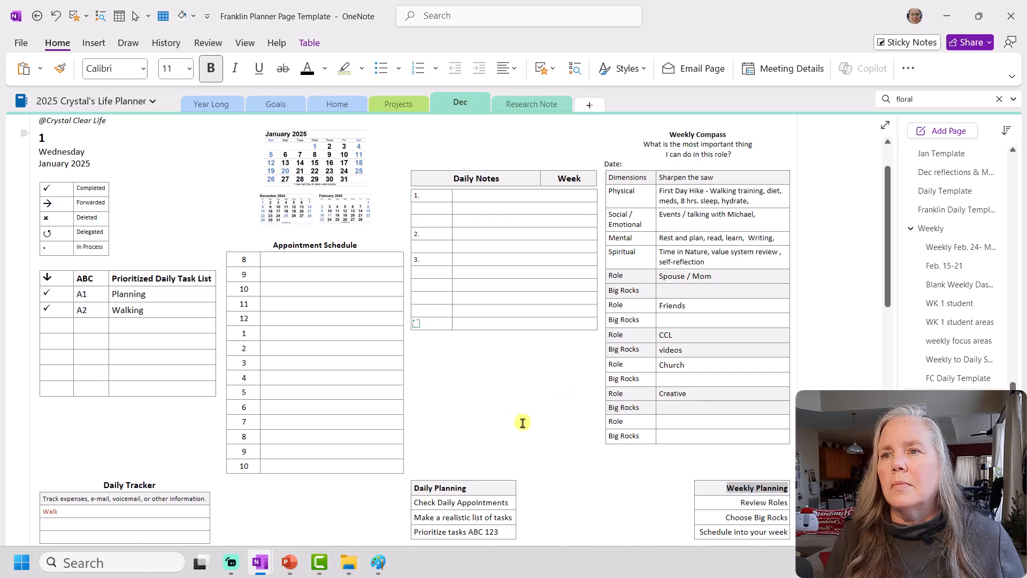
click(560, 419)
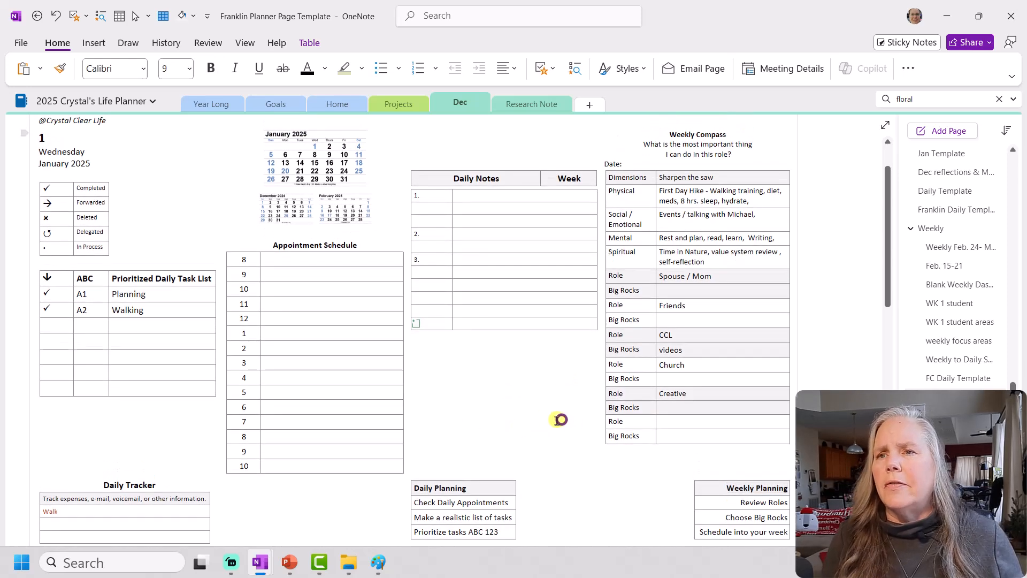
Apply the Prioritized Daily Task List heading's formatting to the Appointment Schedule heading with Format Painter and center it
click(172, 279)
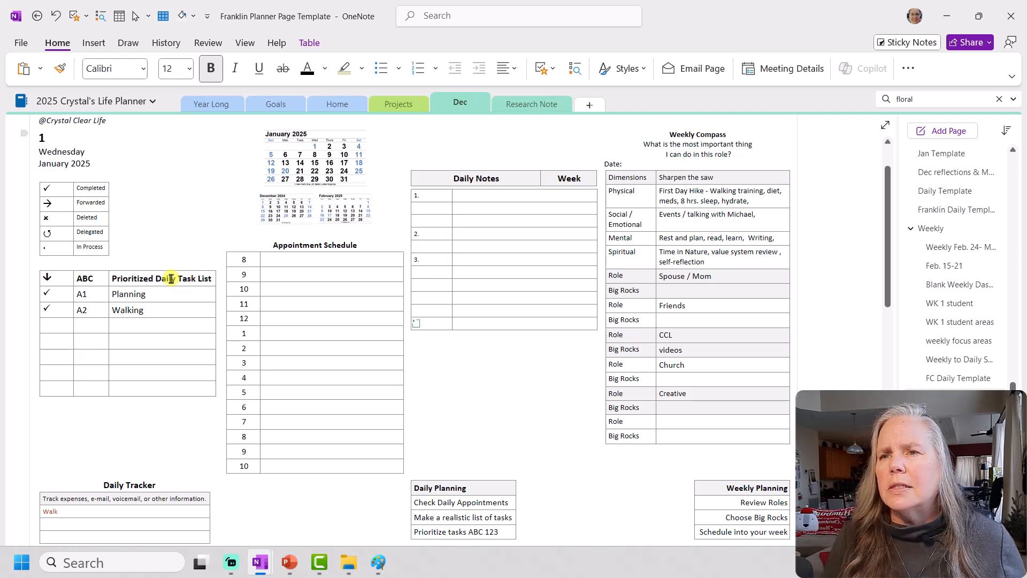
click(283, 244)
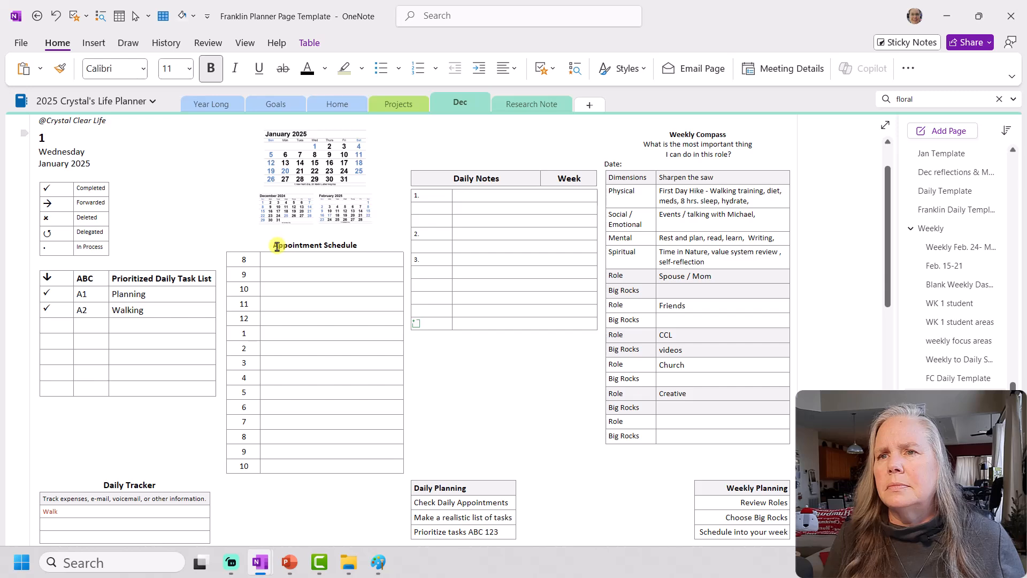
drag(269, 247, 359, 246)
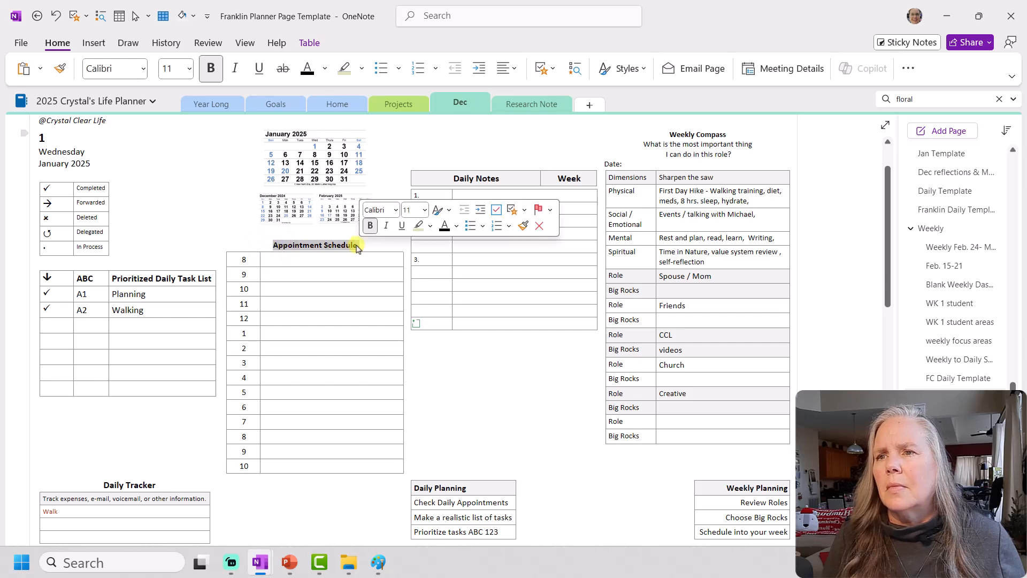
click(134, 277)
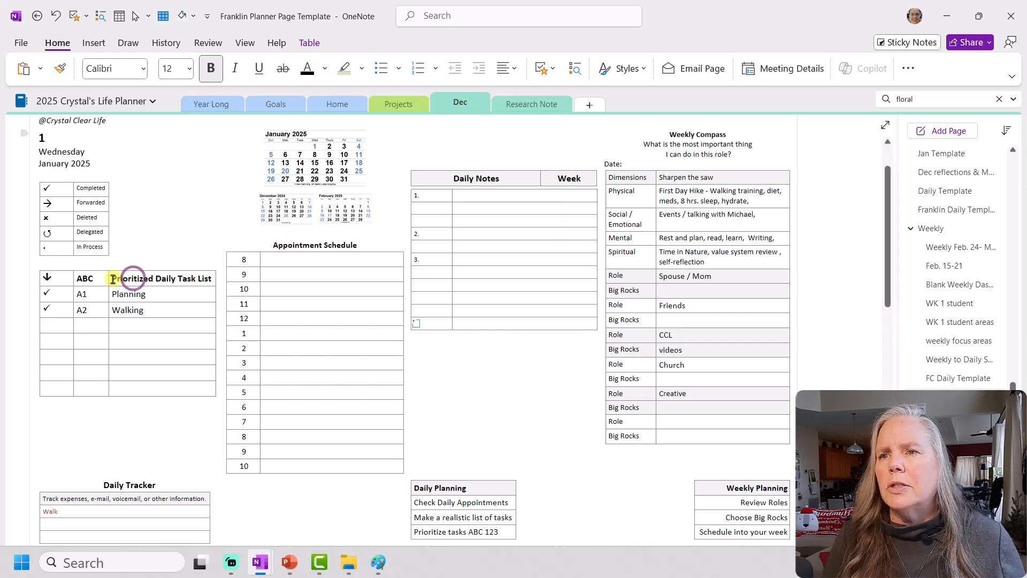
drag(111, 277, 208, 278)
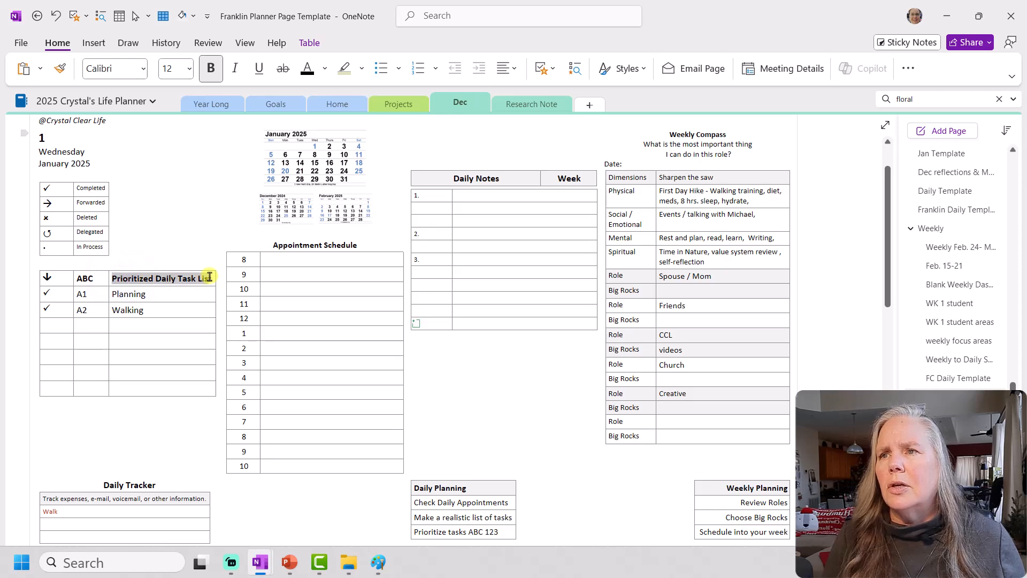
click(59, 67)
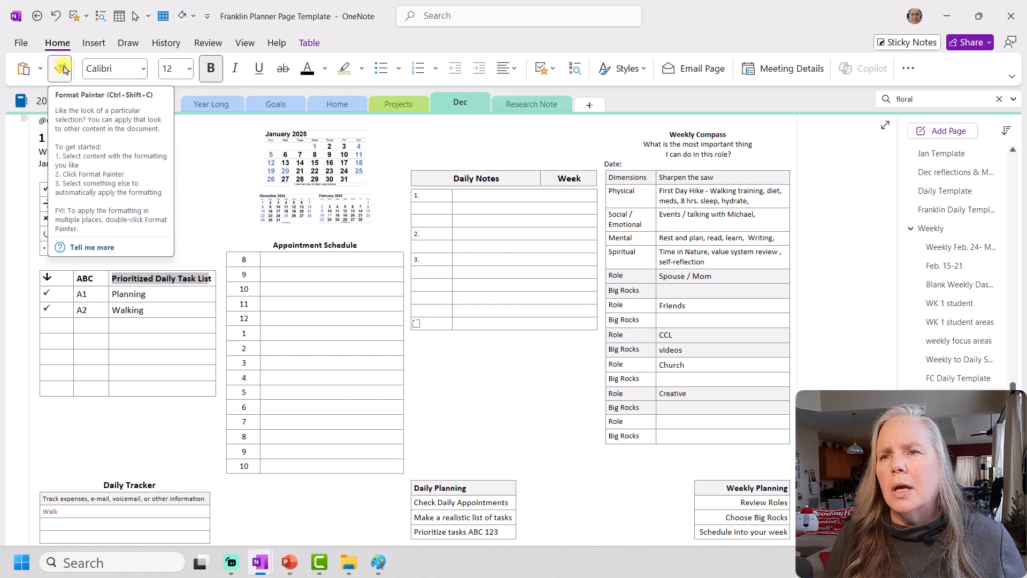
drag(266, 245, 356, 246)
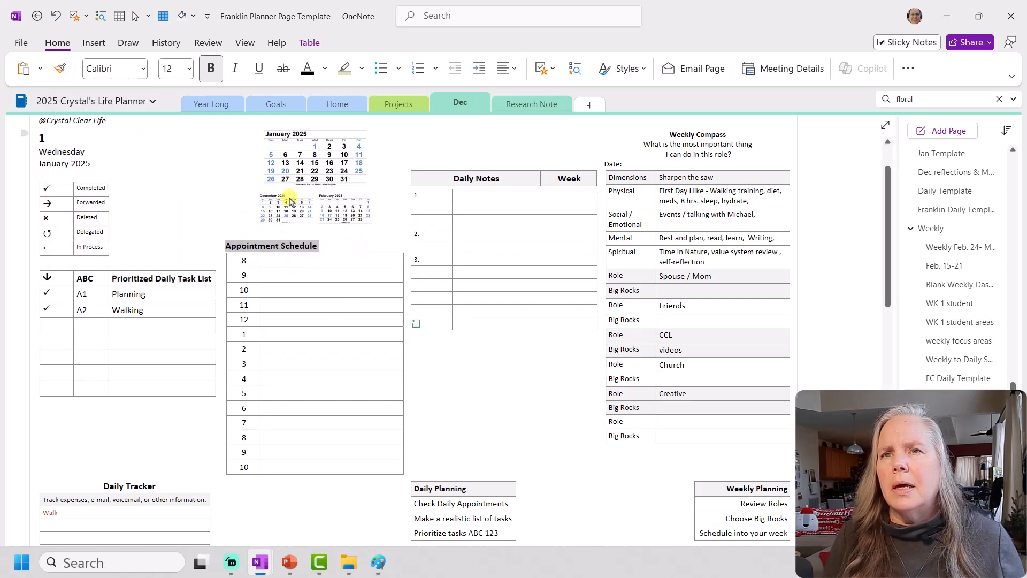
click(504, 68)
click(514, 110)
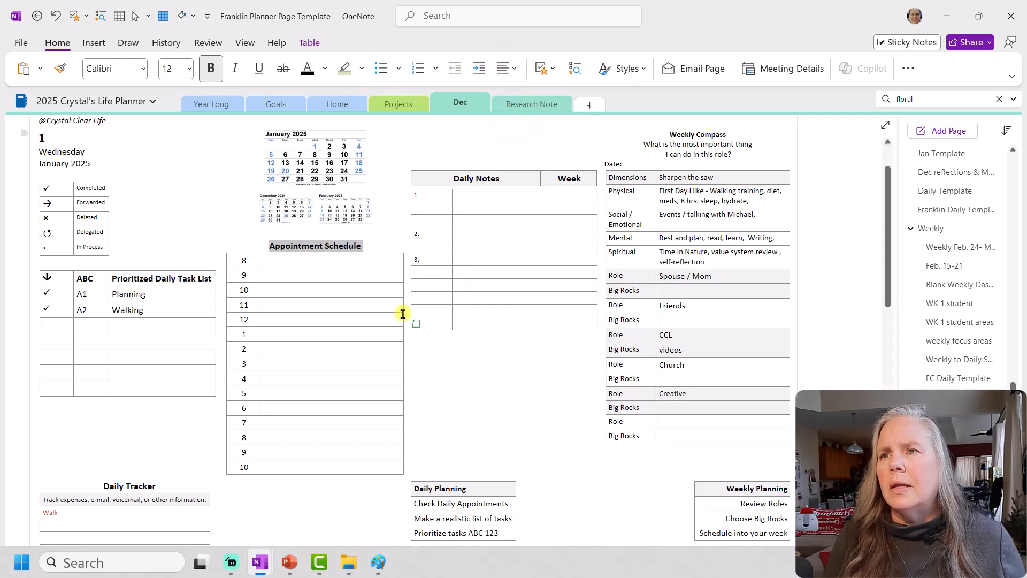
Apply the Appointment Schedule heading's formatting to the Daily Tracker heading and check the Daily Planning, Weekly Planning and Daily Notes headings
click(59, 68)
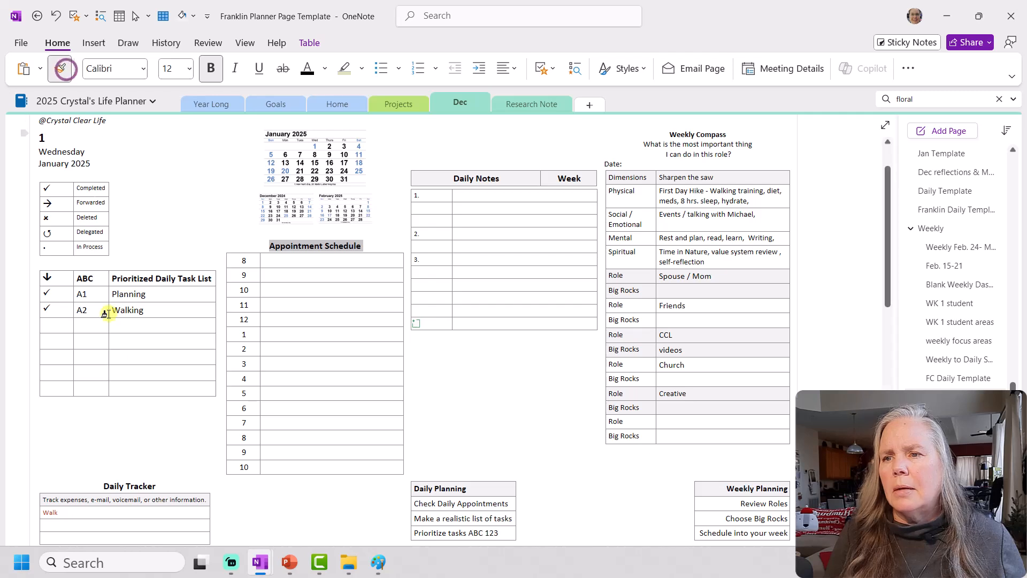
drag(104, 484, 160, 478)
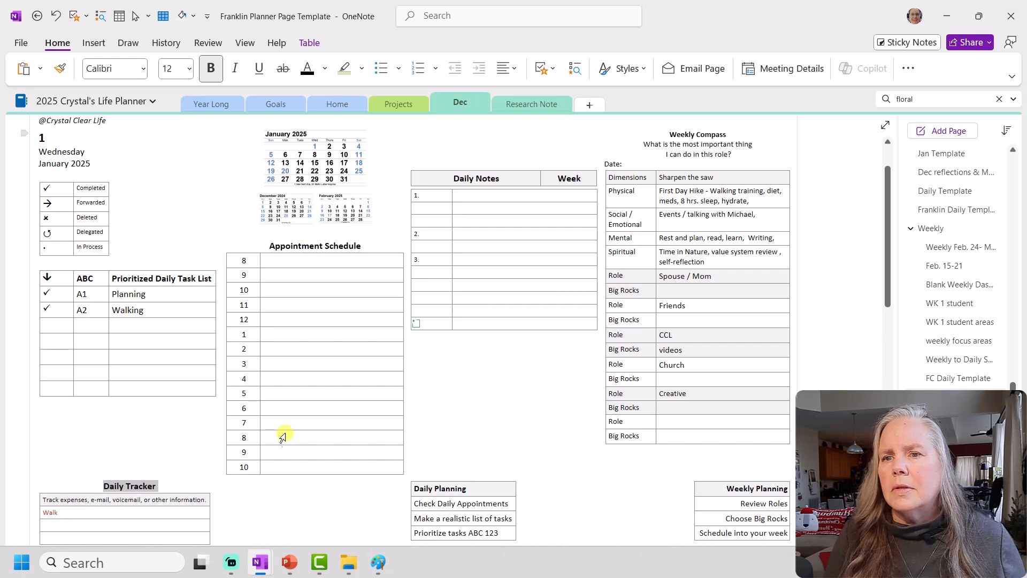
click(424, 489)
click(741, 490)
click(499, 180)
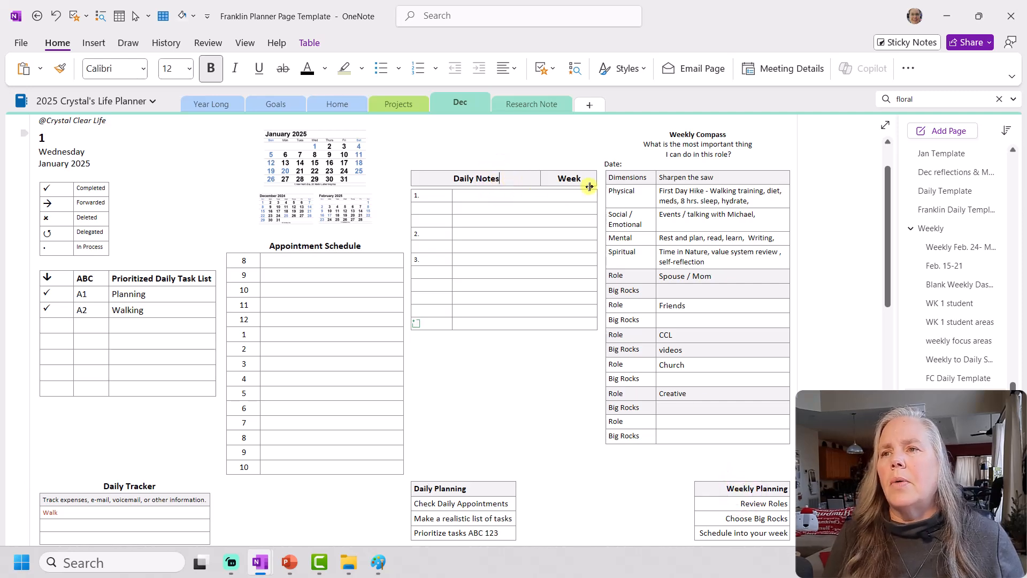
Copy the entire daily template layout from the Franklin Planner Page Template page
scroll(456, 403, up, 1)
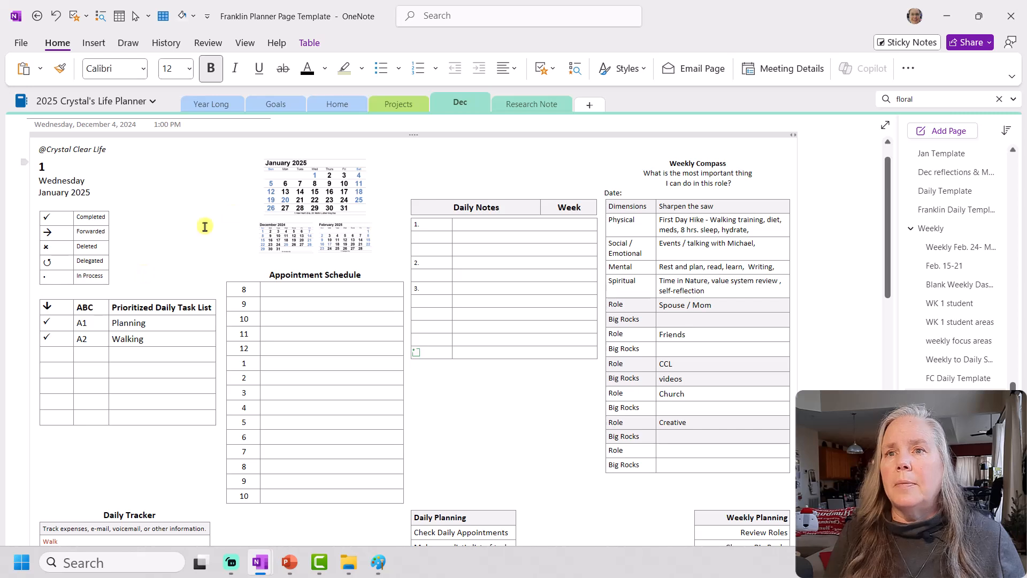
click(408, 135)
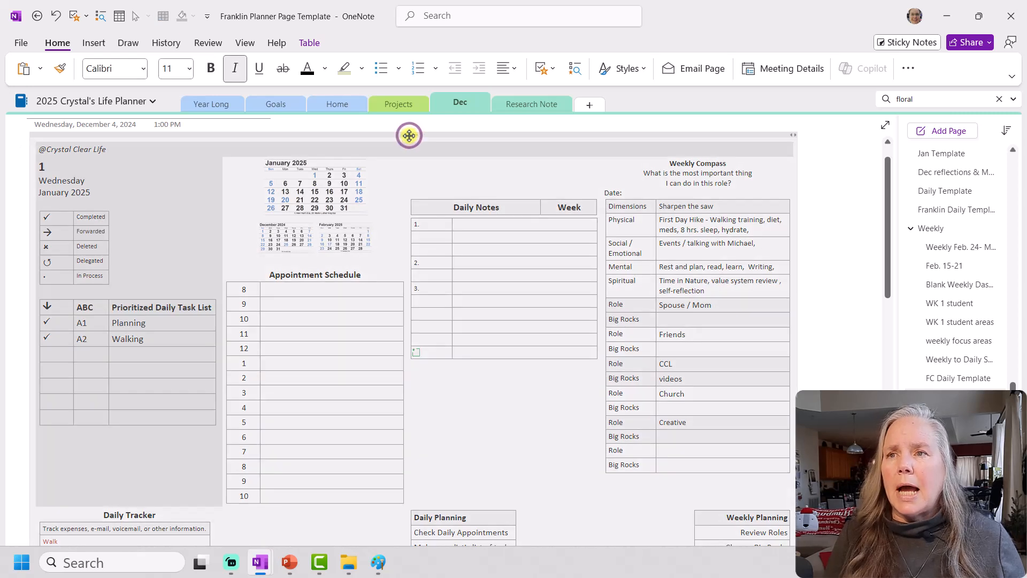
right_click(408, 134)
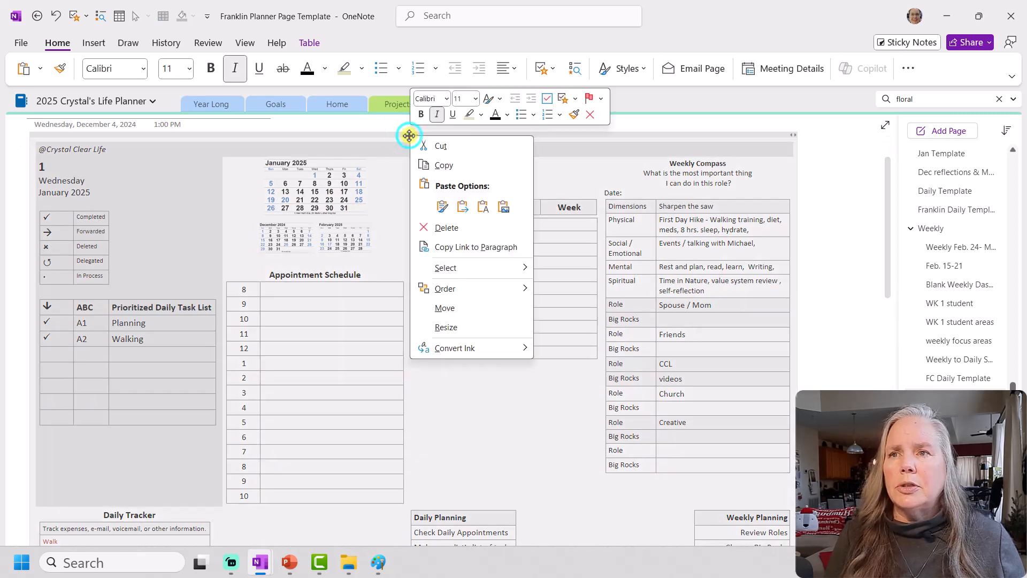
click(443, 166)
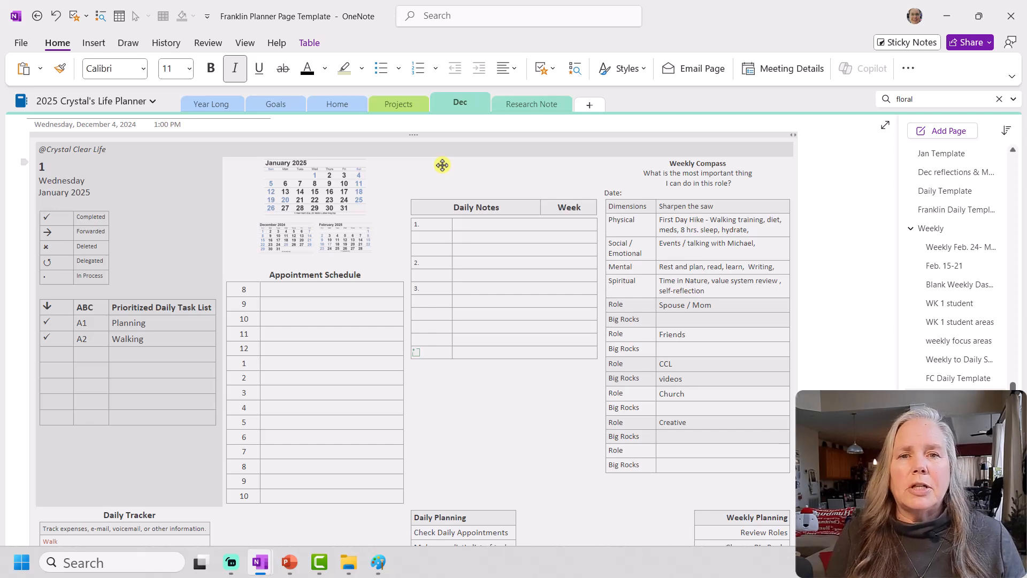
Open the day 1 page under Goals 2024 and replace its daily layout with the copied template
drag(1013, 386, 996, 197)
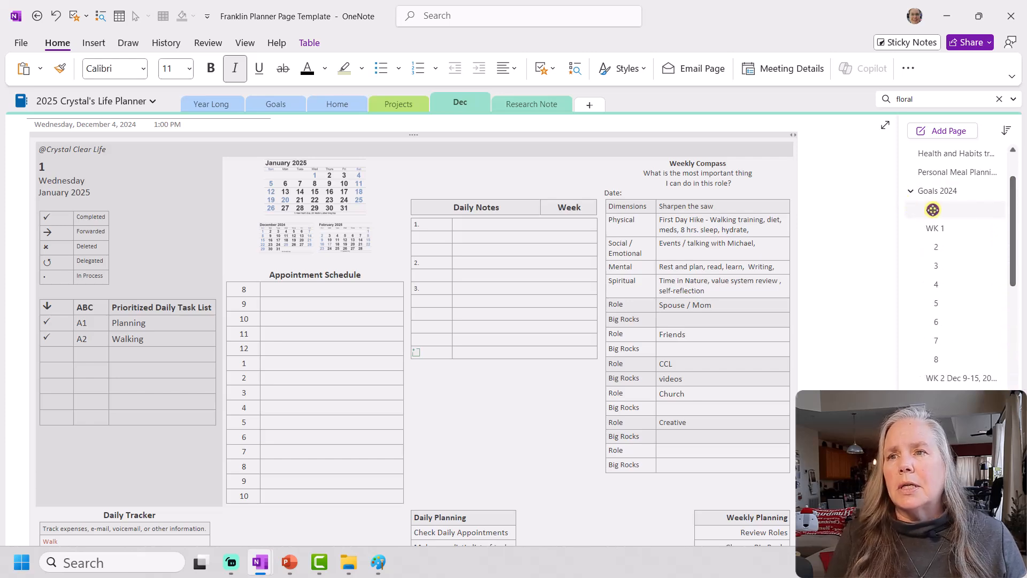
click(933, 209)
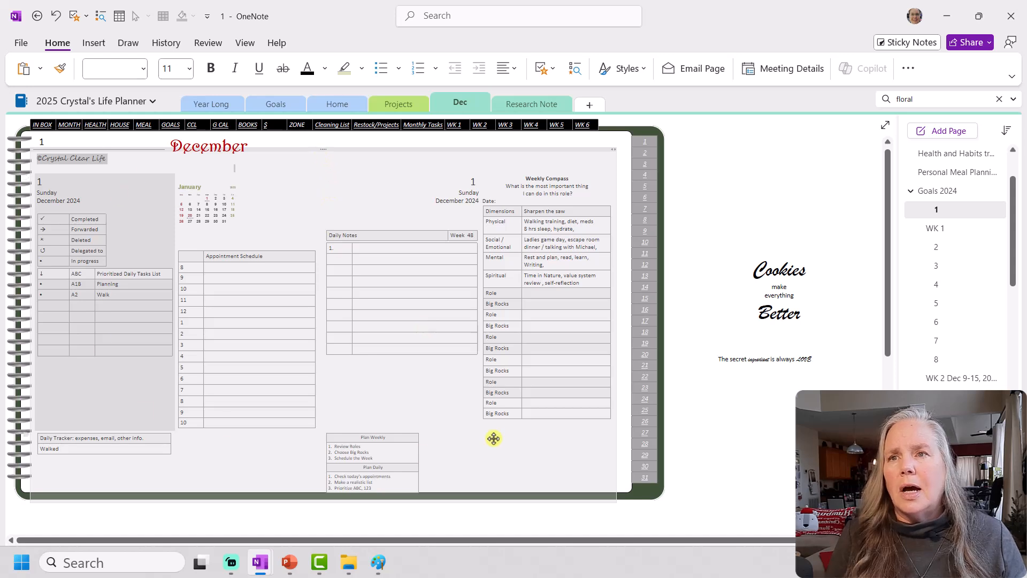
click(319, 192)
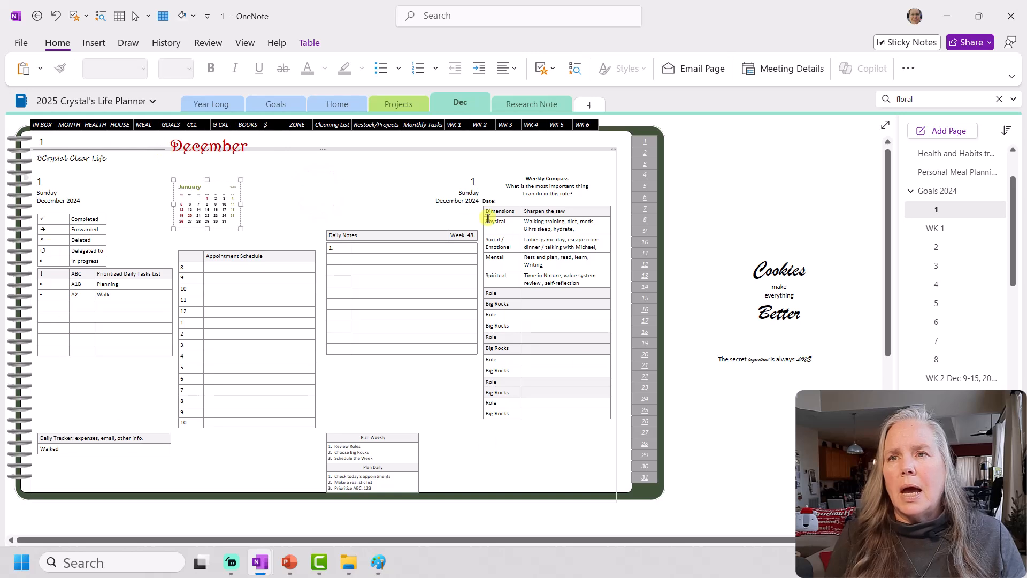
click(319, 150)
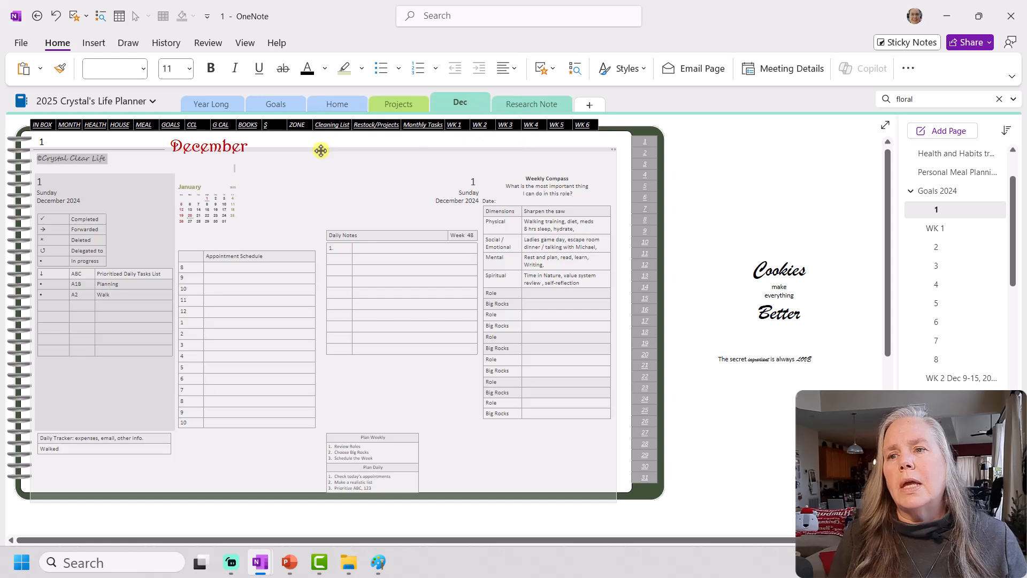
key(ctrl+v)
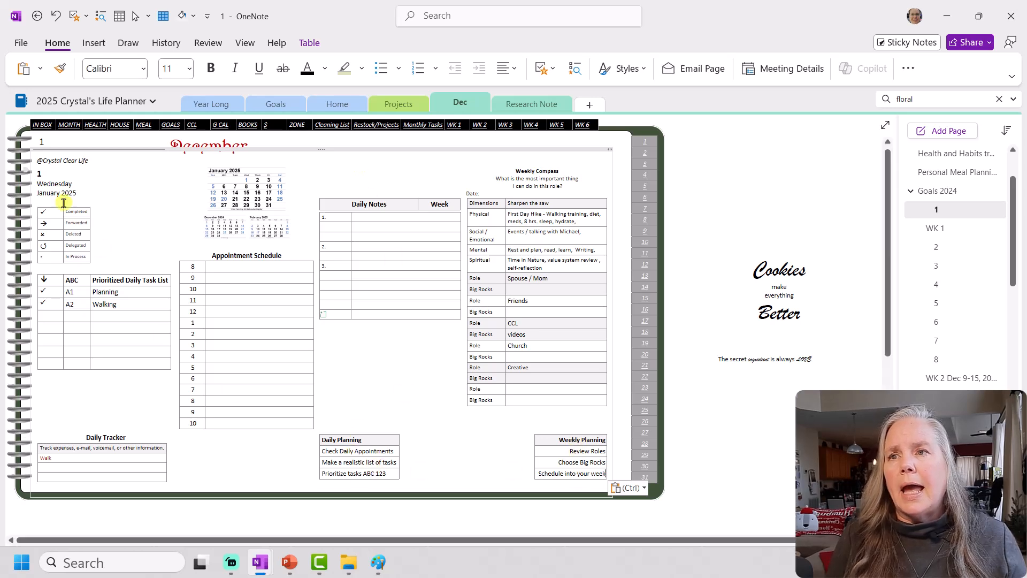
Delete the December title from the day 1 page
click(165, 188)
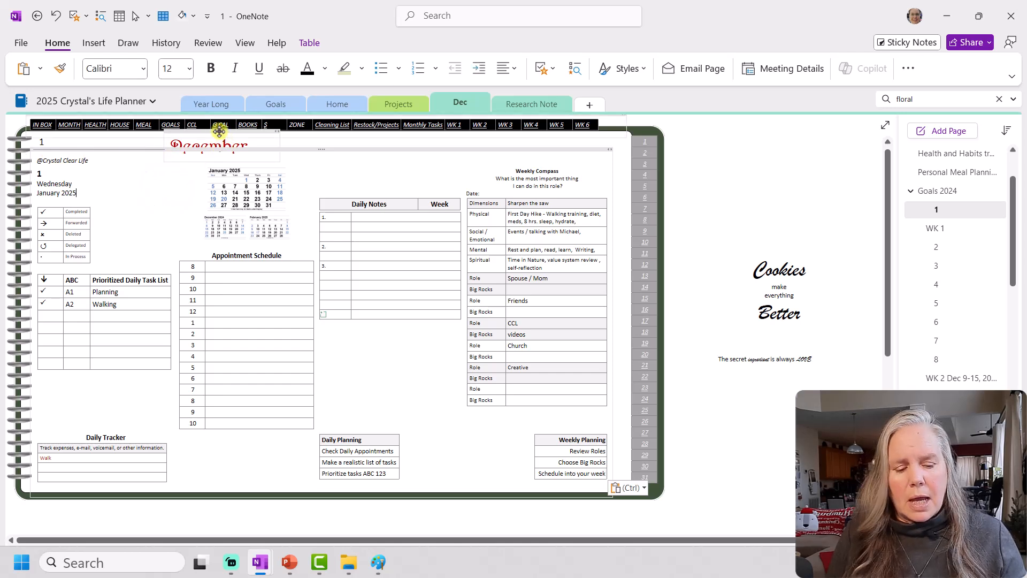
click(219, 132)
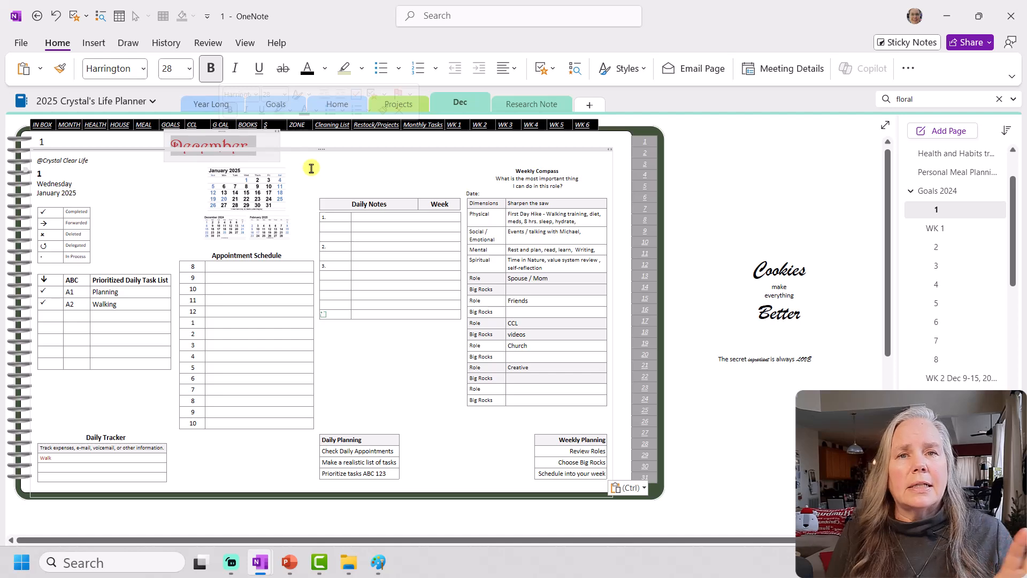
key(BackSpace)
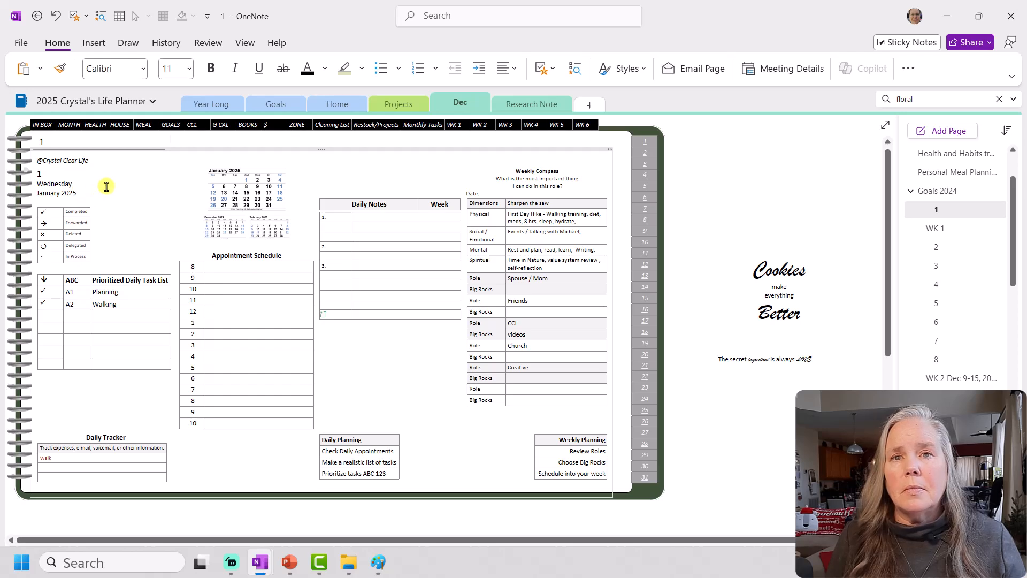
Delete the two cookie quote text boxes beside the planner on the day 1 page
click(755, 265)
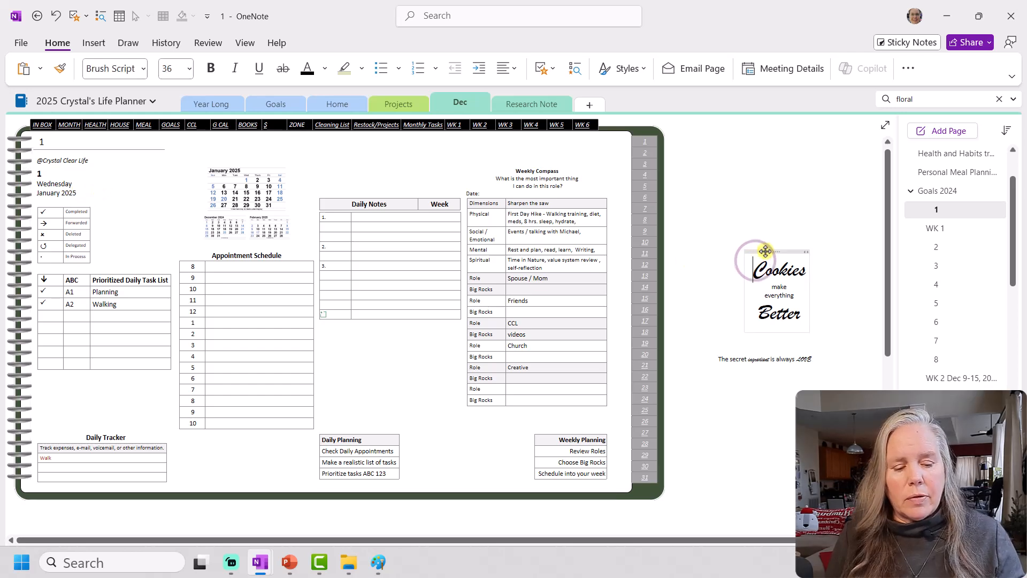
click(766, 253)
key(Delete)
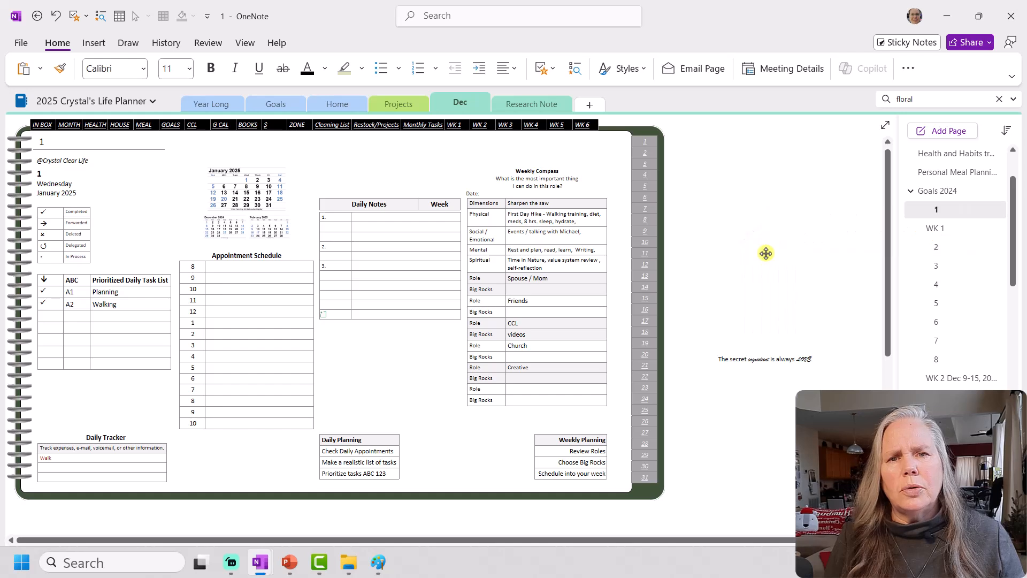
click(753, 351)
key(Delete)
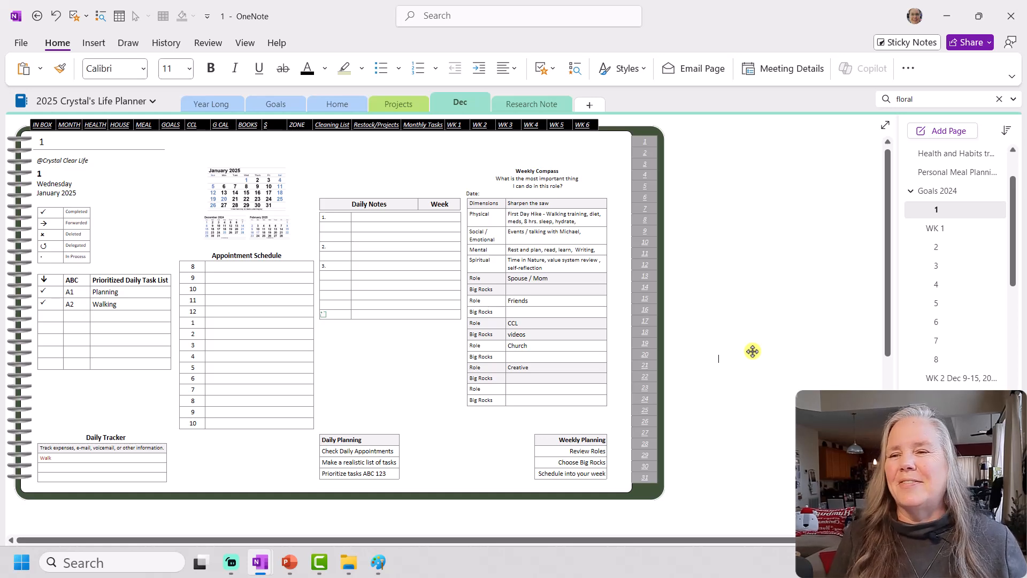
click(726, 419)
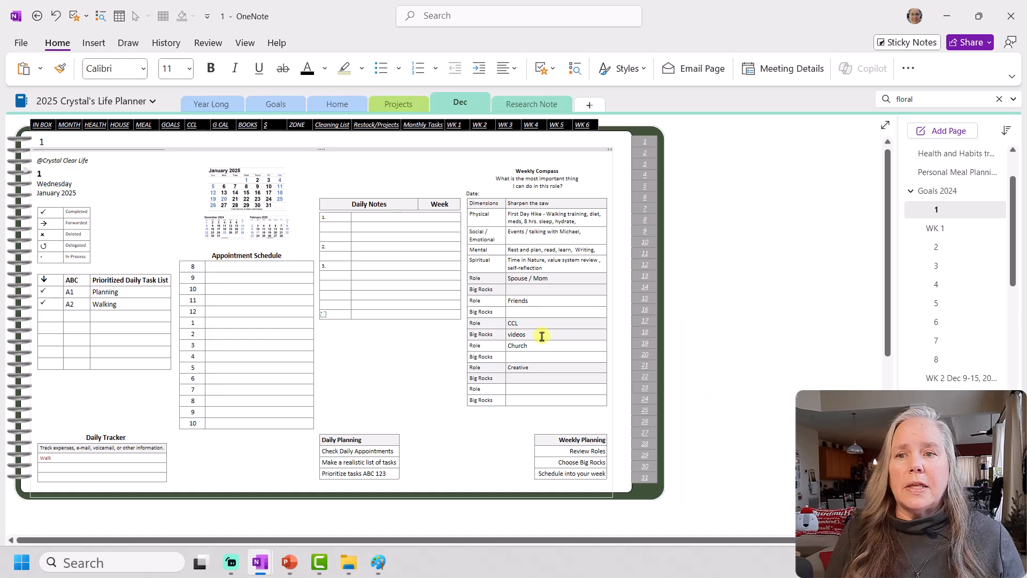
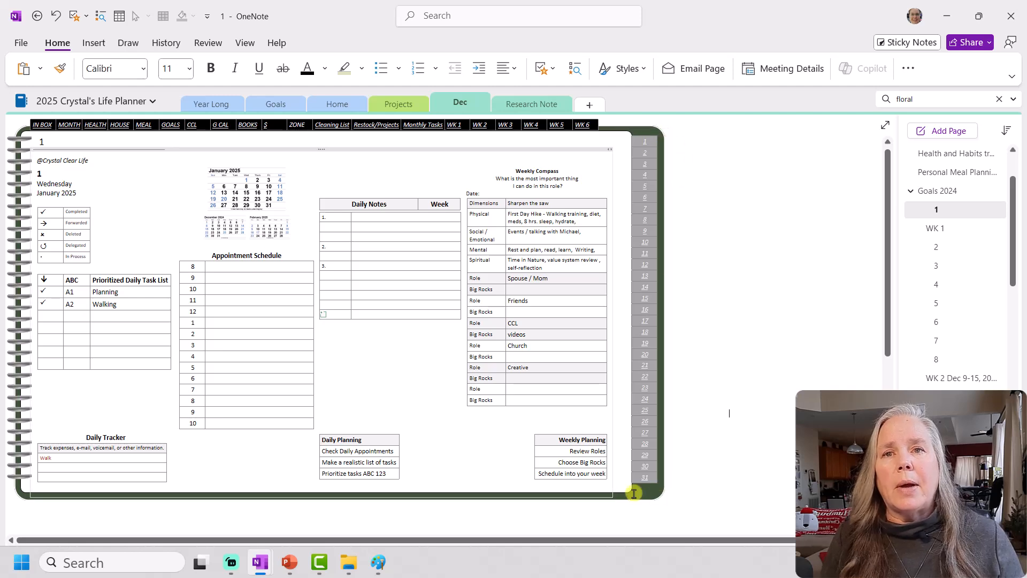
Open the day 2 page under WK 1 and replace its daily layout with the copied template
click(935, 248)
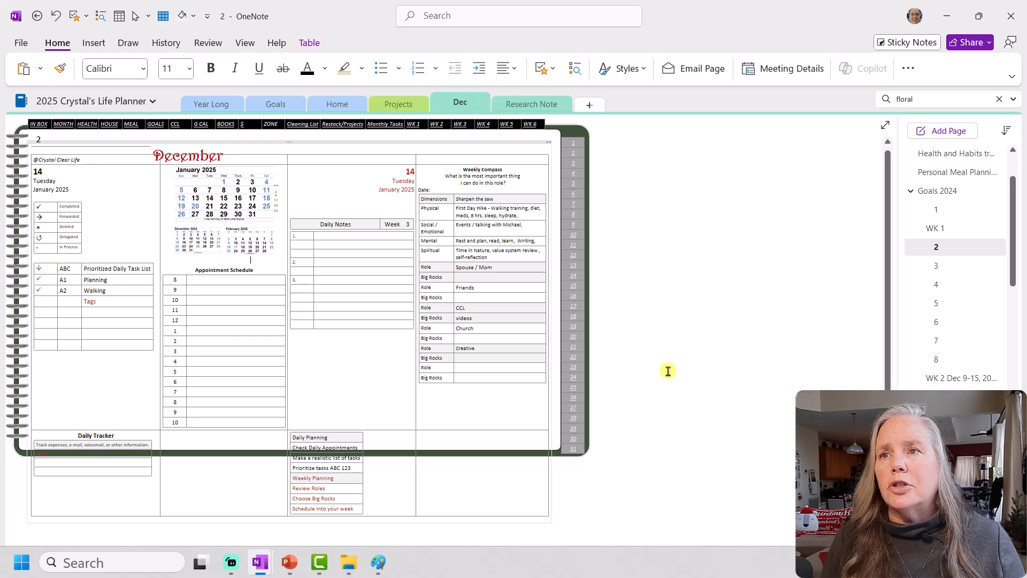
click(431, 141)
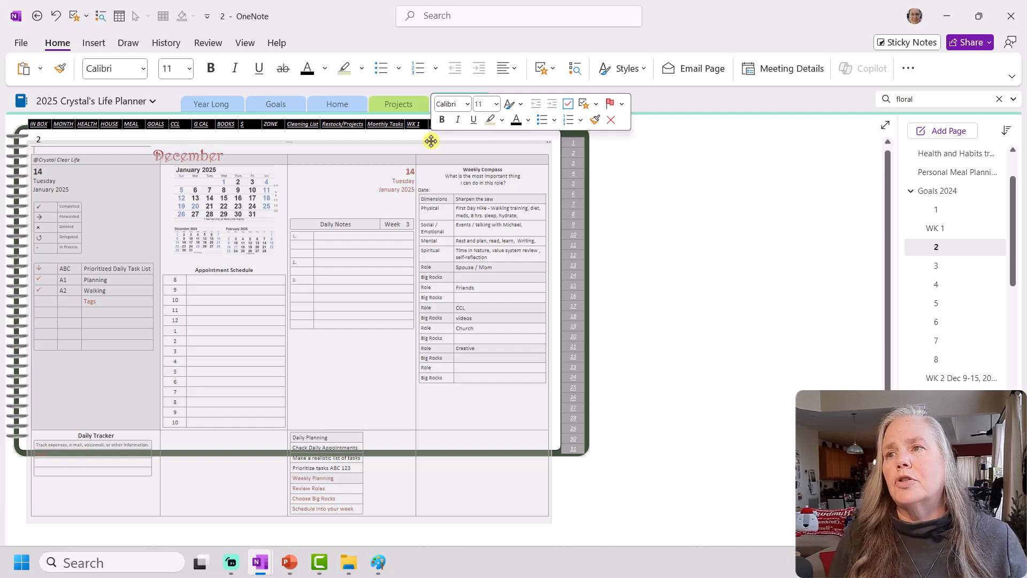
key(ctrl+v)
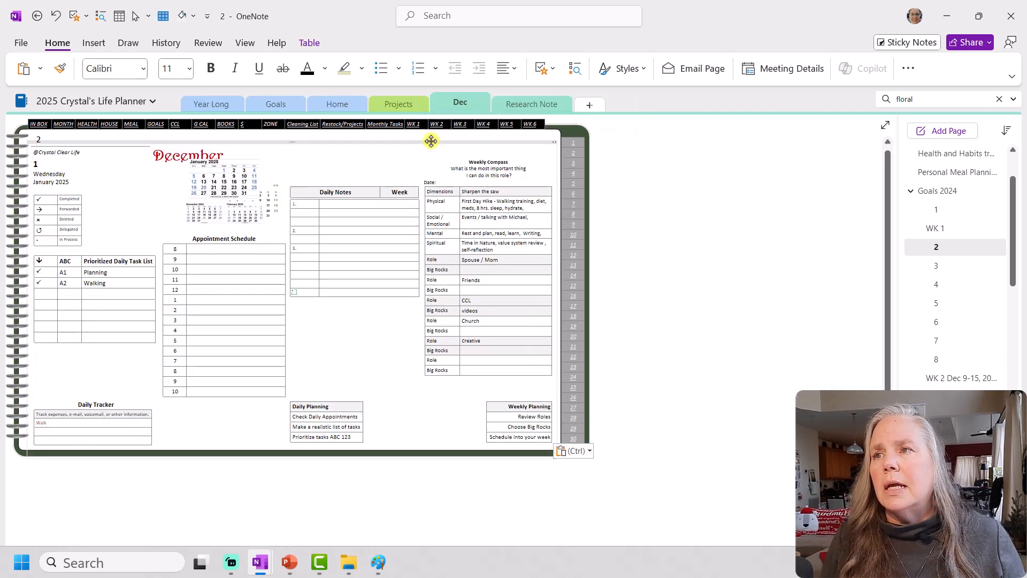
Shift the pasted layout down on the day 2 page and delete the December title
click(163, 144)
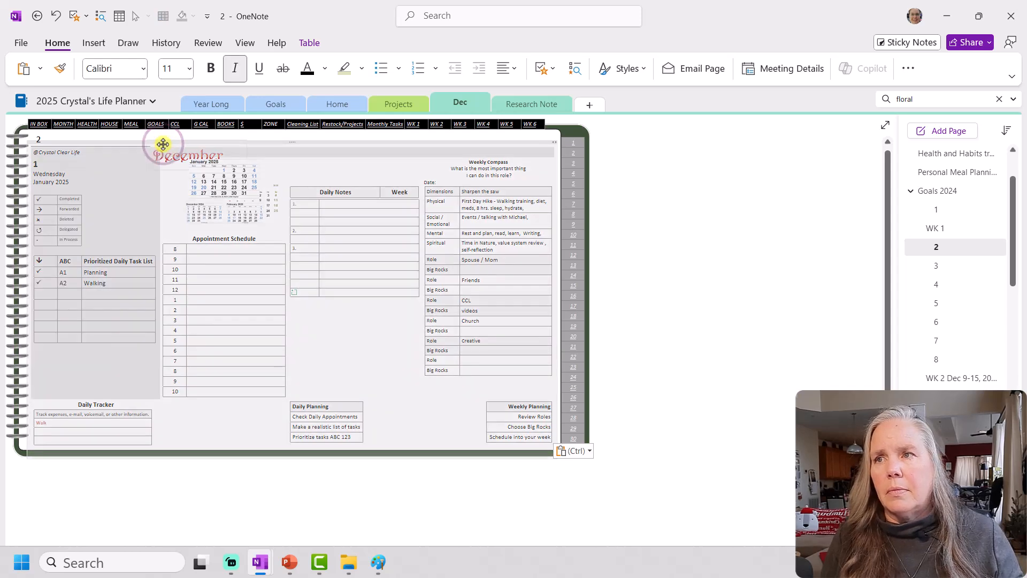
drag(274, 141, 276, 160)
click(212, 148)
click(210, 140)
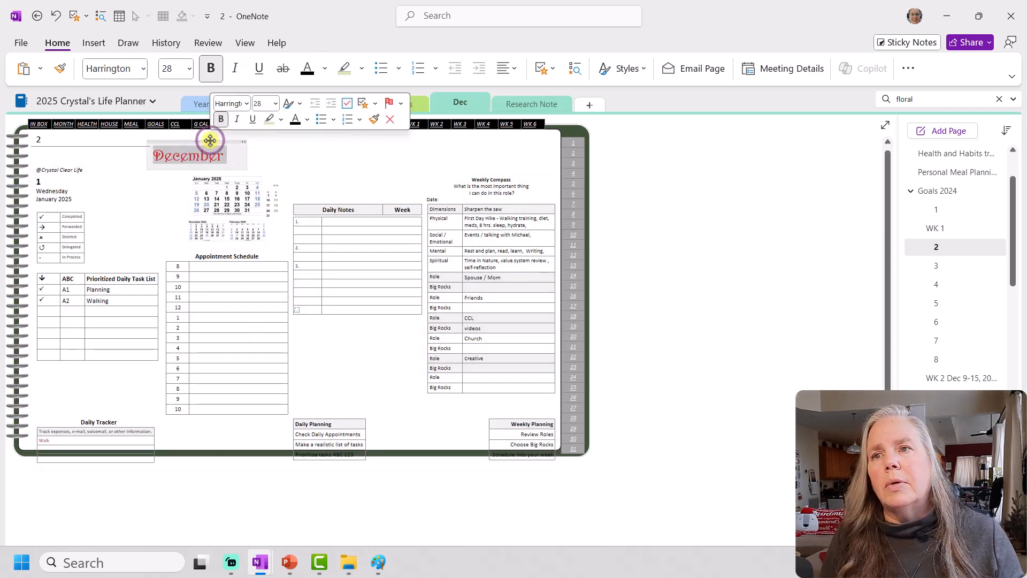
key(Delete)
Move the day 2 layout back up so it fits inside the planner background
drag(249, 158, 258, 138)
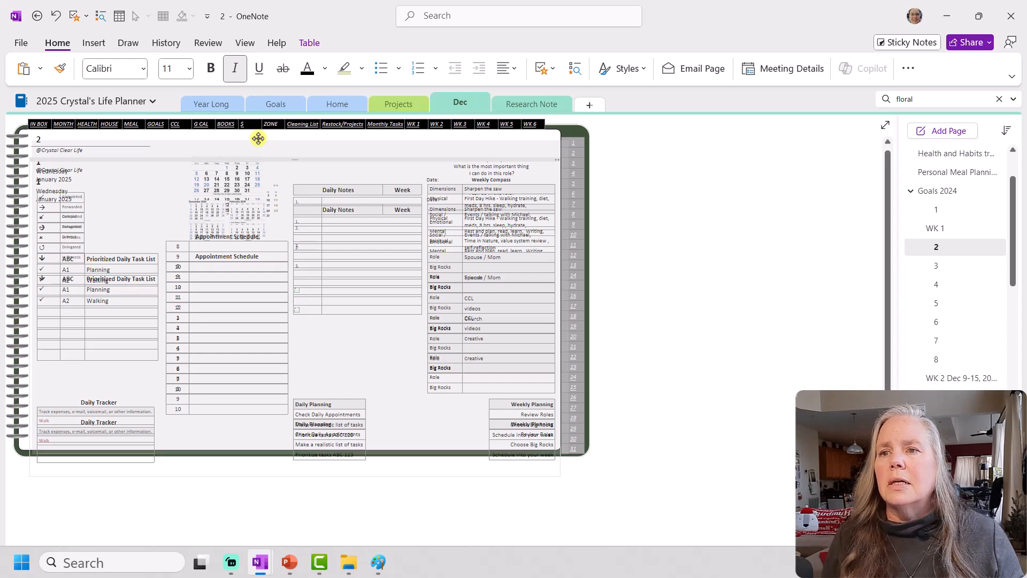
drag(258, 138, 259, 140)
click(293, 160)
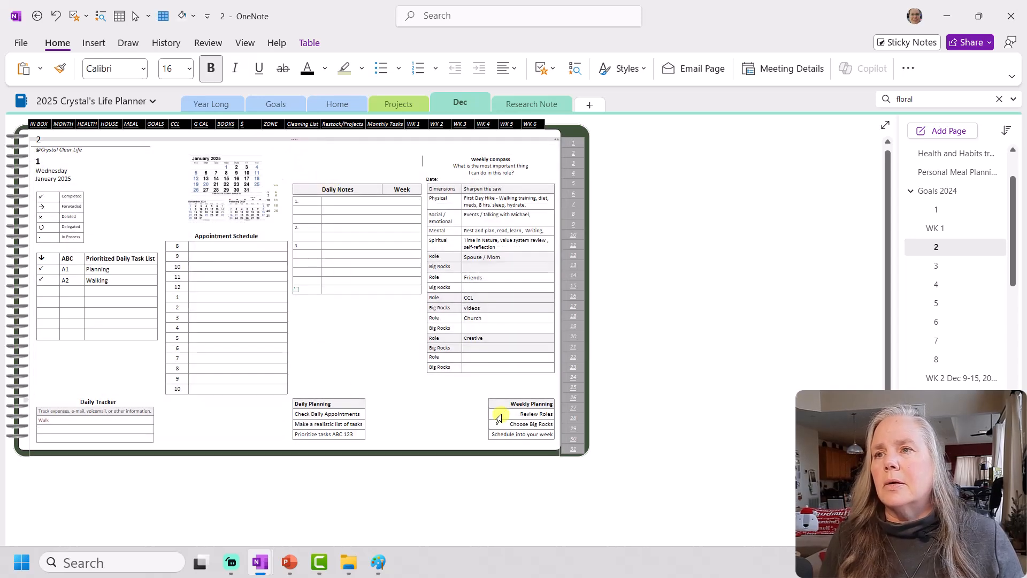
Change the date heading on the day 2 page to 2 and Thursday
double_click(42, 160)
text(2)
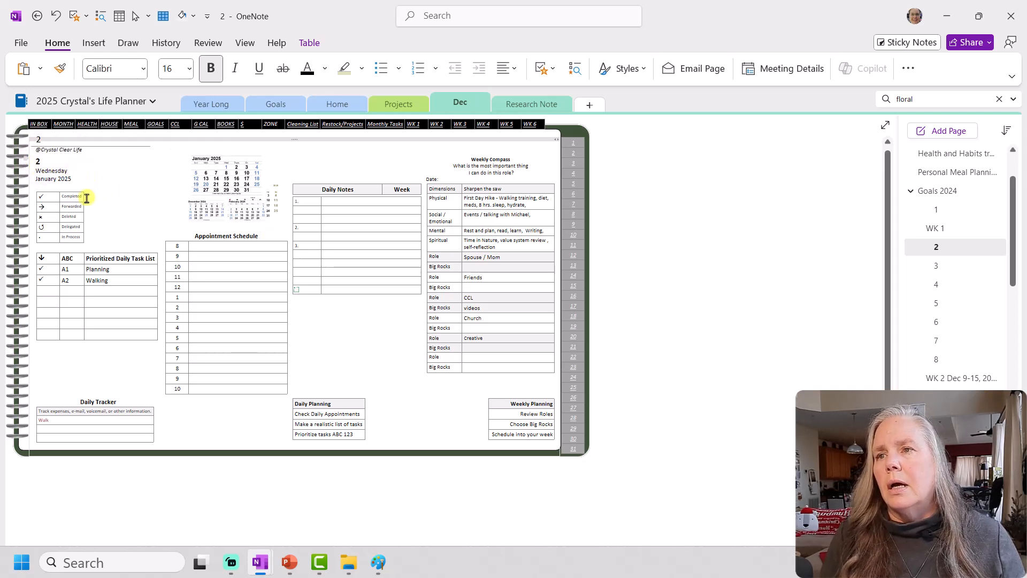
drag(68, 170, 38, 176)
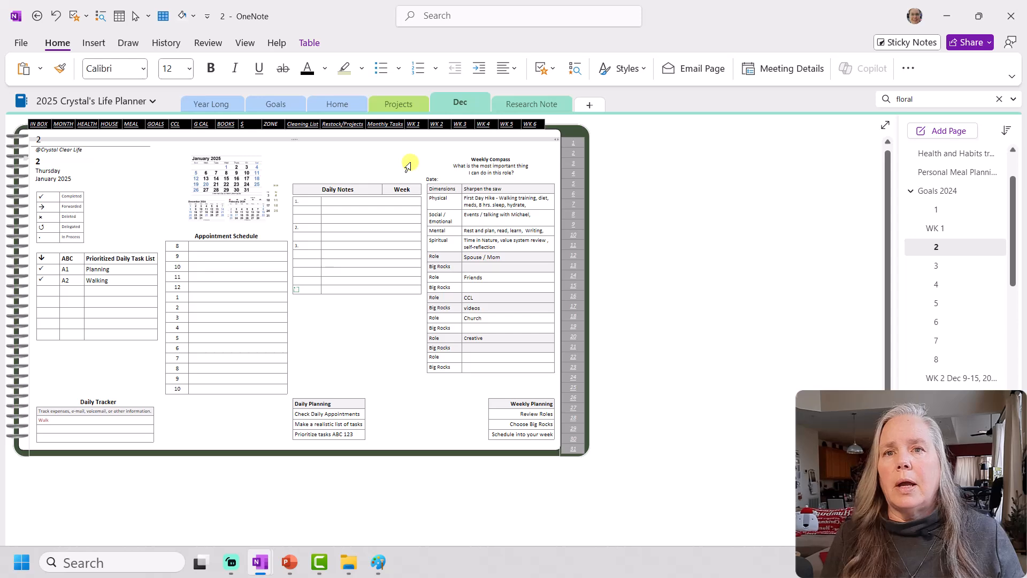
Open the day 3 page and replace its old December layout with the copied daily template
click(939, 265)
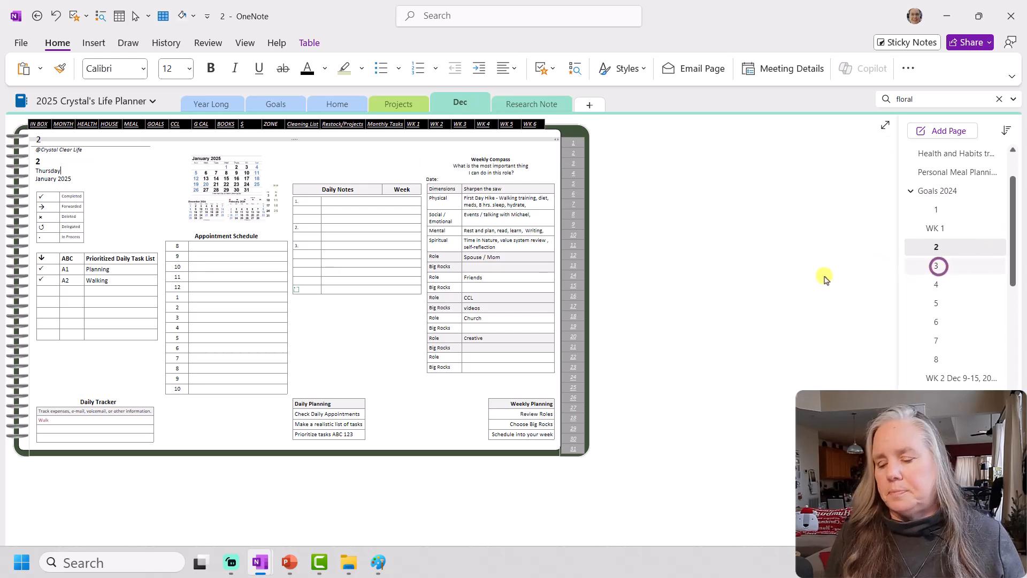
scroll(557, 263, down, 2)
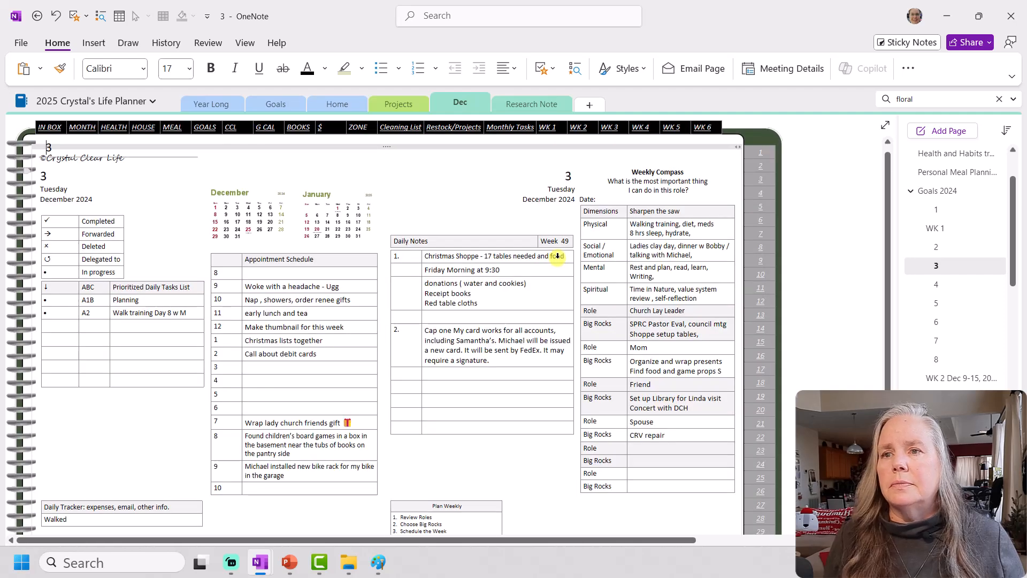
scroll(558, 258, down, 1)
click(741, 337)
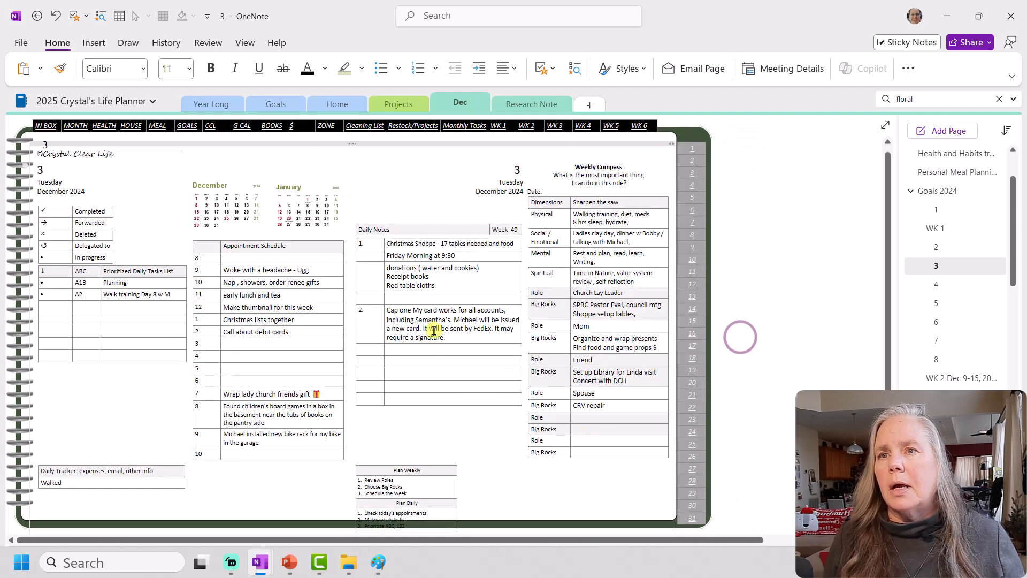
click(350, 144)
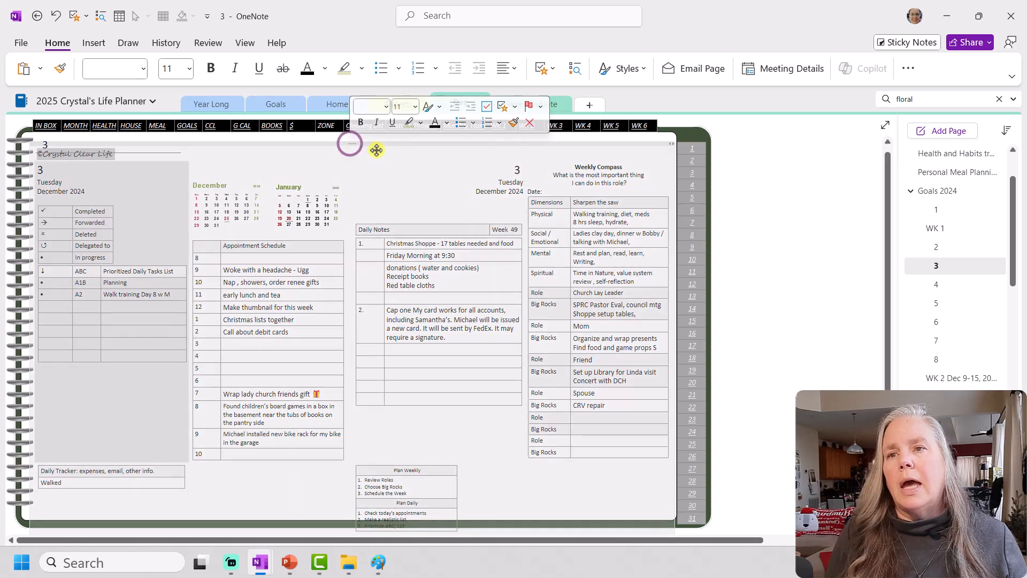
key(ctrl+v)
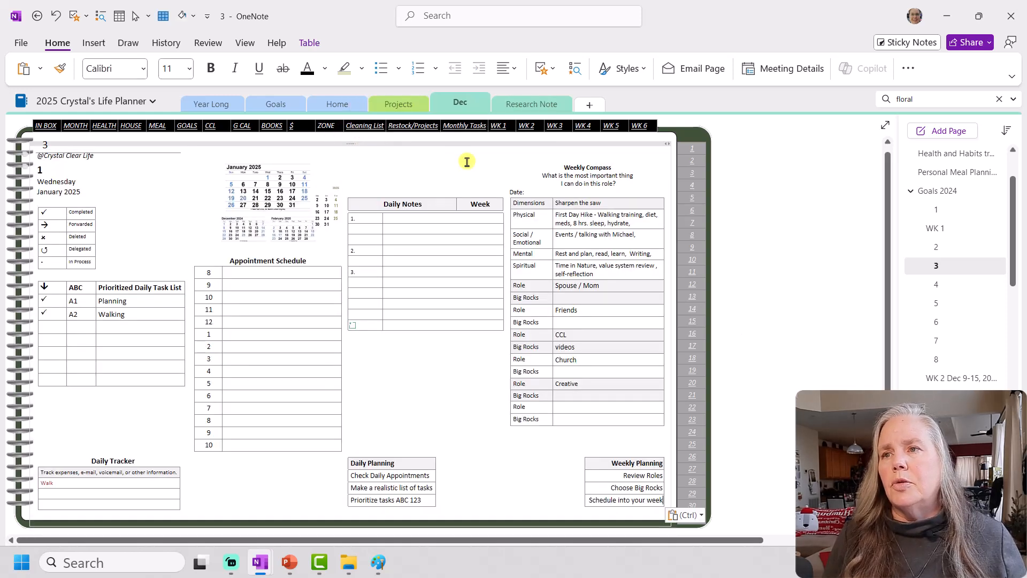
Change the date heading on the day 3 page to 3 and Friday
click(42, 170)
text(3)
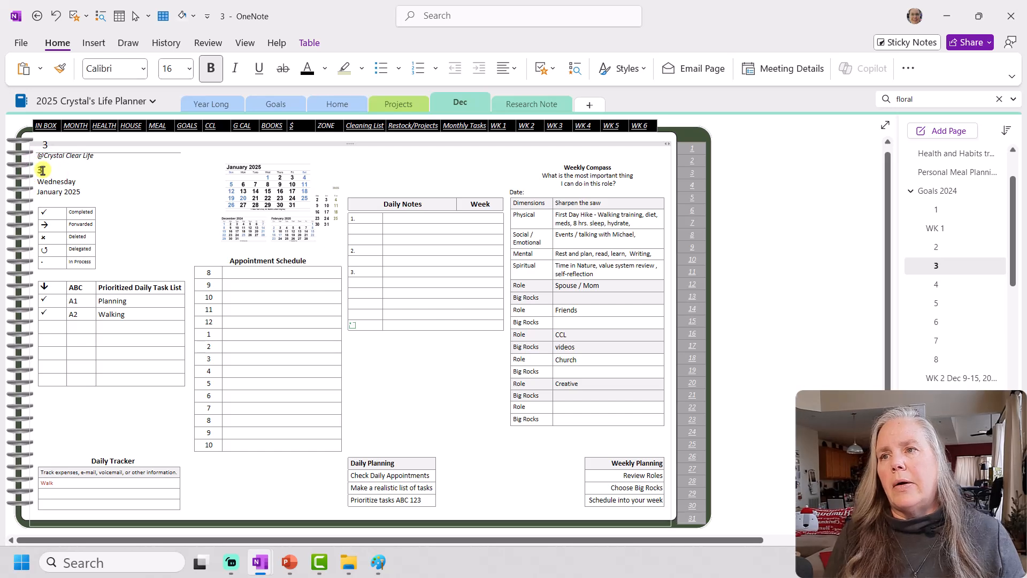
drag(78, 182, 38, 184)
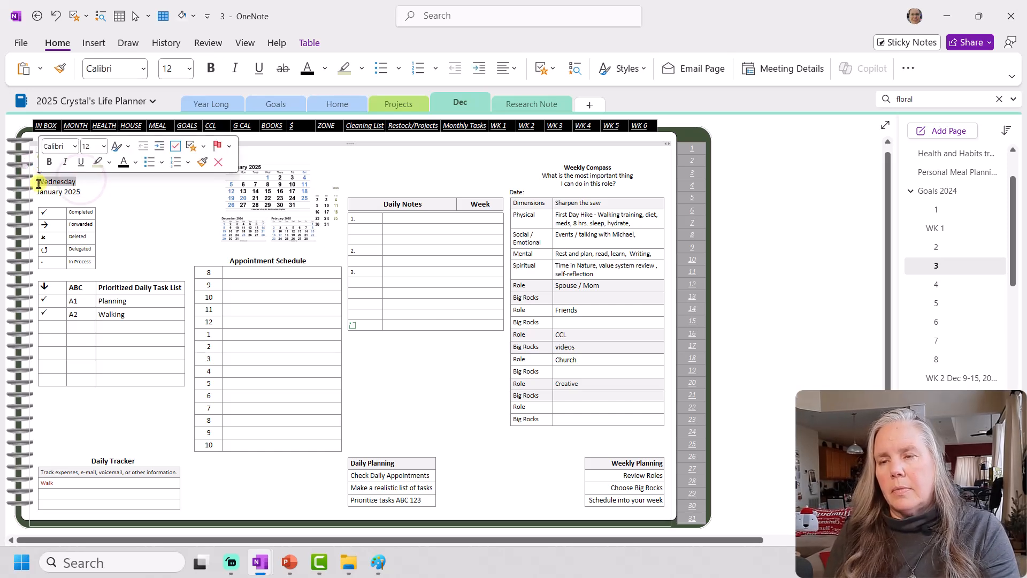
key(BackSpace)
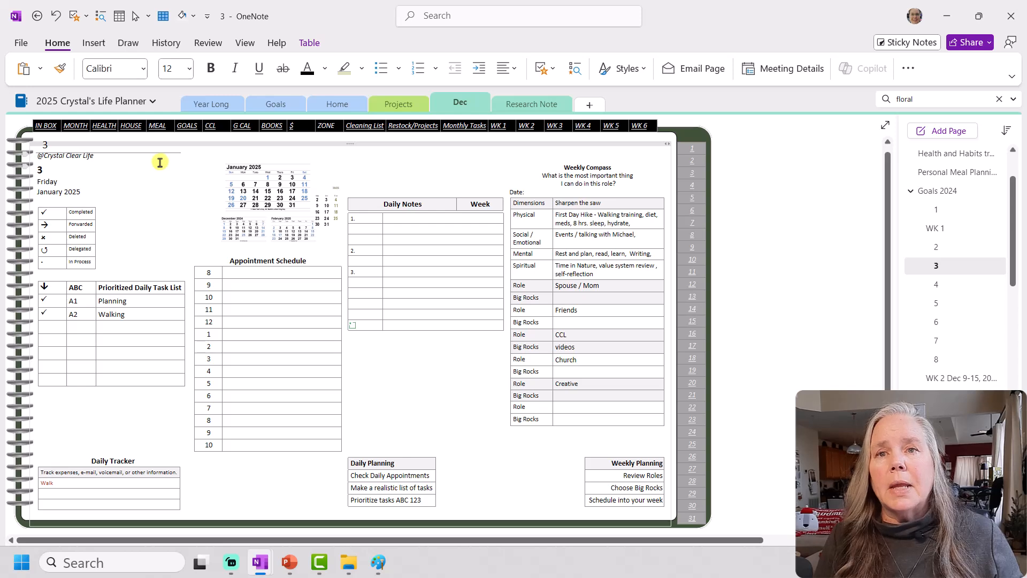
Open the day 4 page and replace its old December layout with the copied daily template
click(940, 284)
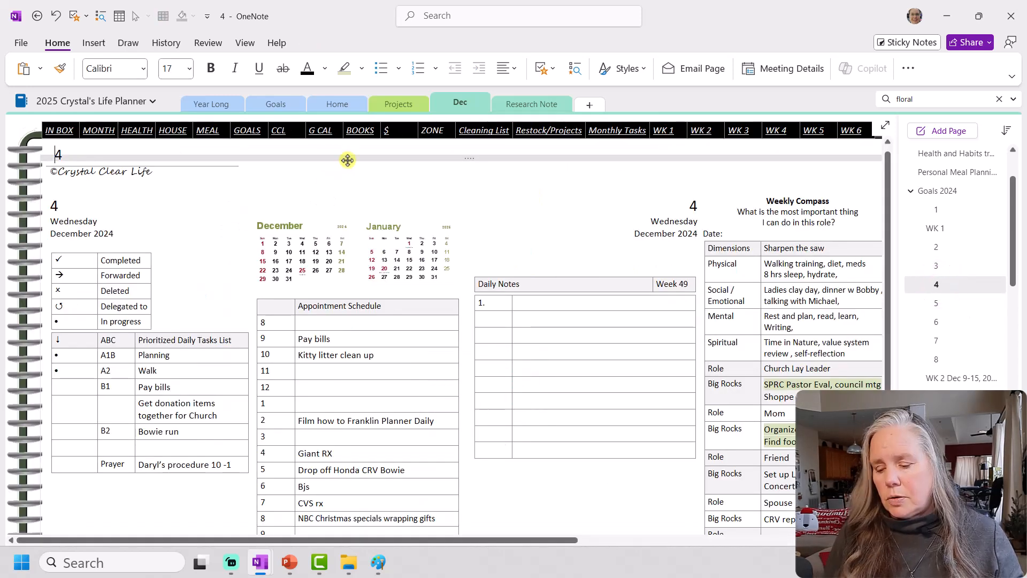
click(347, 159)
key(ctrl+v)
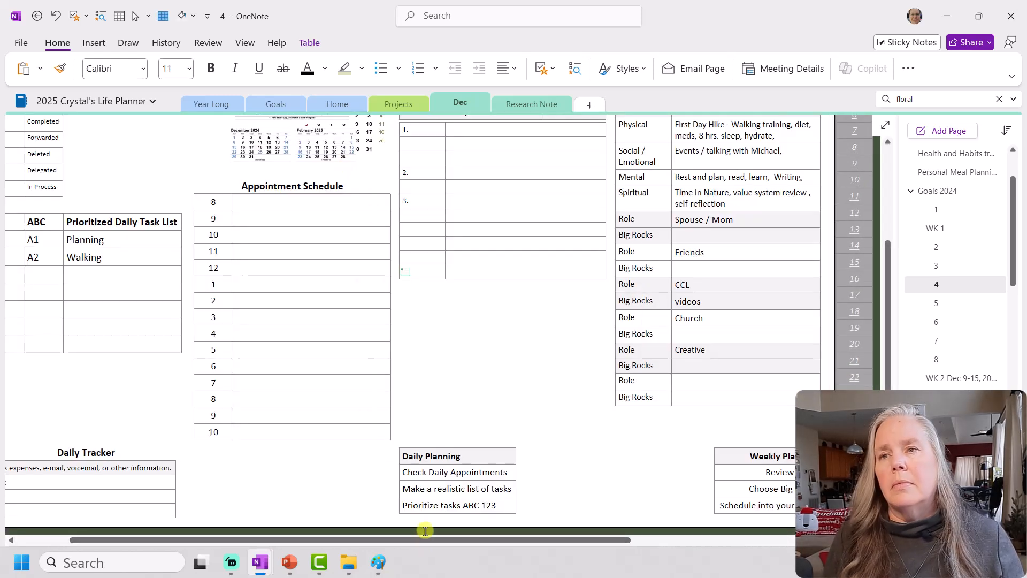
scroll(443, 431, down, 2)
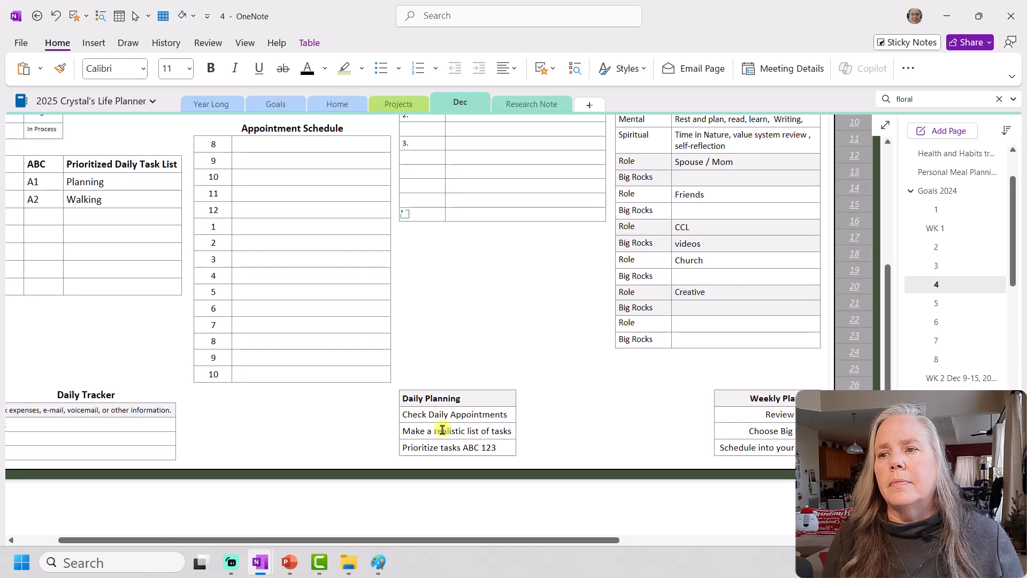
key(ctrl+z)
click(402, 540)
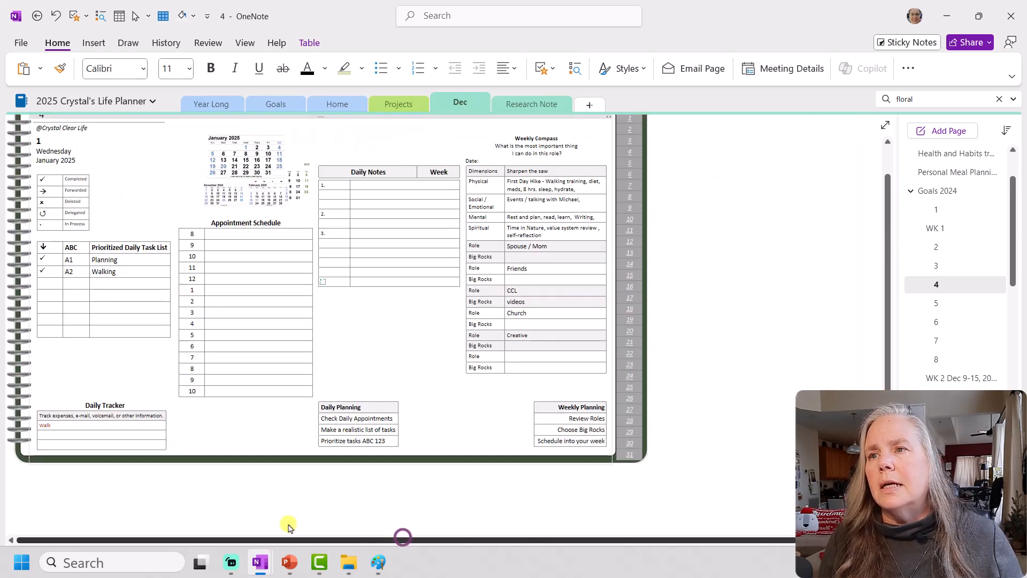
scroll(268, 383, up, 1)
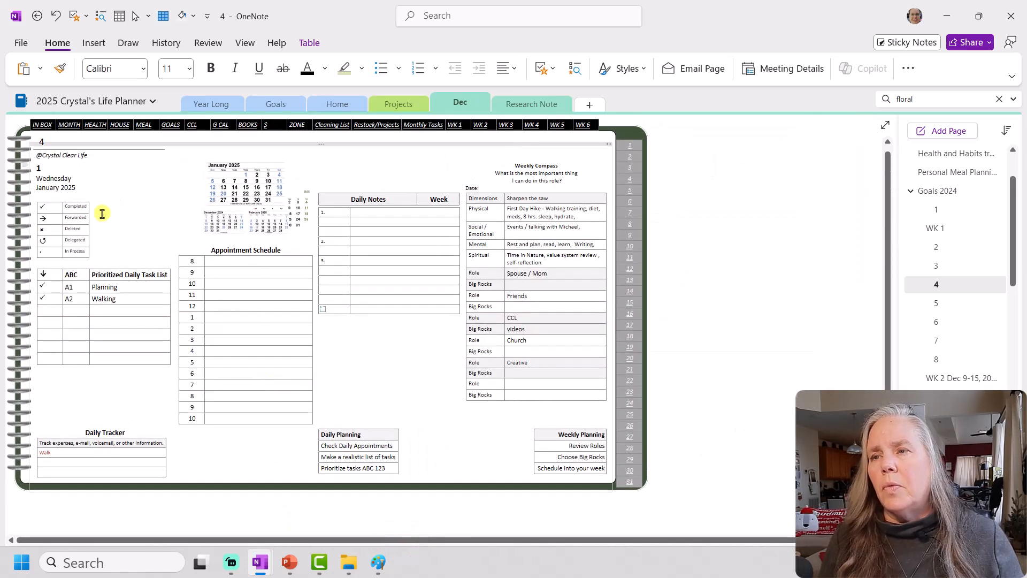
Change the date heading on the day 4 page to 4 and Saturday
double_click(41, 168)
text(4)
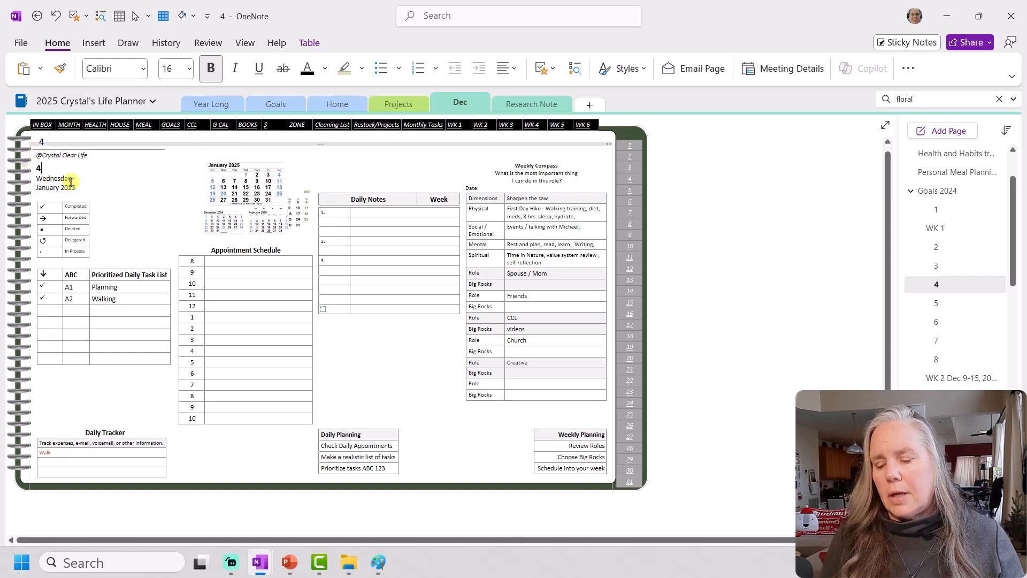
drag(72, 179, 31, 181)
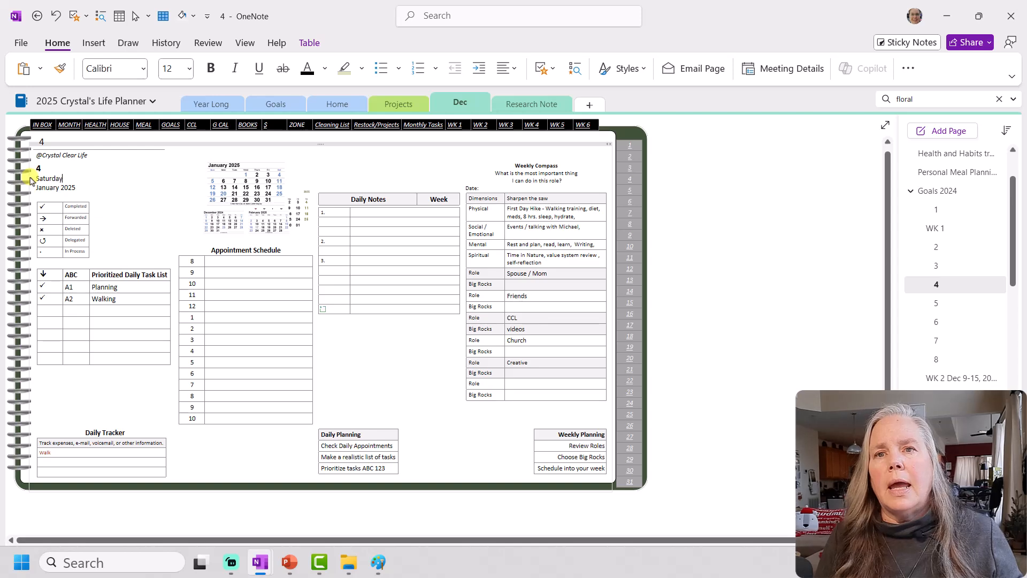
Open the day 5 page and replace its old December layout with the copied daily template
click(936, 303)
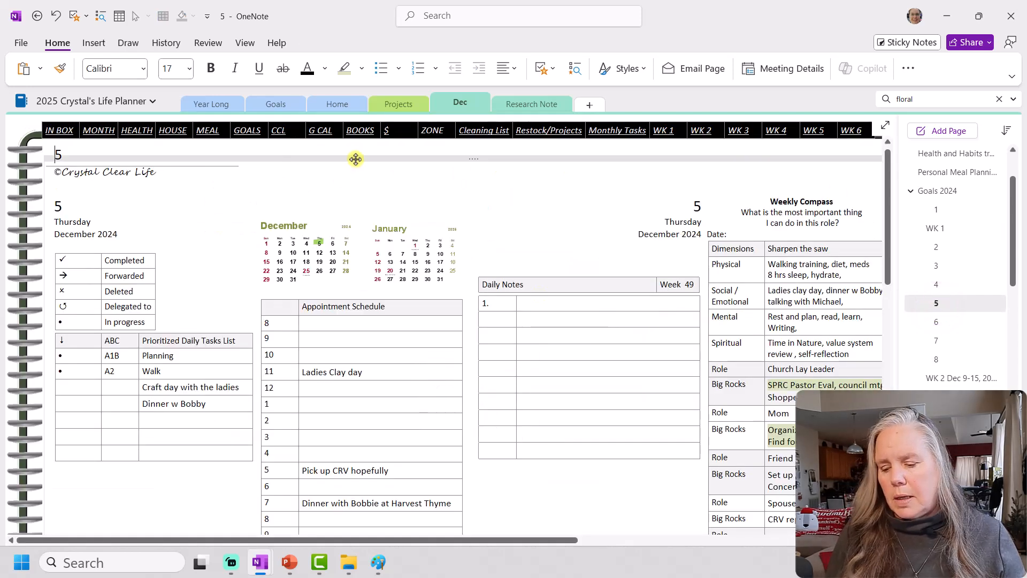
click(356, 159)
key(ctrl+v)
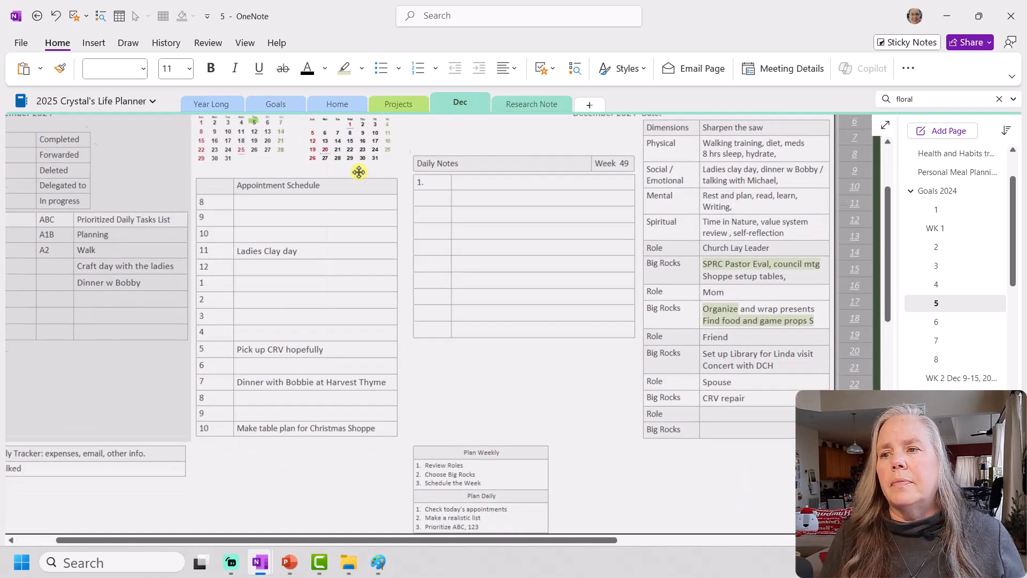
drag(394, 541, 204, 508)
scroll(202, 428, up, 3)
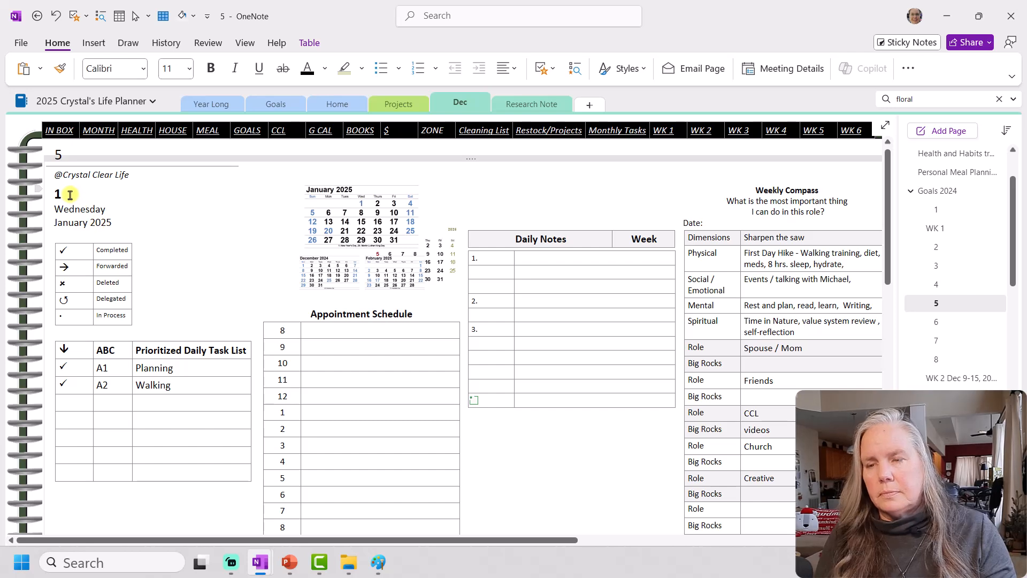
Change the date heading on the day 5 page to 5 and Sunday
click(69, 195)
key(BackSpace)
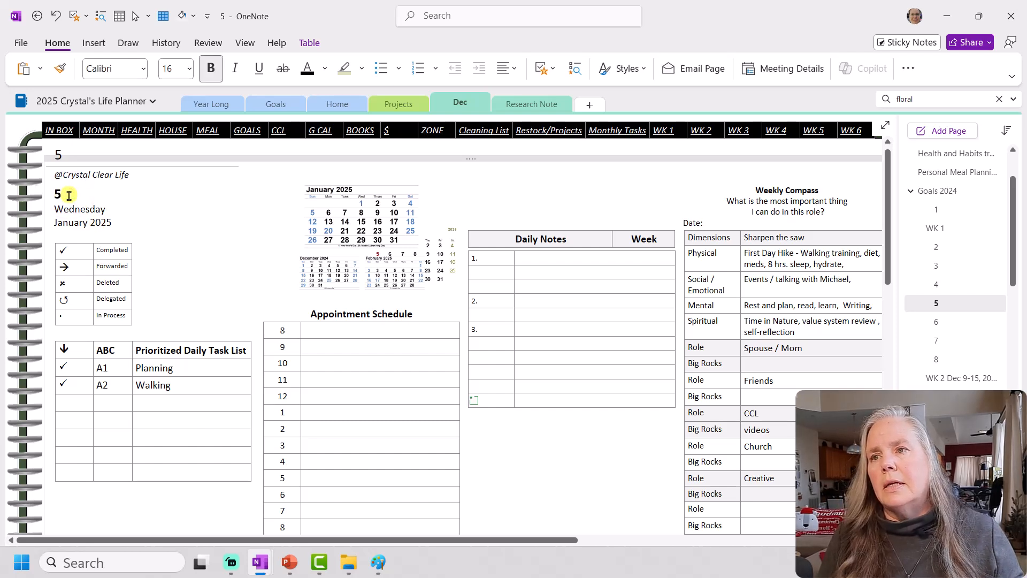
drag(118, 209, 50, 209)
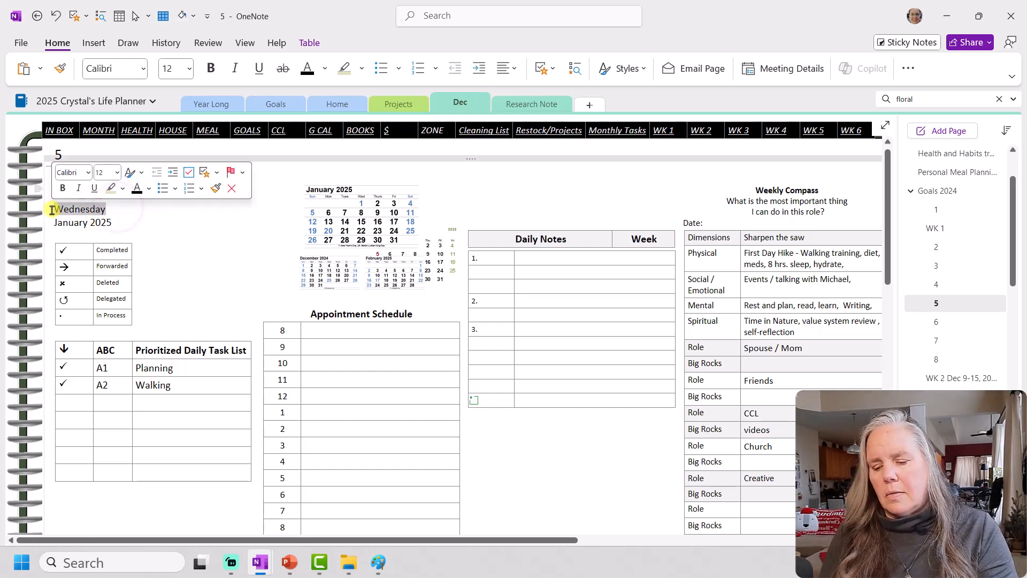
text(S)
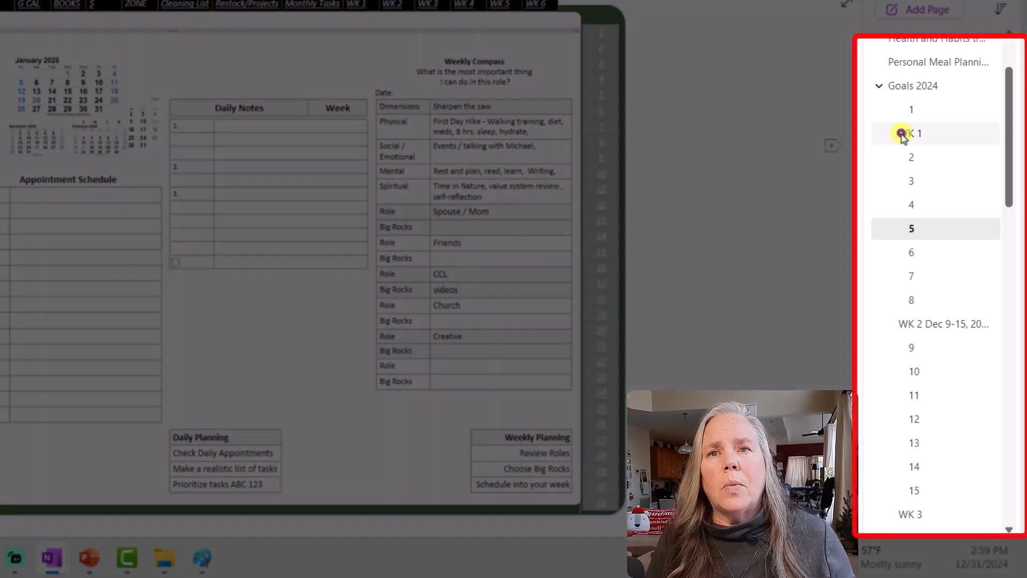
Reorder the weekly pages in the page list so WK 1 precedes day 1, WK 2 precedes day 6 and WK 3 precedes day 13
drag(902, 134, 916, 114)
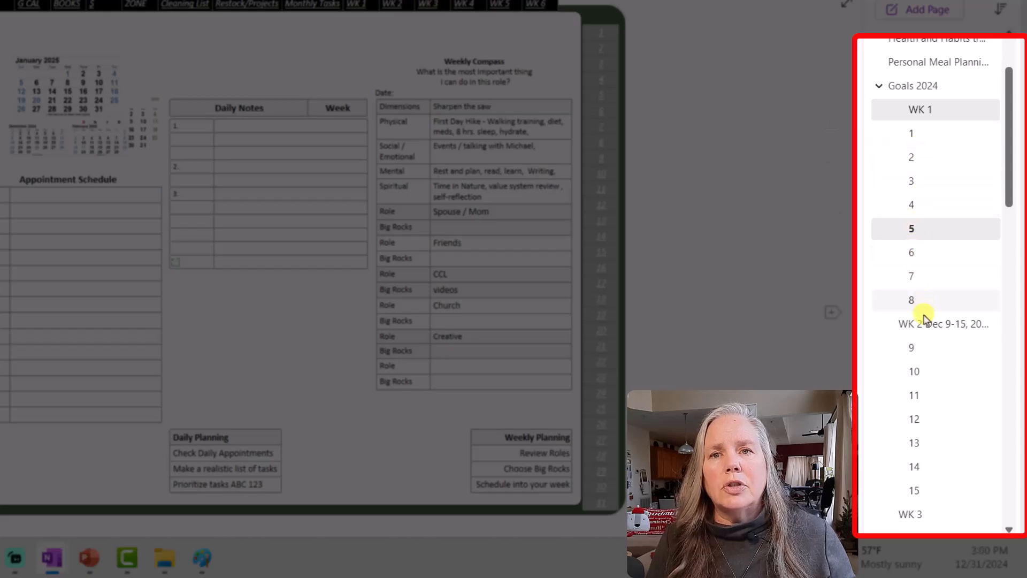
drag(921, 331, 927, 247)
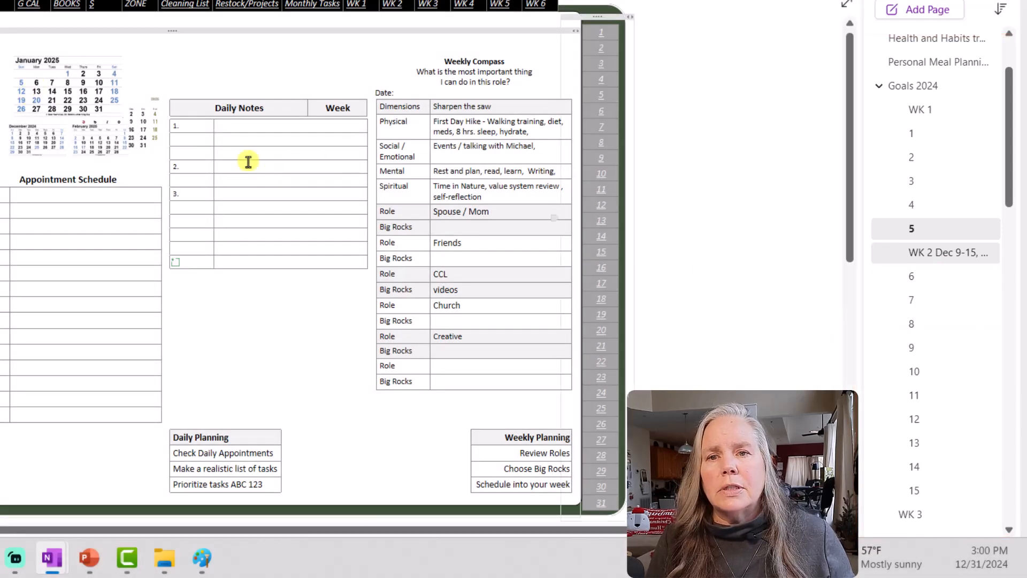
scroll(908, 443, down, 1)
drag(917, 489, 928, 408)
scroll(934, 409, down, 6)
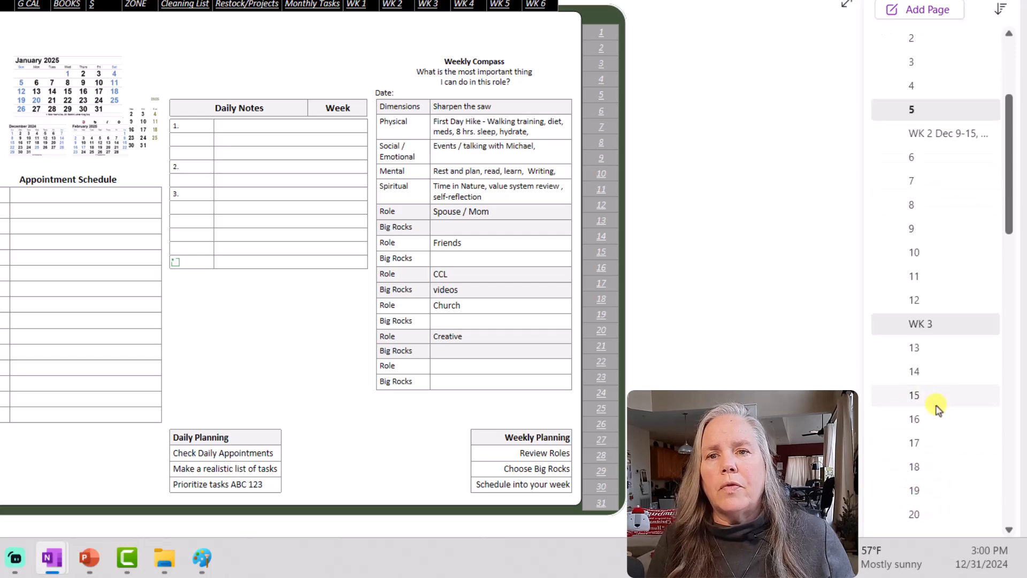
Move the WK 4 page above day 20 and the WK 5 page above day 27 in the page list
drag(928, 491, 934, 422)
scroll(933, 422, down, 6)
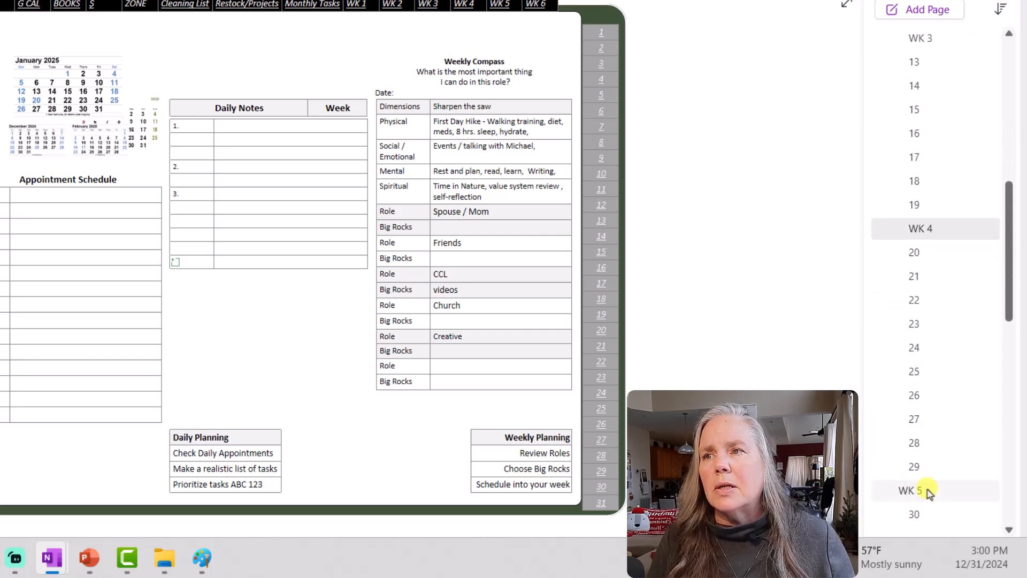
drag(927, 491, 936, 414)
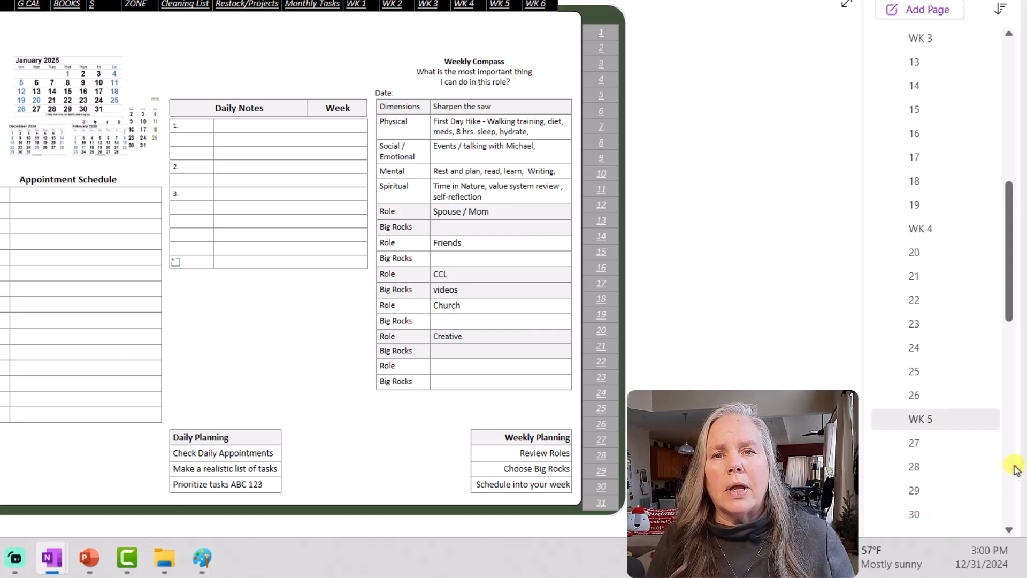
scroll(1002, 481, down, 2)
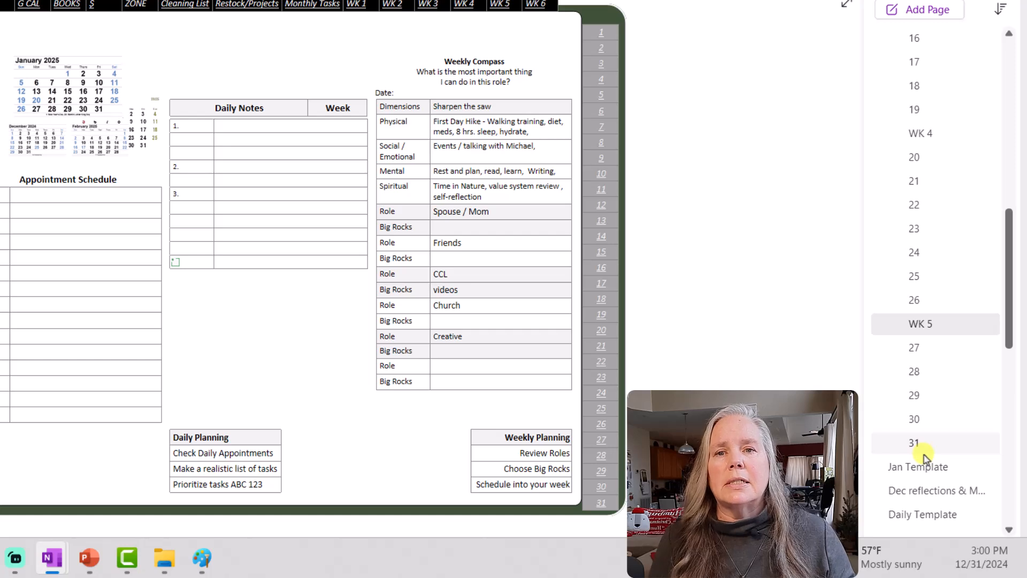
scroll(929, 448, up, 6)
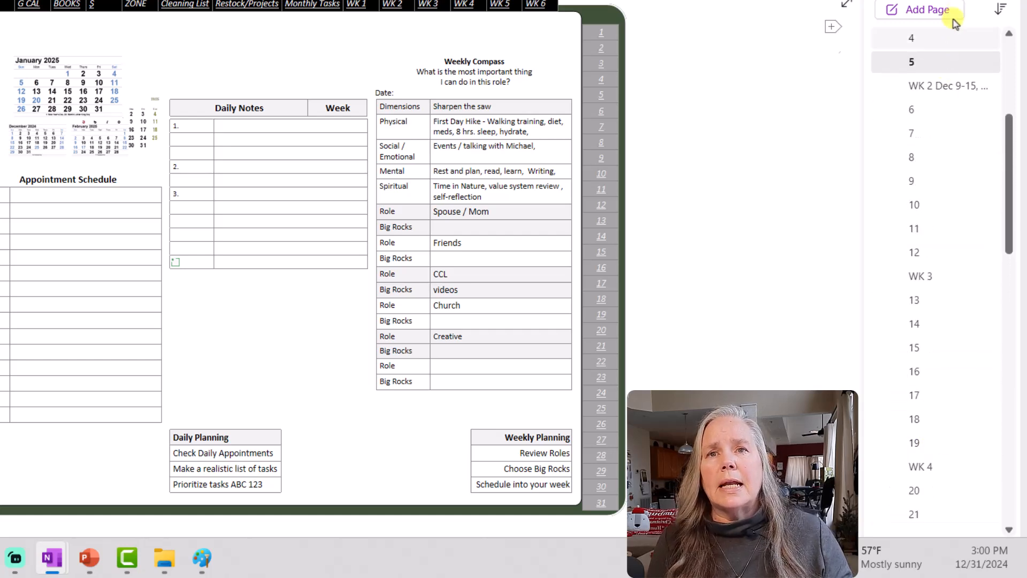
scroll(967, 213, up, 2)
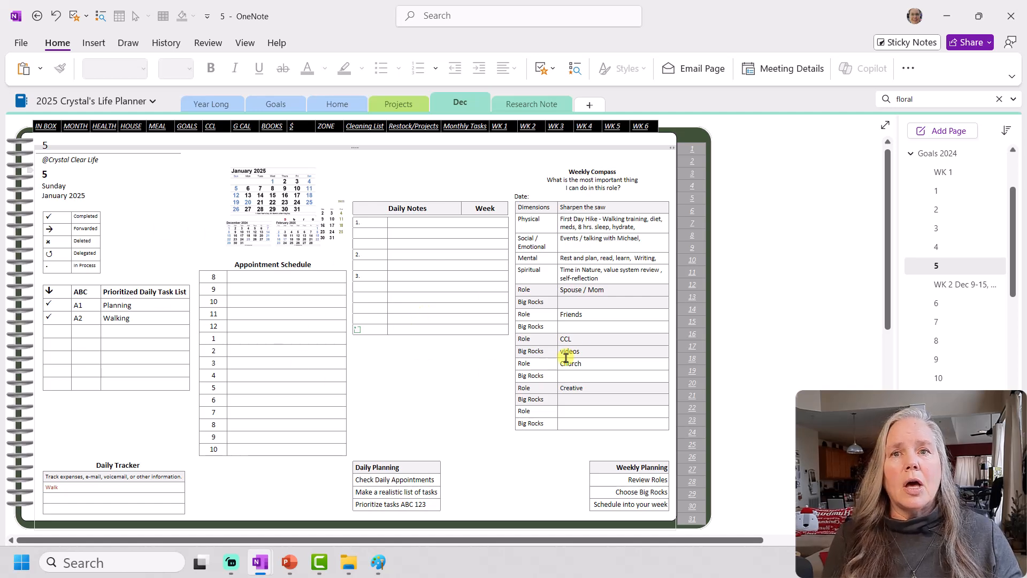
Test the planner's numbered day links by opening days 1, 3 and 16
click(692, 152)
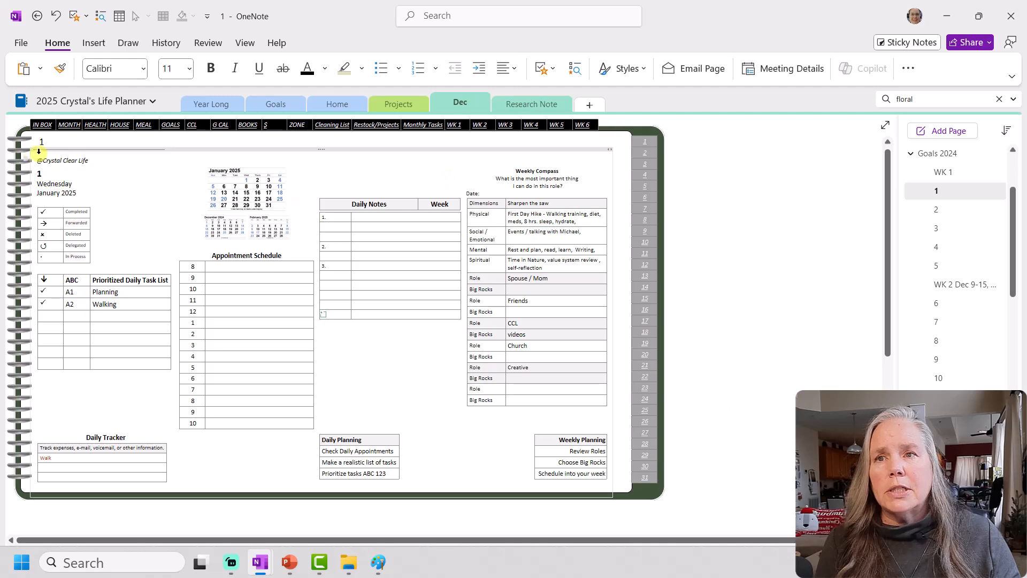
click(645, 167)
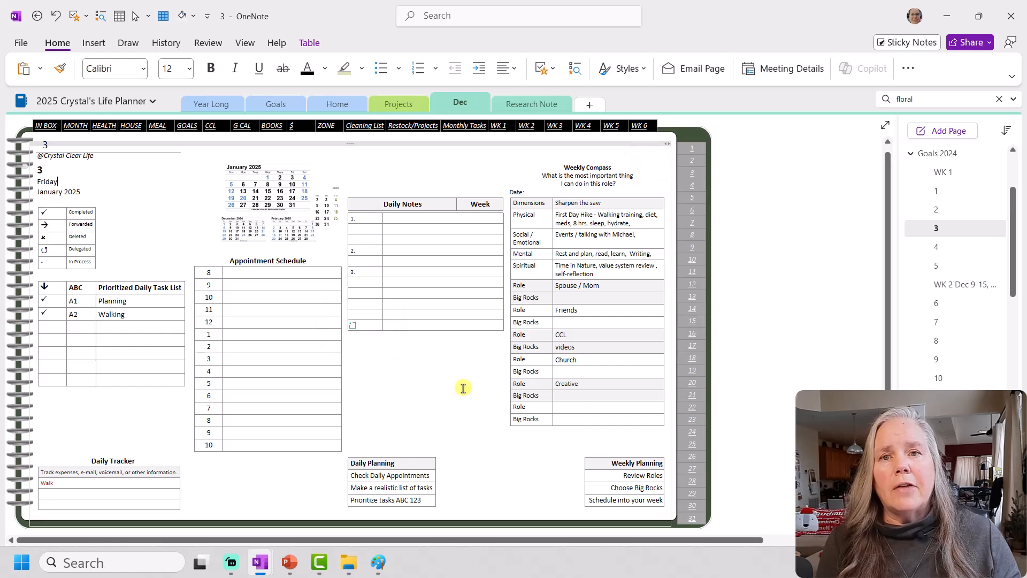
click(692, 336)
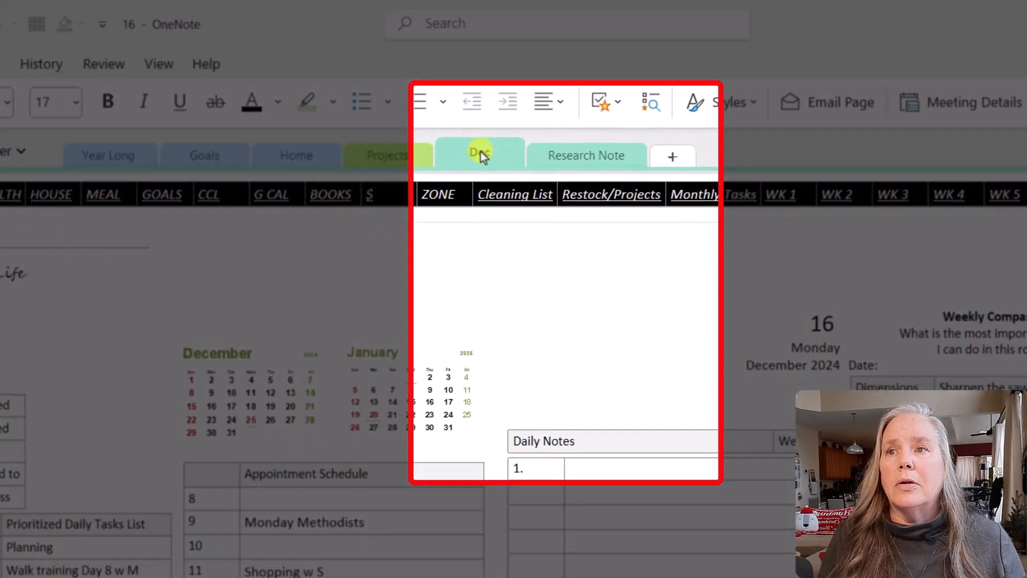
Rename the Dec section to Basic month
click(460, 102)
right_click(481, 152)
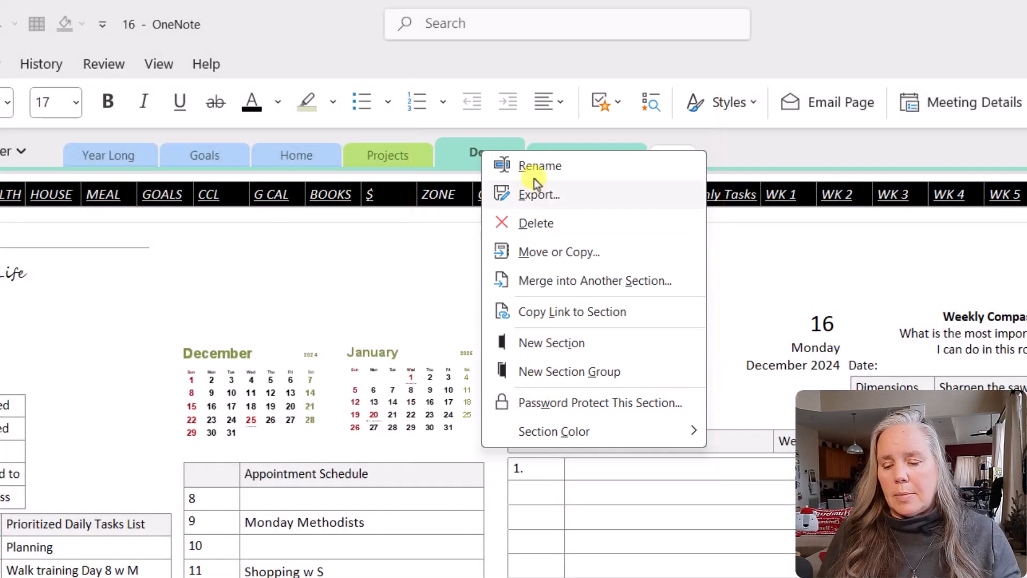
click(535, 166)
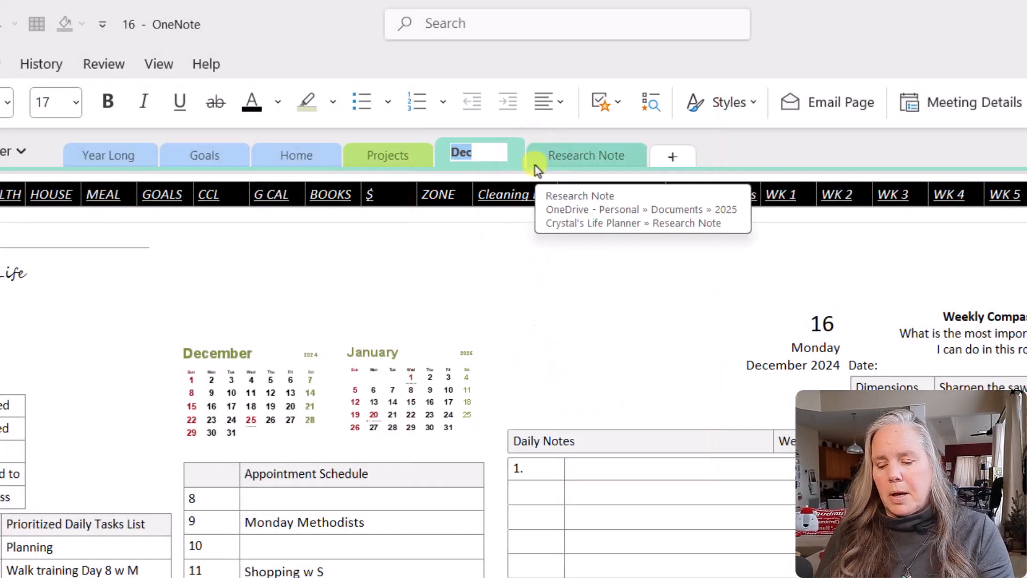
text(Basi)
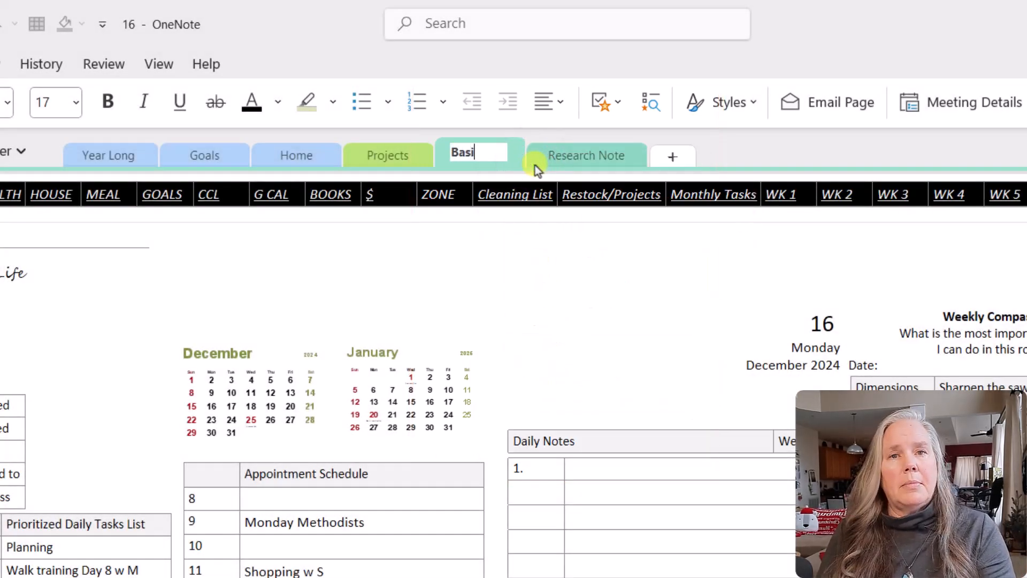
text(c month)
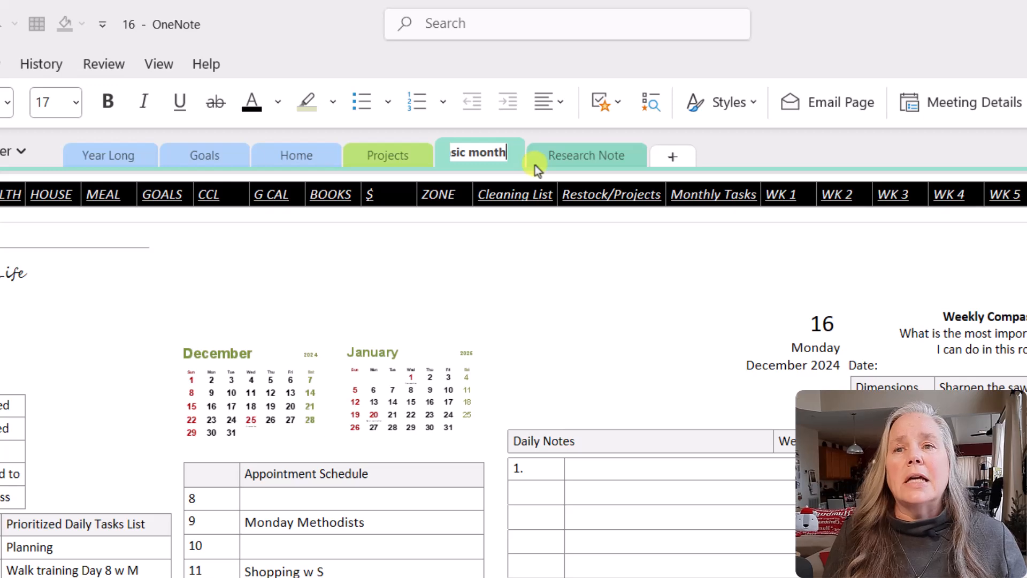
key(Return)
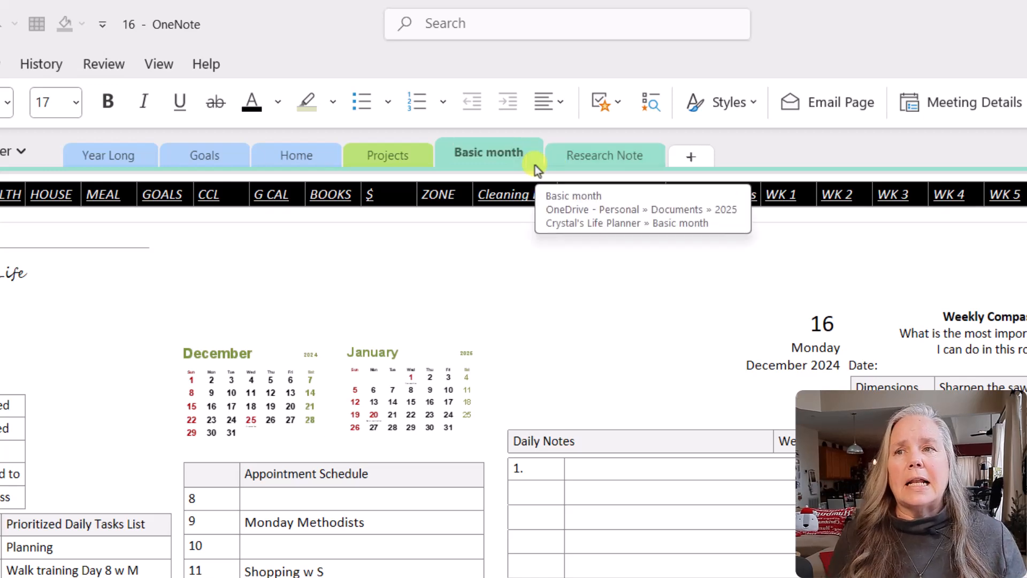
right_click(518, 159)
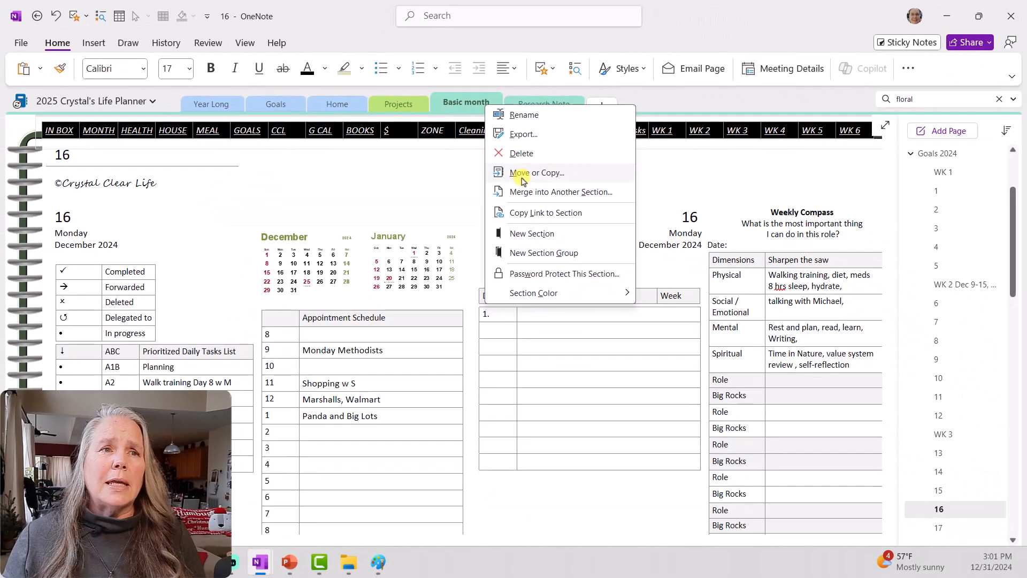
click(436, 176)
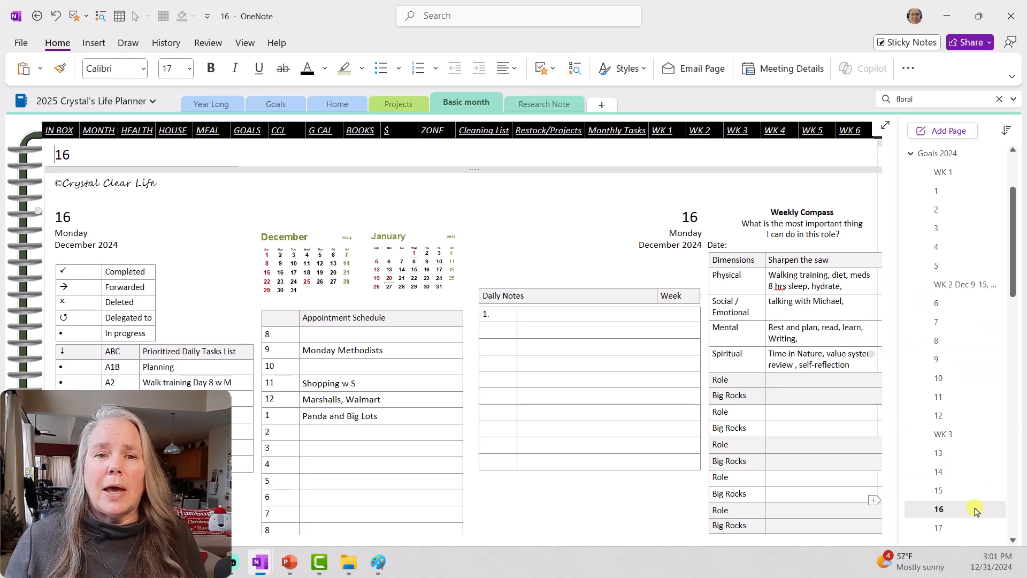
Review the pages after day 31 in the Basic month section and open the Notes page
scroll(971, 503, down, 5)
scroll(965, 495, down, 3)
scroll(950, 447, down, 1)
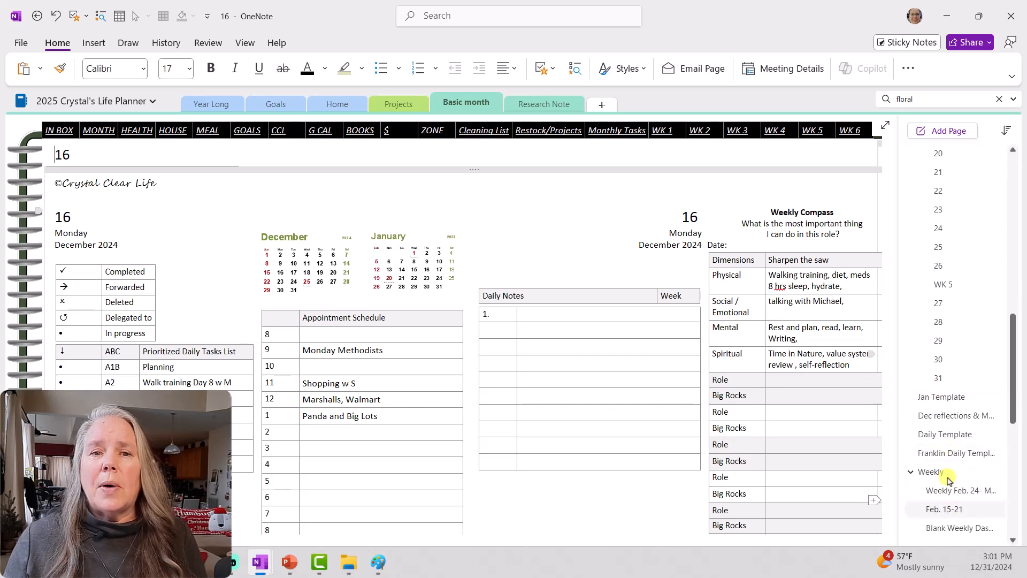
scroll(962, 414, down, 2)
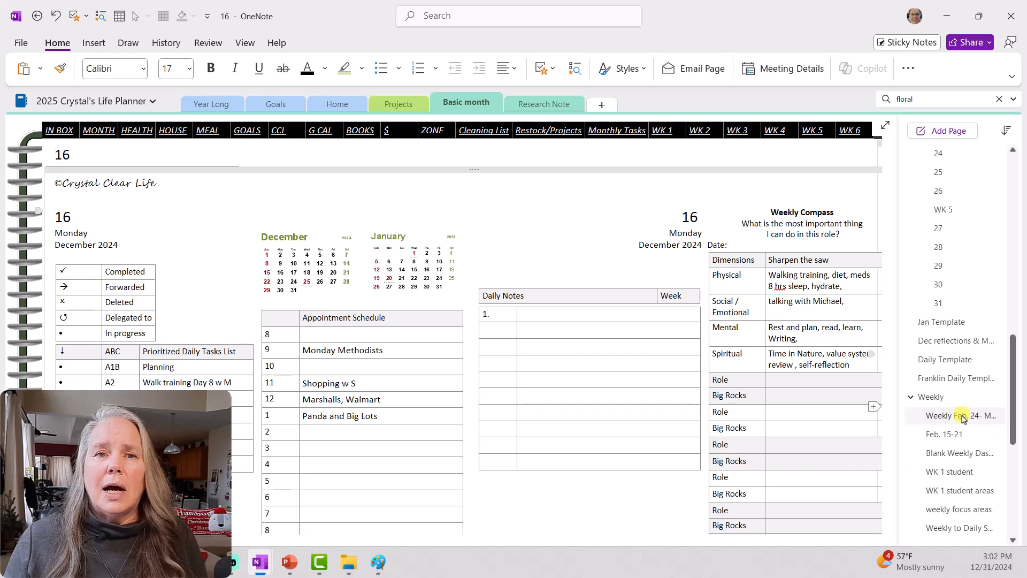
scroll(961, 418, down, 2)
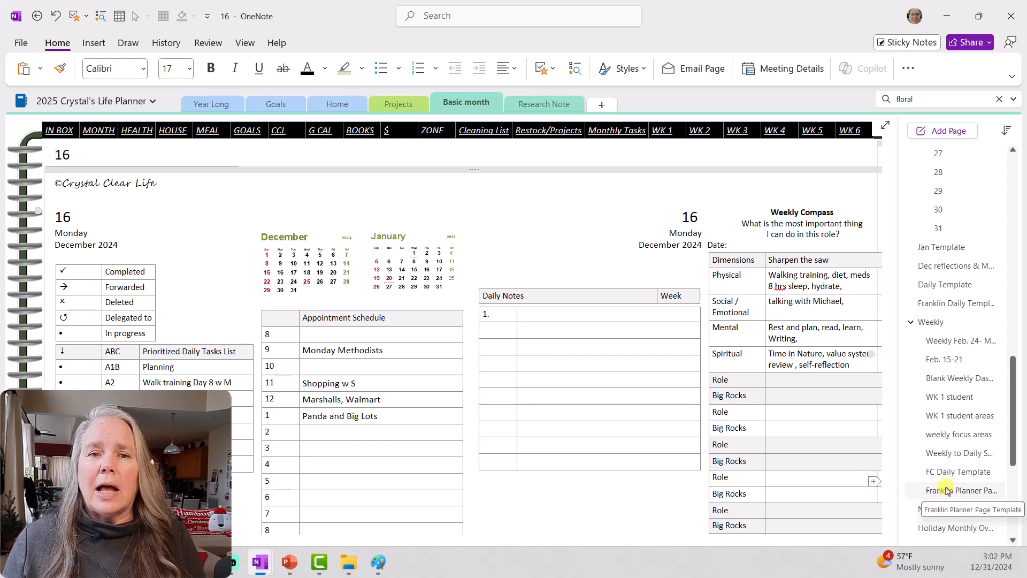
scroll(945, 488, down, 2)
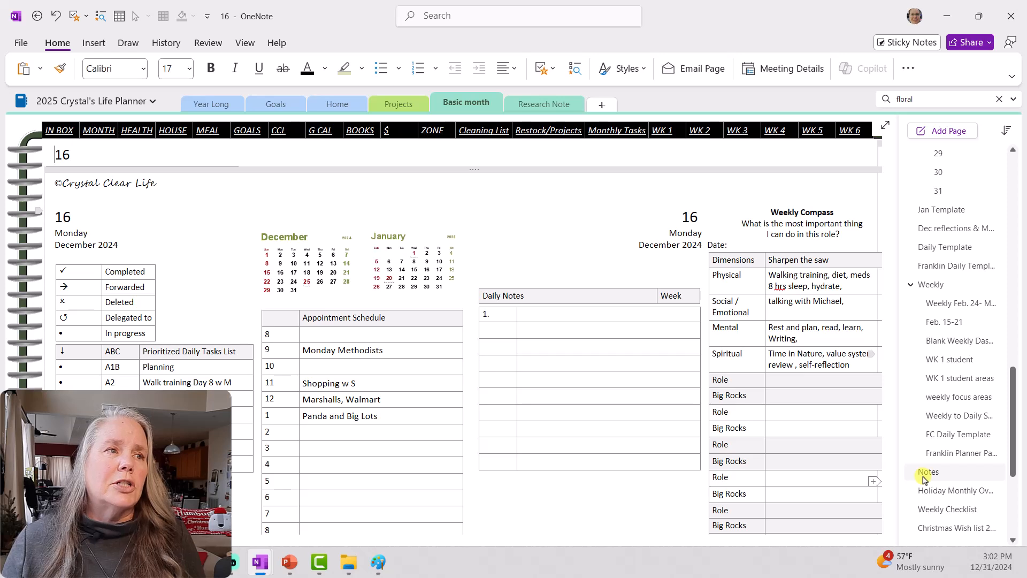
click(926, 473)
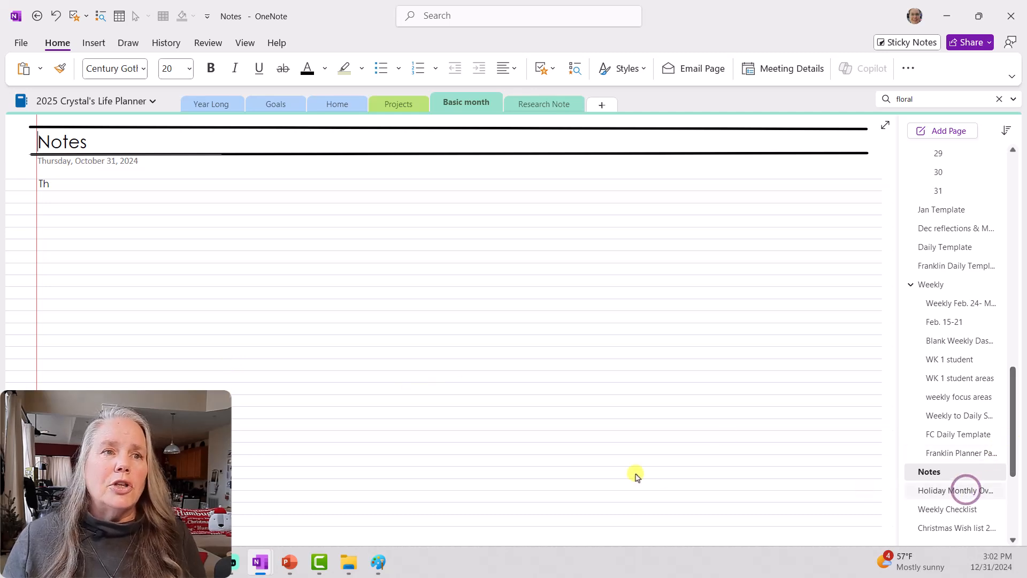
Check the Holiday Monthly Overview page and delete it from the Basic month section
click(966, 490)
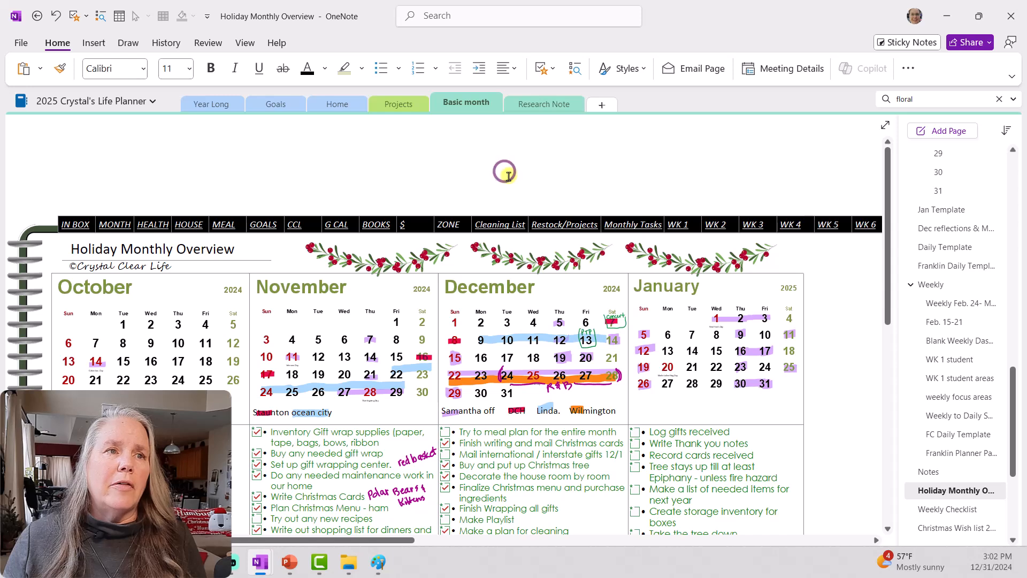
scroll(504, 171, down, 3)
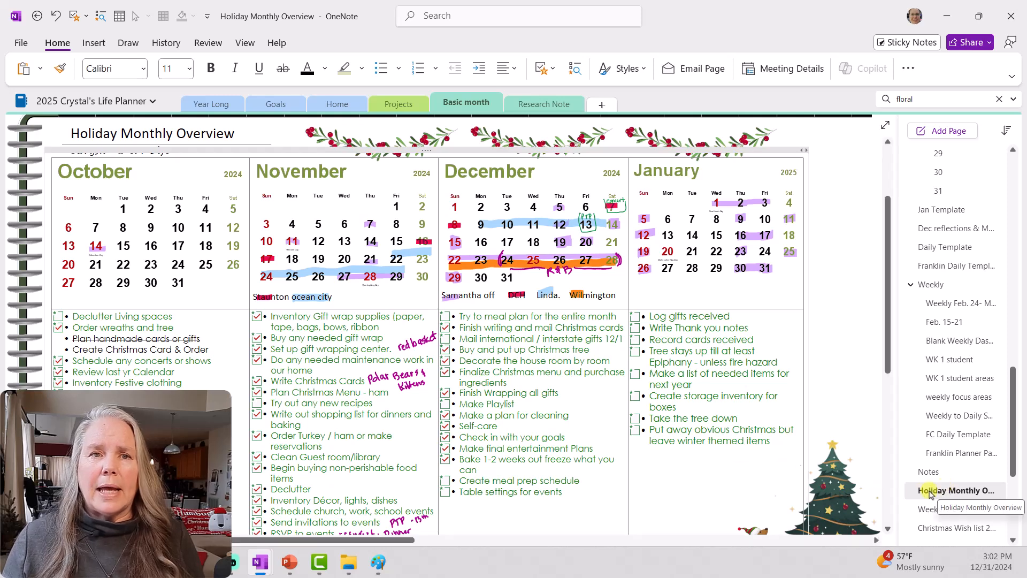
right_click(947, 488)
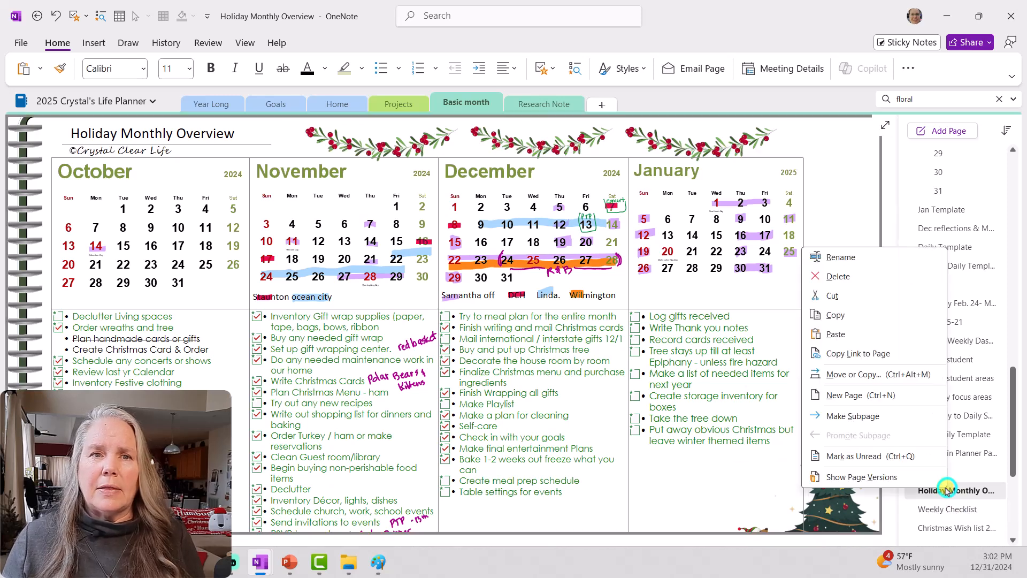
click(834, 276)
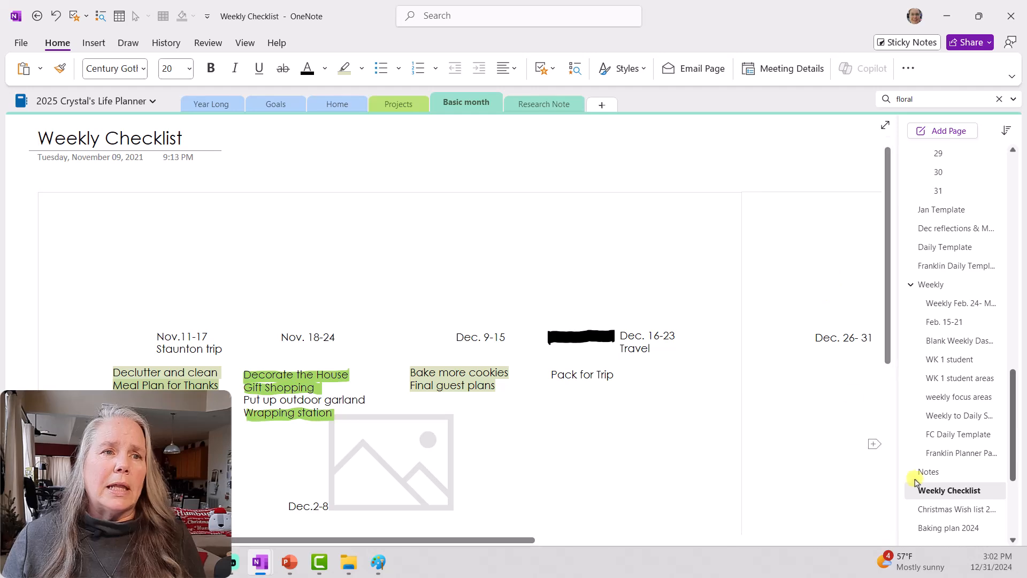
Delete the Weekly Checklist, Christmas Wish list 2024, Baking plan 2024 and Time to Decorate pages together
scroll(558, 432, down, 1)
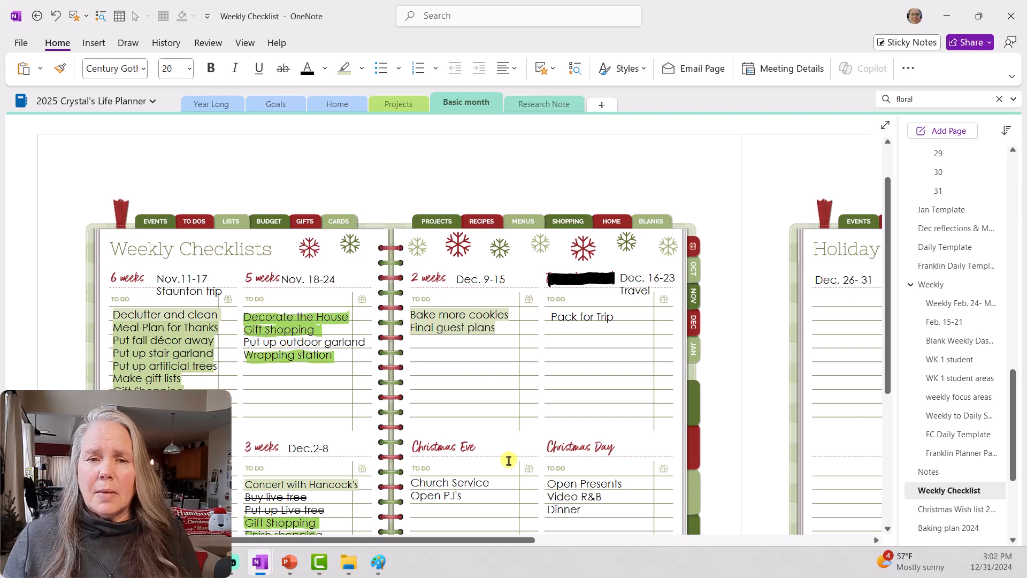
scroll(509, 461, down, 2)
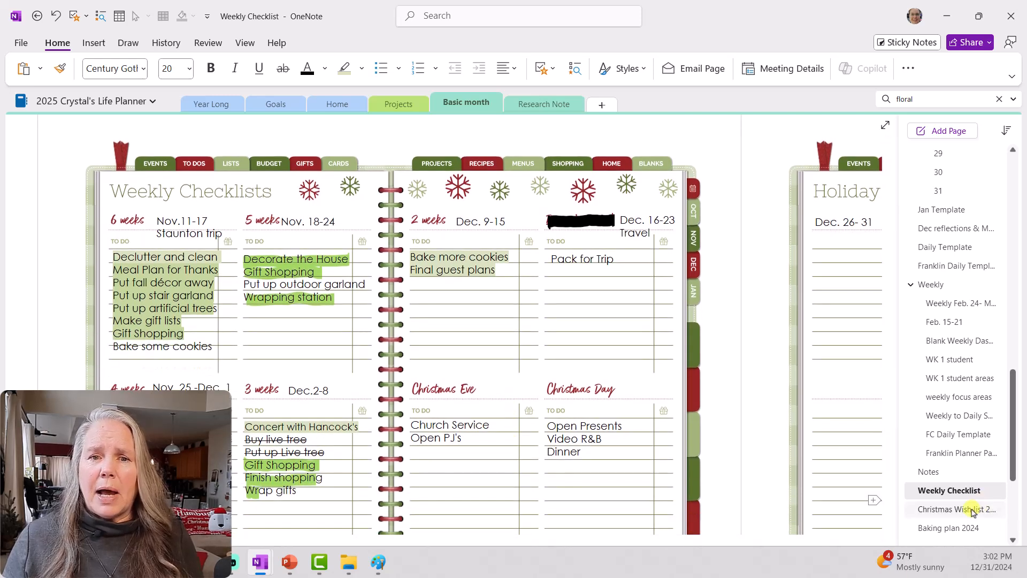
scroll(1014, 475, down, 3)
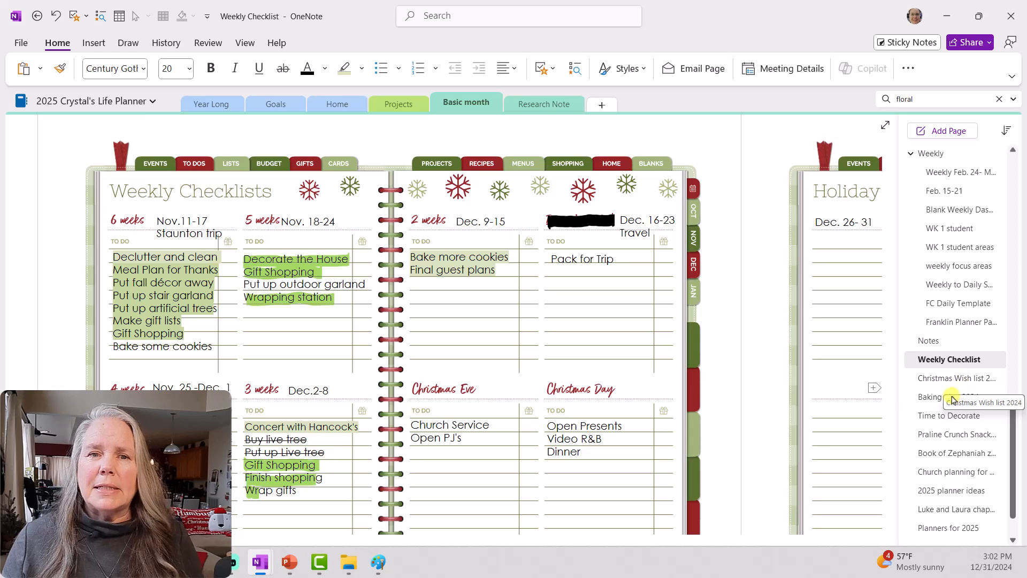
right_click(931, 417)
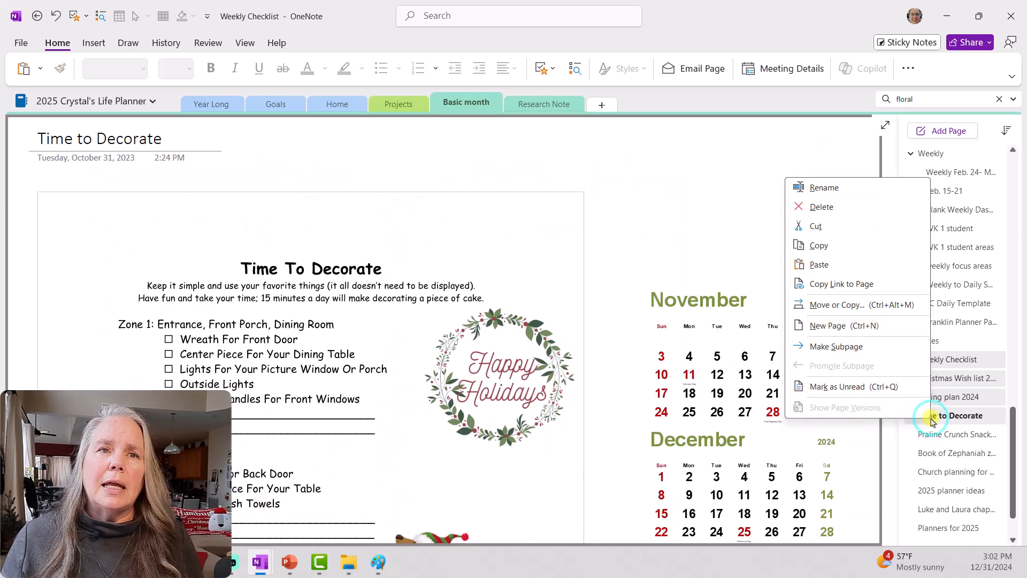
click(833, 209)
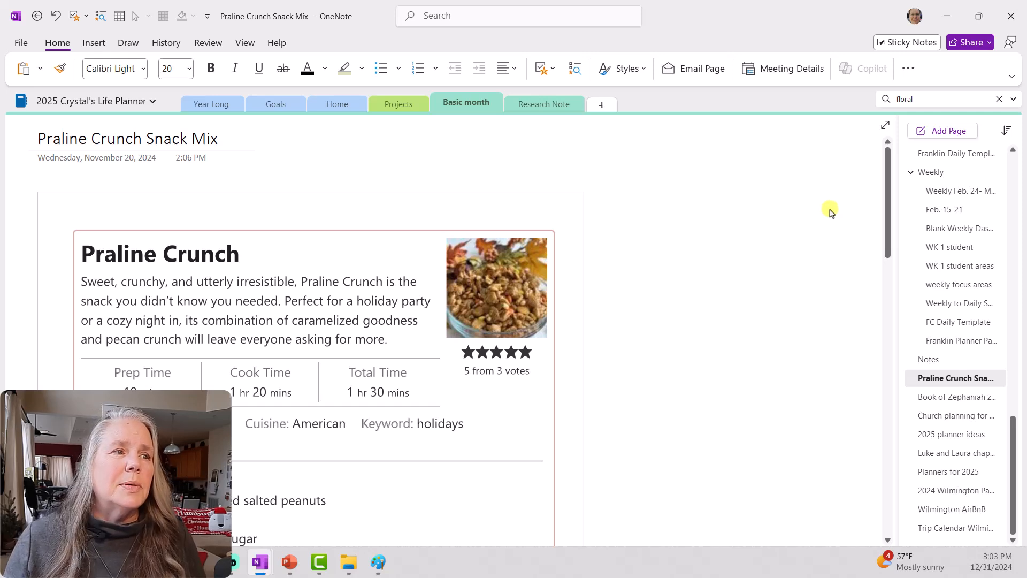
Move the 2025 planner ideas page from the Basic month section to the Year Long section
scroll(642, 348, down, 2)
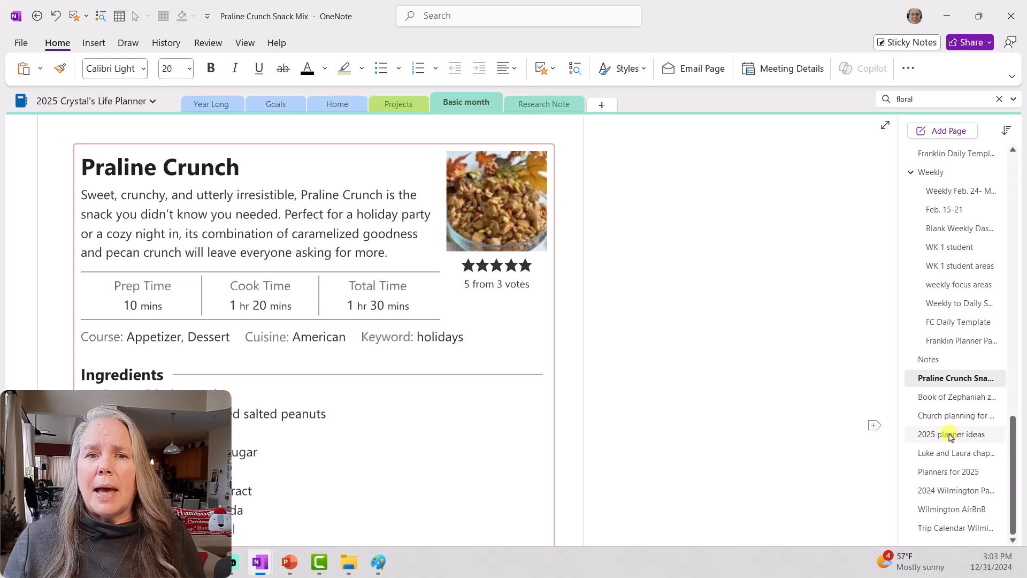
click(949, 434)
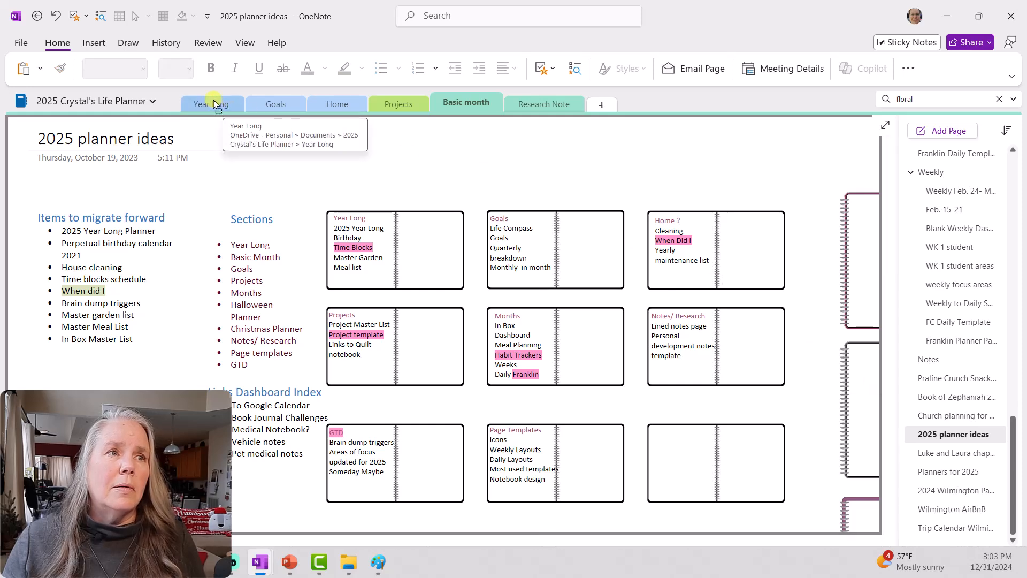
click(216, 105)
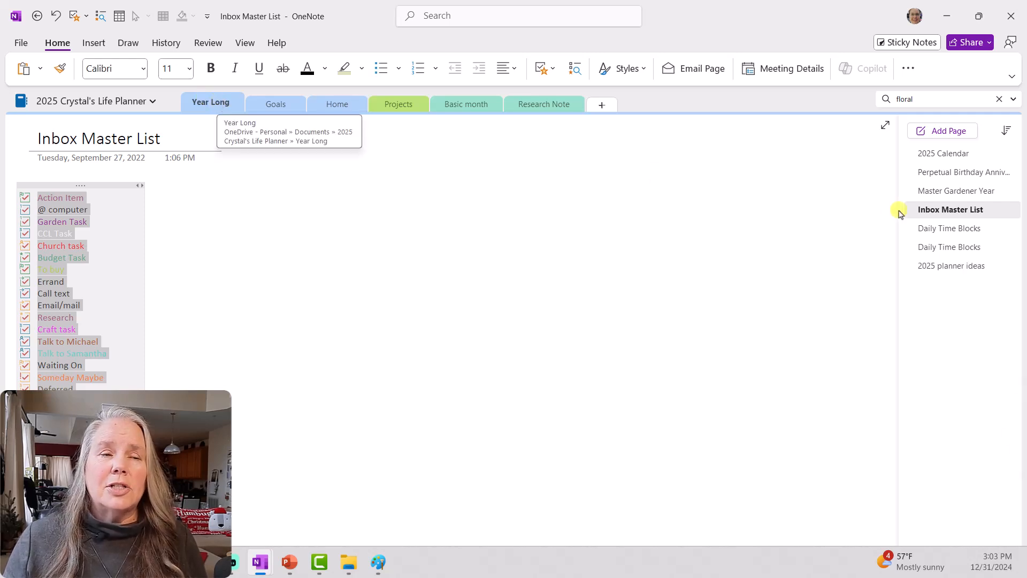
Open the planner ideas page in the Year Long section and change its title to 2026 planner ideas
click(931, 265)
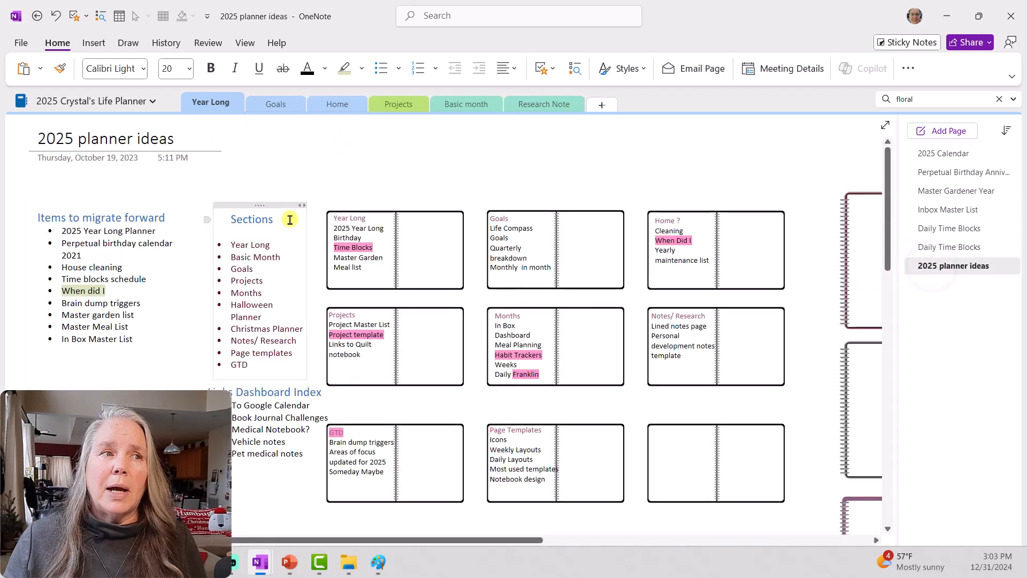
click(69, 139)
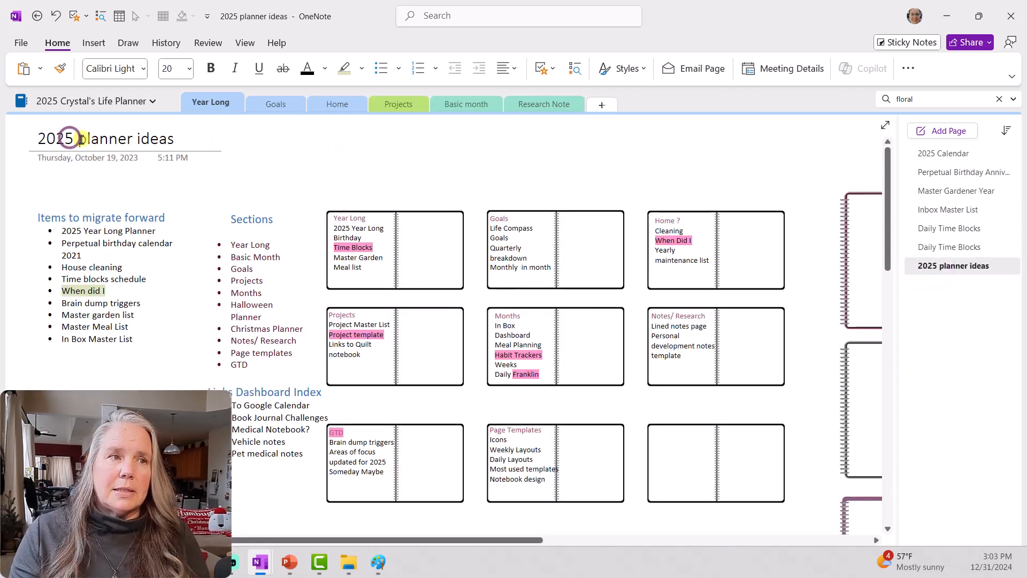
key(BackSpace)
text(6)
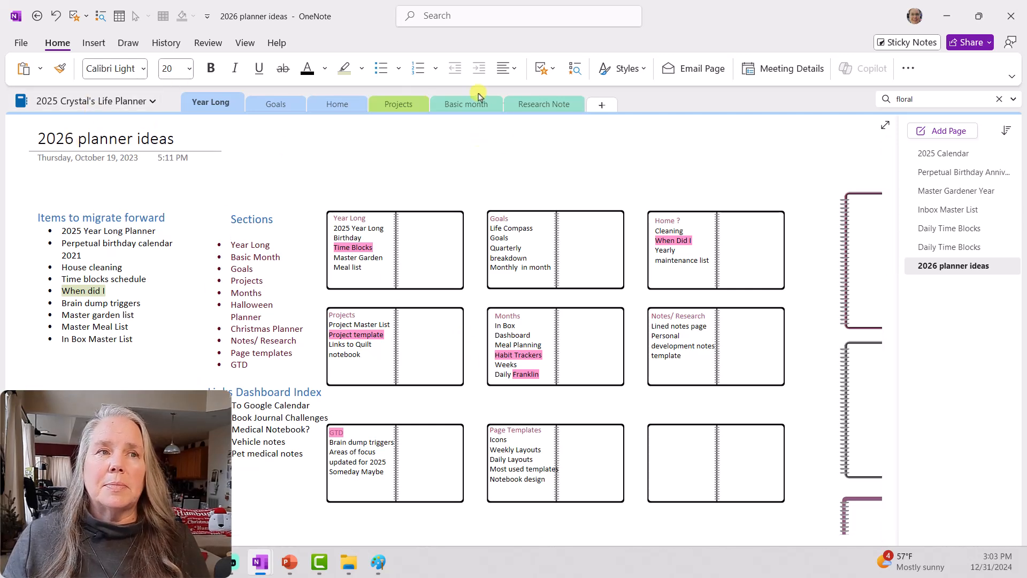
Delete the Packing Notes page at the start of the Basic month section
click(454, 102)
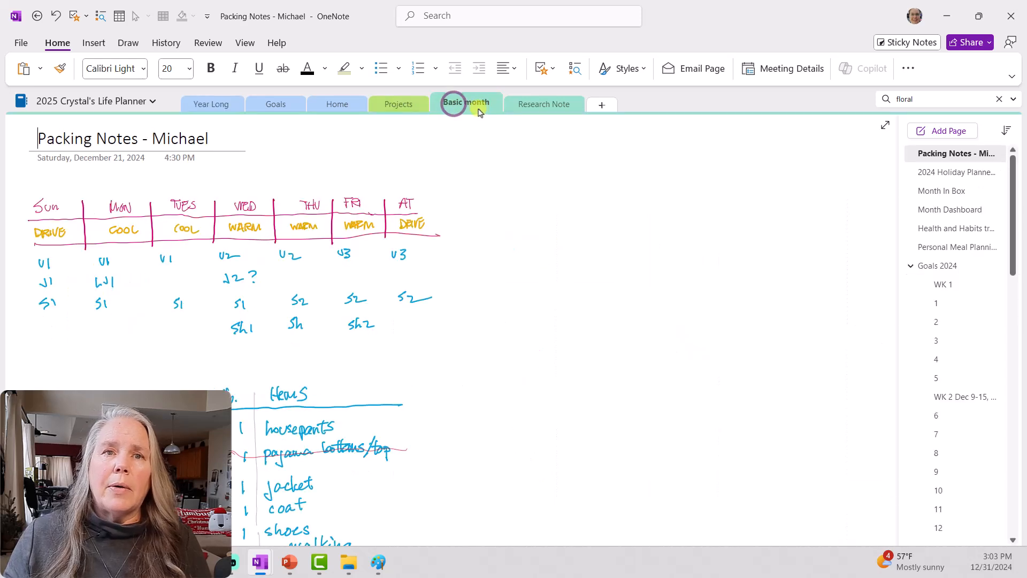
scroll(876, 351, down, 3)
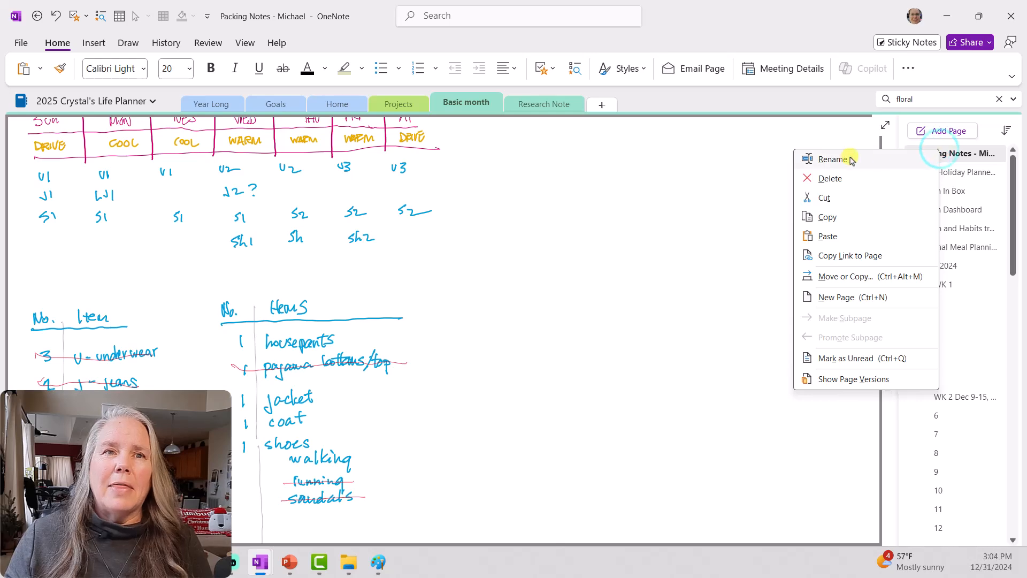
click(829, 181)
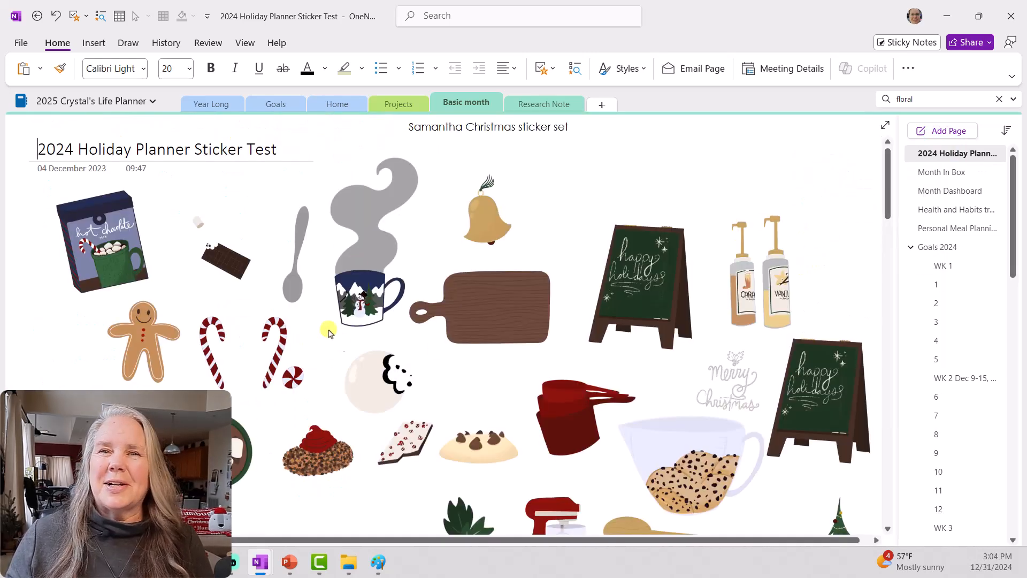
Look over the 2024 Holiday Planner Sticker Test page and delete the stray phone number text beside the hot chocolate sticker
scroll(539, 352, down, 3)
scroll(539, 353, down, 1)
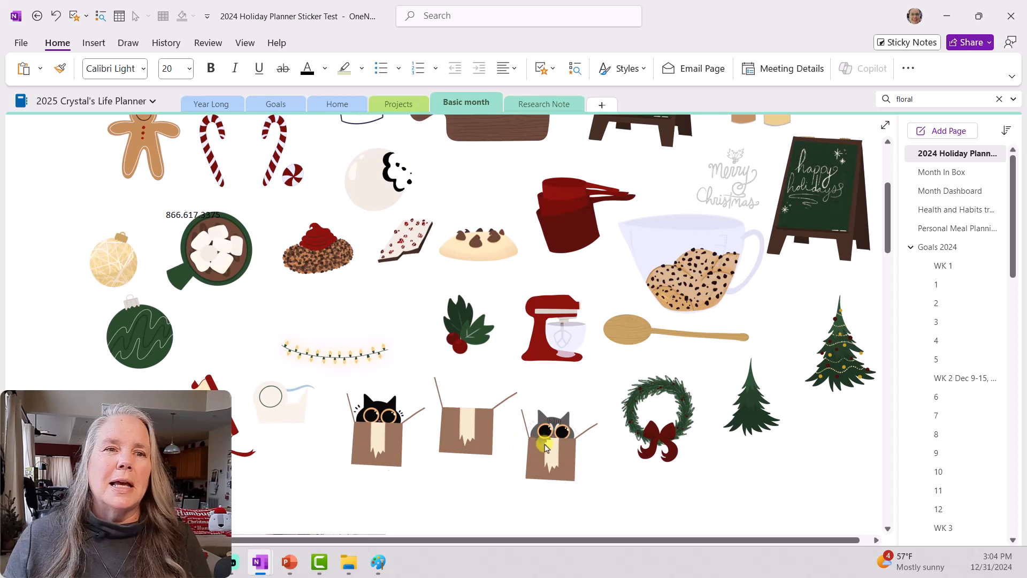
scroll(541, 443, up, 2)
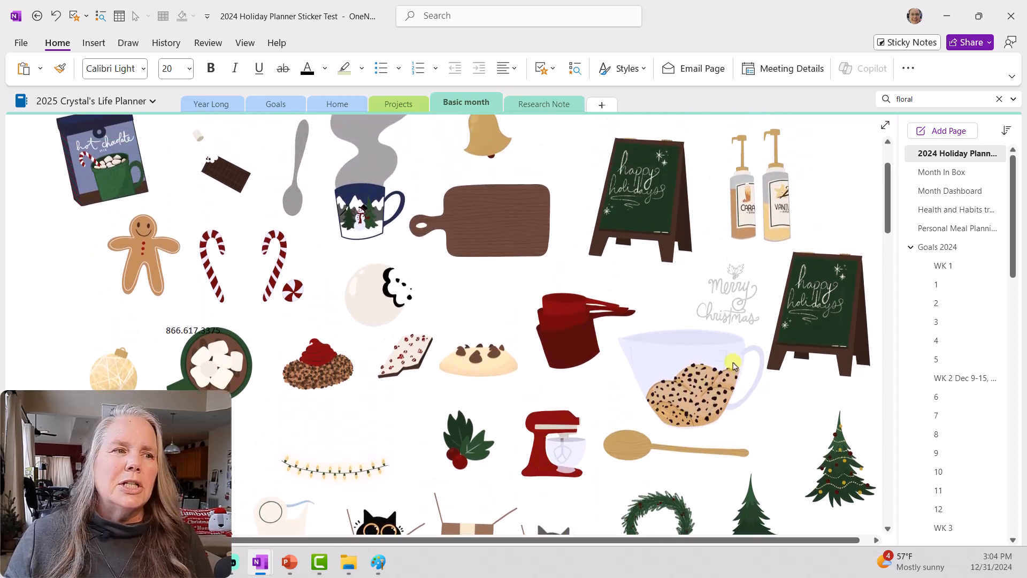
scroll(730, 364, up, 2)
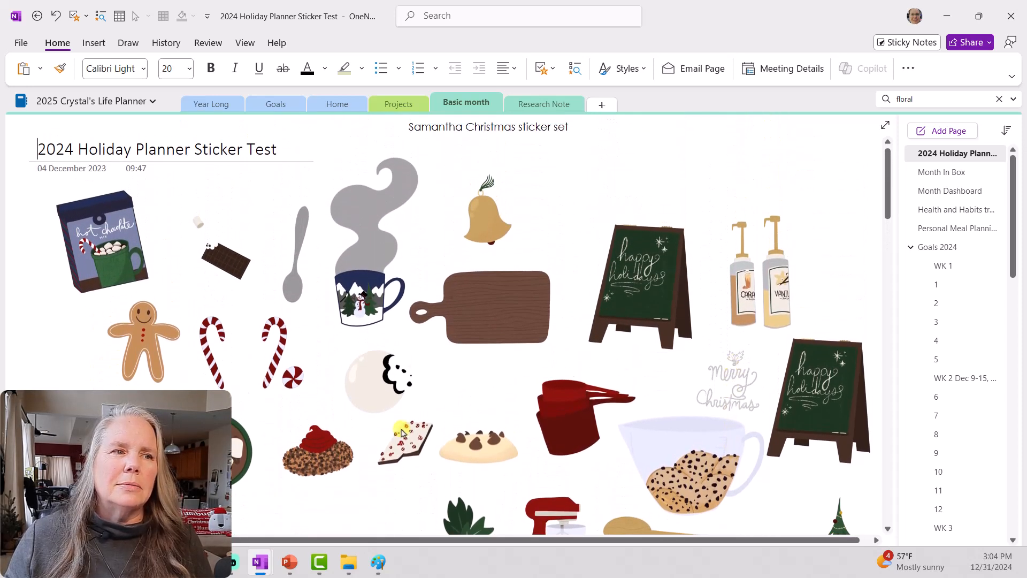
click(210, 405)
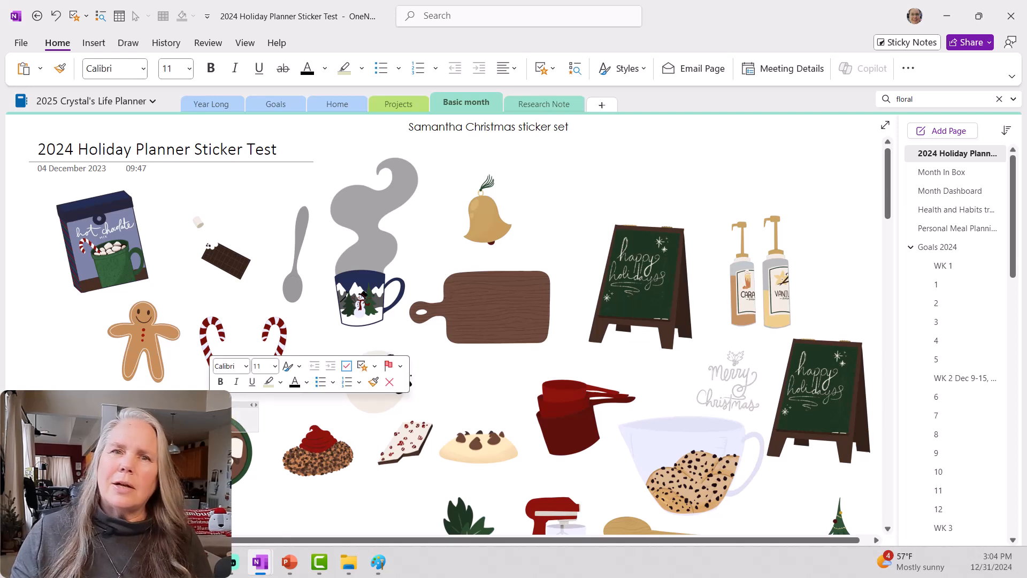
key(Delete)
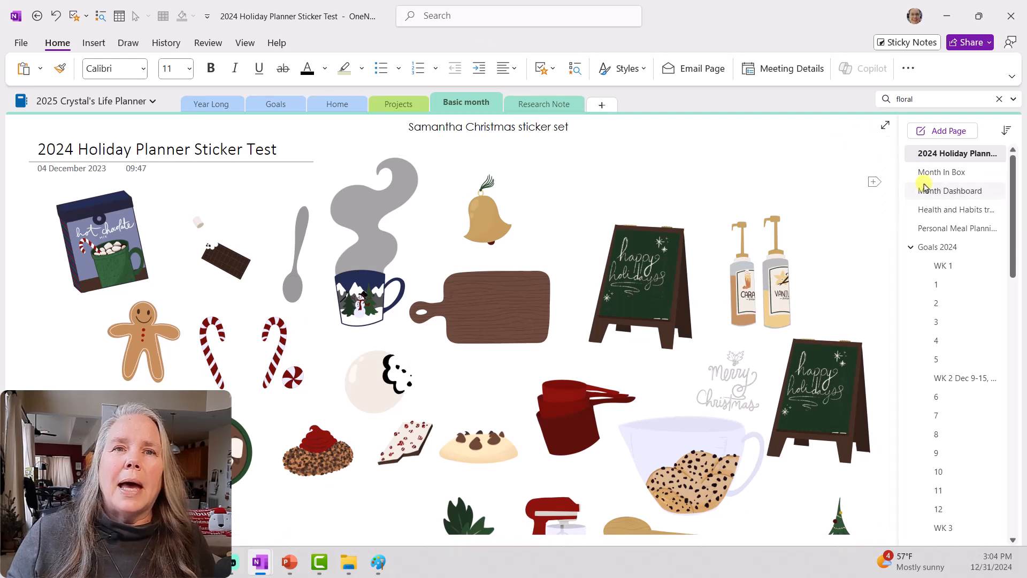
Move the 2024 Holiday Planner Sticker Test page to the Stickers section of the Personal Notebook
right_click(923, 159)
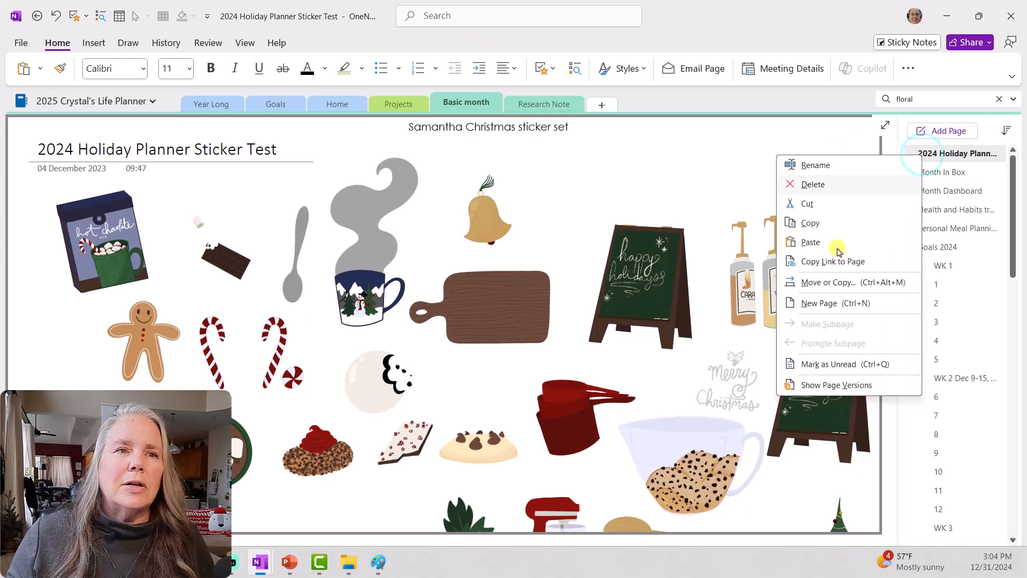
click(822, 283)
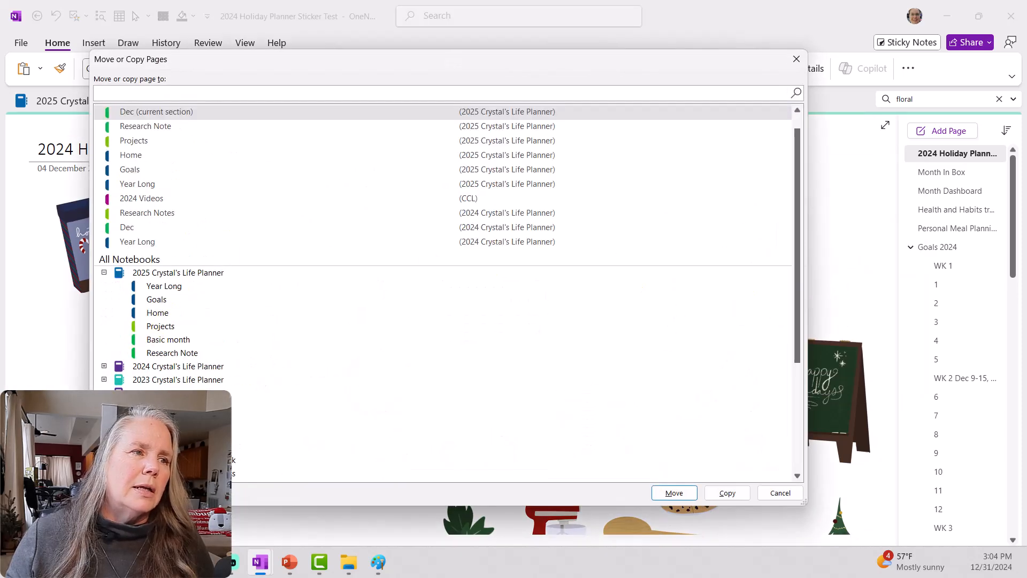
scroll(198, 412, down, 3)
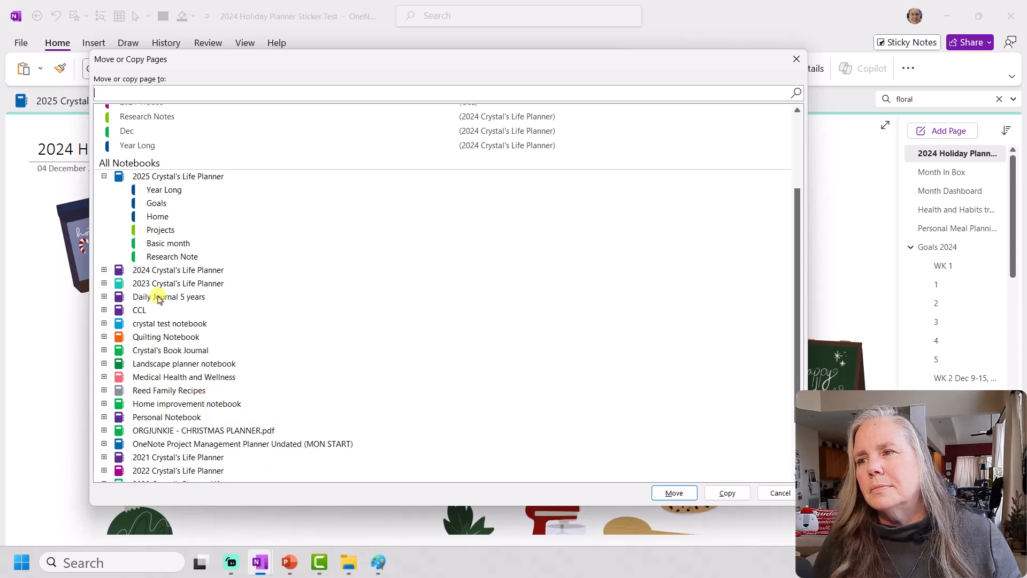
scroll(185, 329, down, 2)
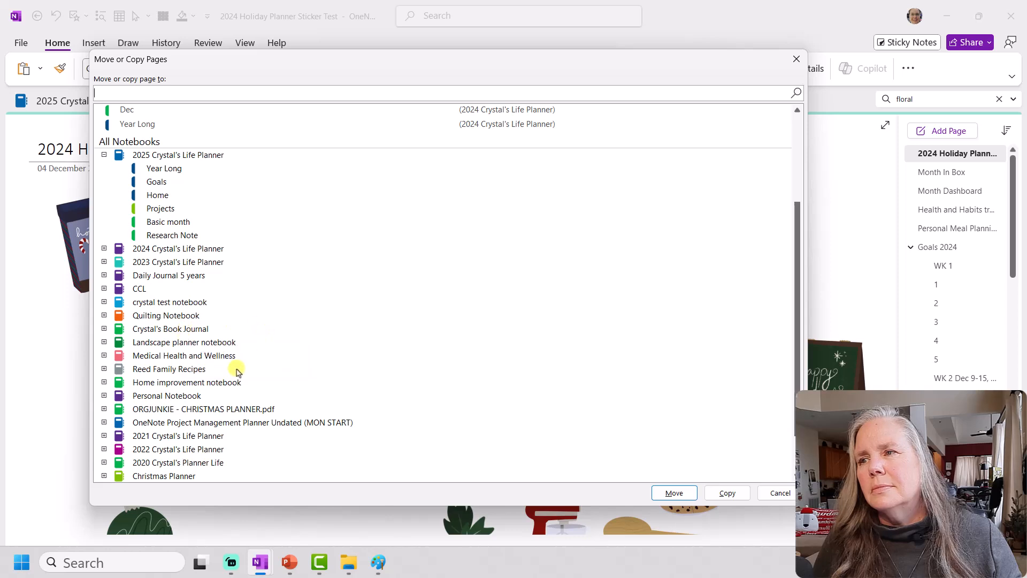
click(104, 395)
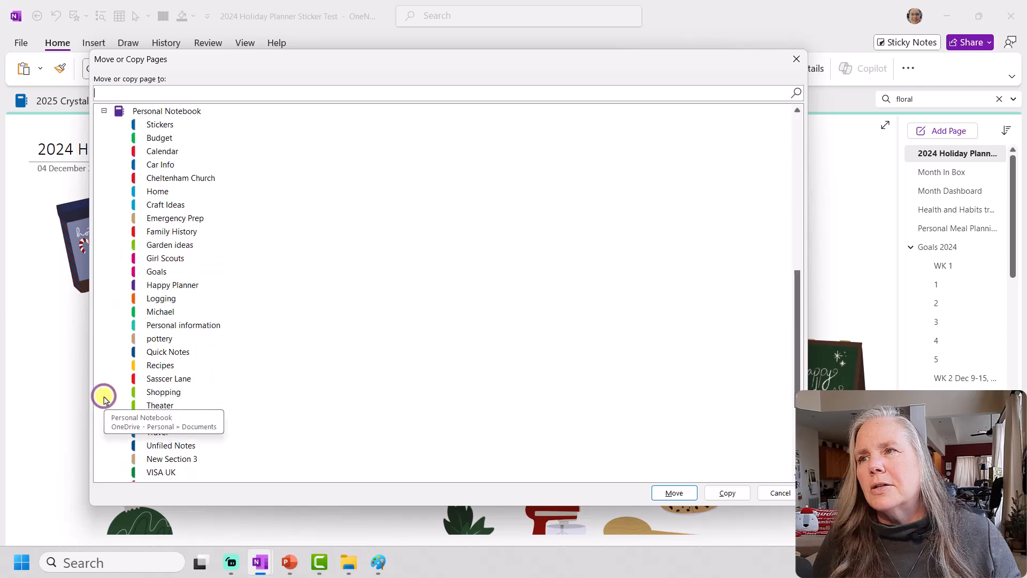
click(159, 124)
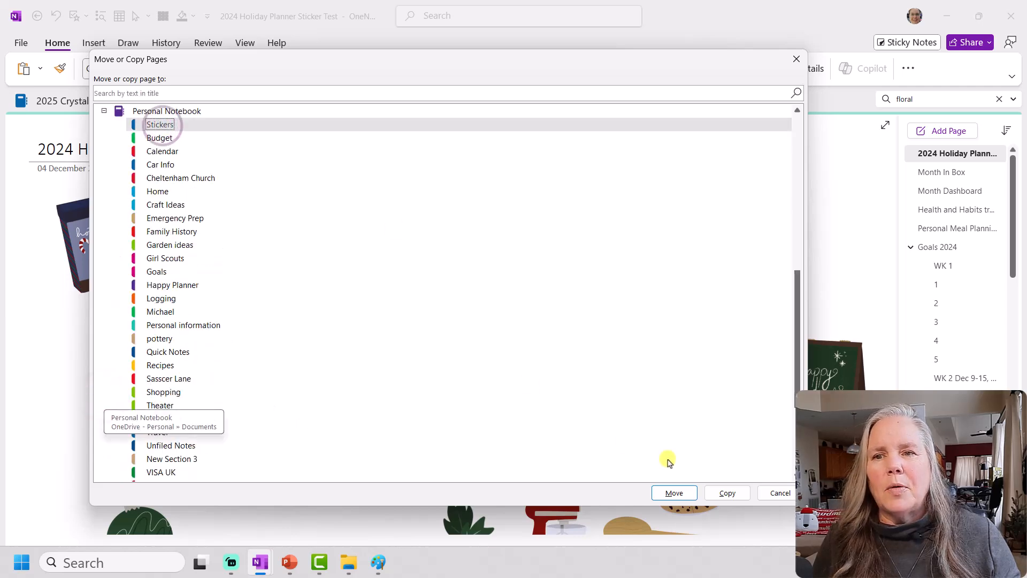
click(671, 492)
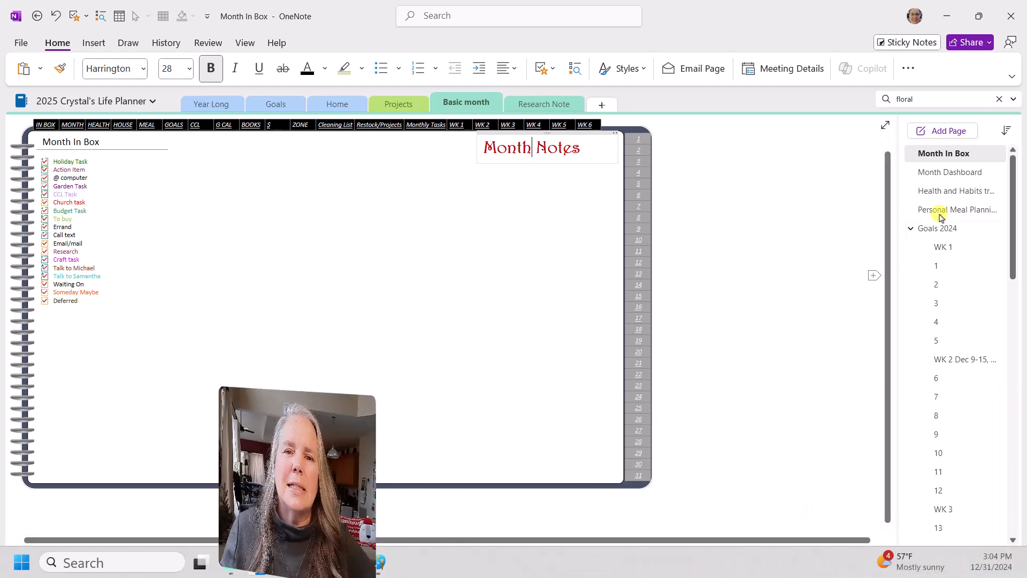
Delete the three Wilmington trip pages at the end of the Basic month section: packing list, AirBnB and trip calendar
scroll(933, 320, down, 6)
scroll(939, 375, down, 8)
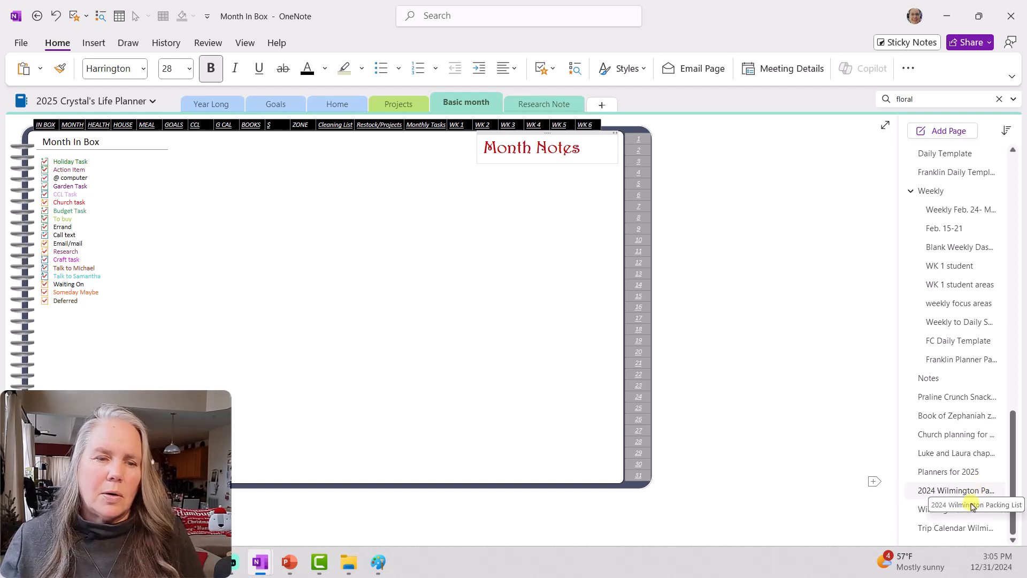
click(960, 527)
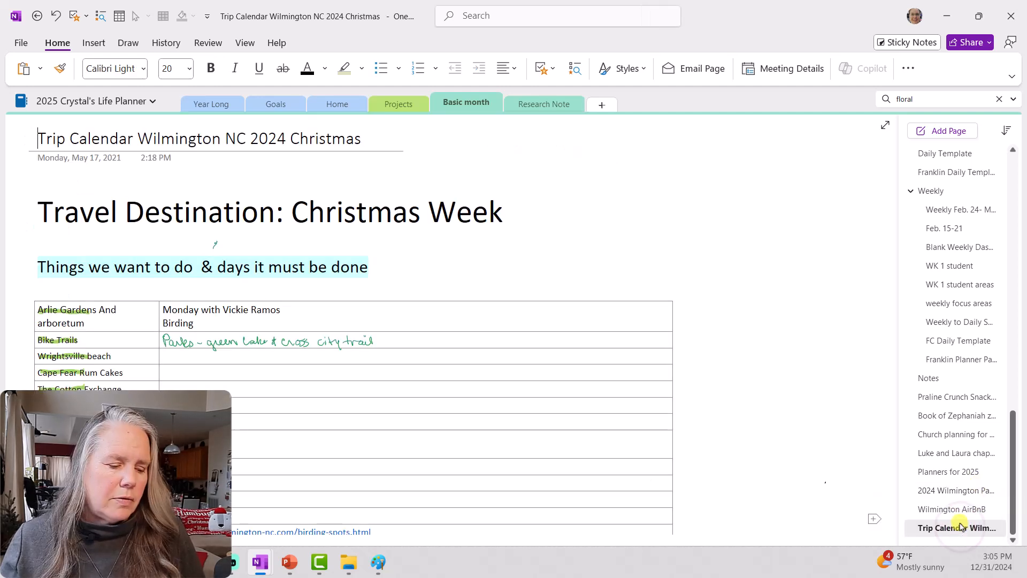
right_click(951, 487)
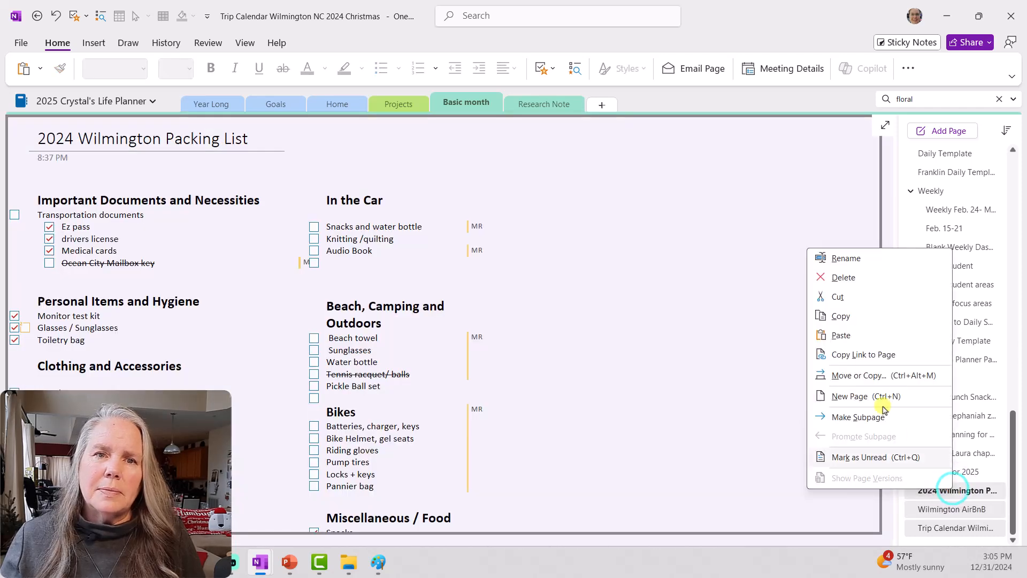
click(845, 278)
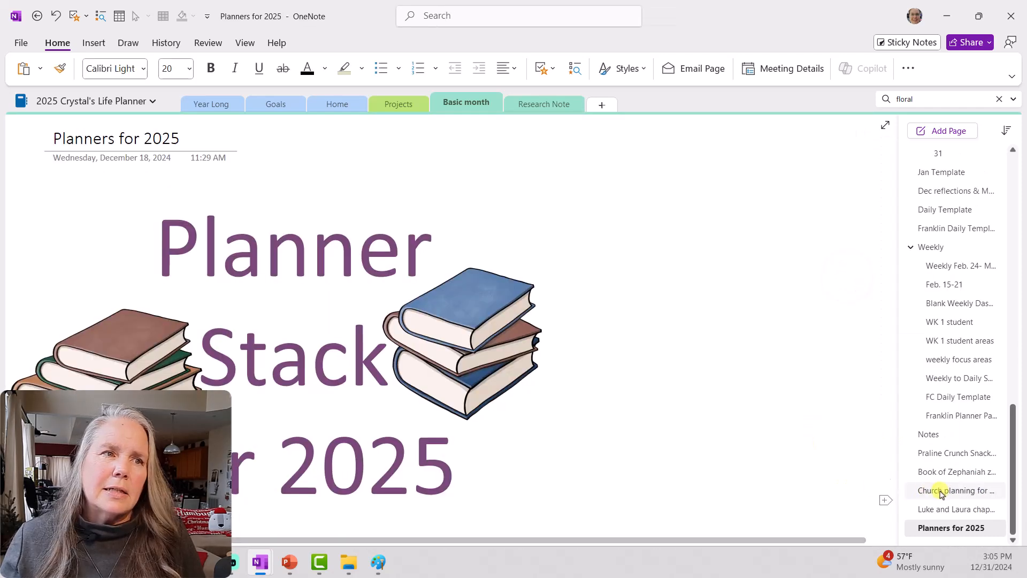
Delete the Planners for 2025 page and the chapter 1 story page from the end of the Basic month section
right_click(977, 527)
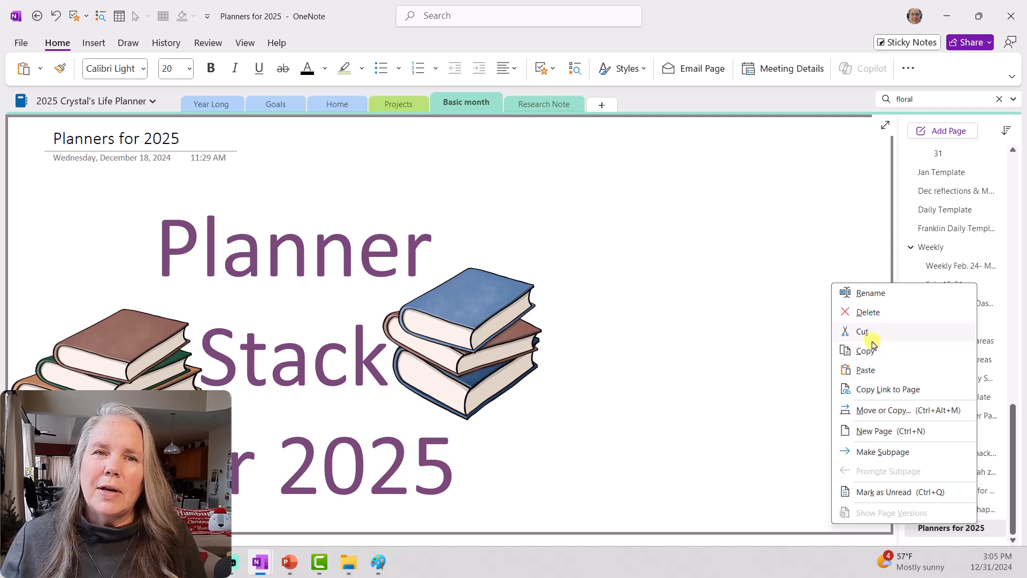
click(867, 313)
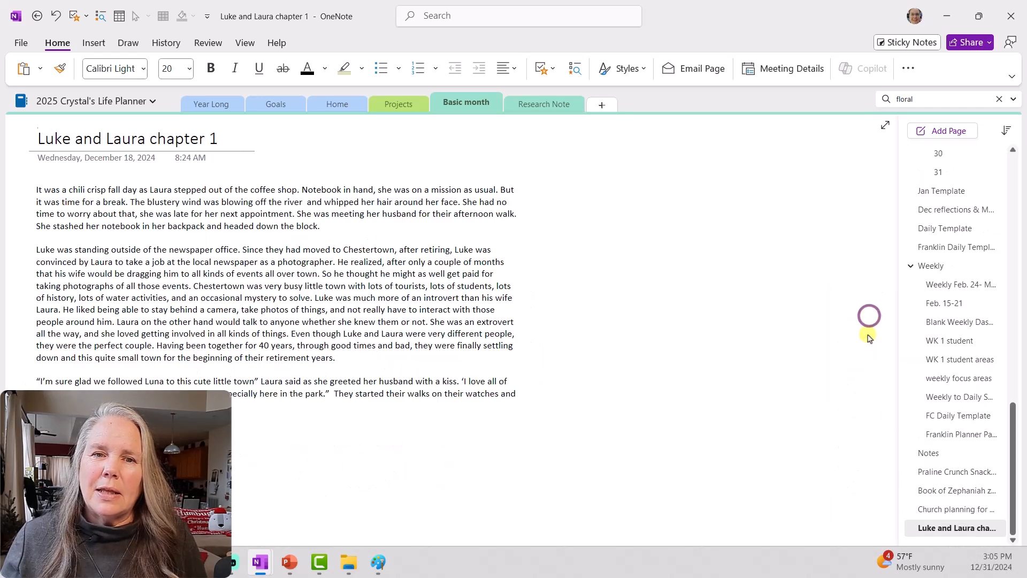
right_click(964, 527)
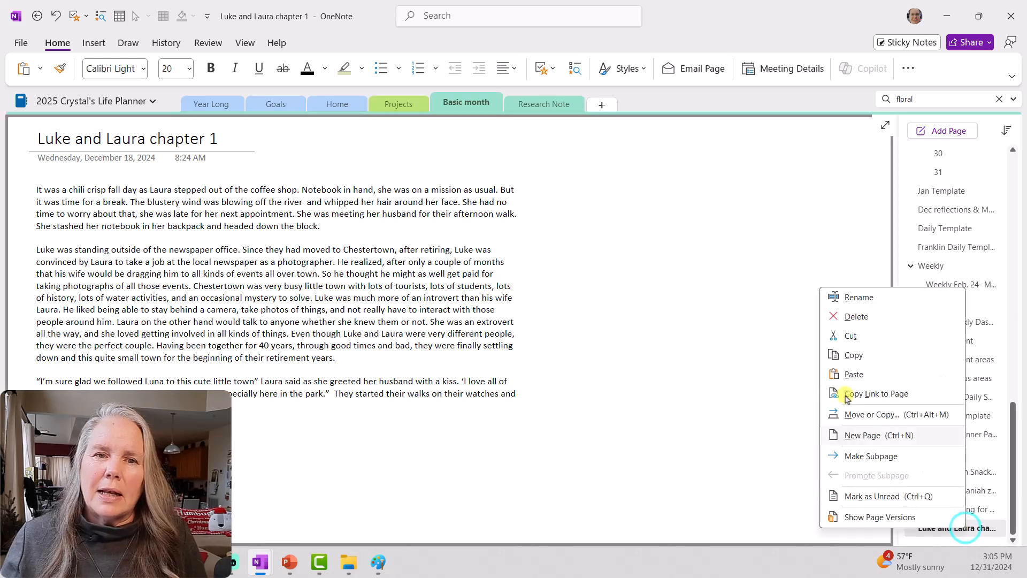
click(857, 316)
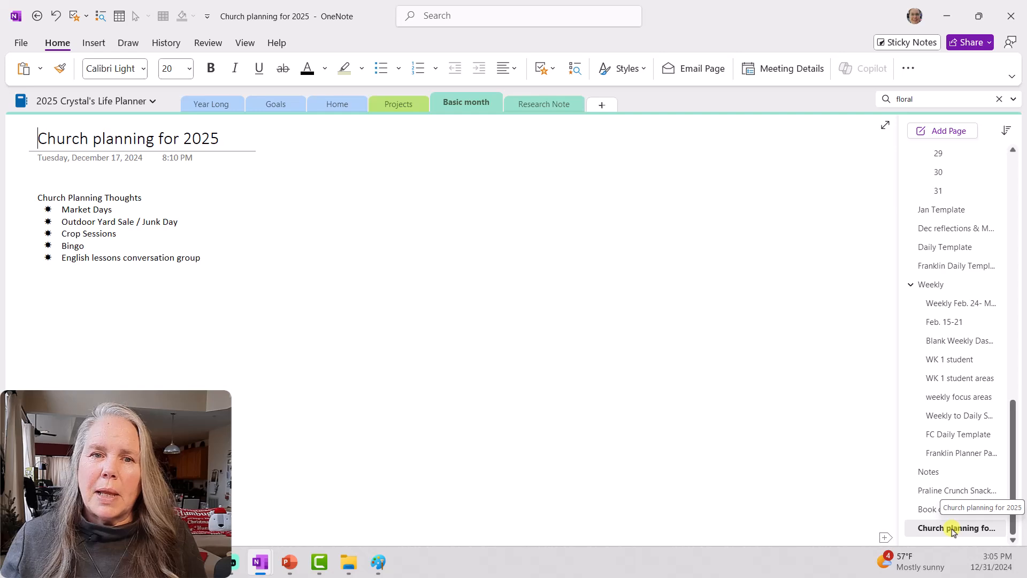
Delete the Book of Zephaniah page and open the Praline Crunch Snack Mix page
click(925, 508)
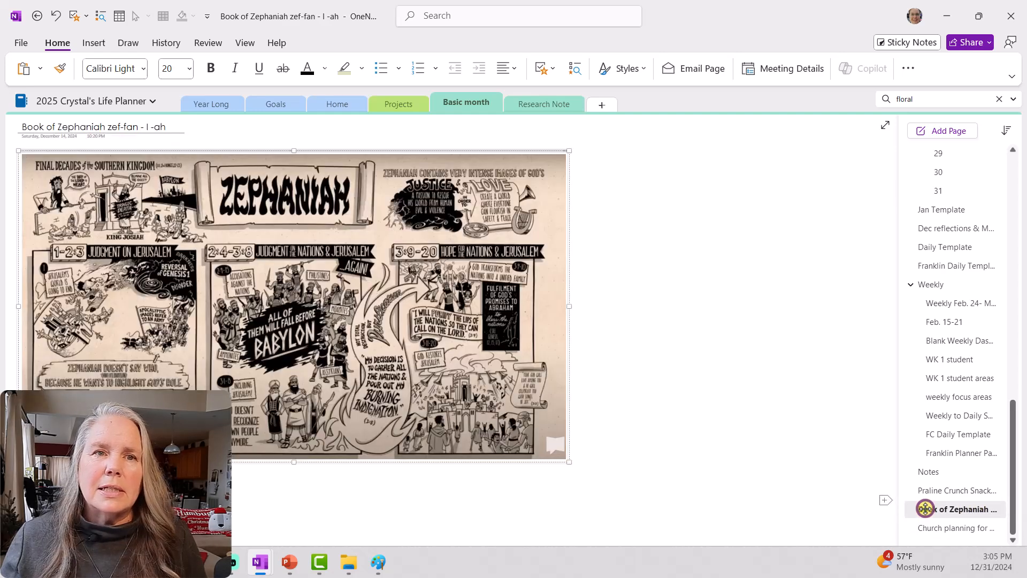
right_click(925, 508)
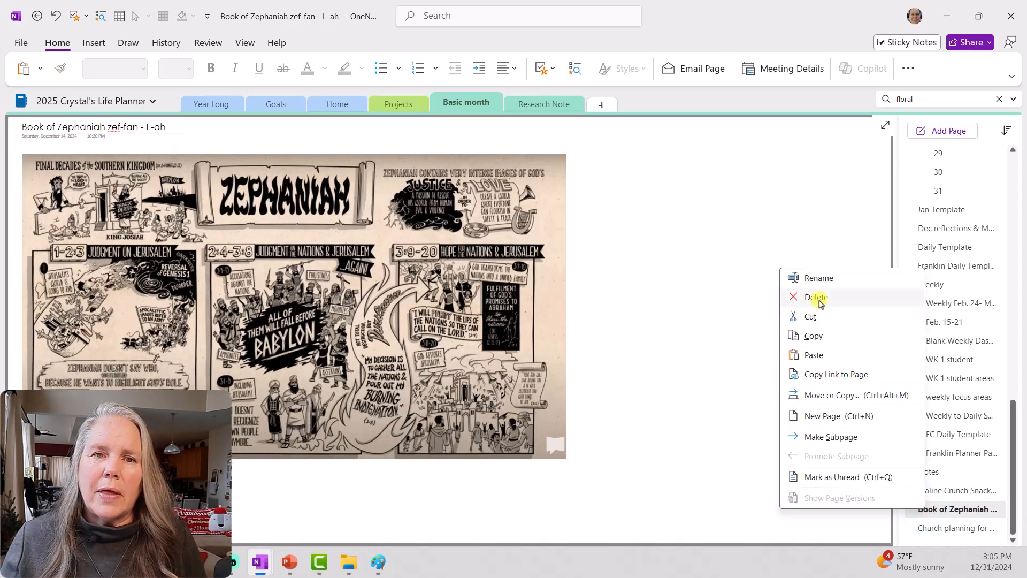
click(817, 297)
click(946, 508)
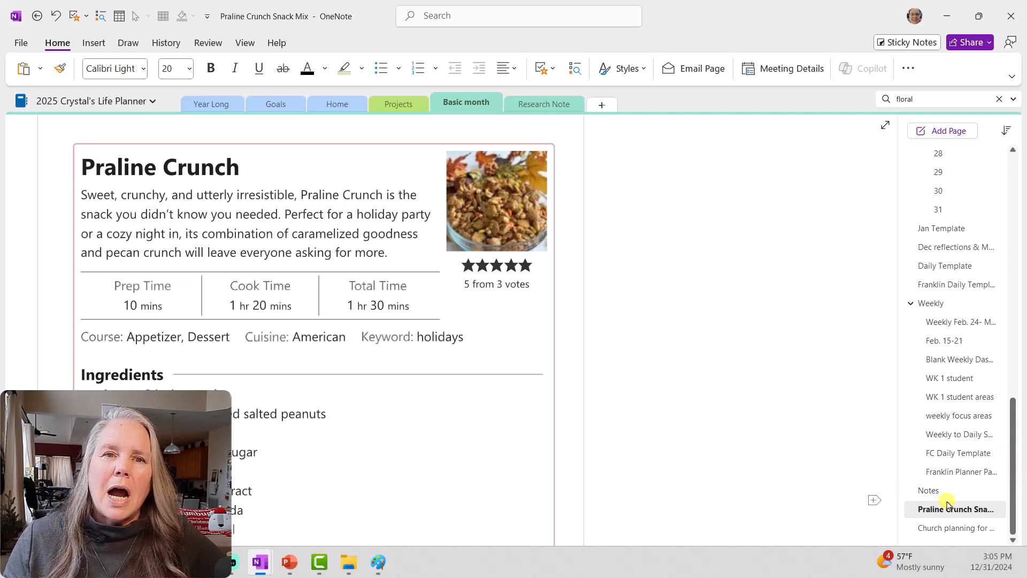
Look over the Personal Meal Planning, Health and Habits tracker, Month Dashboard and Month In Box pages for leftover monthly content
scroll(947, 505, up, 3)
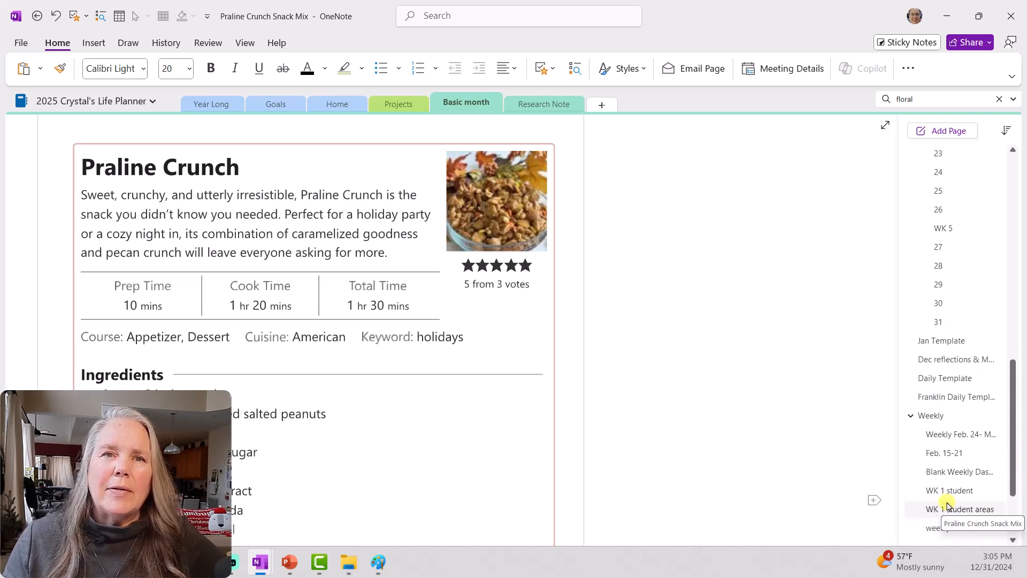
scroll(946, 505, up, 9)
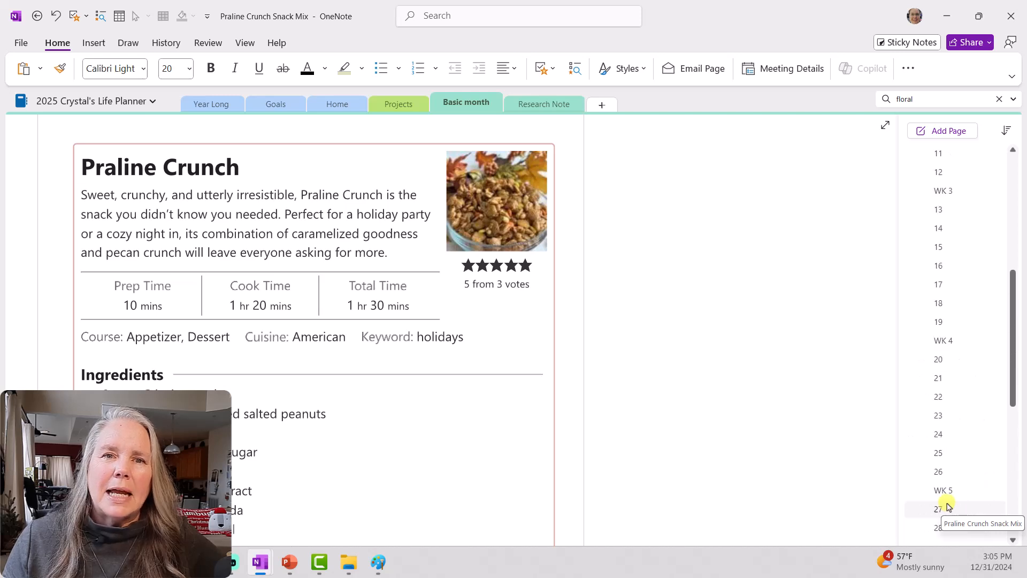
scroll(947, 505, up, 6)
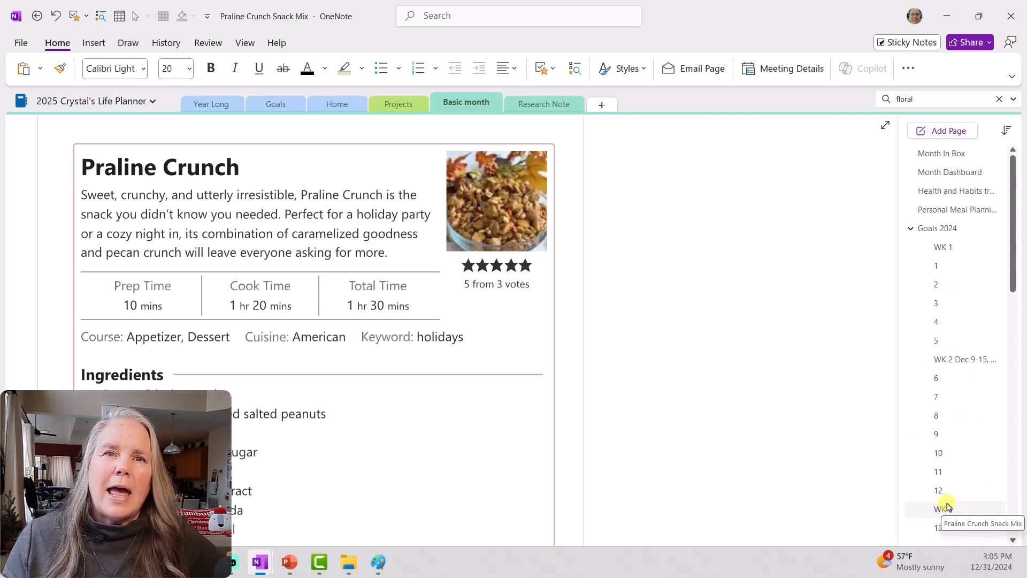
click(921, 209)
scroll(594, 358, up, 7)
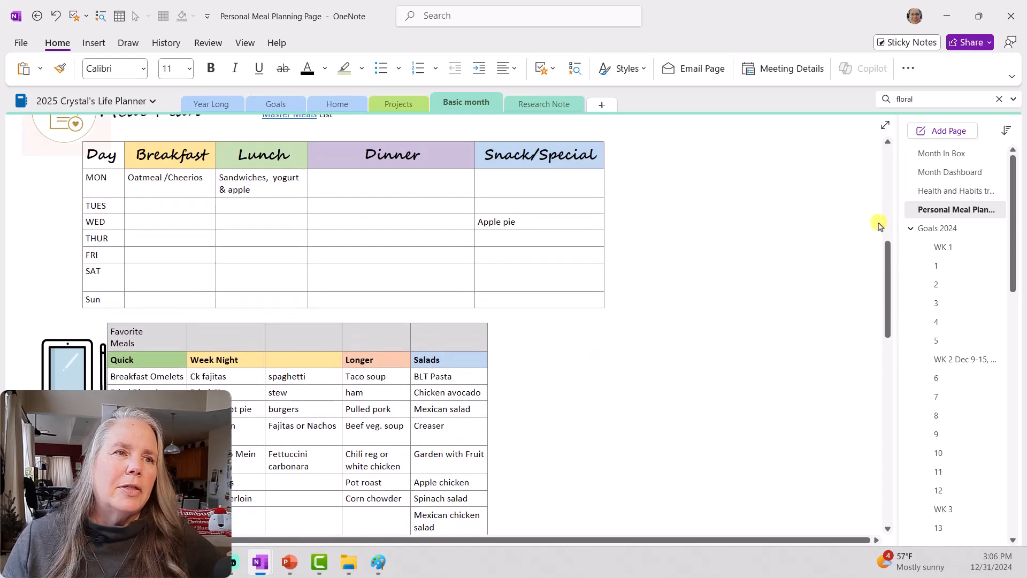
click(929, 190)
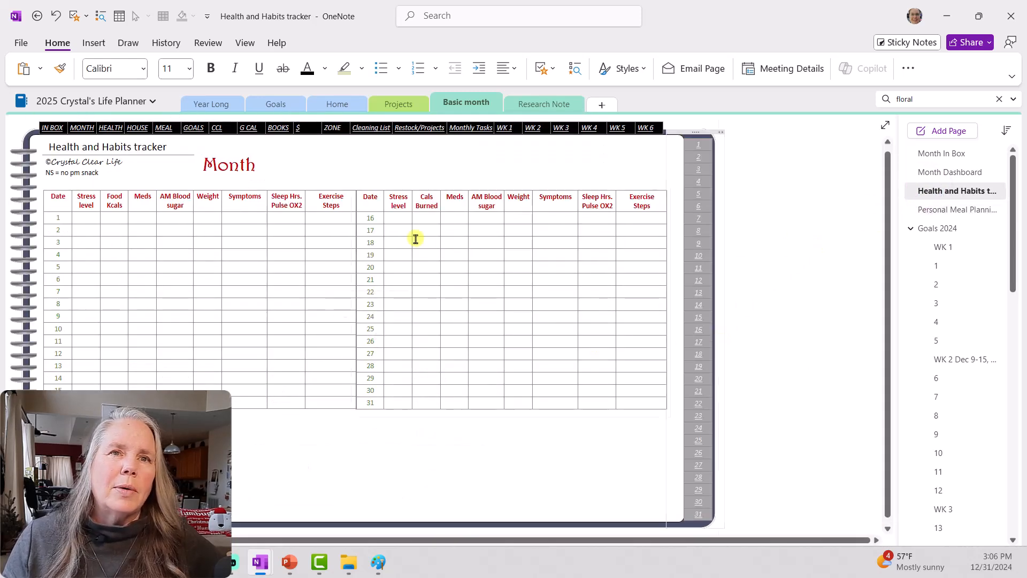
click(925, 174)
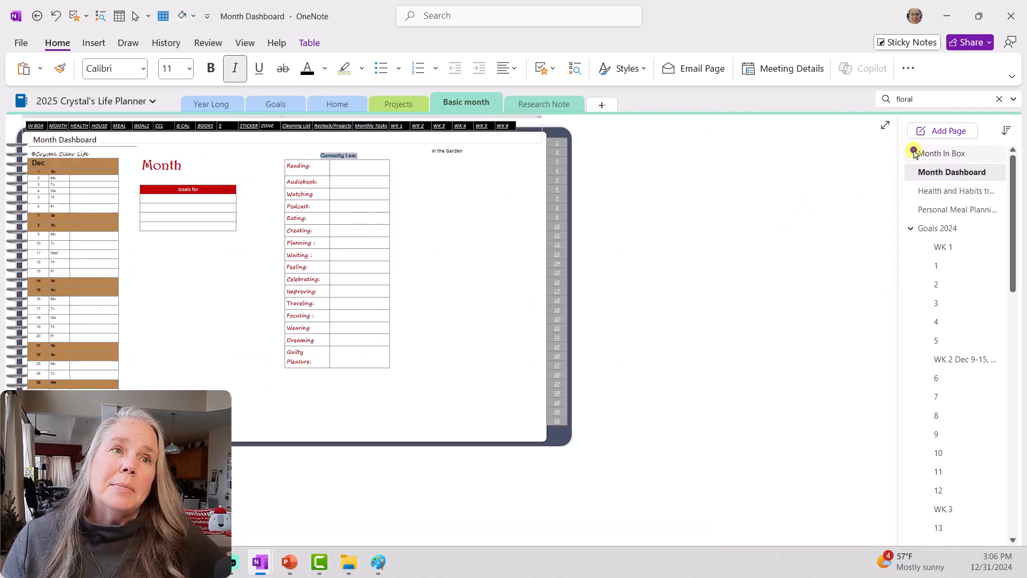
click(915, 153)
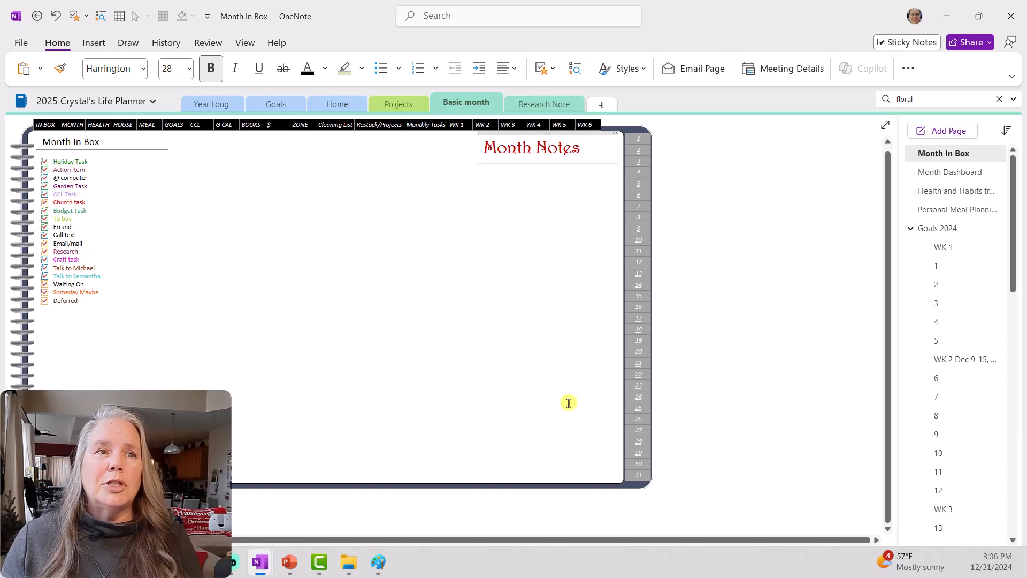
Examine the destinations offered for moving or copying the Basic month section, leaving the section in place
right_click(458, 103)
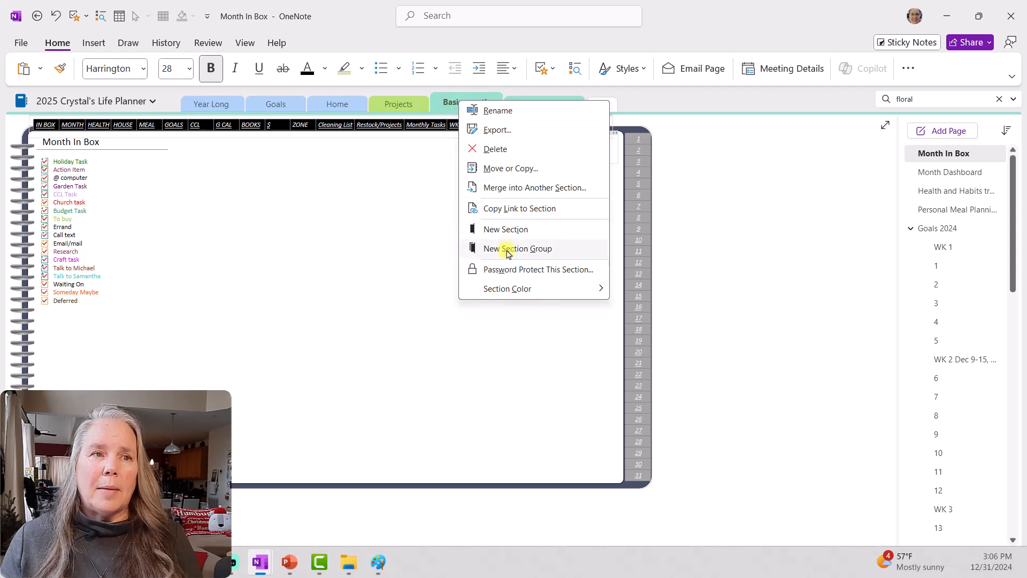
click(511, 168)
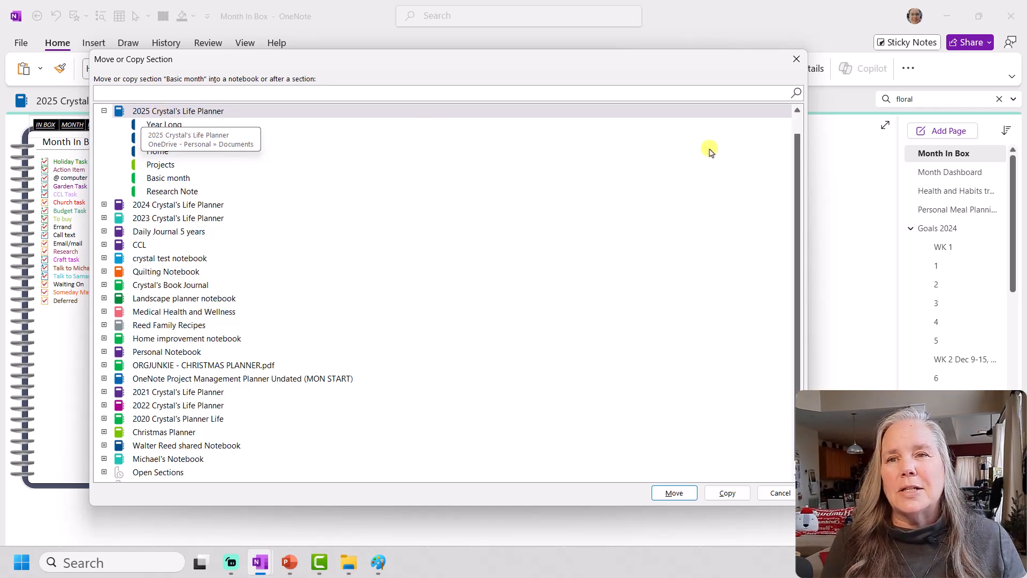
click(768, 493)
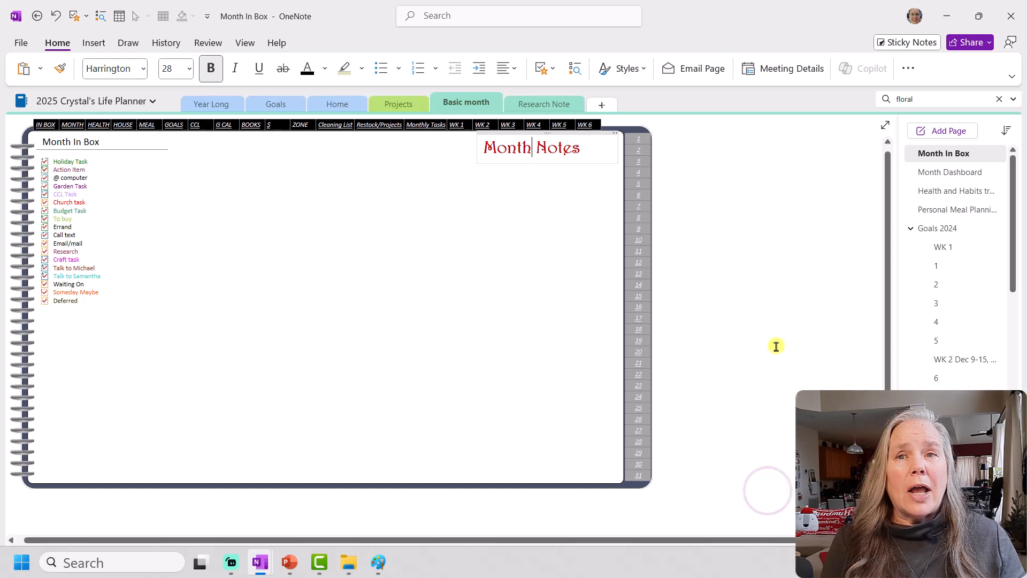
click(888, 294)
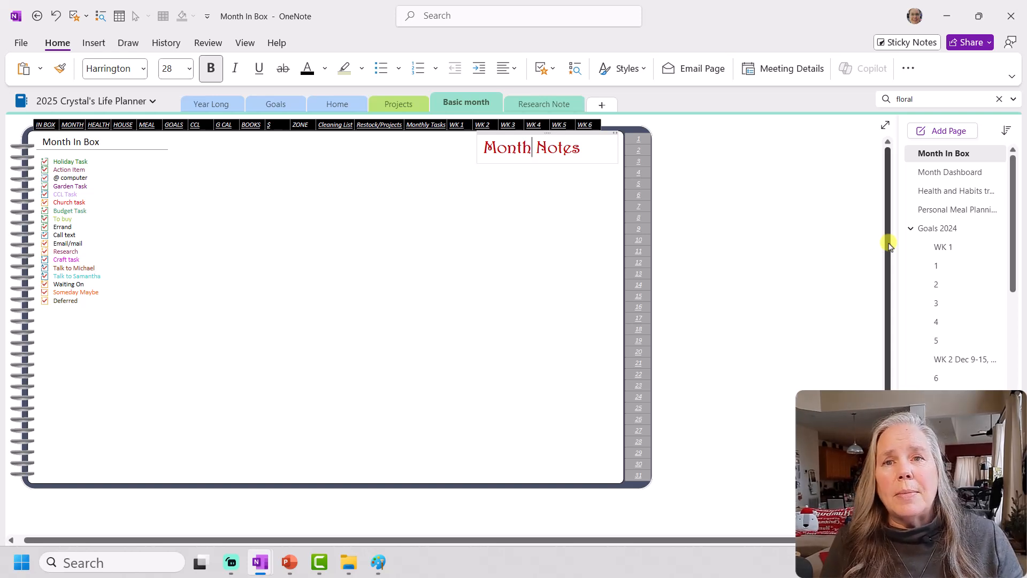
Look over the weekly layouts on the WK 1, Weekly to Daily Spread and weekly focus areas pages
click(946, 247)
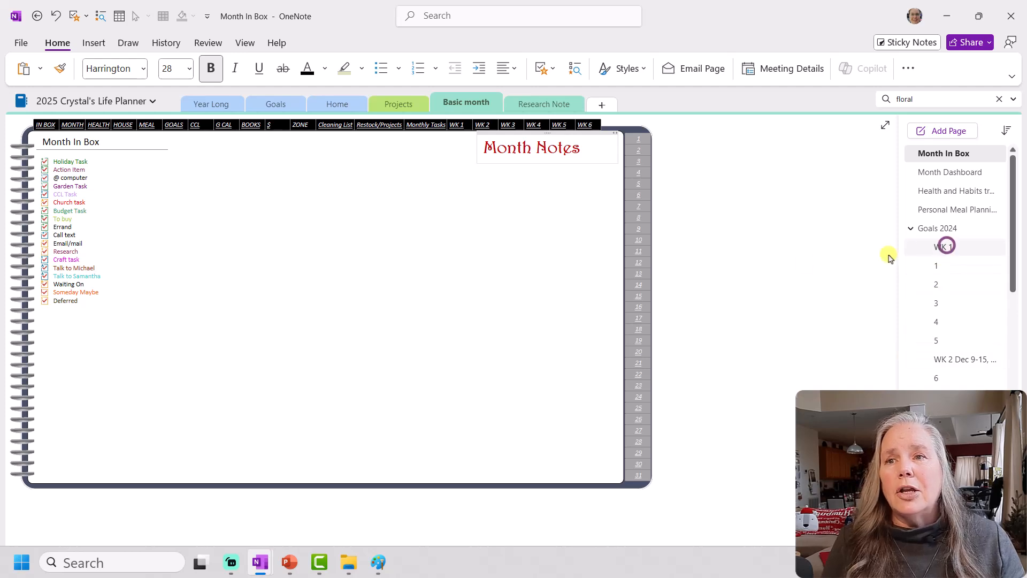
scroll(584, 328, up, 3)
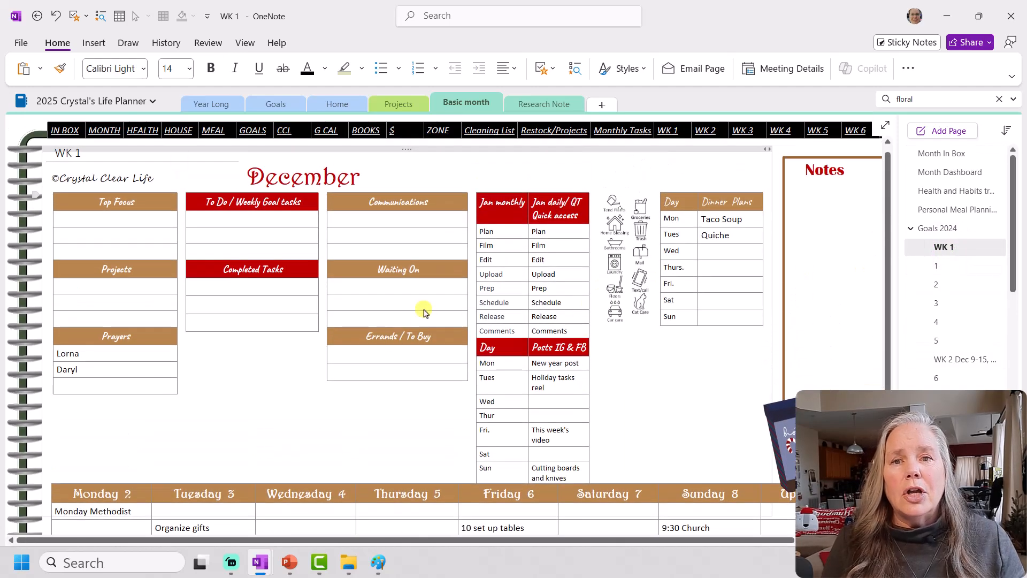
scroll(438, 321, down, 3)
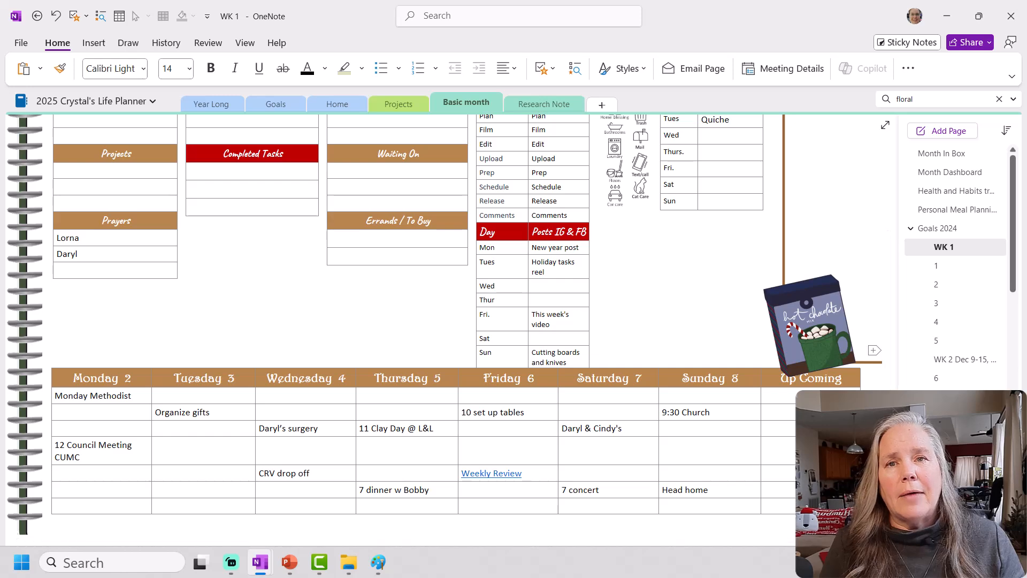
scroll(439, 321, down, 1)
drag(1013, 225, 1012, 460)
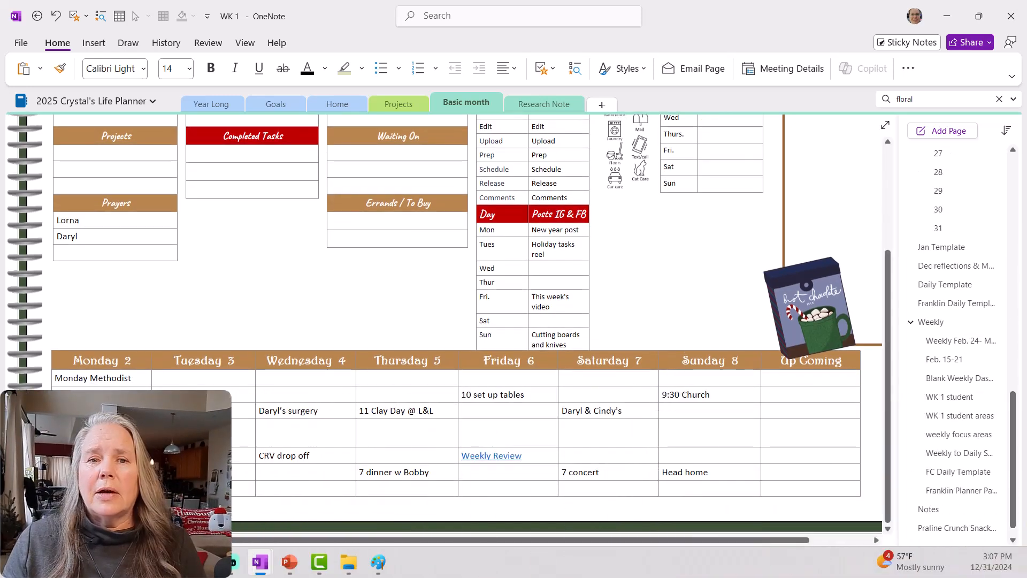
click(955, 453)
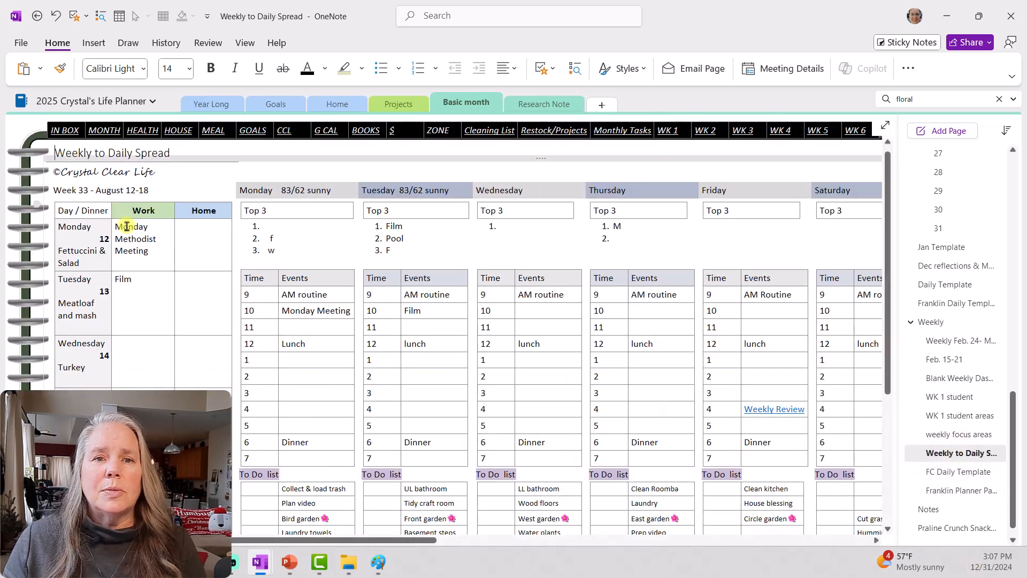
click(930, 434)
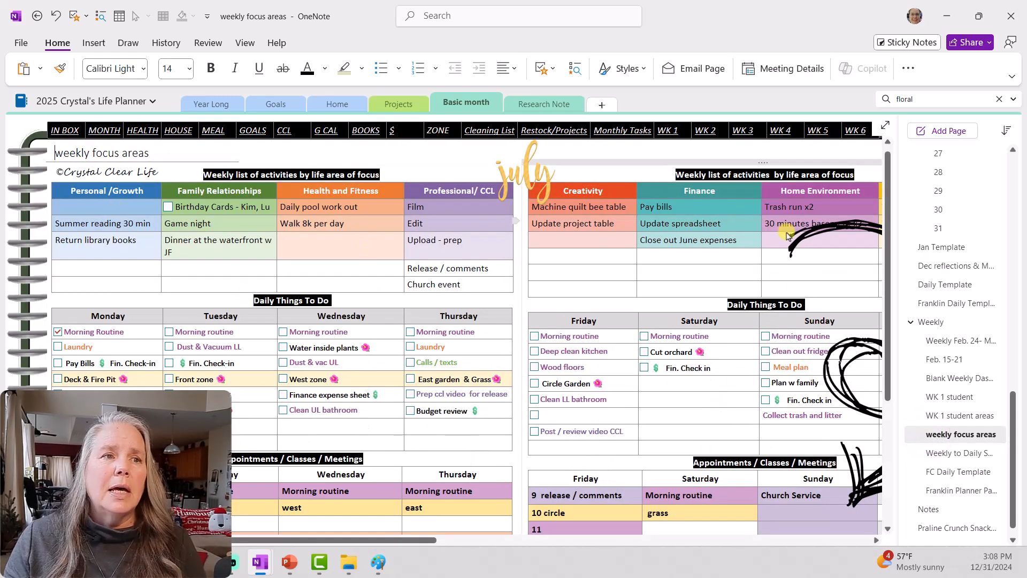
Review the daily to-do and appointment tables on the weekly focus areas and WK 1 student areas pages
scroll(730, 361, down, 1)
scroll(730, 364, down, 3)
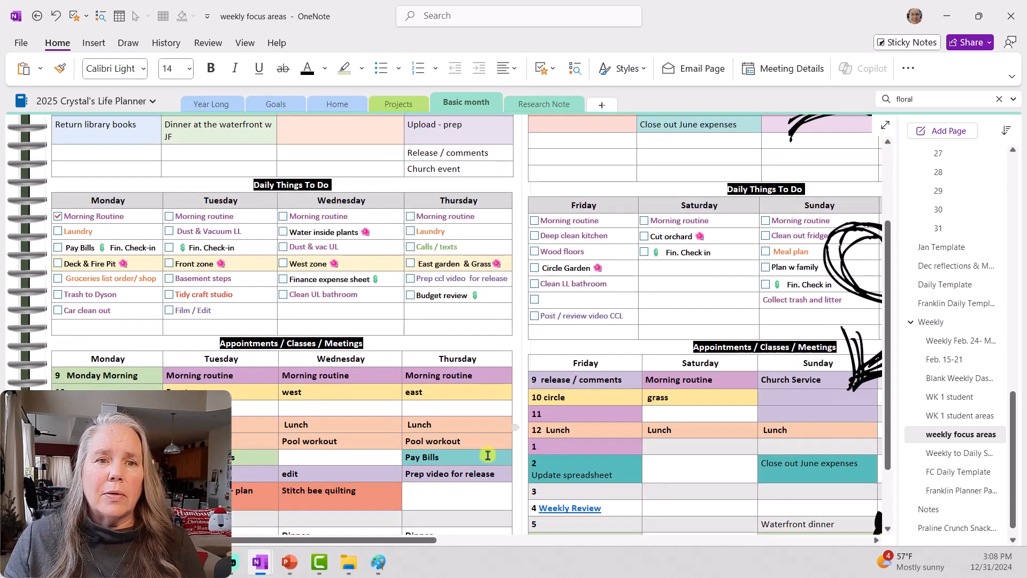
scroll(332, 486, down, 2)
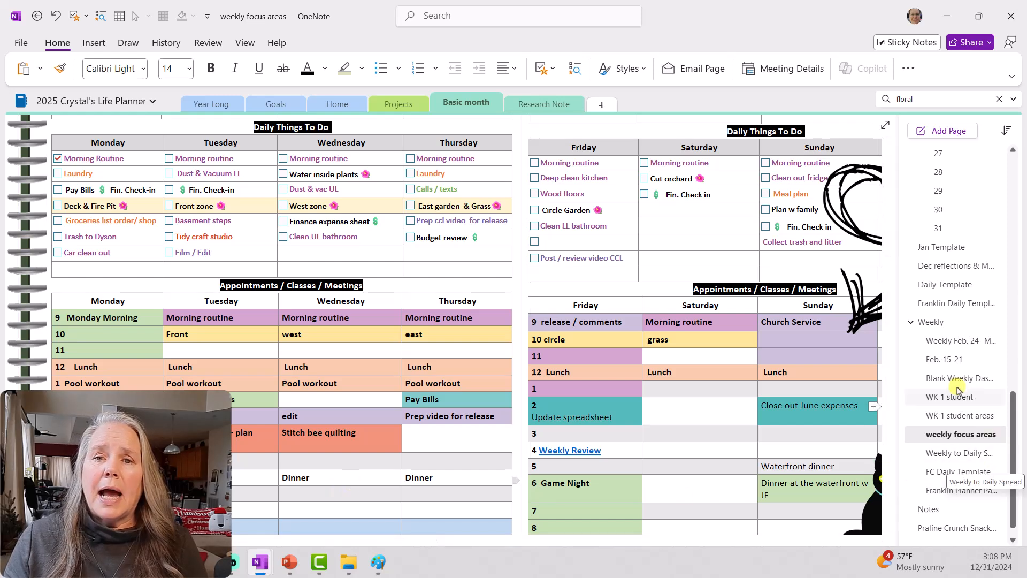
click(963, 416)
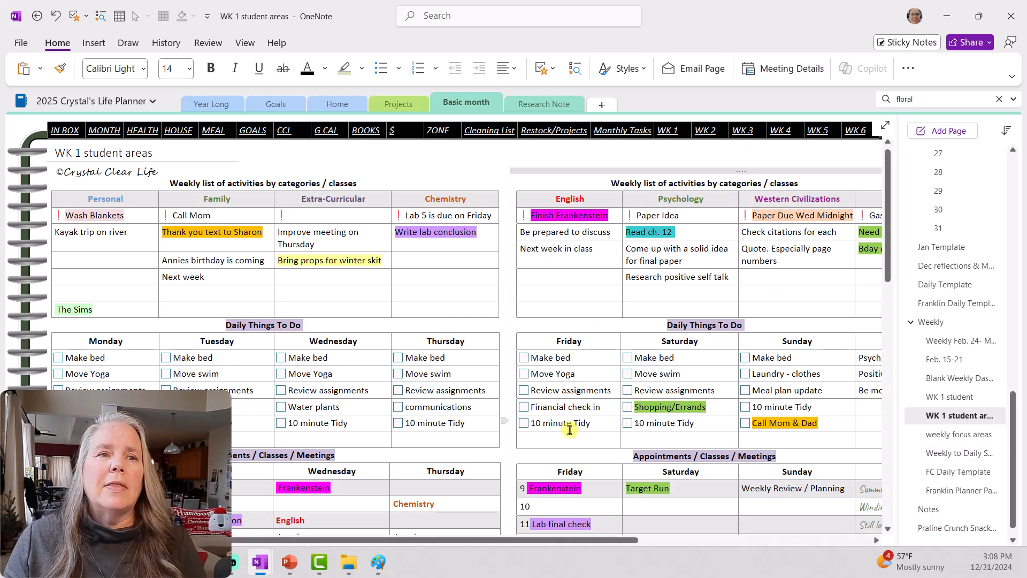
scroll(566, 485, down, 4)
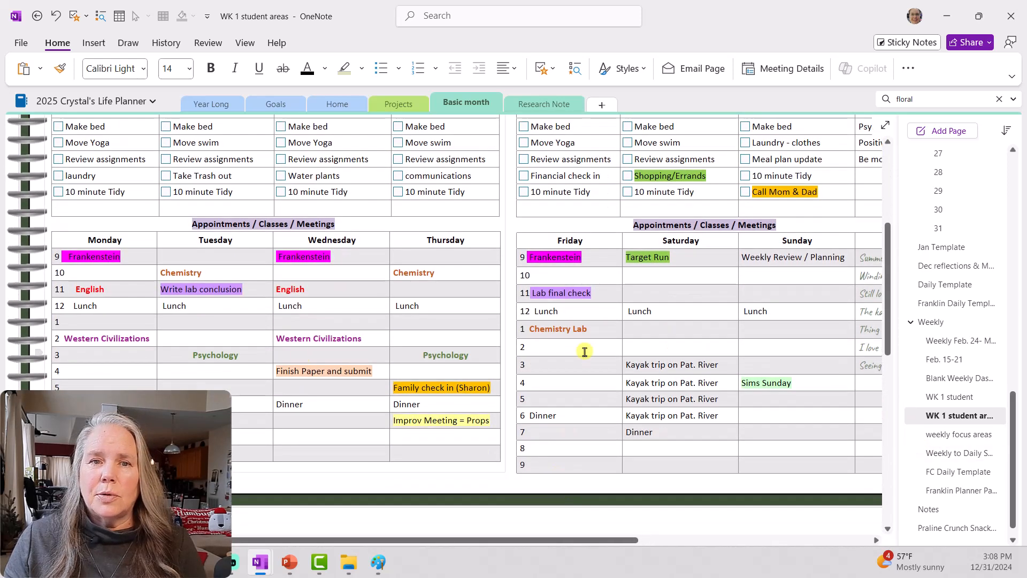
Examine the Blank Weekly Dashboard's meals and daily task lists, Top Three, To Do, Projects, Expenses, Prayers and routine sections
click(953, 378)
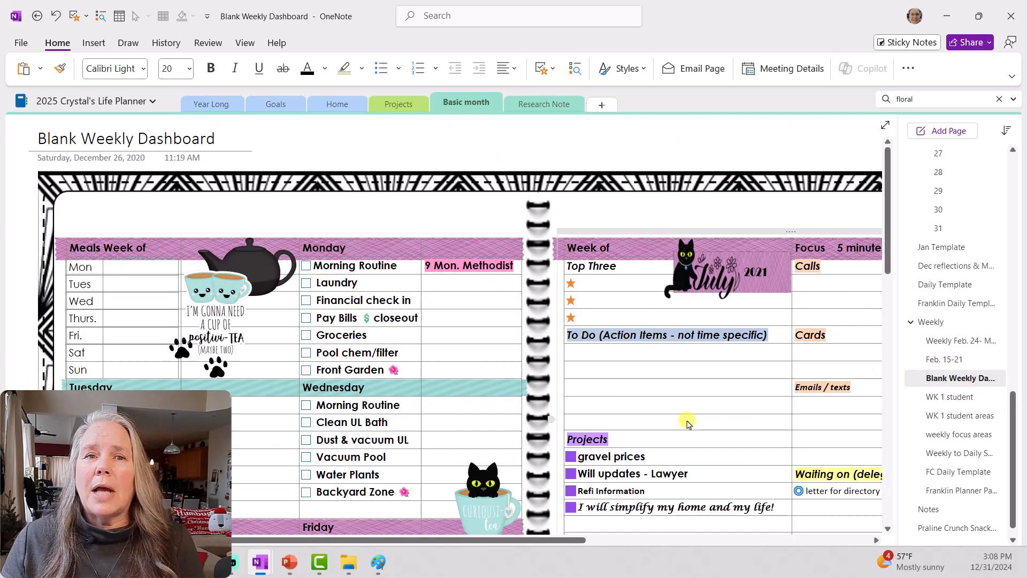
scroll(687, 421, down, 1)
scroll(687, 421, down, 1)
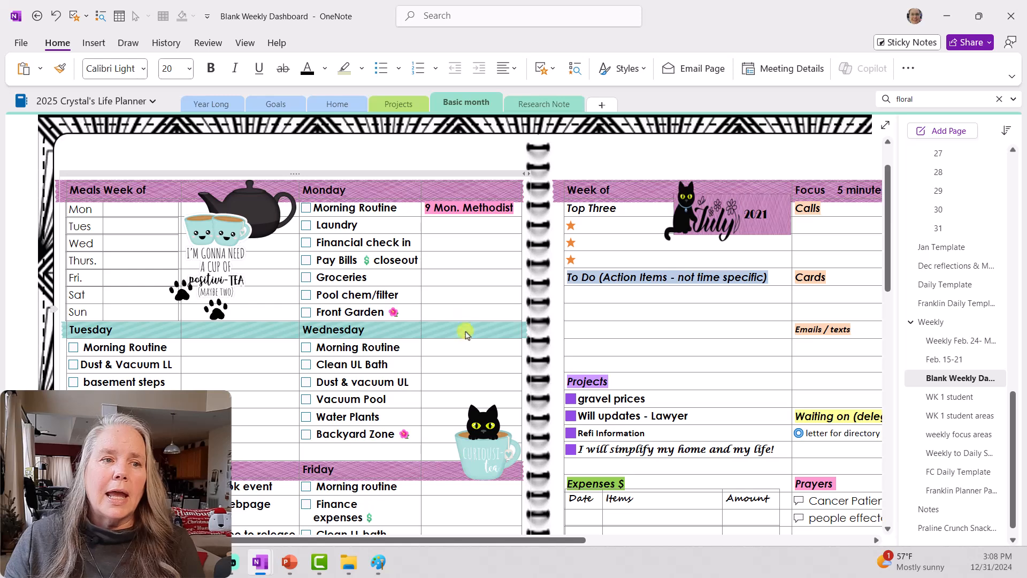
drag(452, 541, 622, 542)
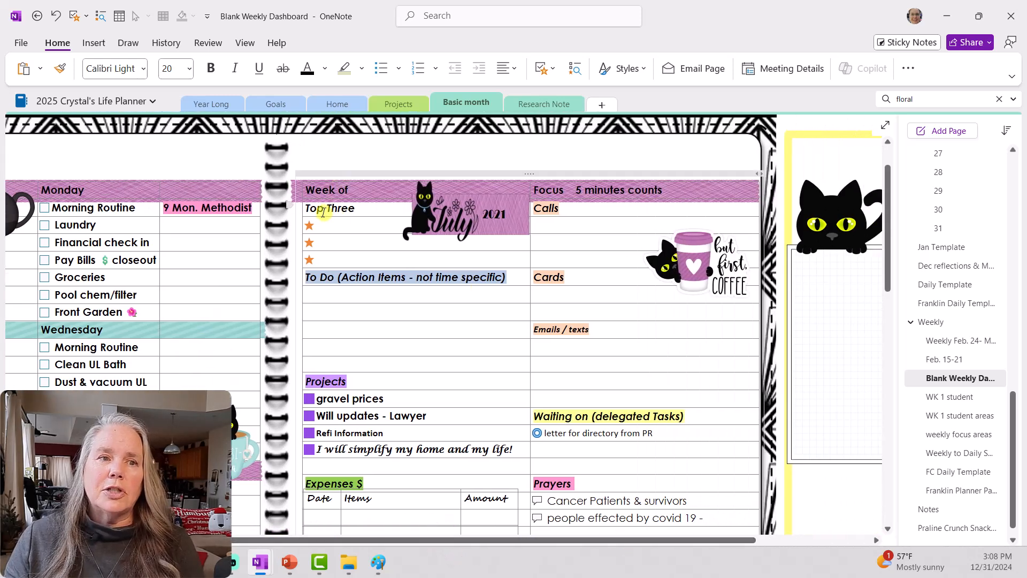
scroll(364, 356, down, 3)
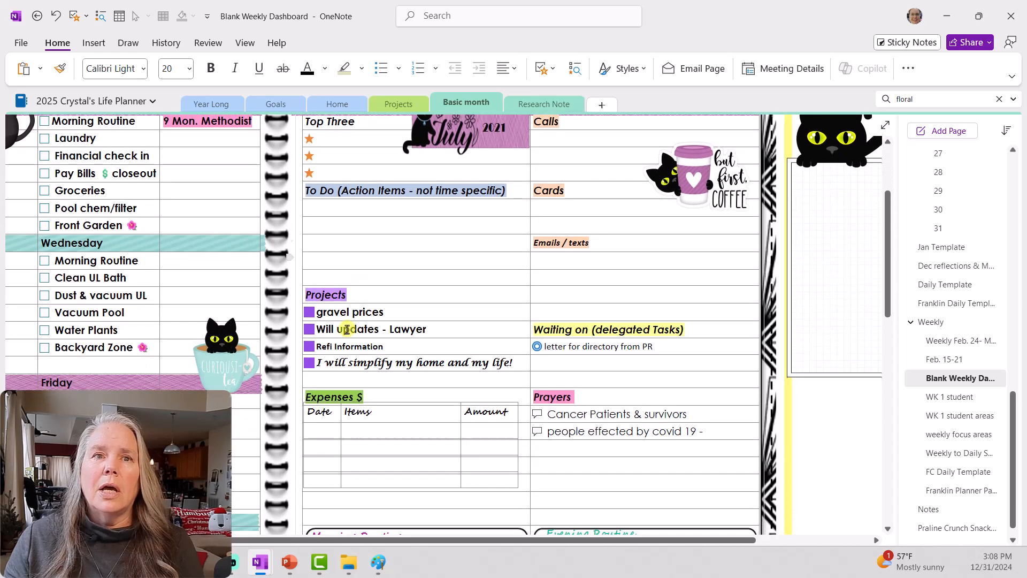
scroll(516, 264, up, 1)
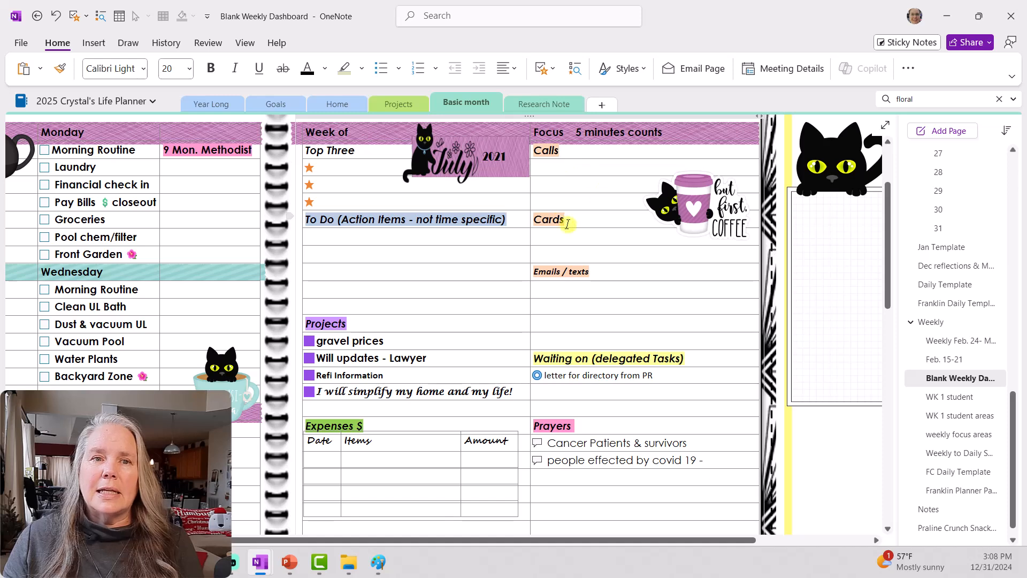
scroll(591, 287, down, 1)
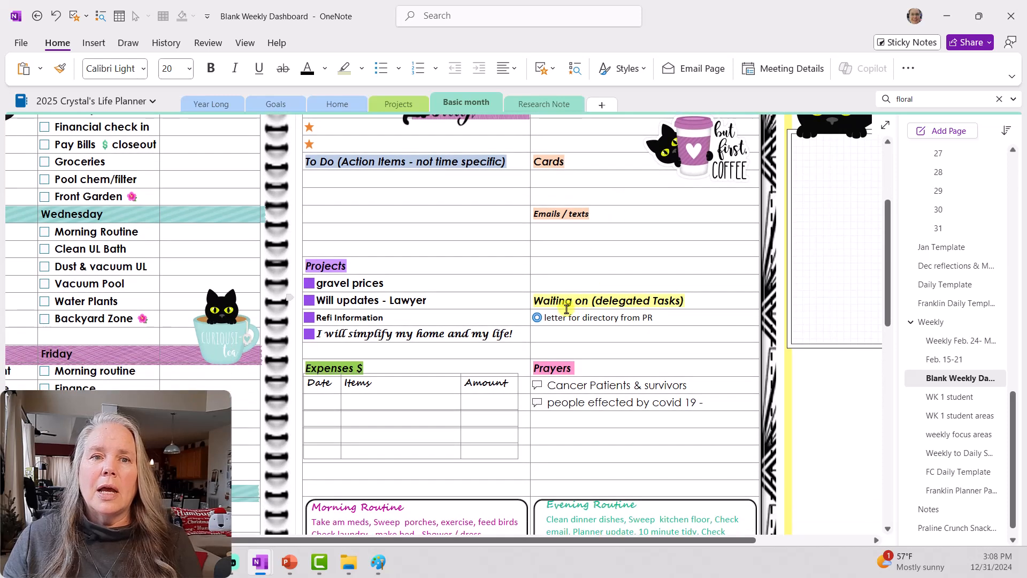
scroll(619, 327, down, 1)
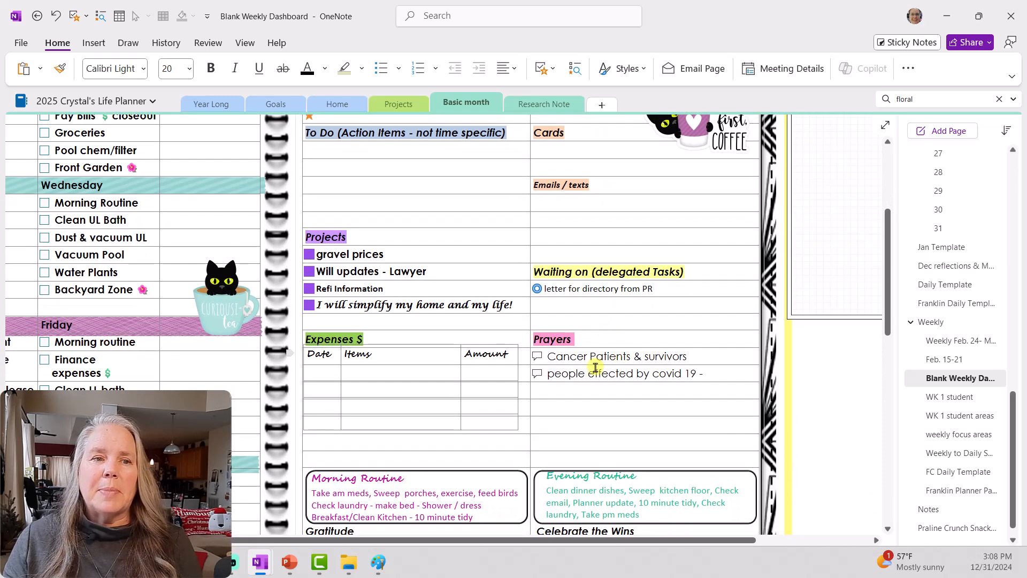
scroll(398, 409, down, 2)
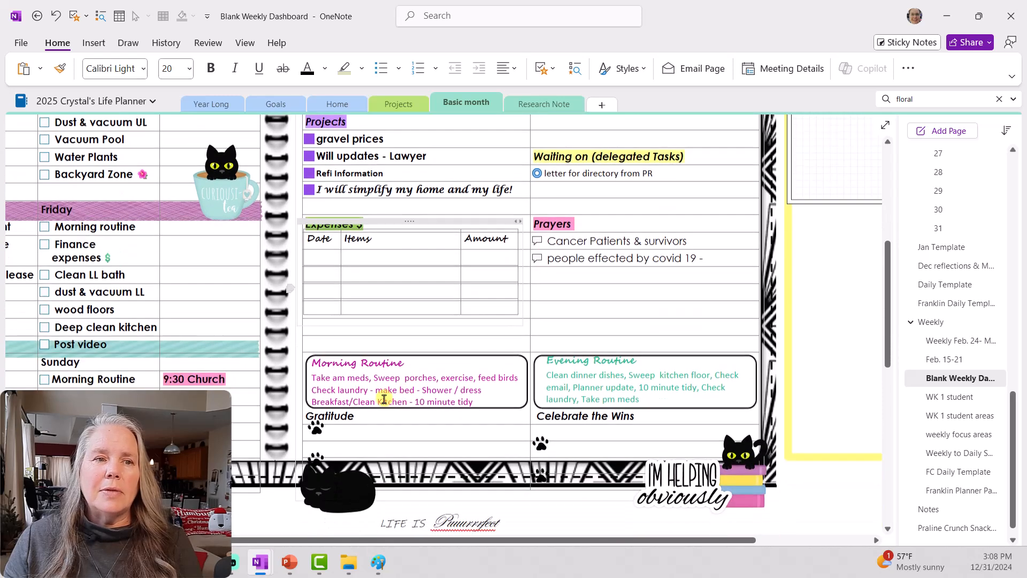
scroll(449, 420, up, 1)
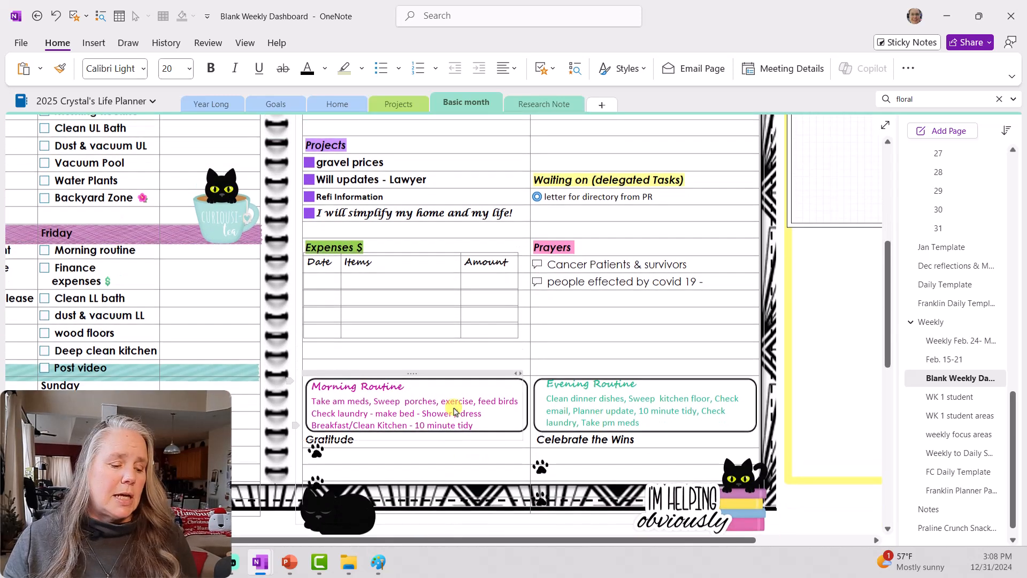
scroll(454, 407, down, 1)
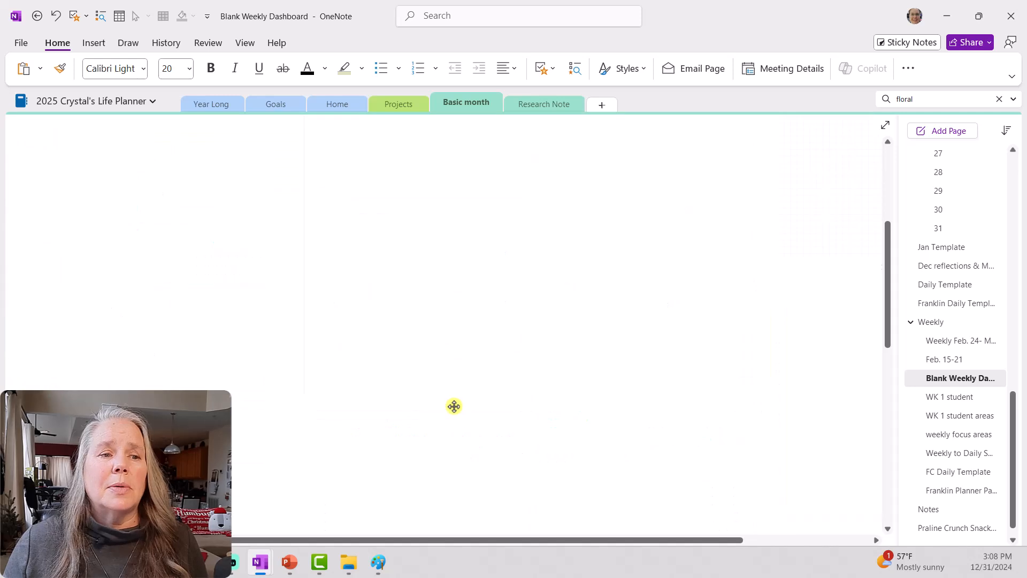
drag(463, 544, 389, 542)
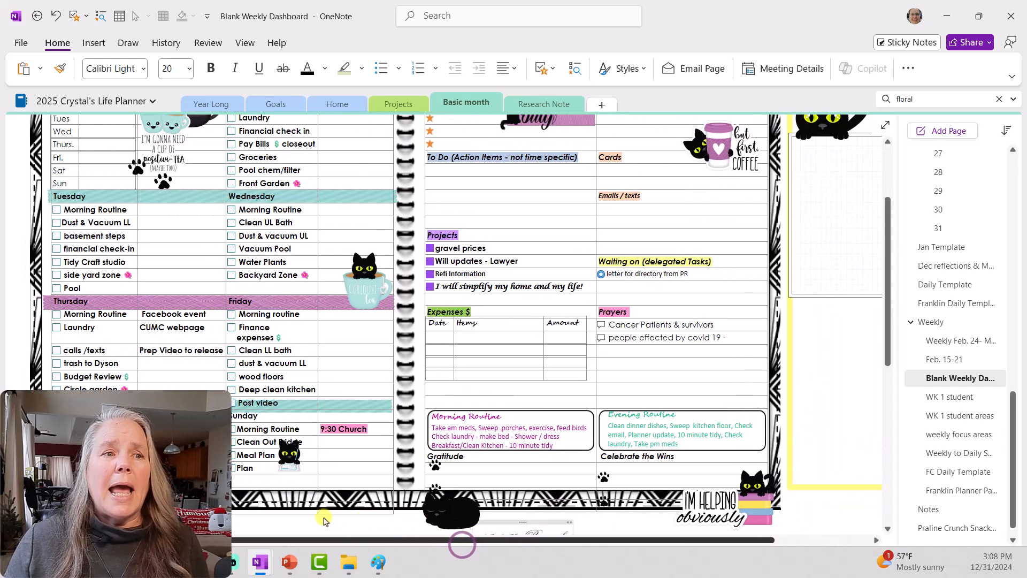
scroll(360, 416, up, 1)
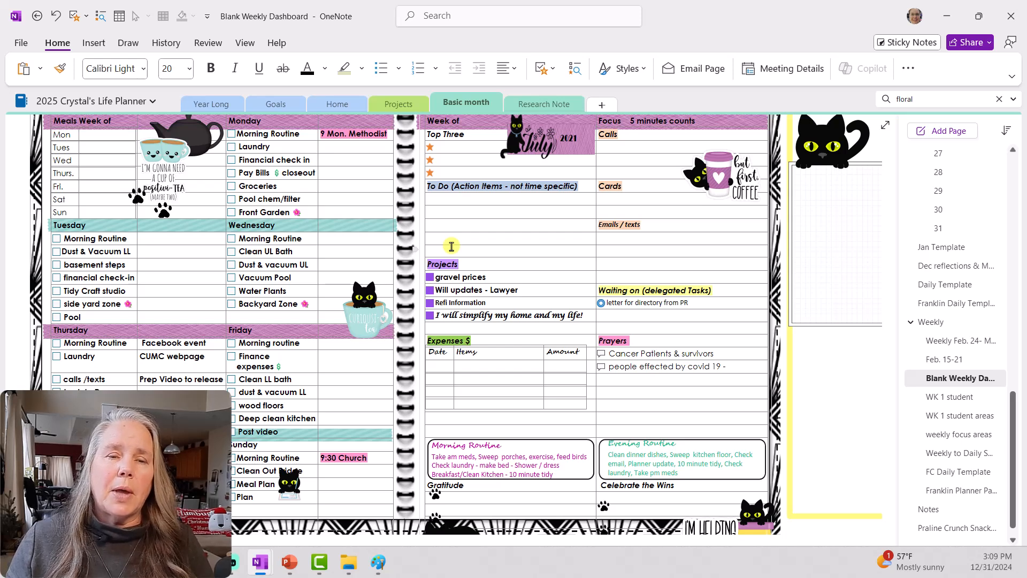
scroll(451, 246, up, 1)
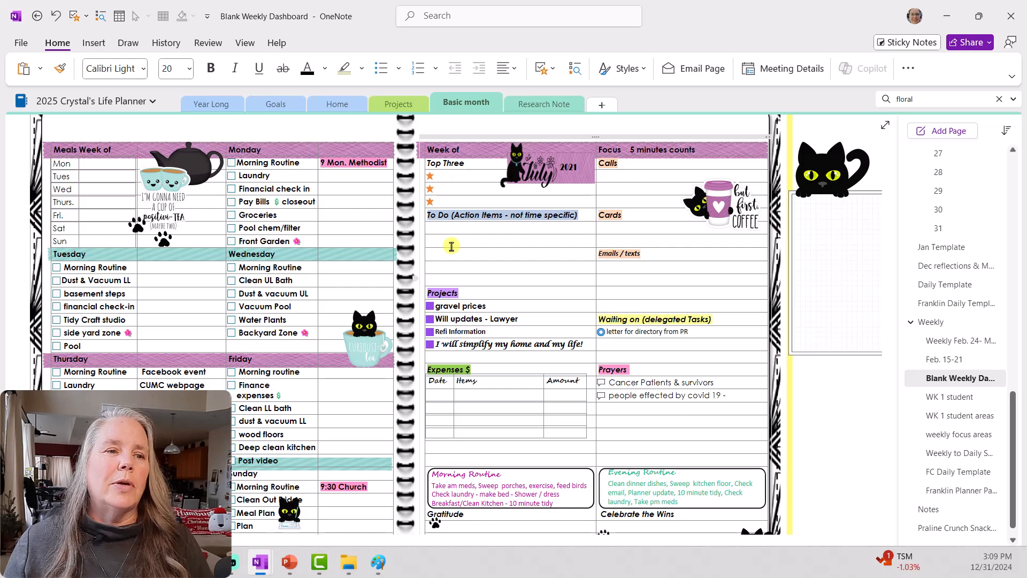
scroll(452, 246, down, 1)
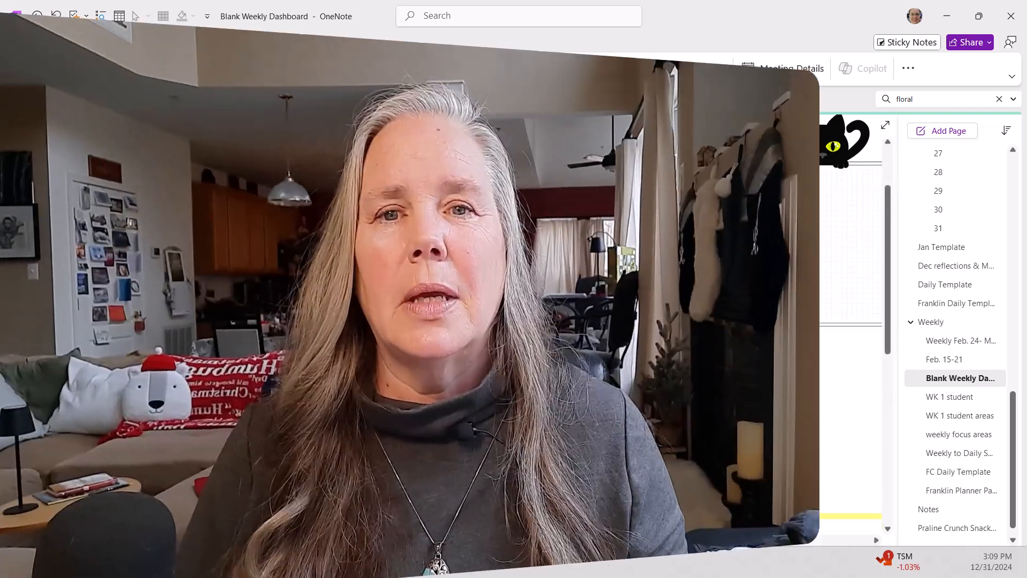